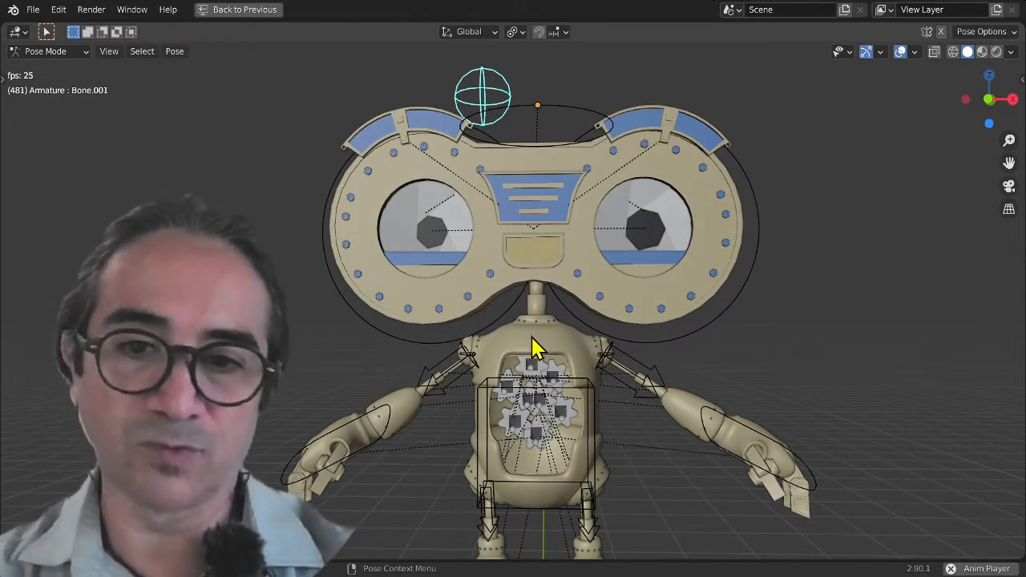
Move the sphere control bone above the robot's head back and forth sideways to turn the chest gears during playback.
key("g")
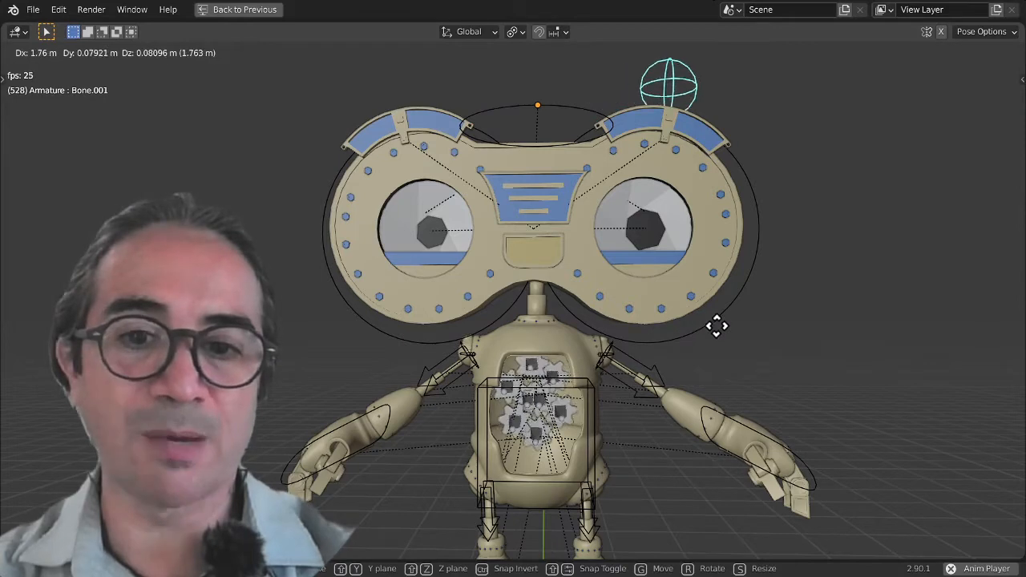
left_click(724, 310)
mouse_move(641, 436)
middle_mouse_down()
mouse_move(586, 429)
mouse_move(631, 435)
middle_mouse_up()
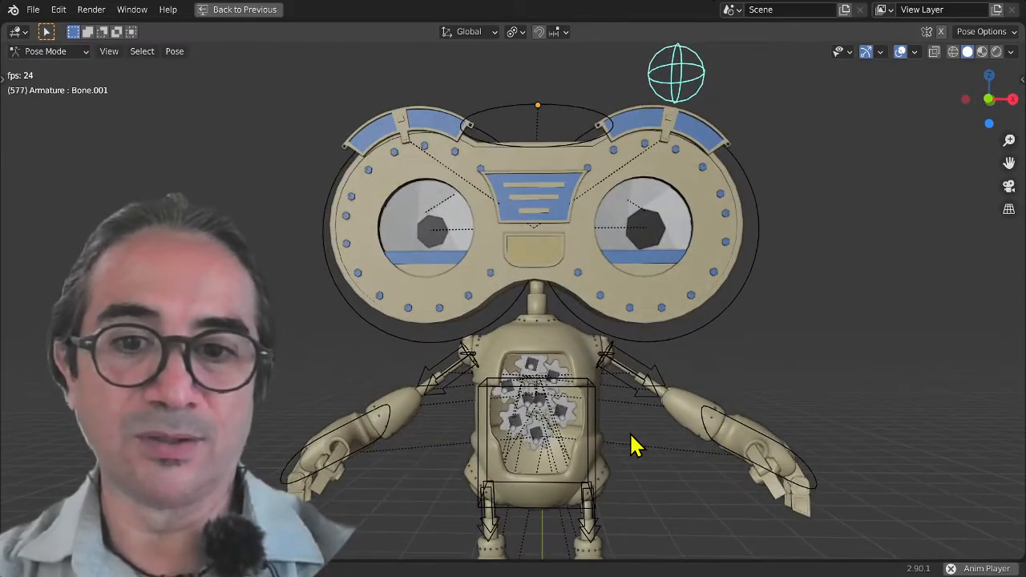
key("g")
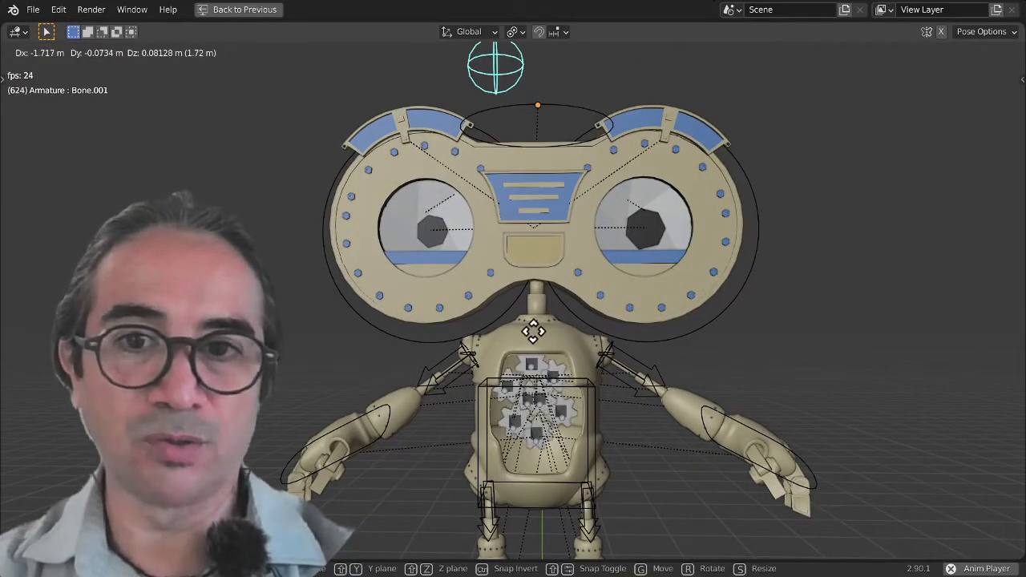
left_click(514, 345)
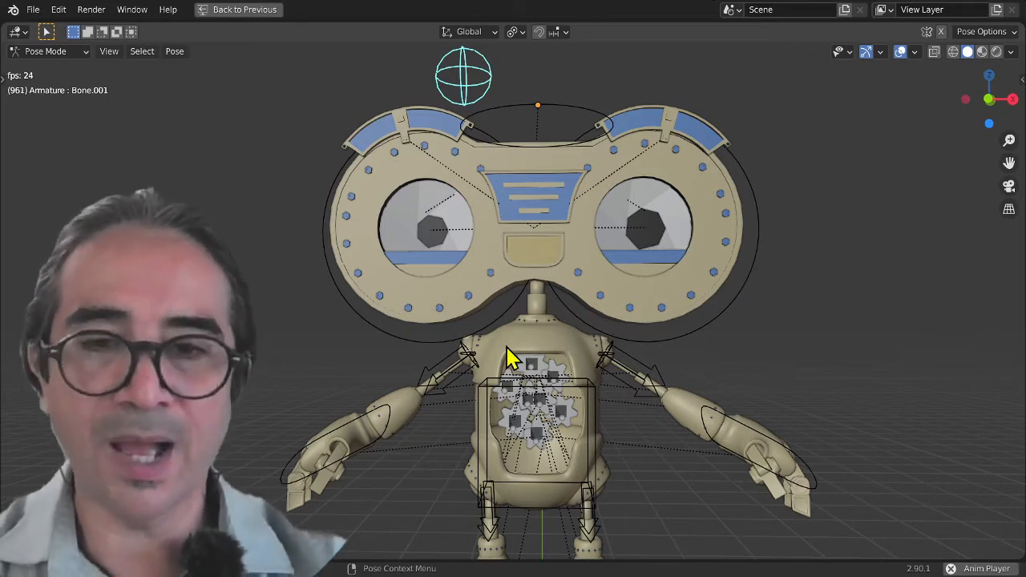
key("g")
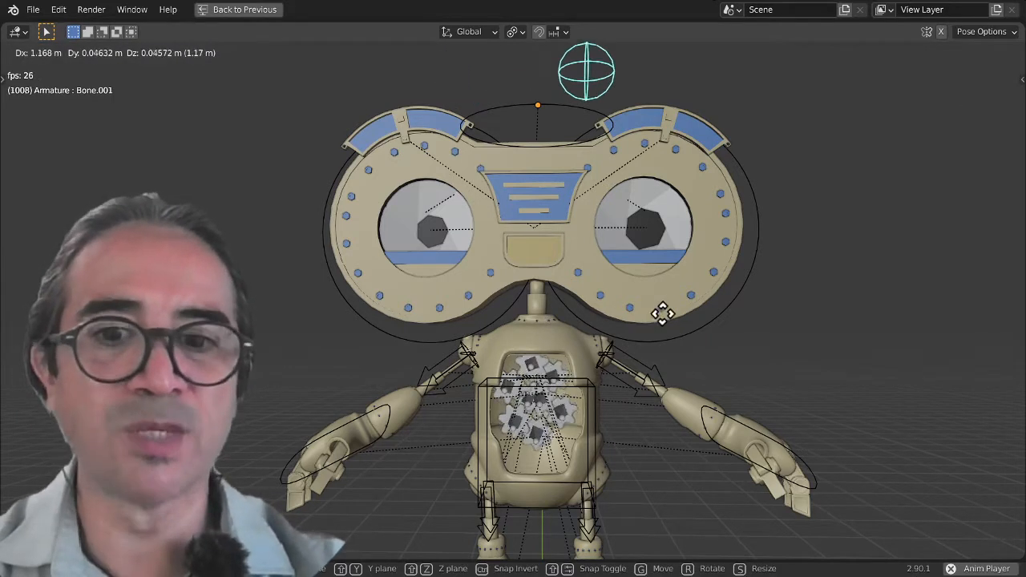
left_click(720, 316)
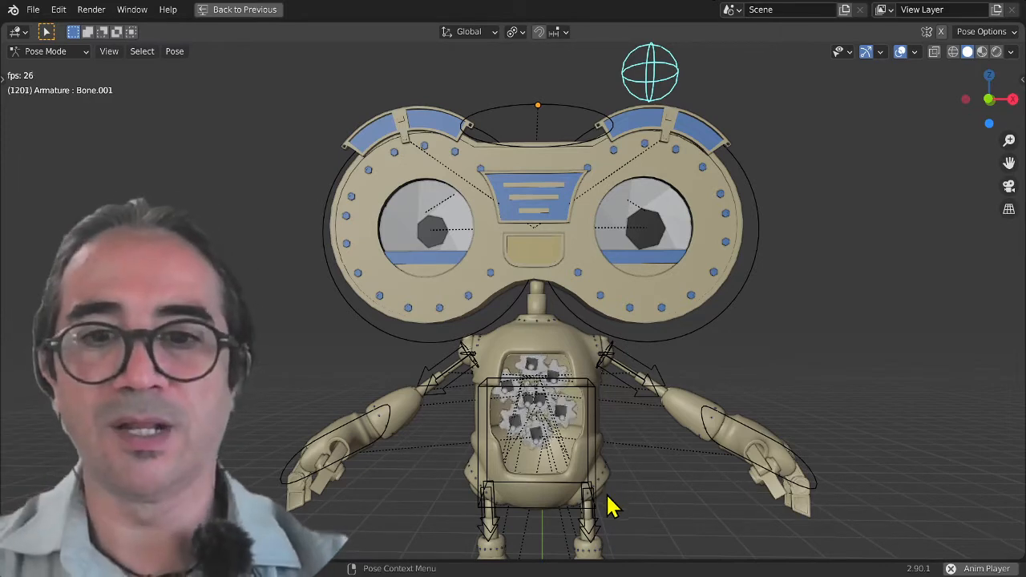
key("g")
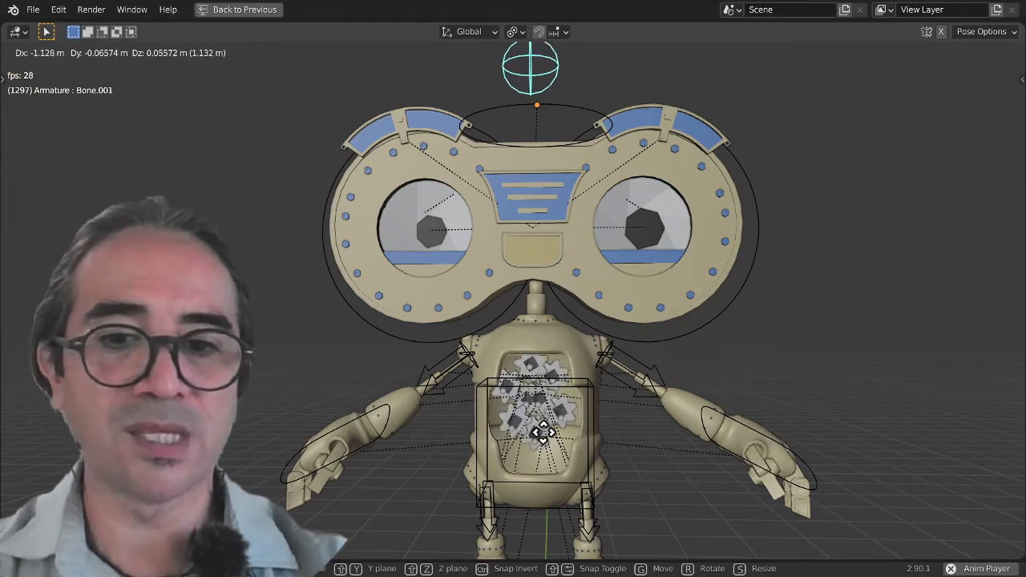
left_click(634, 437)
Switch from Pose Mode to Object Mode and try enlarging the lowest gear in the robot's chest.
scroll(581, 493, "up", 2)
scroll(581, 493, "up", 5)
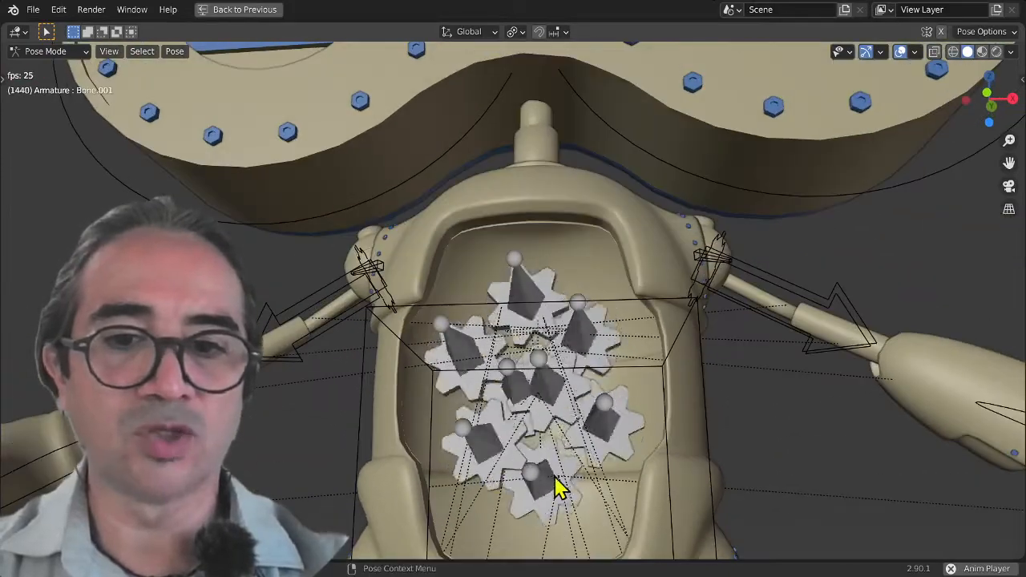
scroll(567, 417, "down", 3)
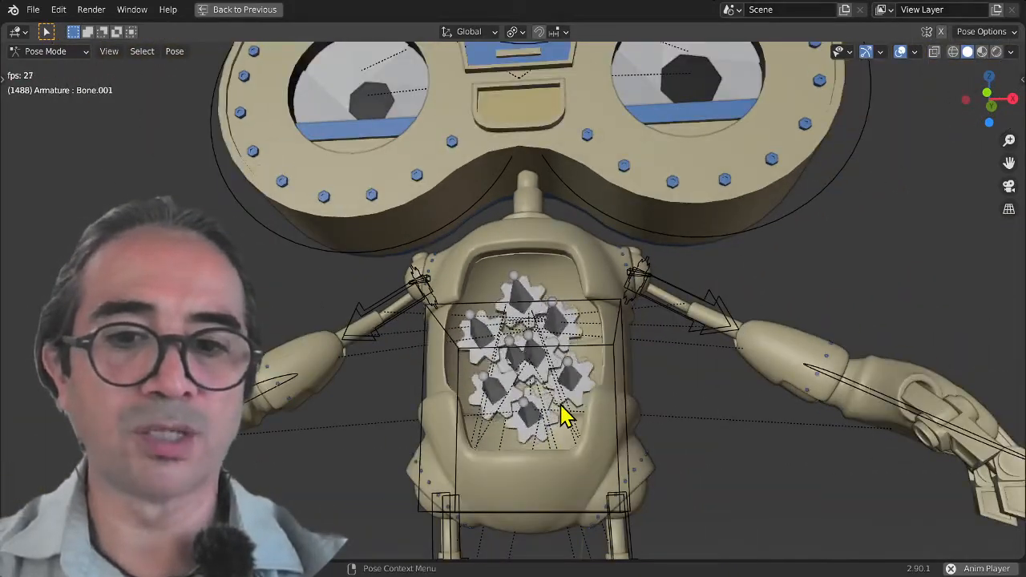
key("ctrl+Tab")
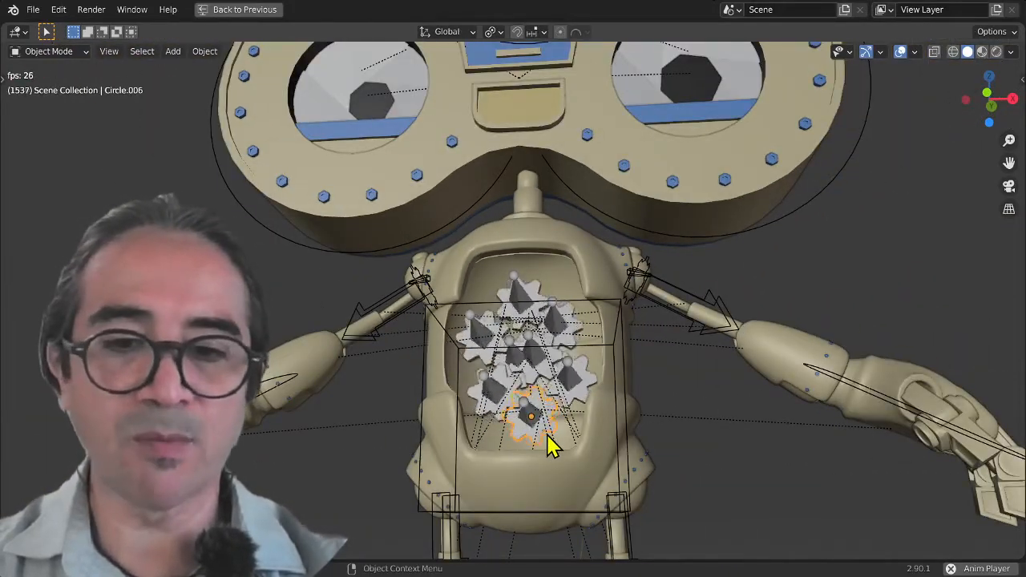
key("s")
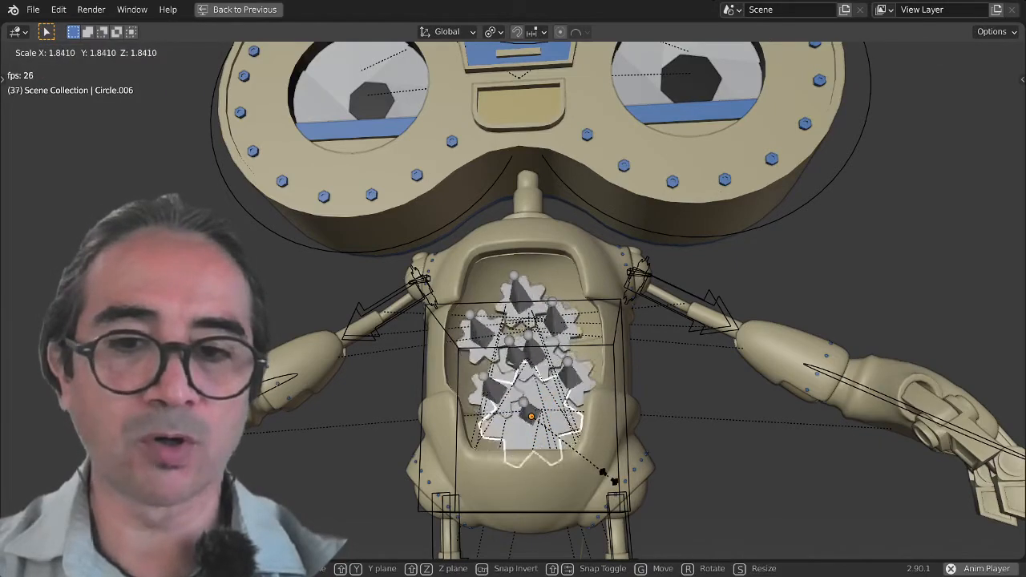
right_click(586, 470)
key("Tab")
key("Tab")
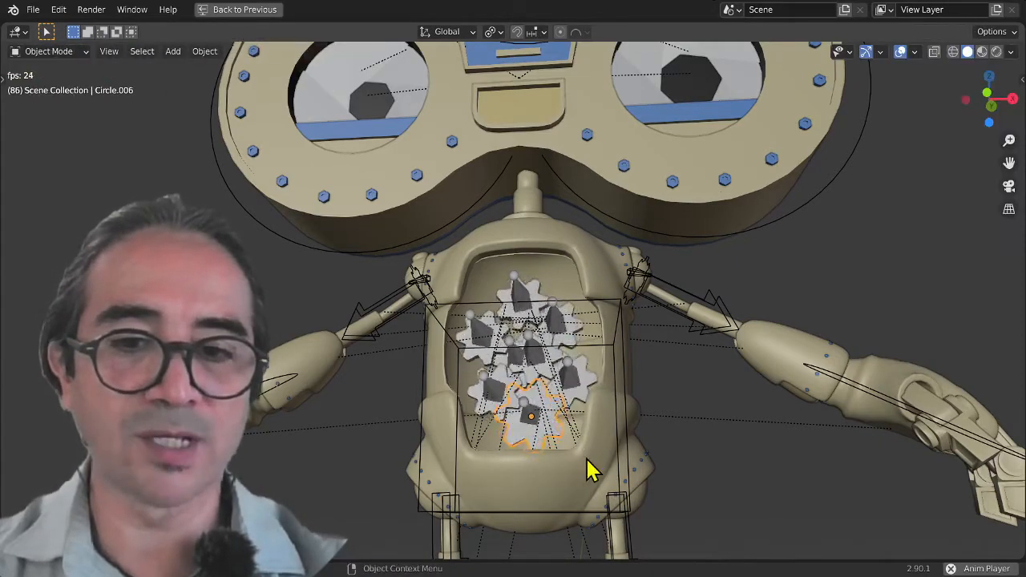
Scale the lowest chest gear down to about half its size.
key("s")
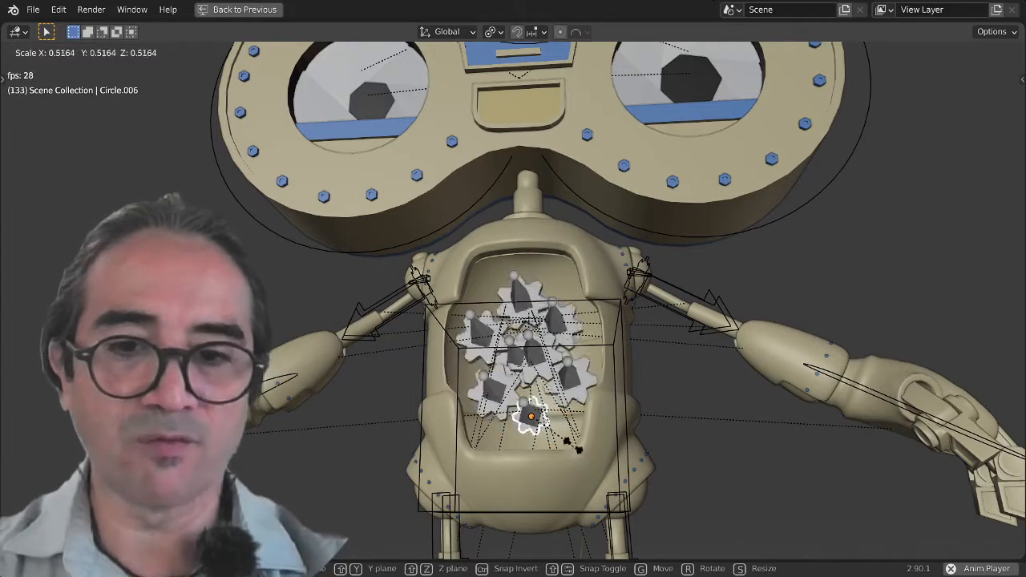
left_click(567, 449)
key("Tab")
scroll(546, 375, "down", 3)
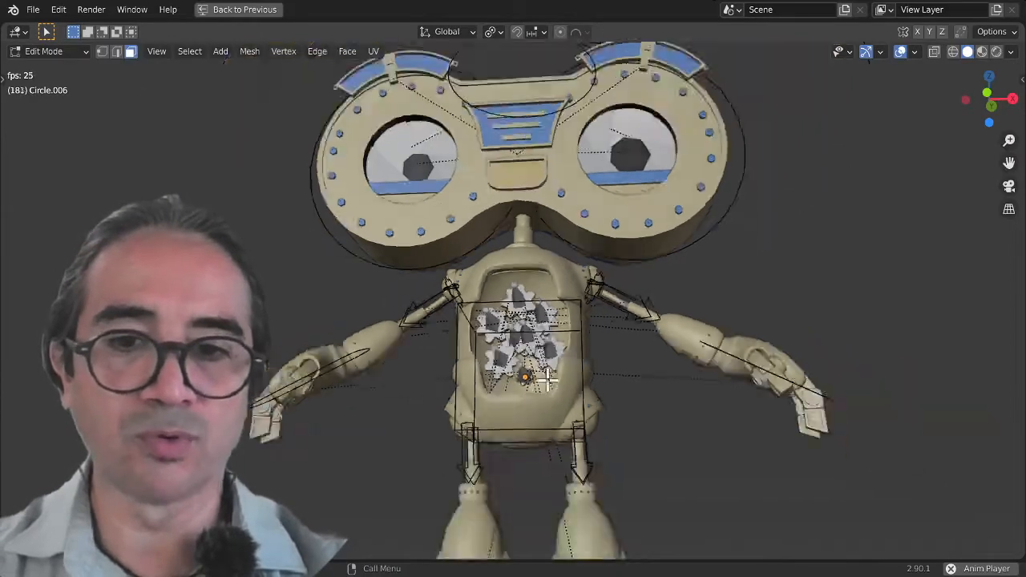
middle_click_drag(546, 376, 566, 400)
key("Tab")
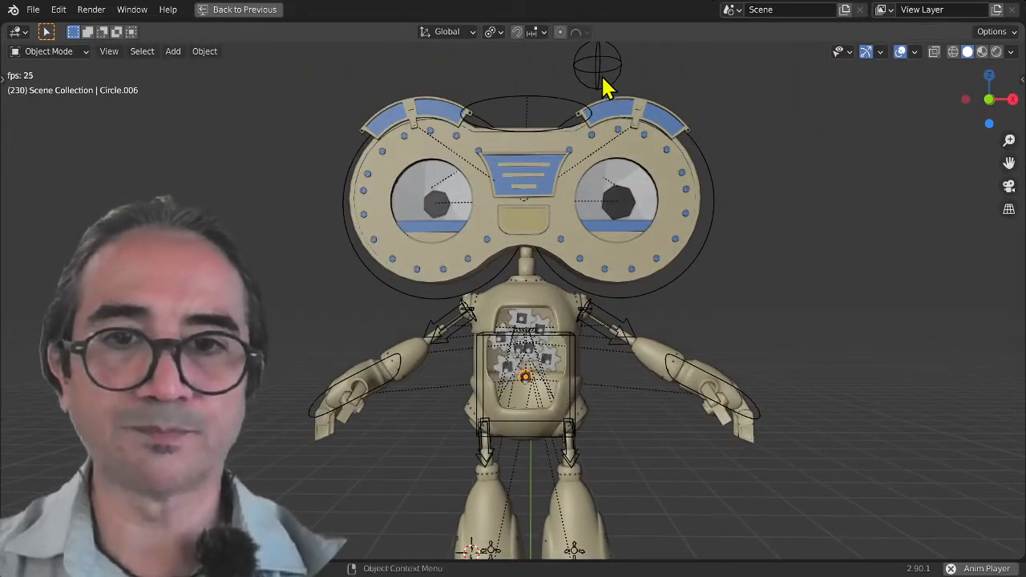
Return the armature to Pose Mode, move the sphere control bone across above the other eye, and stop the playback.
left_click(609, 89)
key("ctrl+Tab")
left_click(601, 80)
key("g")
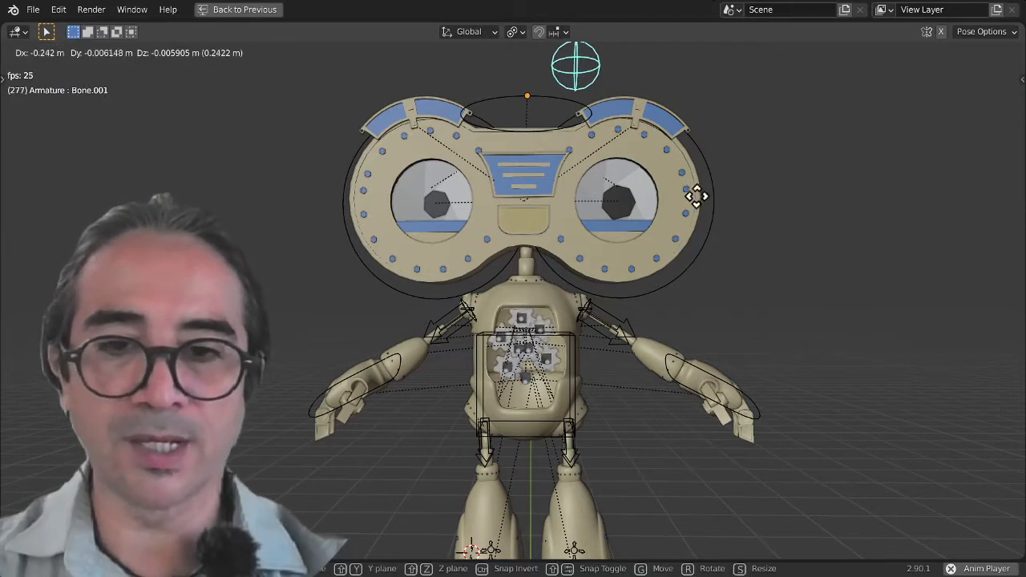
left_click(593, 192)
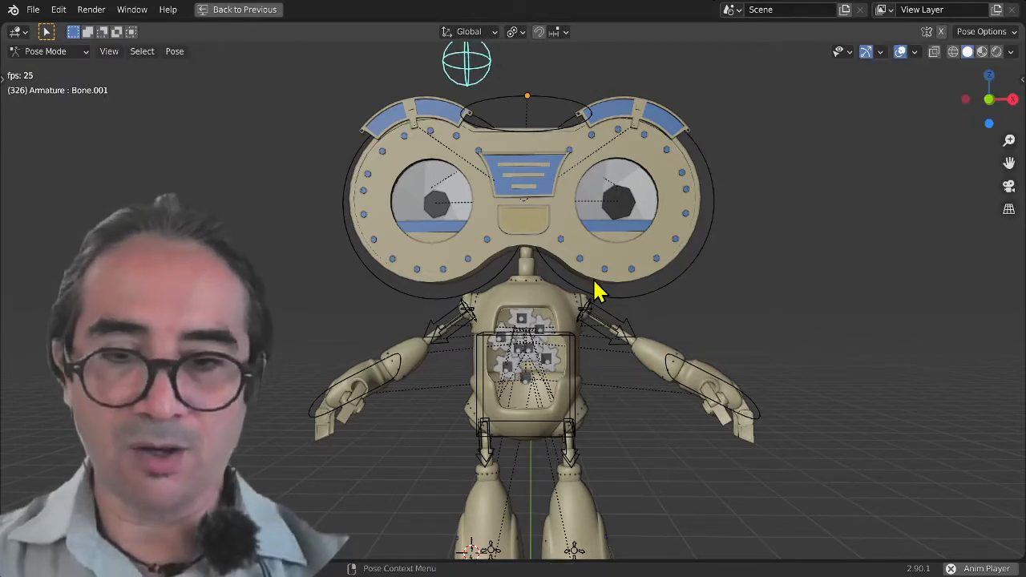
key("space")
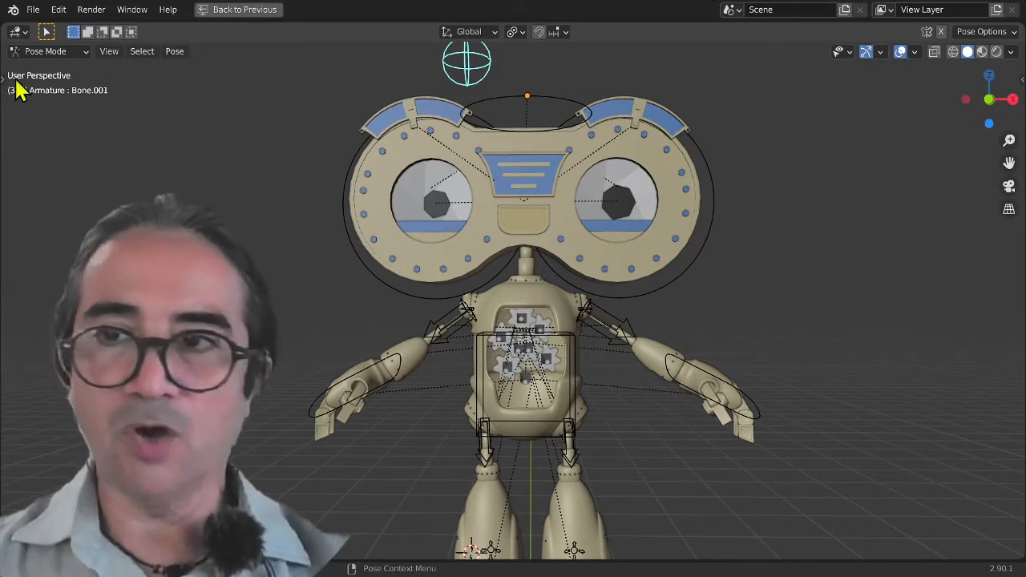
Open the recent file tete-yeux1.blend, discarding the changes to tete-yeux9.
left_click(32, 10)
mouse_move(64, 32)
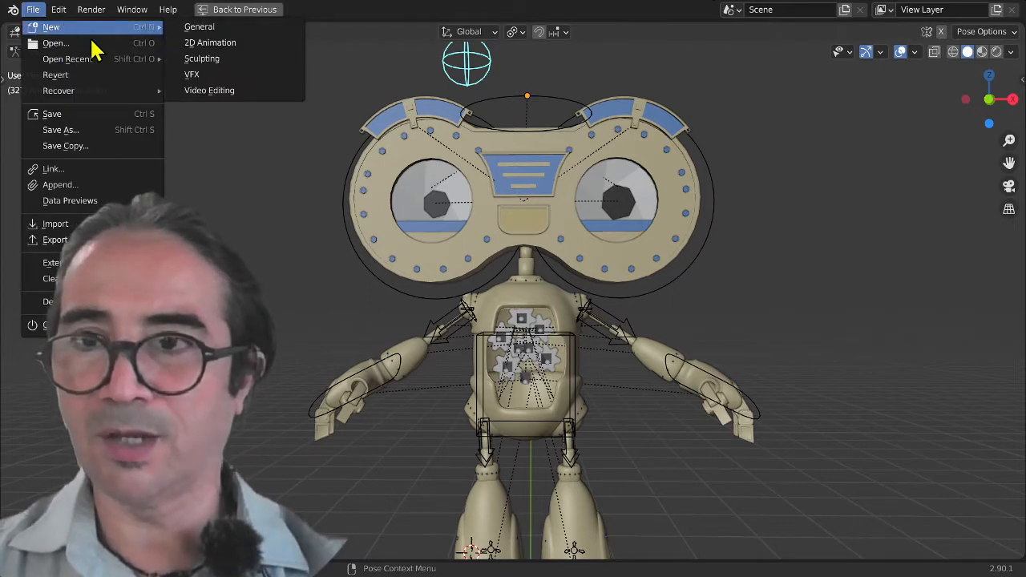
mouse_move(89, 63)
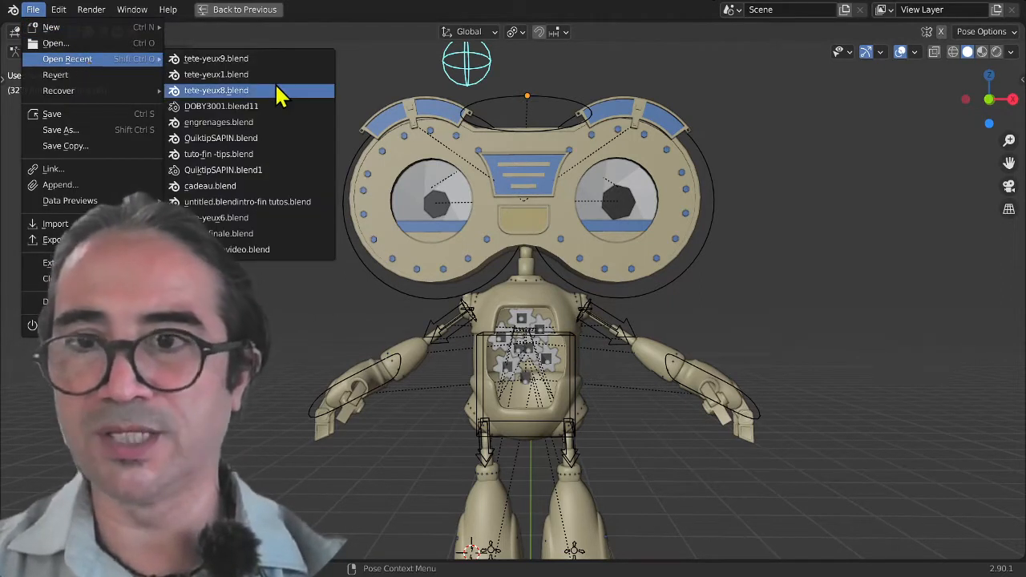
left_click(245, 74)
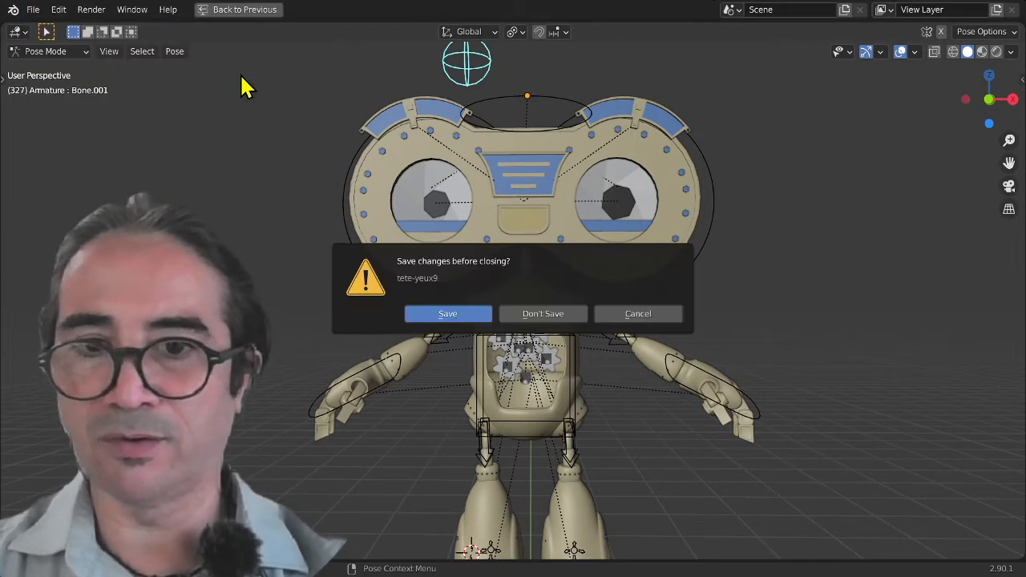
left_click(548, 314)
Switch the rig to Object Mode and select the whole robot together with its armature.
scroll(633, 420, "down", 3)
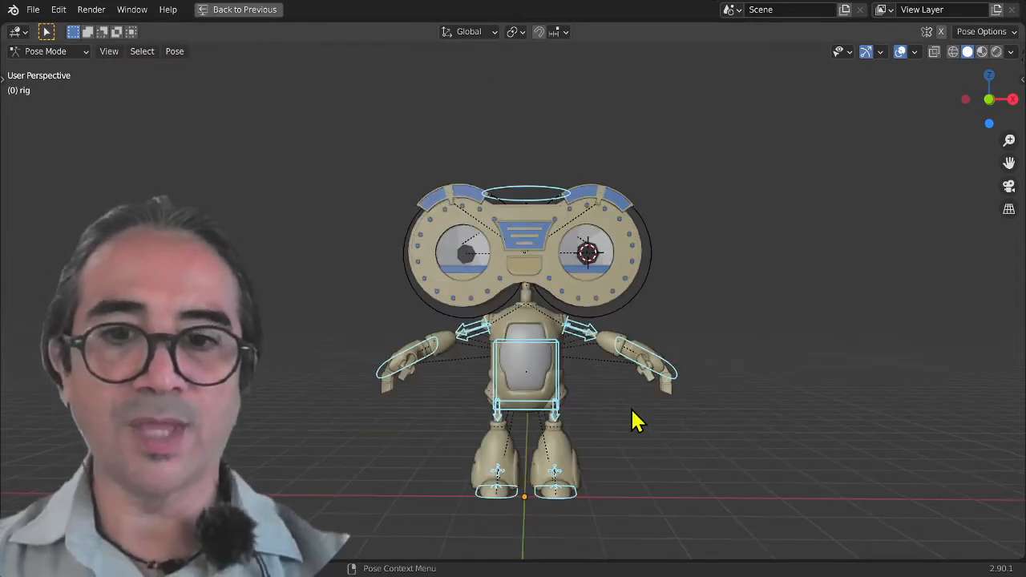
mouse_move(632, 419)
middle_mouse_down()
mouse_move(518, 415)
mouse_move(632, 420)
middle_mouse_up()
scroll(629, 417, "up", 4)
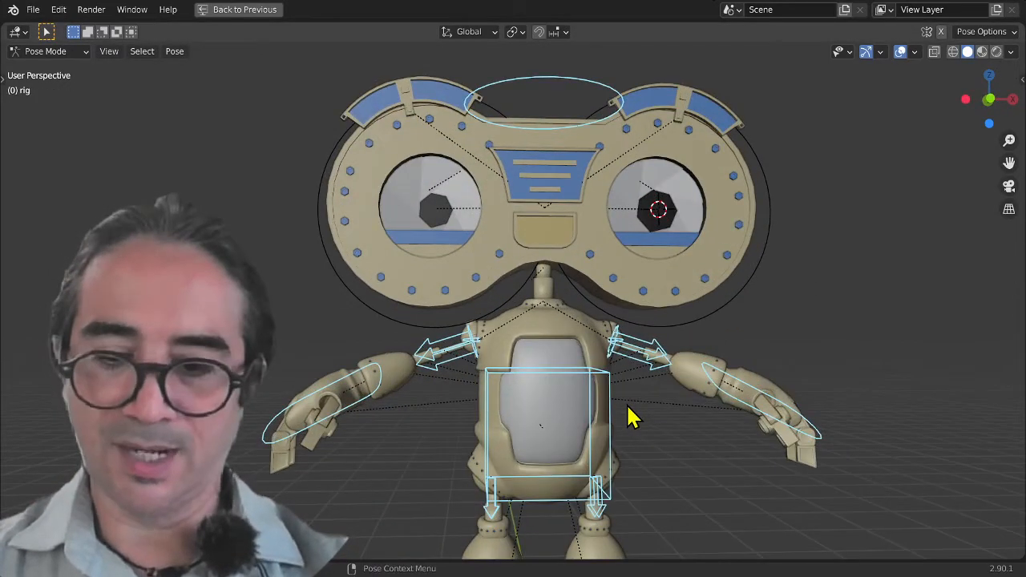
middle_click_drag(714, 393, 687, 401)
key("ctrl+Tab")
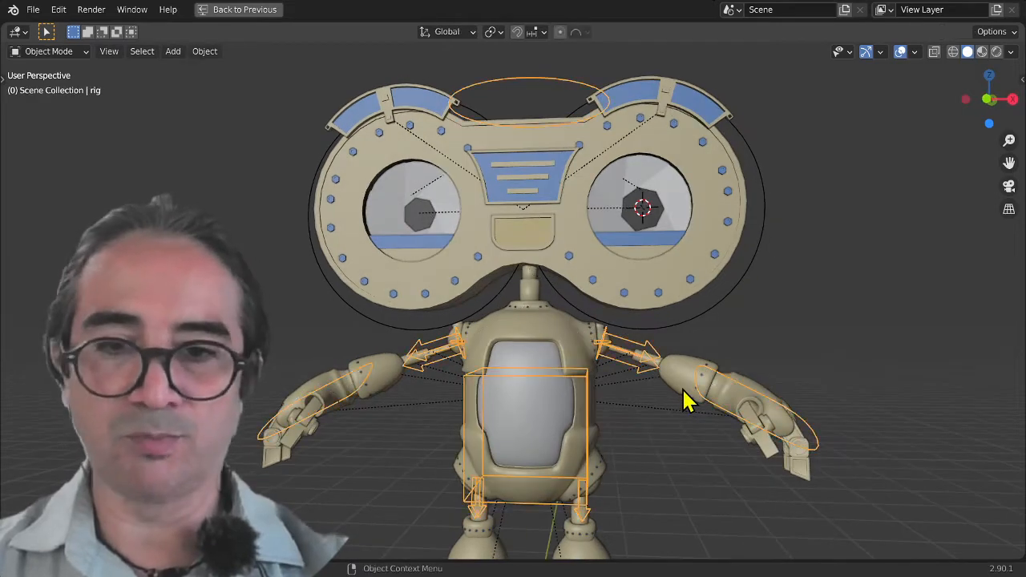
middle_click_drag(687, 440, 609, 332)
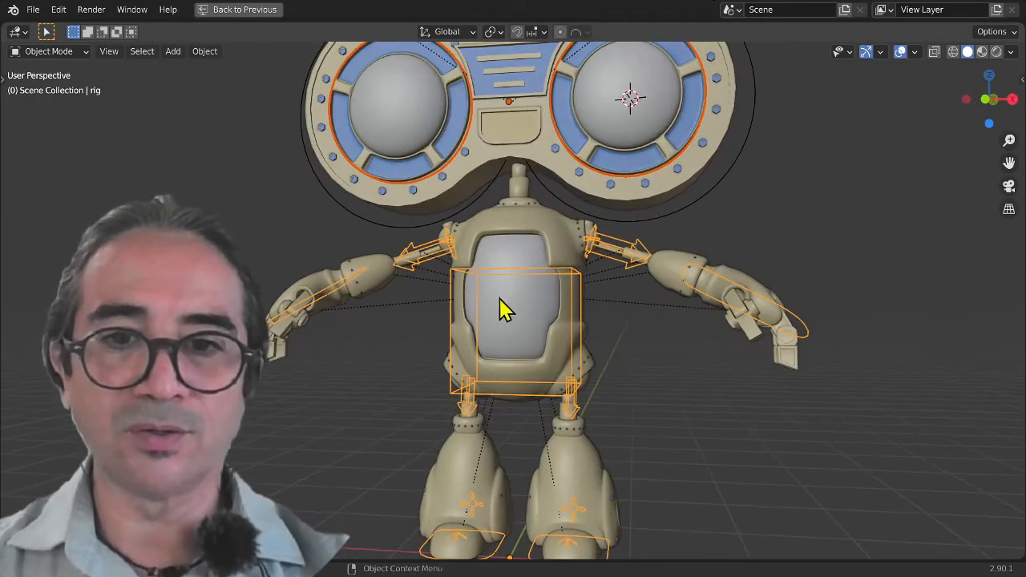
scroll(513, 317, "down", 2)
scroll(525, 336, "down", 2)
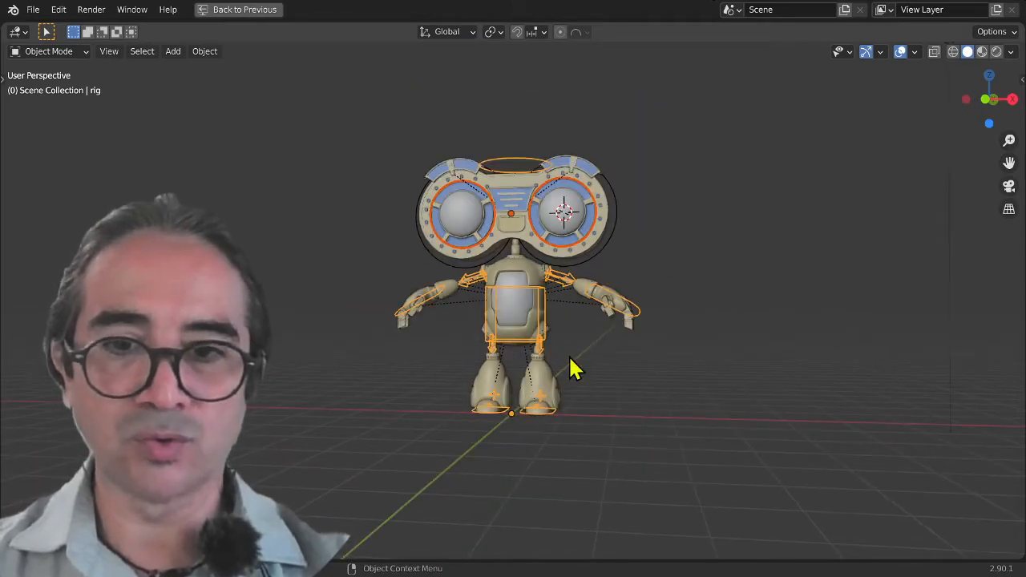
left_click_drag(728, 126, 366, 455)
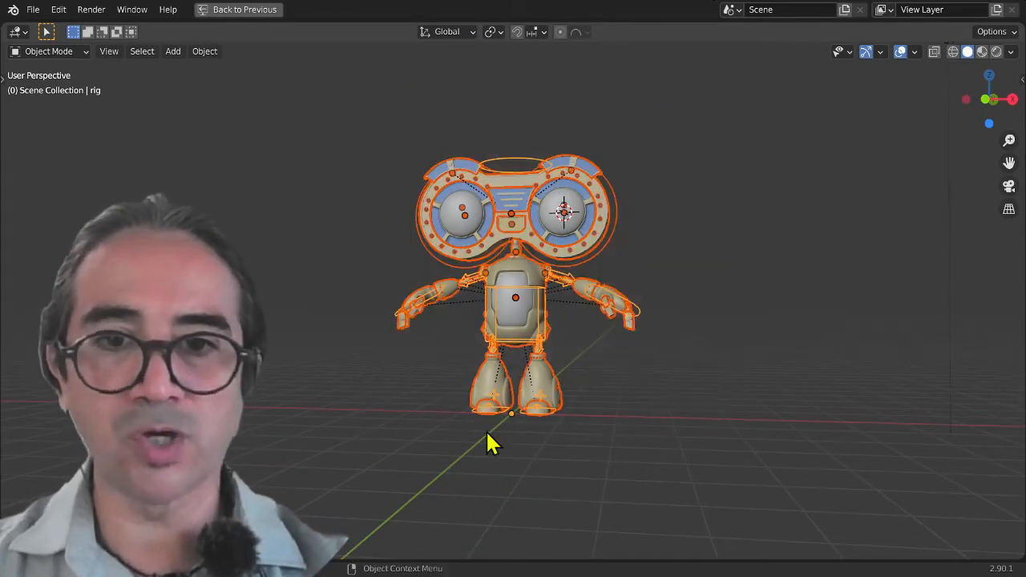
middle_click_drag(487, 436, 671, 404)
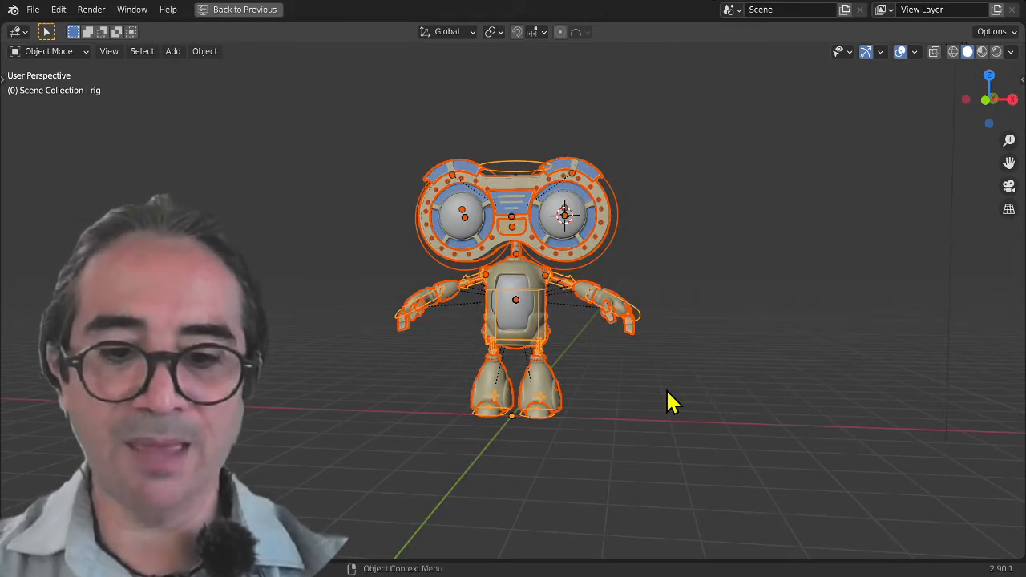
Move the selected robot parts and rig to a new collection, keeping the default name.
key("m")
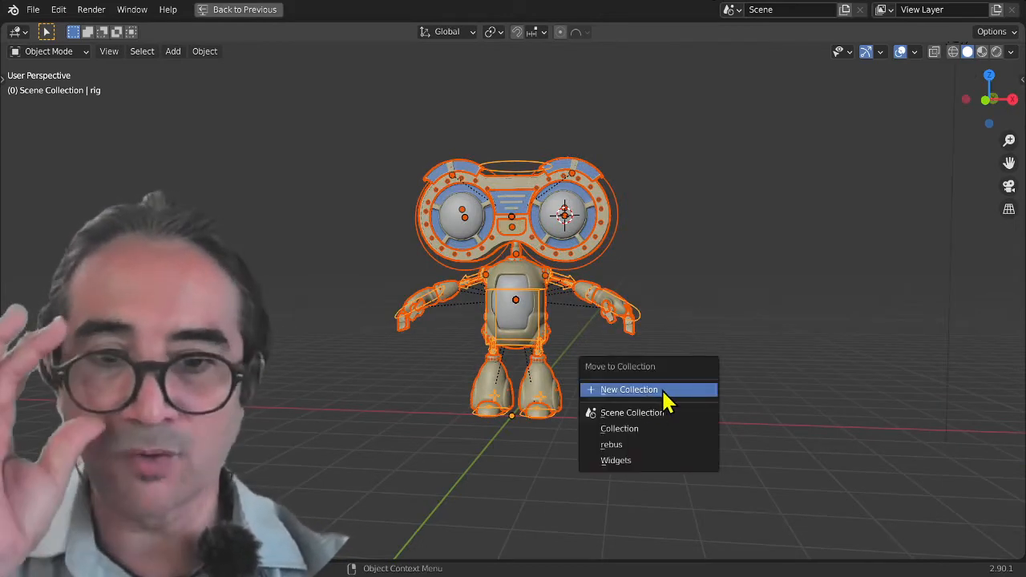
left_click(667, 403)
key("Return")
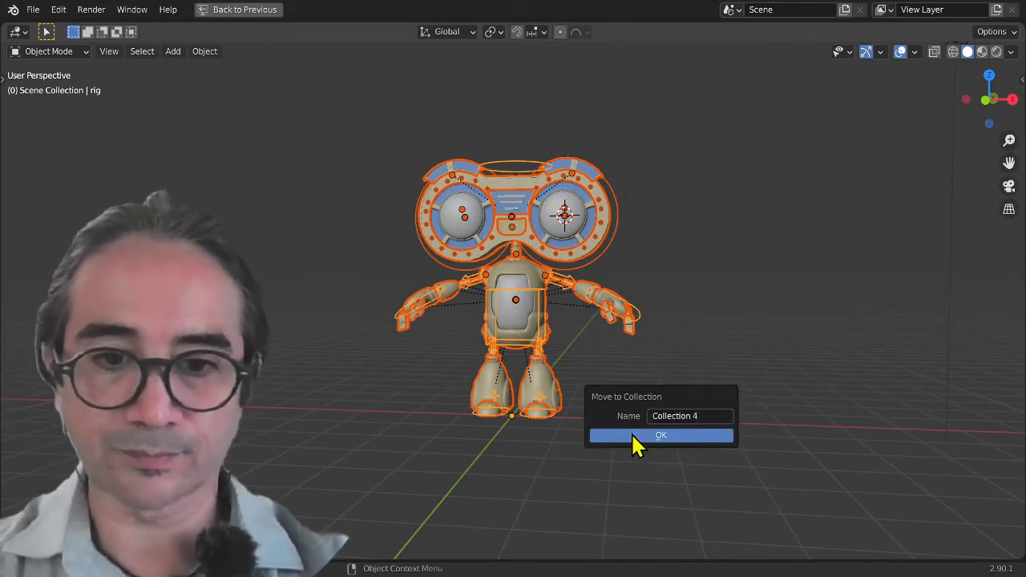
left_click(630, 434)
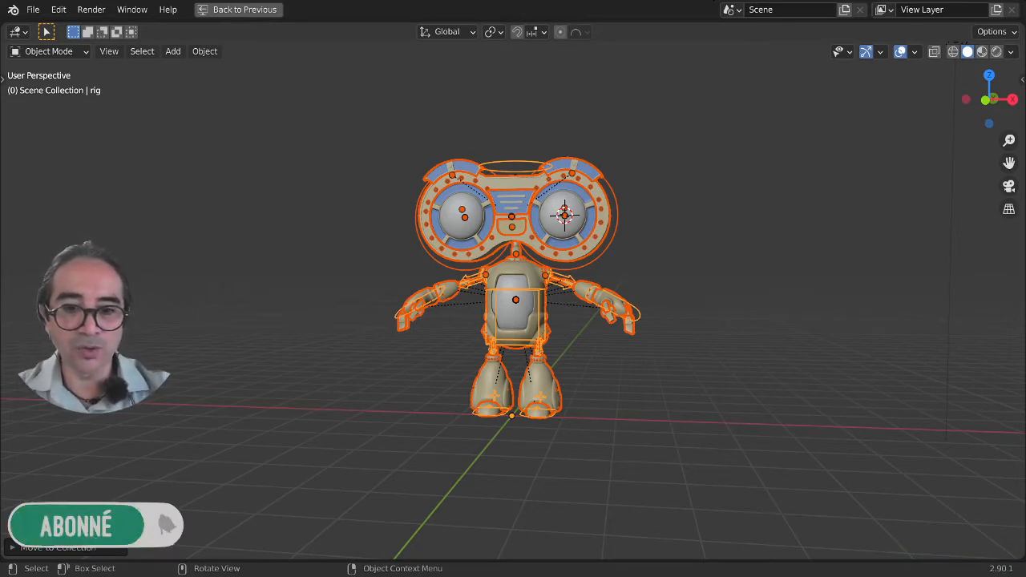
Move the selected robot parts and rig to a new collection named BUDY.
middle_click_drag(680, 430, 621, 428)
key("m")
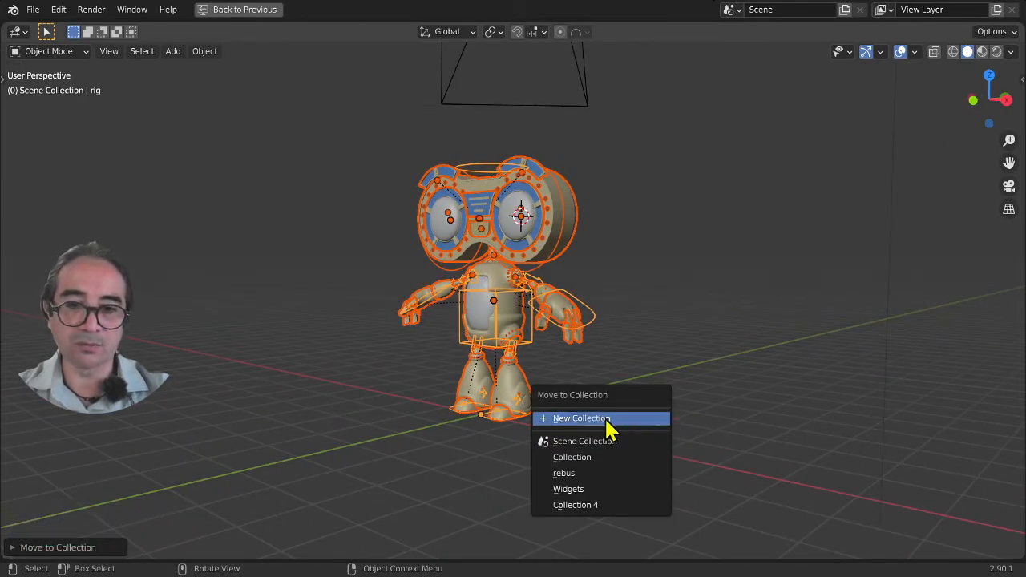
left_click(605, 418)
type("B")
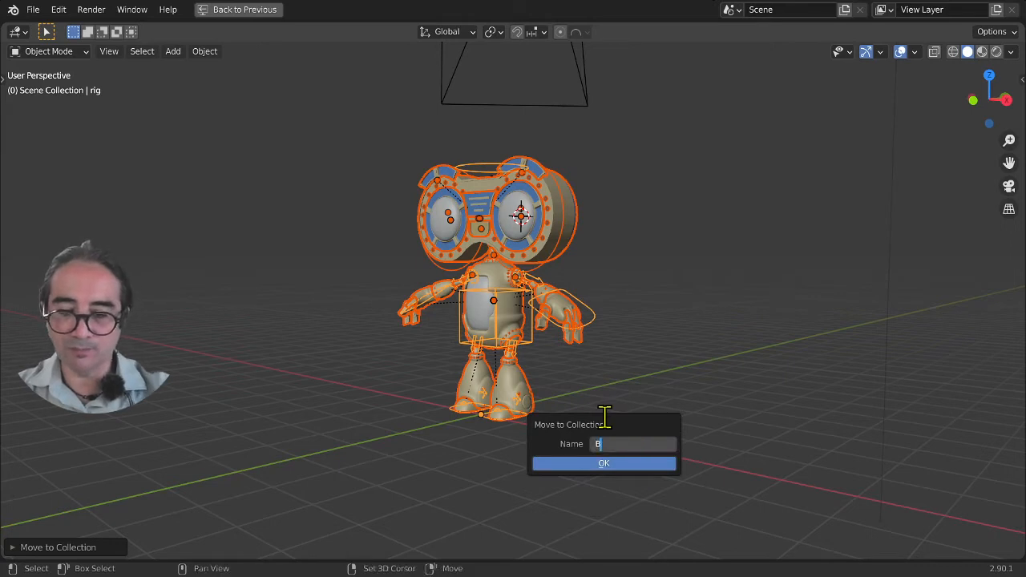
type("UDY")
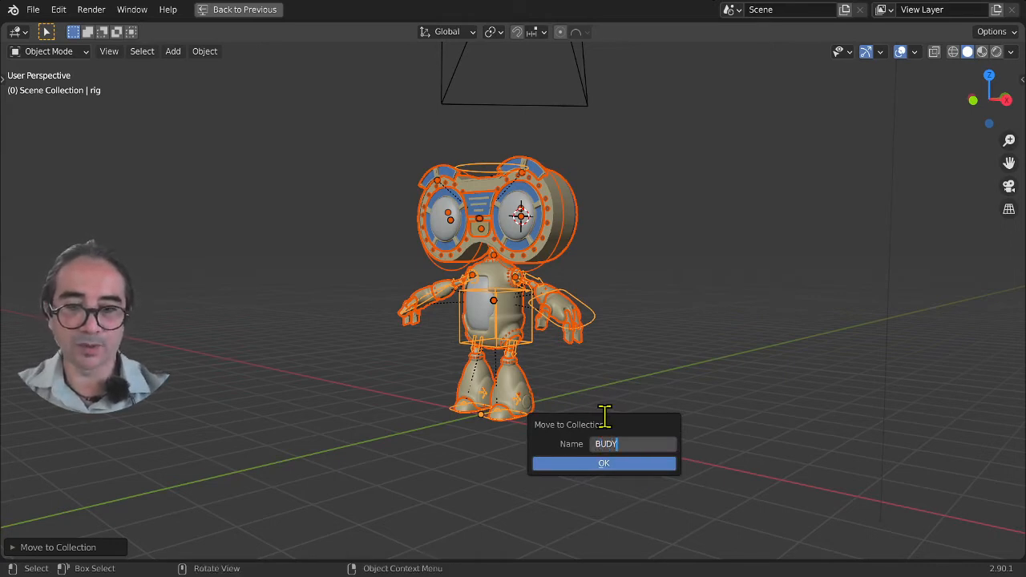
key("Return")
left_click(584, 459)
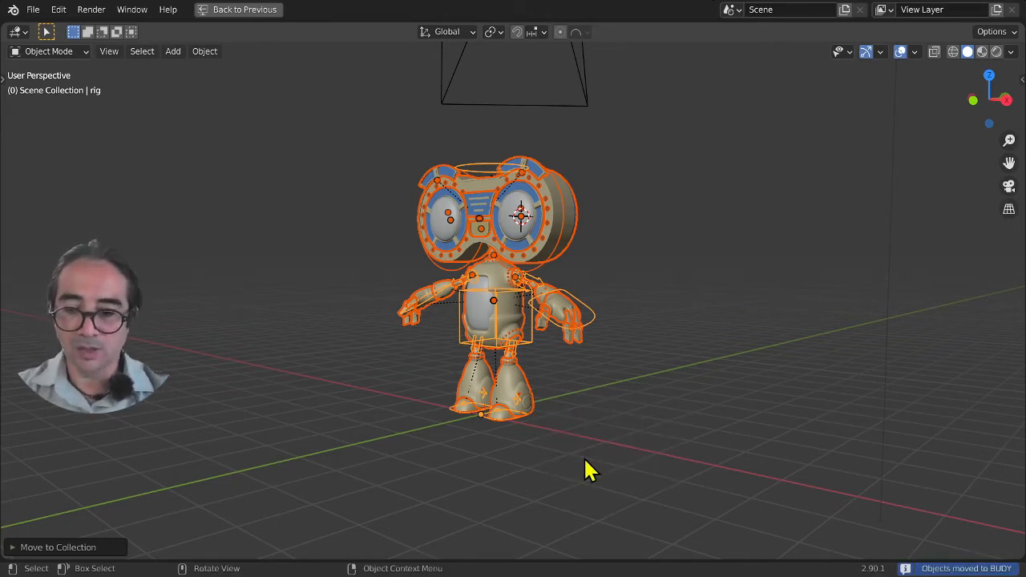
Hide the BUDY collection in the viewport.
key("ctrl+space")
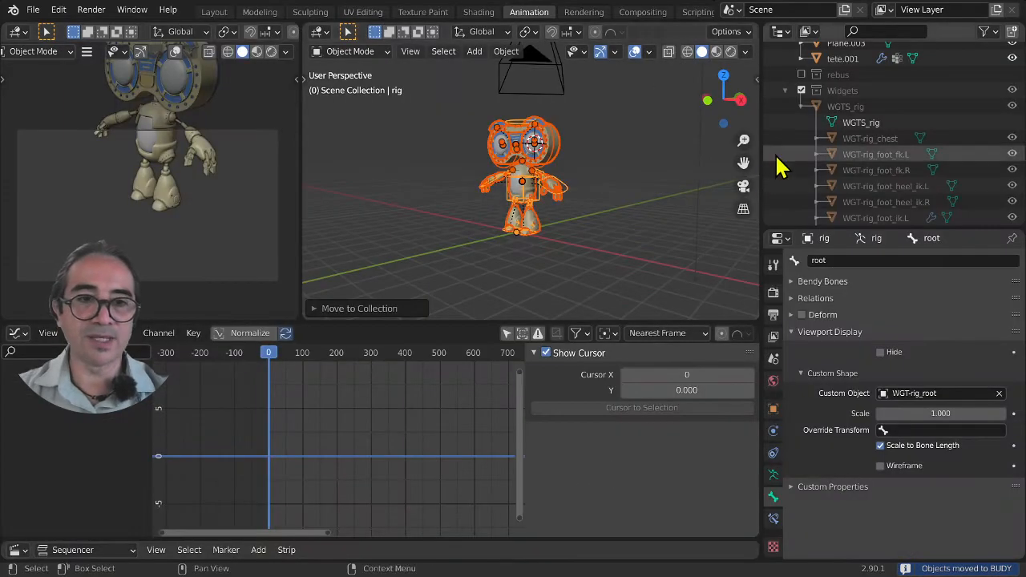
left_click(785, 90)
left_click(808, 210)
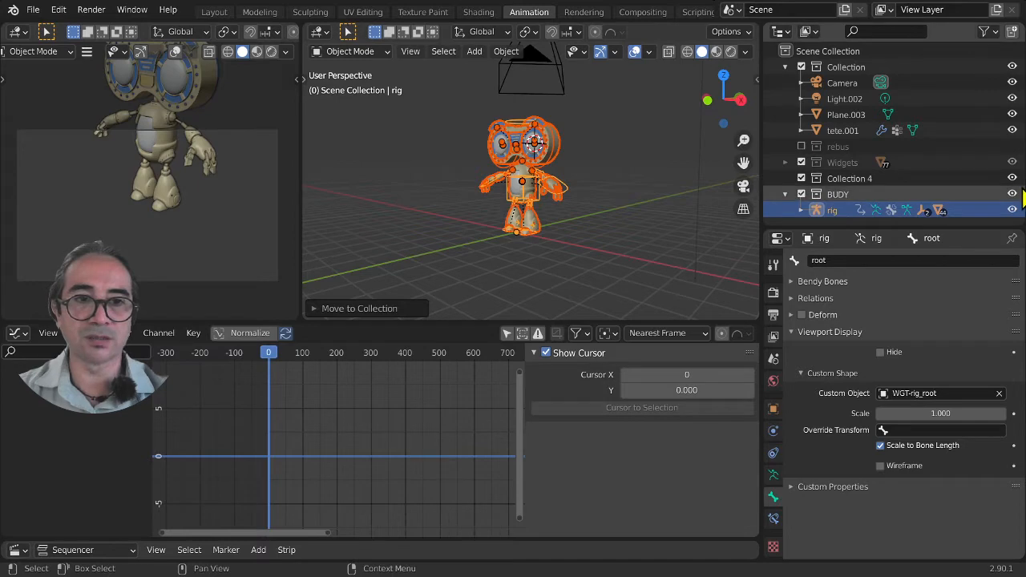
left_click(1013, 195)
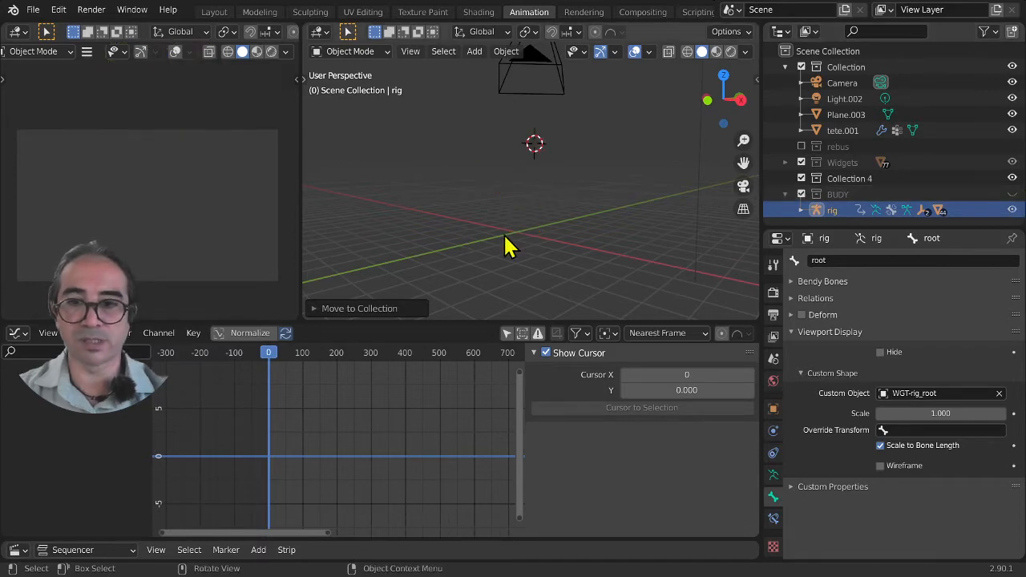
Reset the 3D cursor to the world origin and add a single-bone armature there.
key("ctrl+space")
middle_click_drag(493, 406, 556, 440)
scroll(557, 440, "up", 2)
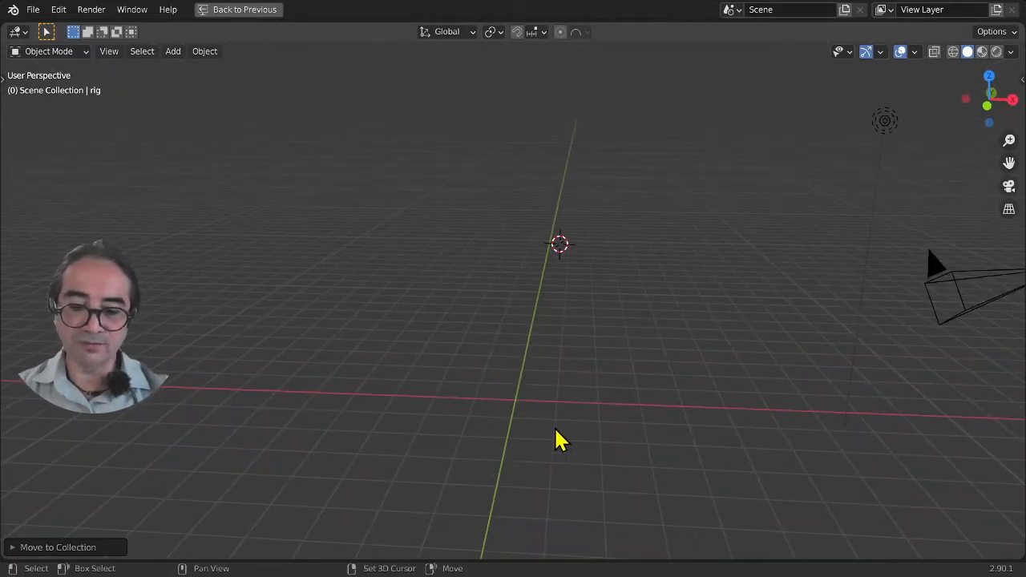
key("shift+c")
middle_click_drag(351, 408, 528, 380, "shift")
scroll(532, 391, "up", 2)
key("shift+a")
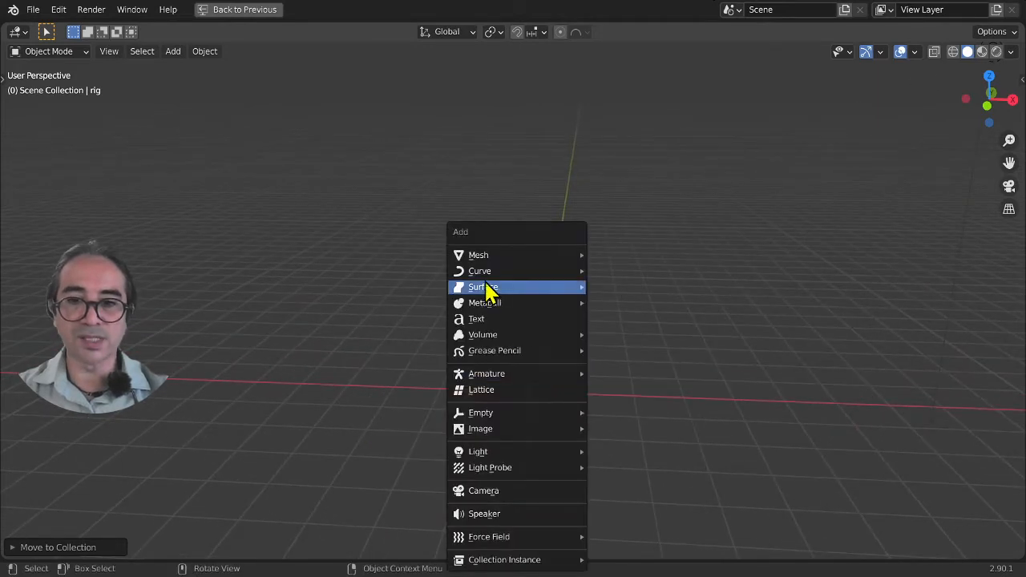
mouse_move(497, 375)
left_click(656, 373)
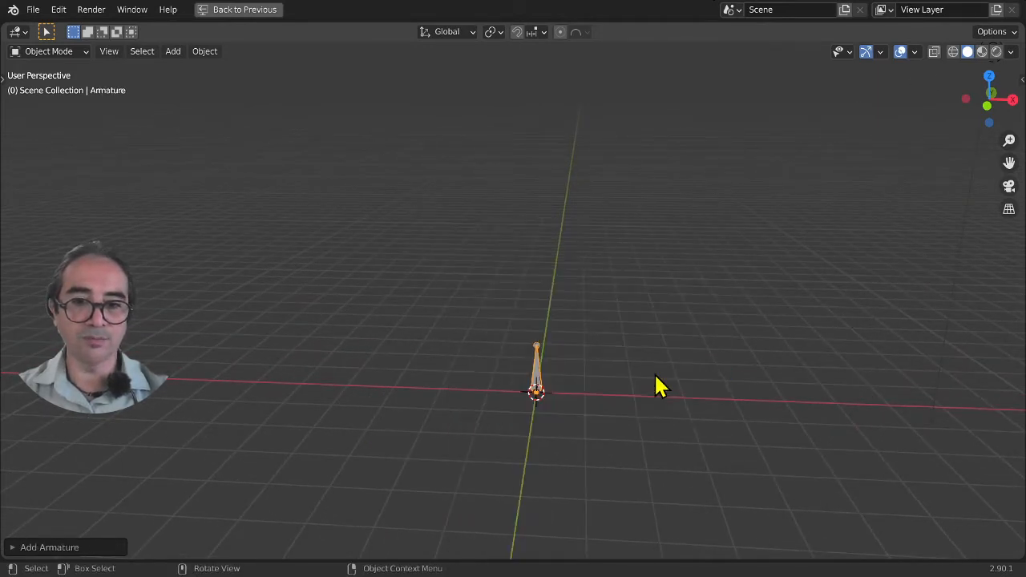
key("KP_Decimal")
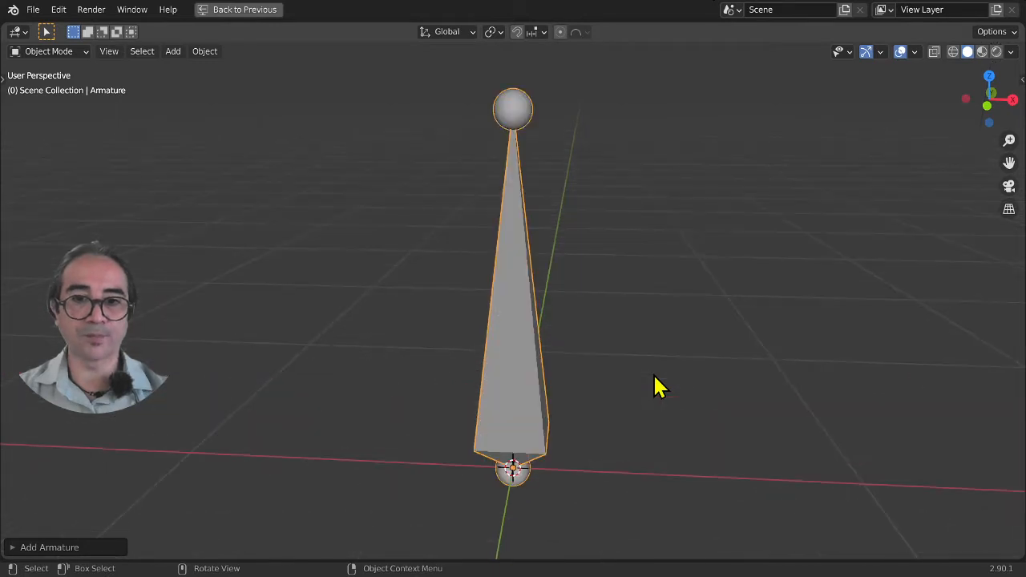
Enable the Screencast Keys display with font size 33 and a vertical offset of 592.
key("n")
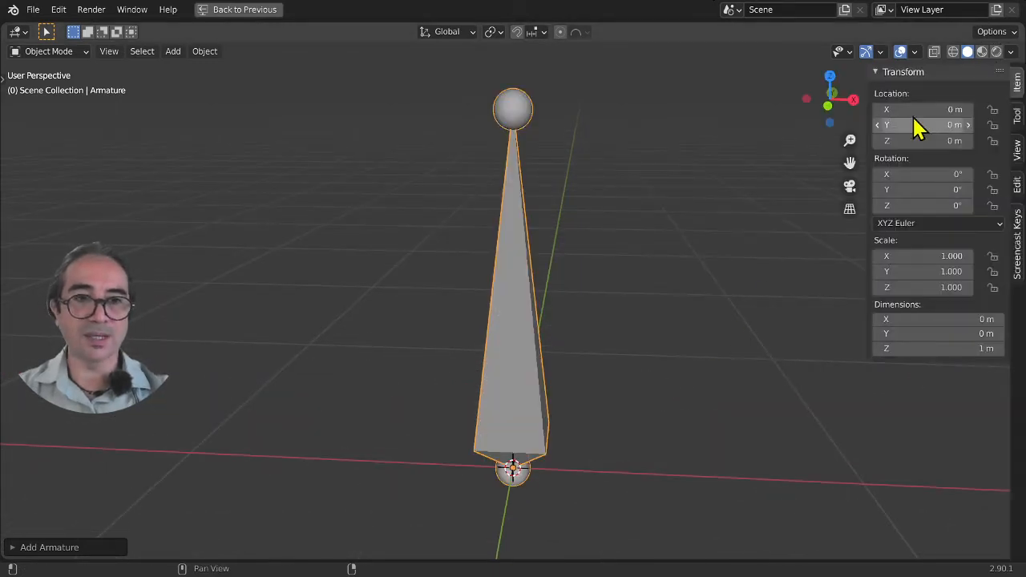
left_click(1018, 233)
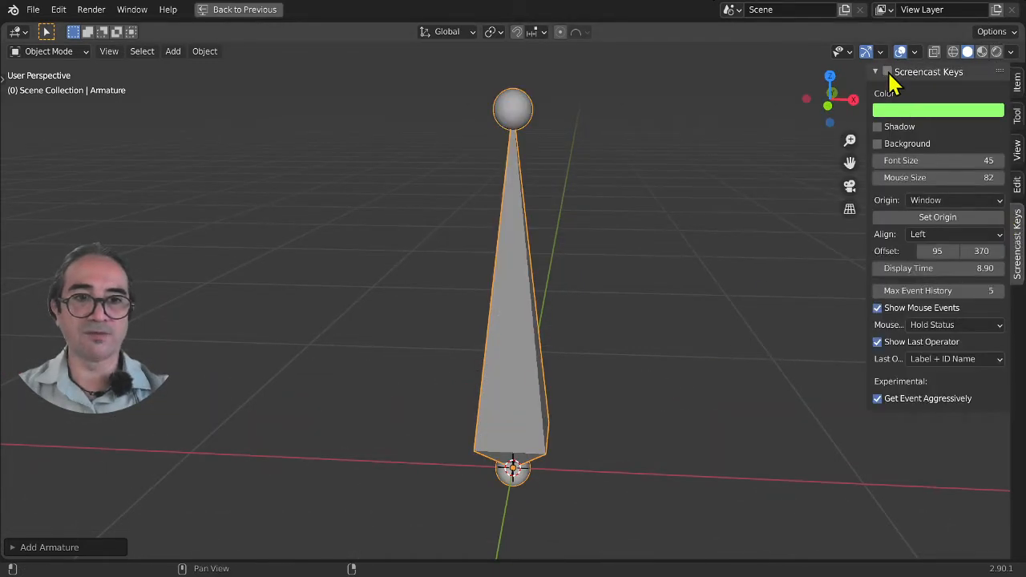
left_click(887, 71)
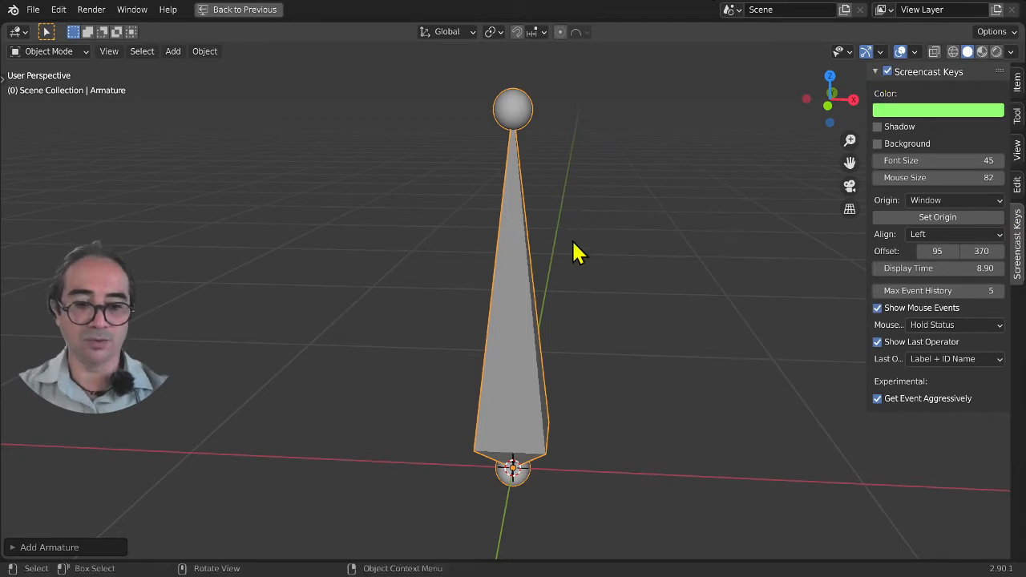
key("KP_0")
key("KP_Decimal")
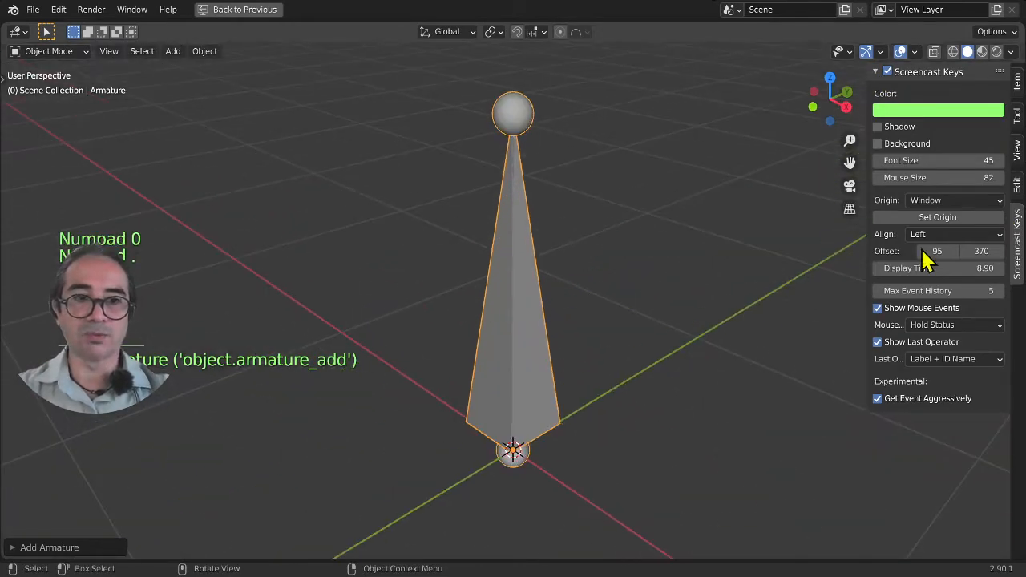
left_click_drag(954, 161, 914, 161)
left_click_drag(979, 251, 1015, 251)
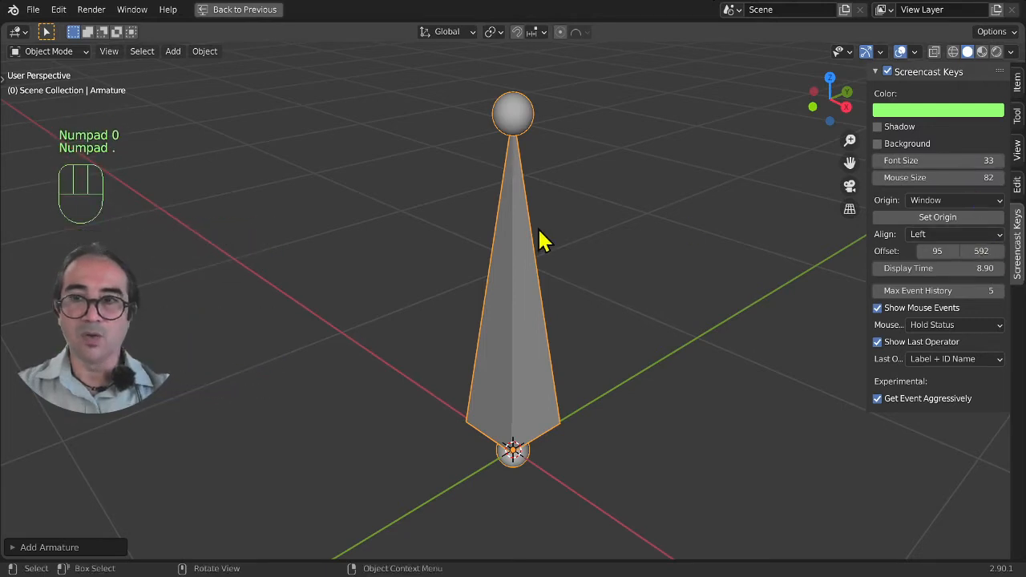
In Edit Mode, duplicate the bone and place the copy beside it along the positive X axis.
mouse_move(584, 440)
middle_mouse_down()
mouse_move(518, 449)
mouse_move(591, 437)
middle_mouse_up()
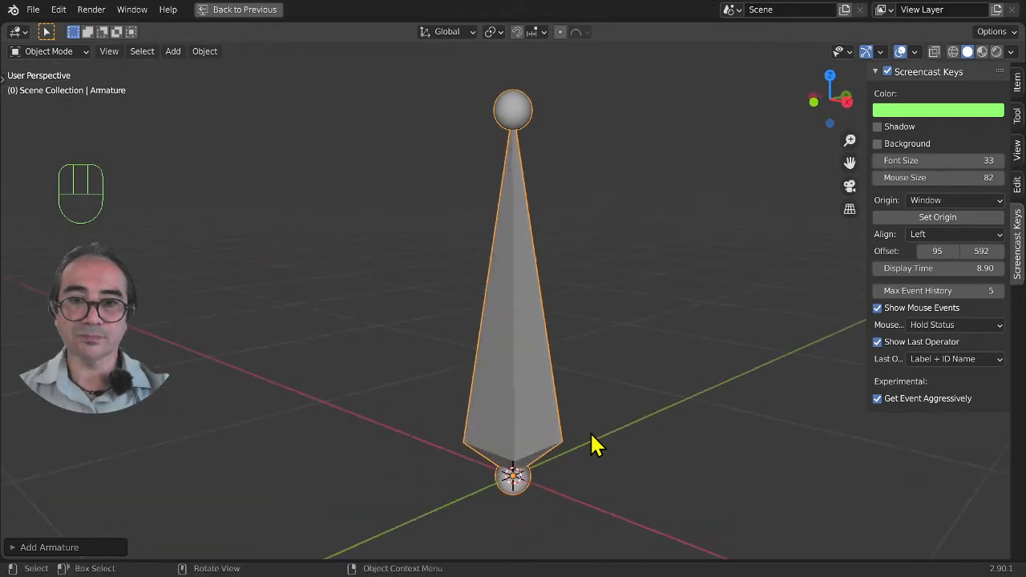
scroll(591, 445, "down", 5)
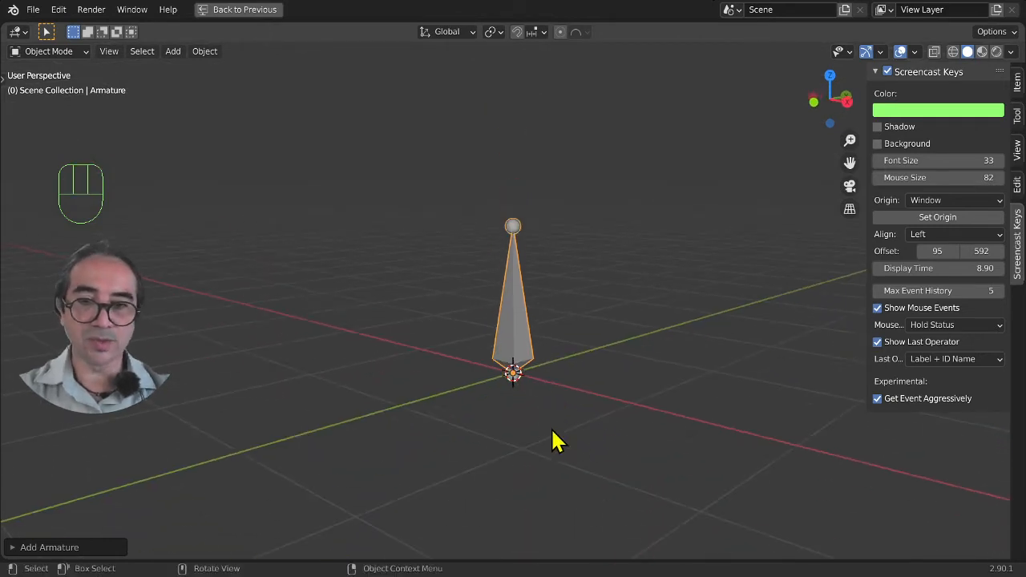
key("KP_1")
key("Tab")
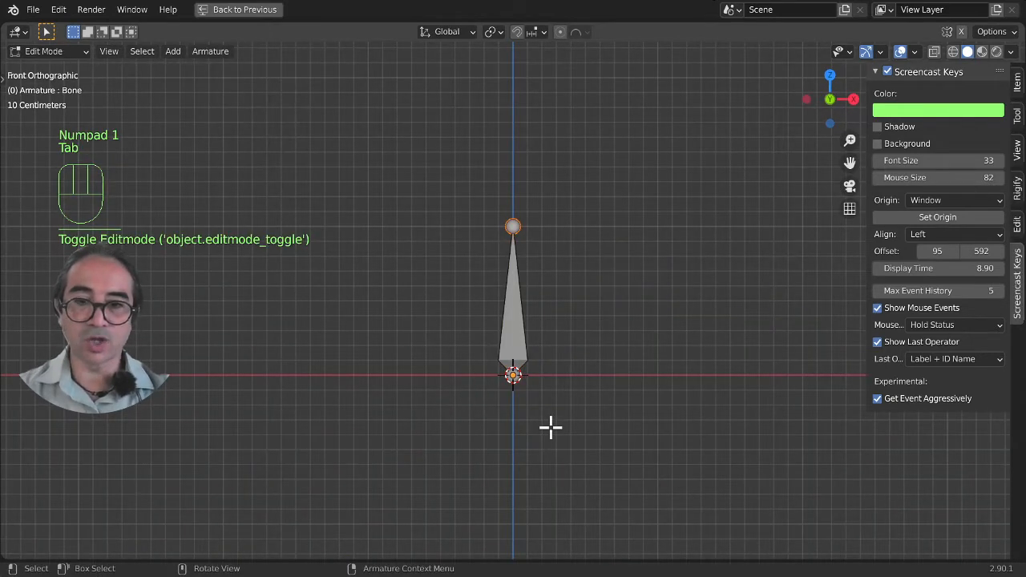
left_click(517, 334)
key("shift+d")
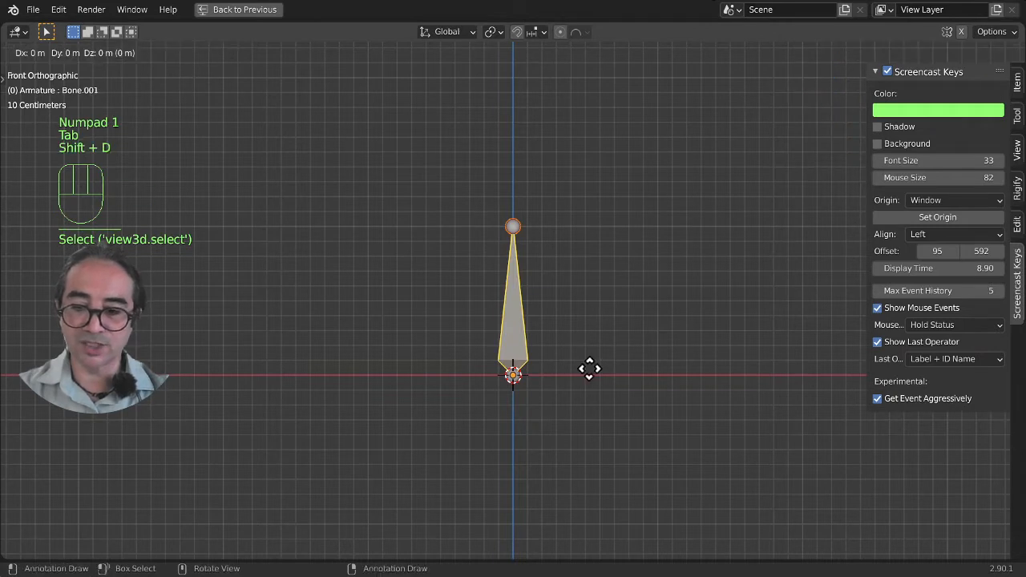
key("g")
key("x")
left_click(730, 367)
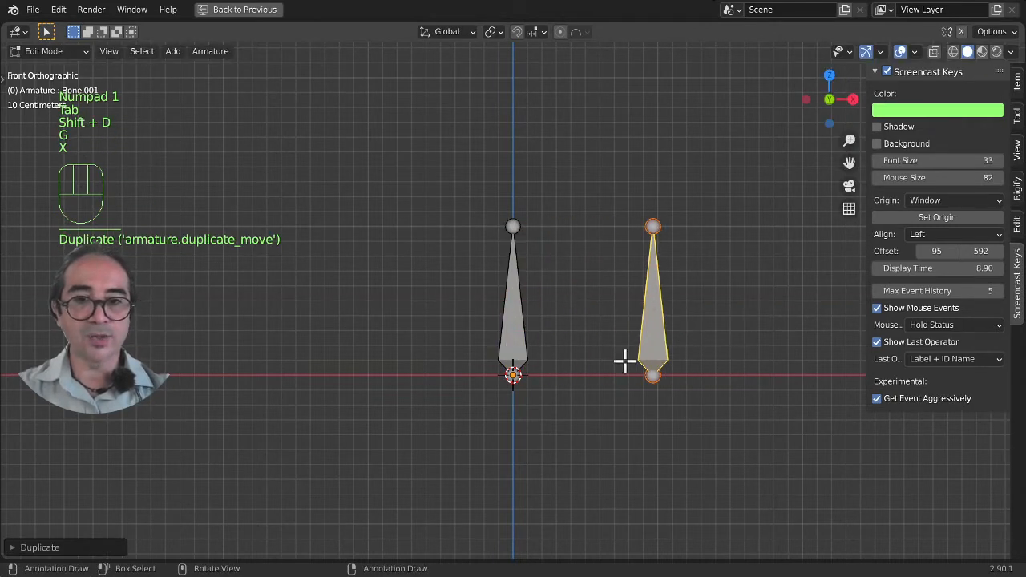
Select the original bone at the world origin and switch the armature to Pose Mode.
middle_click_drag(683, 360, 678, 391)
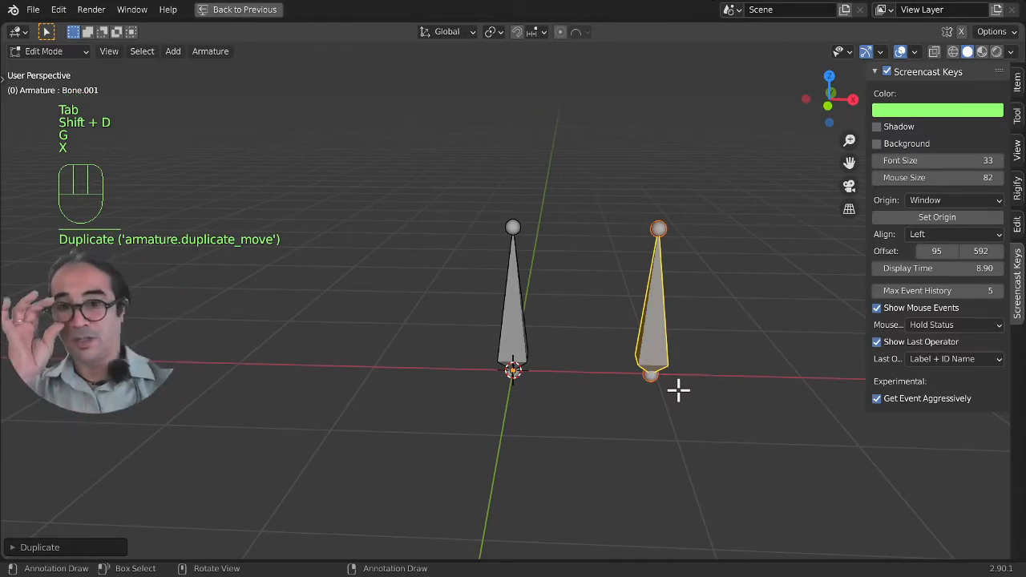
left_click(521, 324)
key("ctrl+Tab")
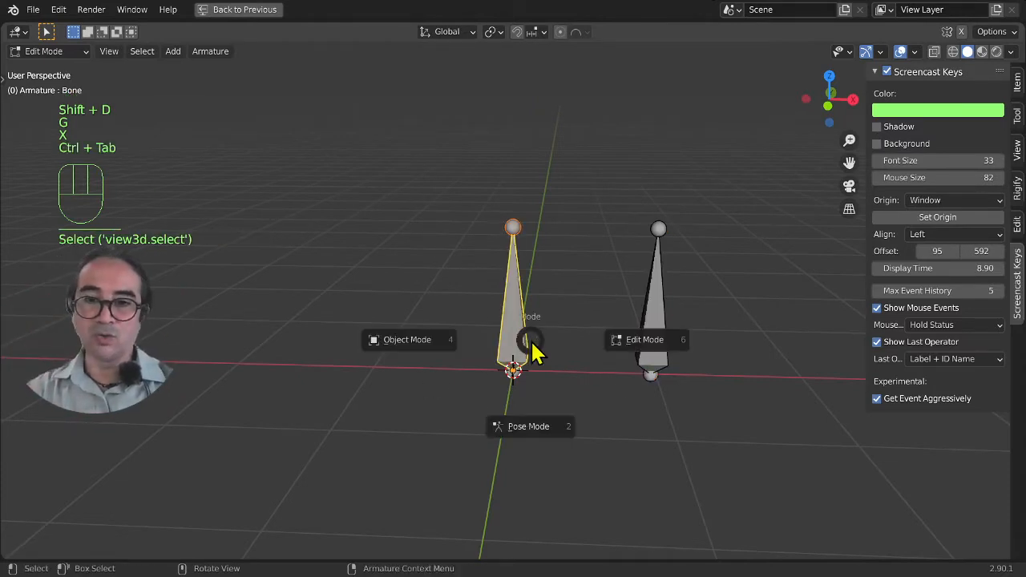
left_click(536, 439)
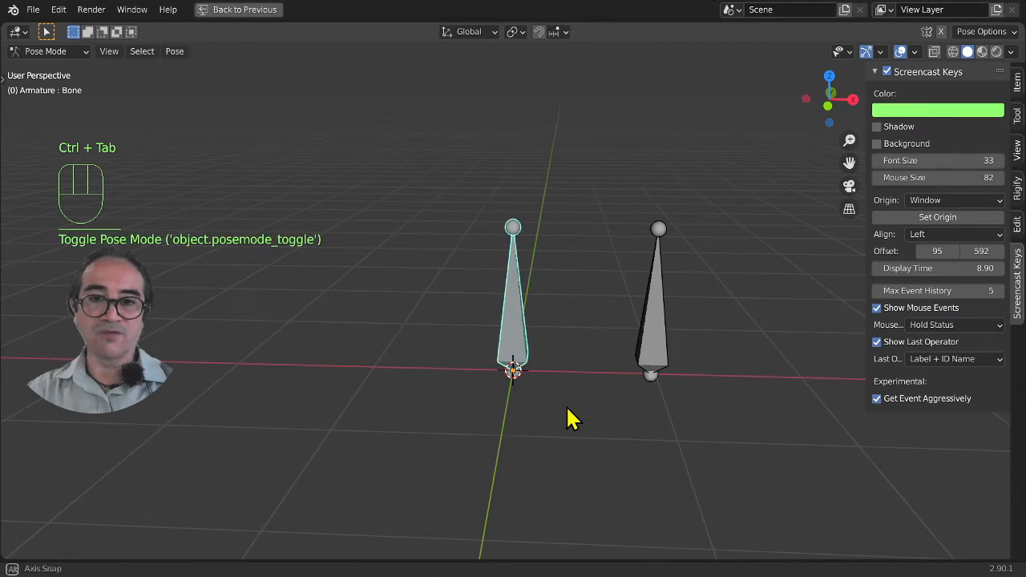
mouse_move(568, 419)
middle_mouse_down()
mouse_move(552, 403)
mouse_move(576, 403)
middle_mouse_up()
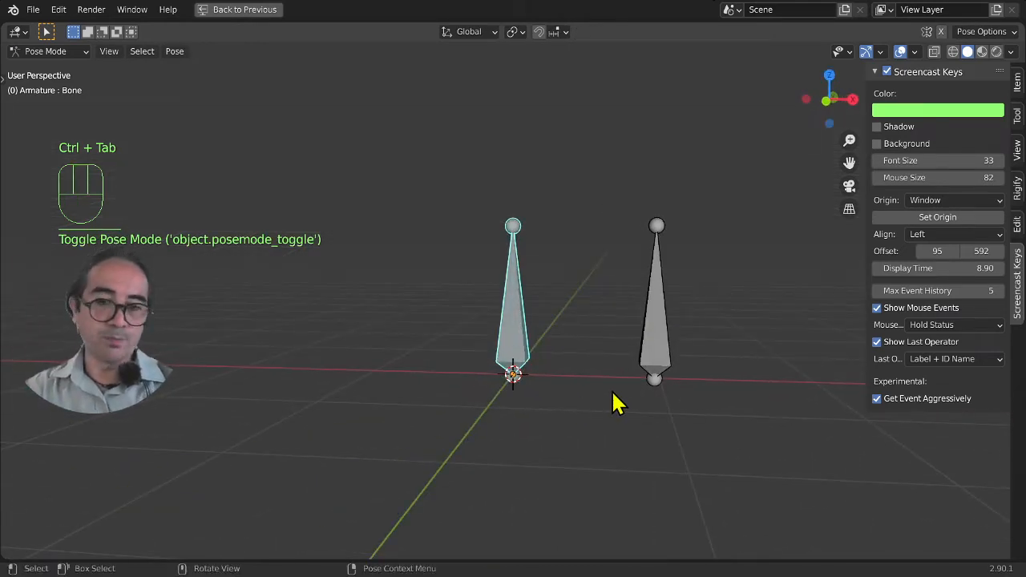
Insert a Rotation keyframe on the original bone at frame 0.
key("r")
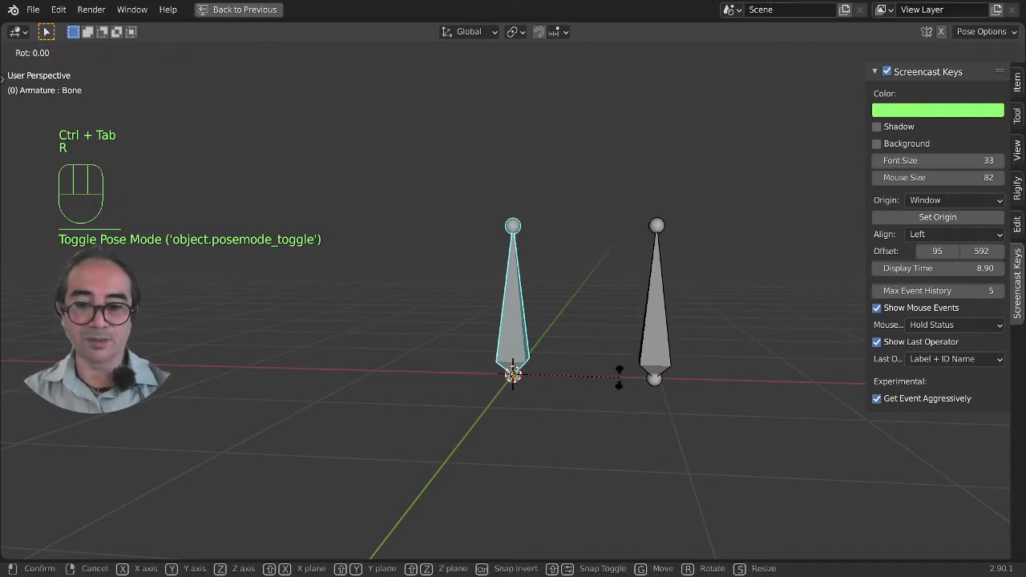
right_click(618, 377)
key("i")
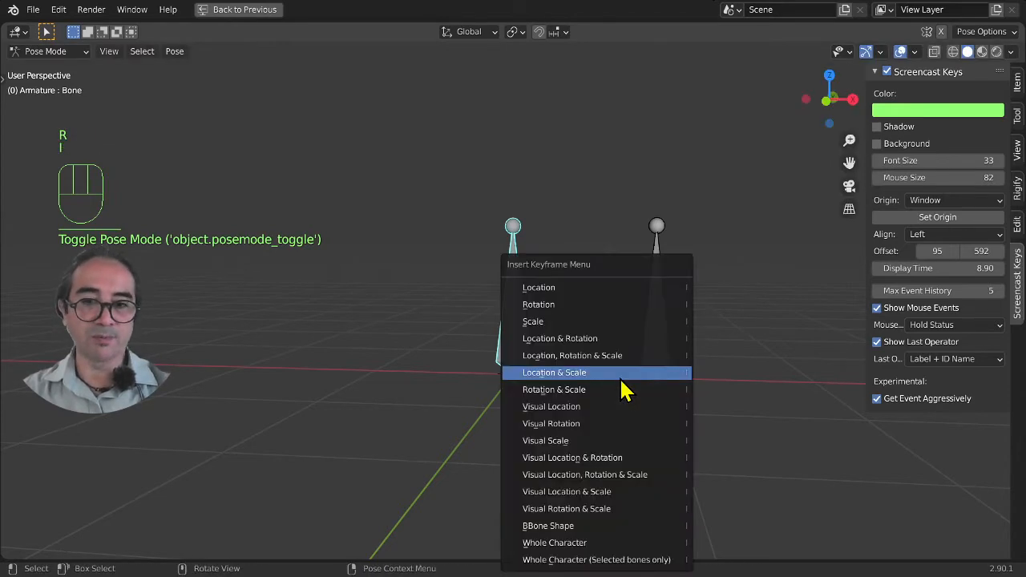
left_click(562, 305)
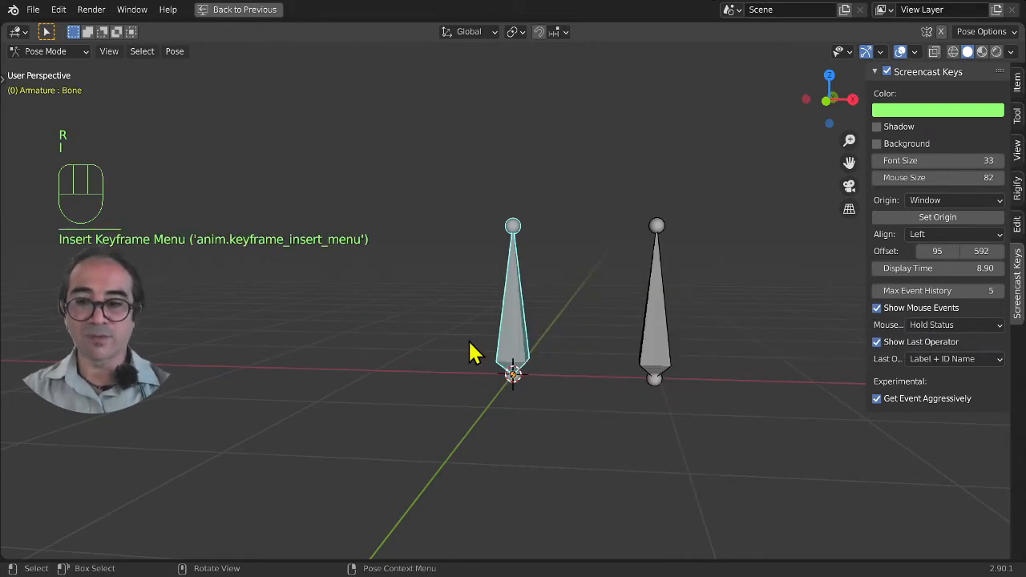
Advance the animation to frame 24 and insert a Rotation keyframe on the original bone.
key("space")
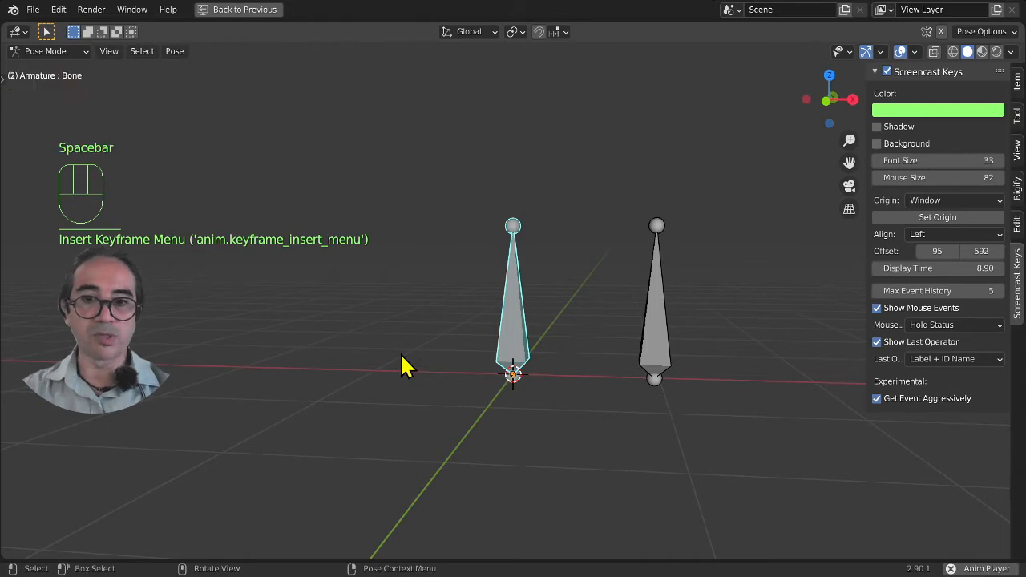
key("space")
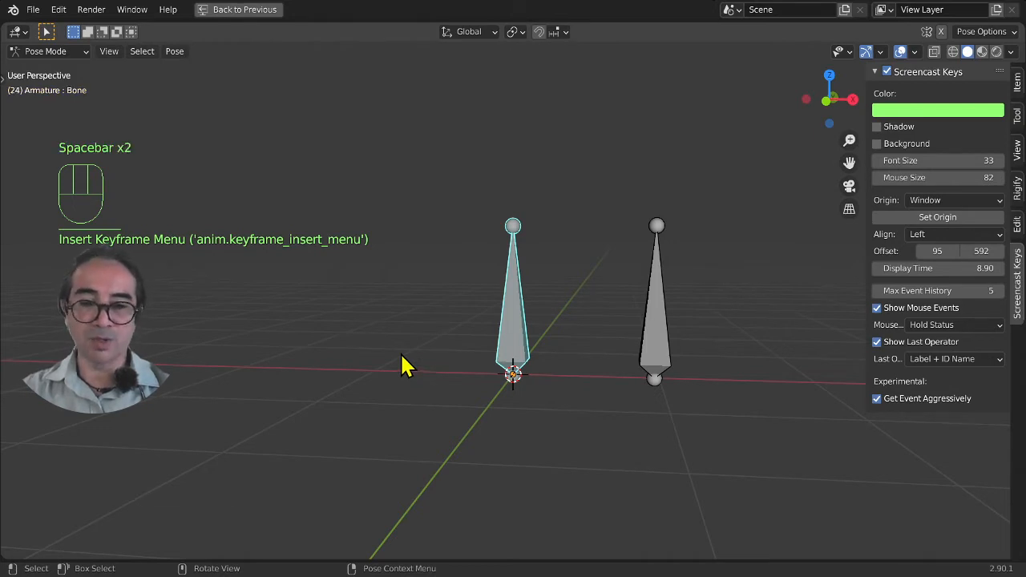
key("i")
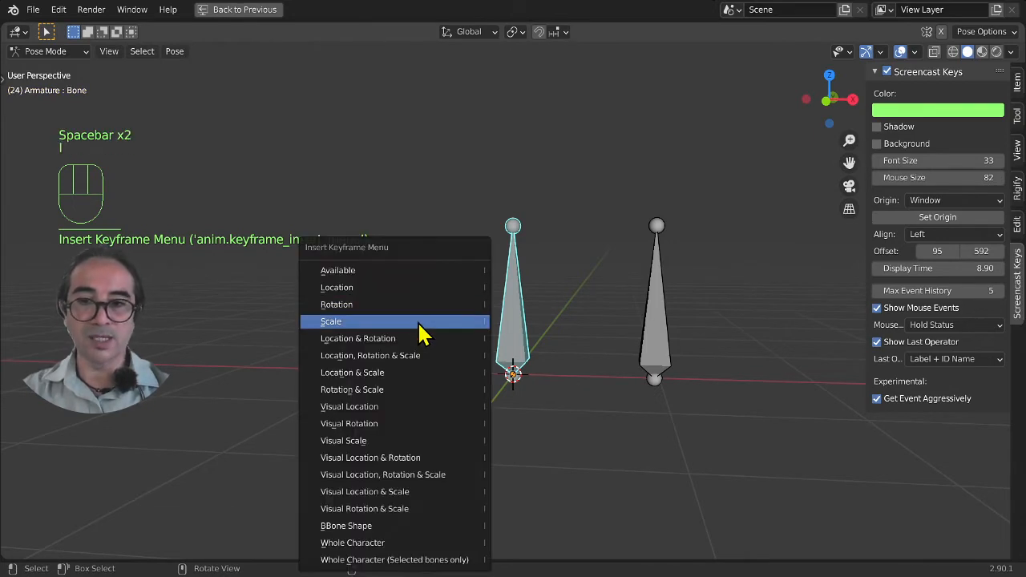
left_click(360, 306)
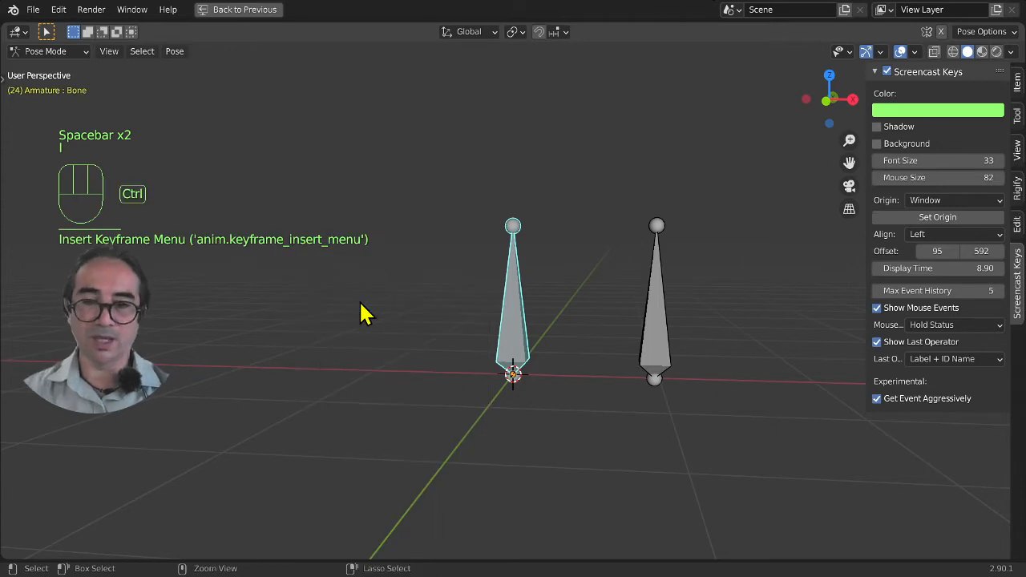
Restore the full Animation layout and expand the bone's rotation channels in the Graph Editor, selecting the W Quaternion Rotation curve.
key("ctrl+space")
middle_click_drag(330, 451, 407, 401)
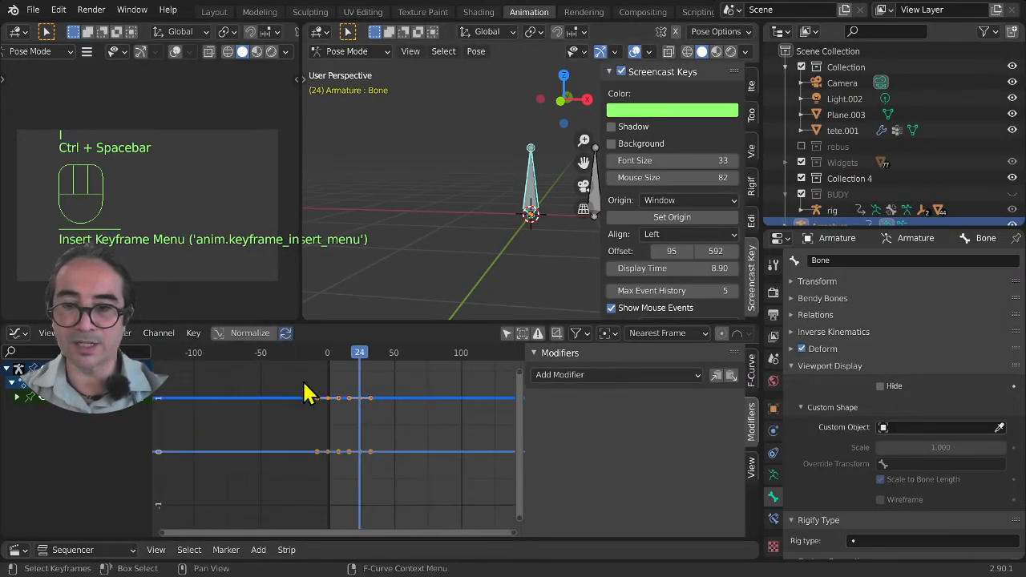
left_click_drag(297, 377, 403, 490)
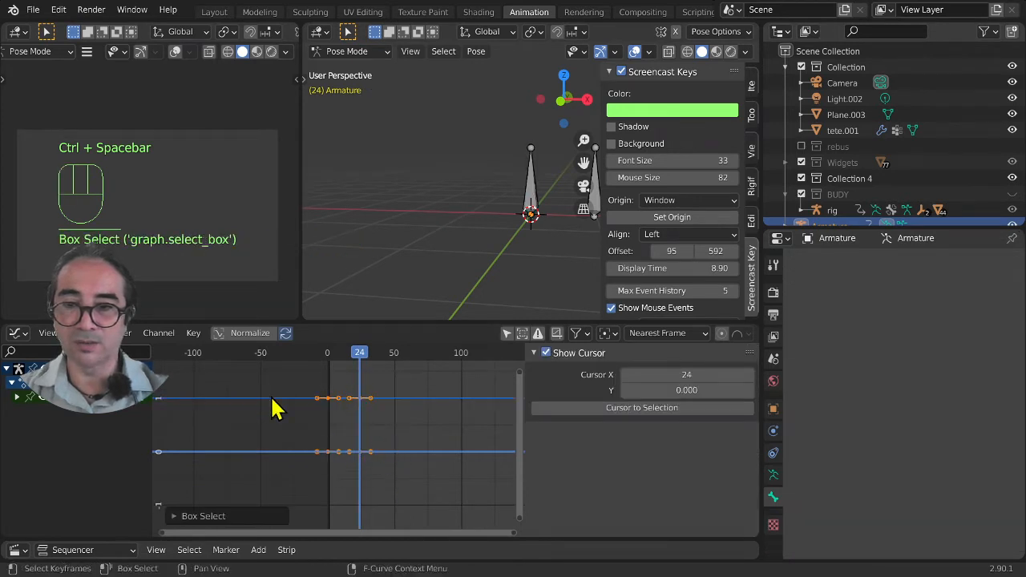
left_click(53, 397)
left_click(16, 397)
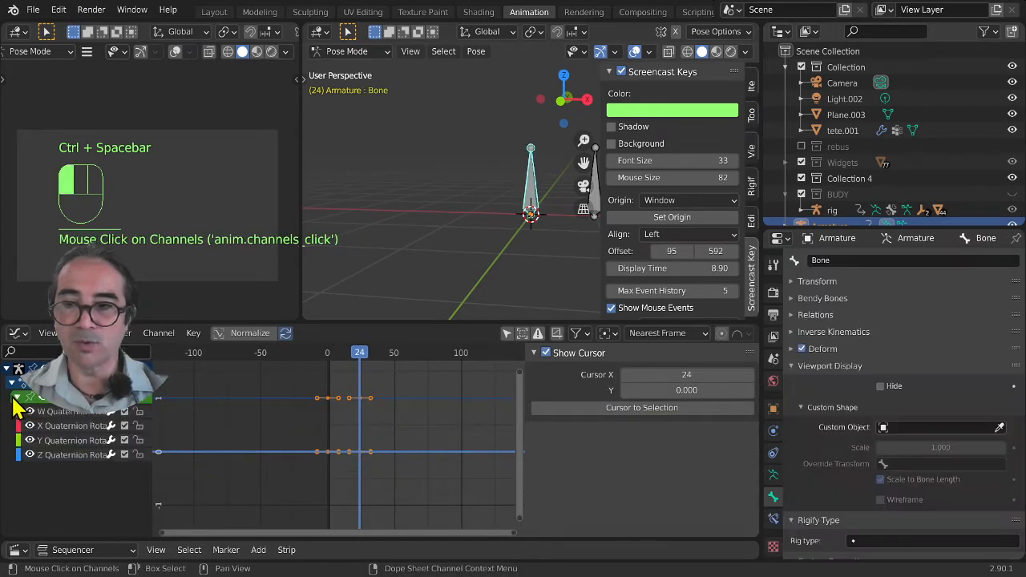
left_click(76, 413)
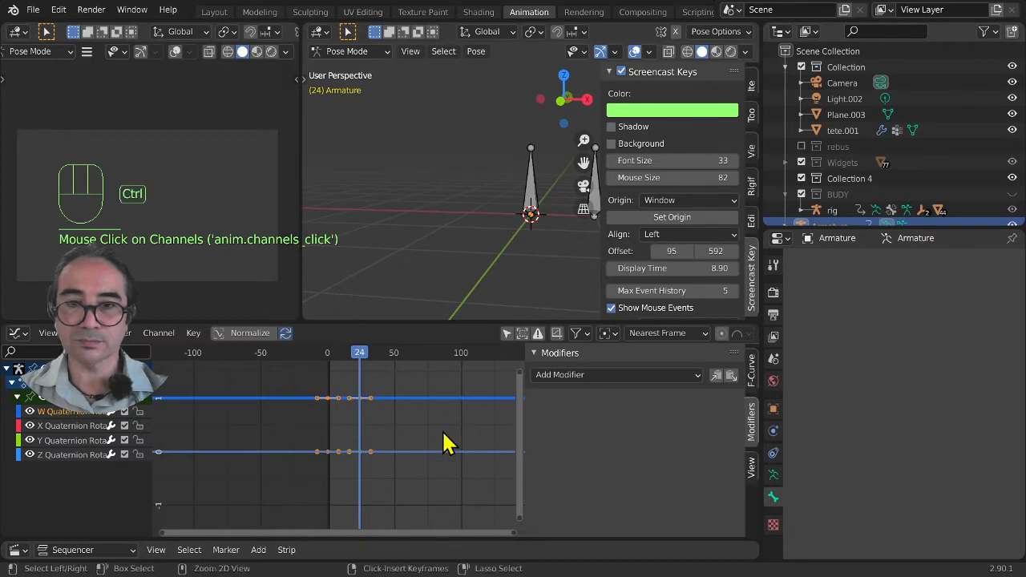
Rotate the original bone about 127° around the global Z axis at frame 24 and insert a Rotation keyframe.
left_click(531, 192)
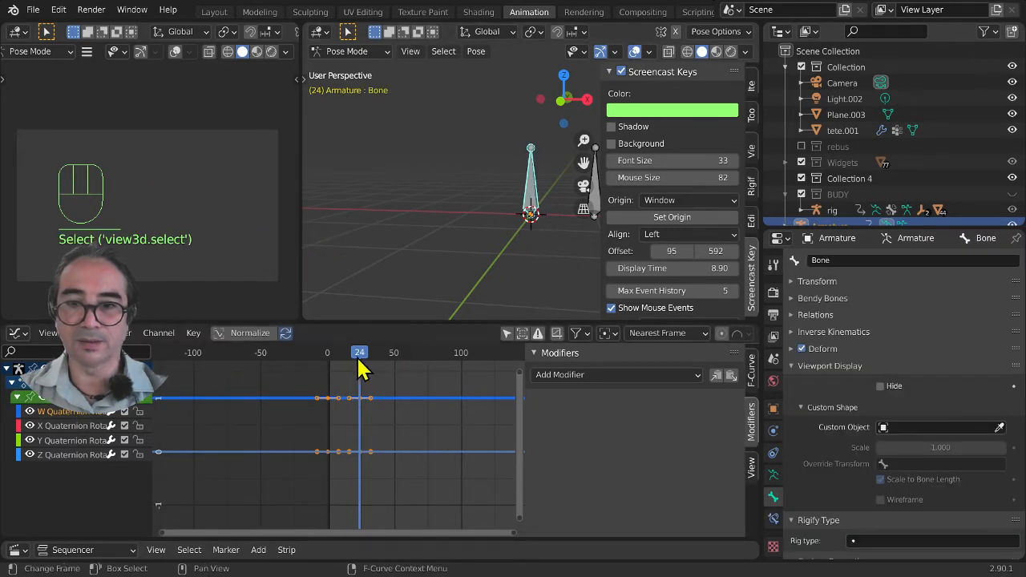
key("r")
key("z")
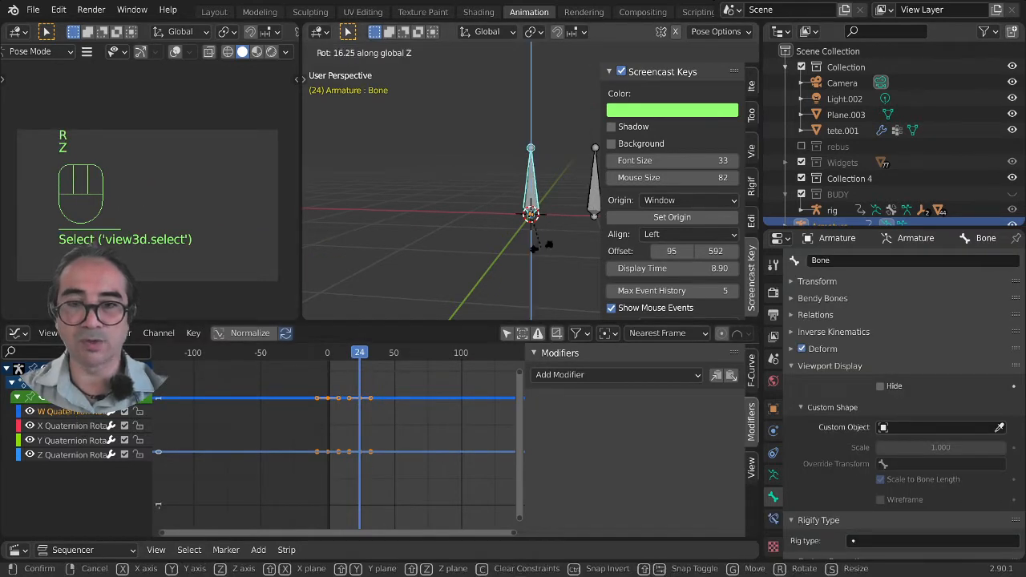
left_click(577, 189)
key("i")
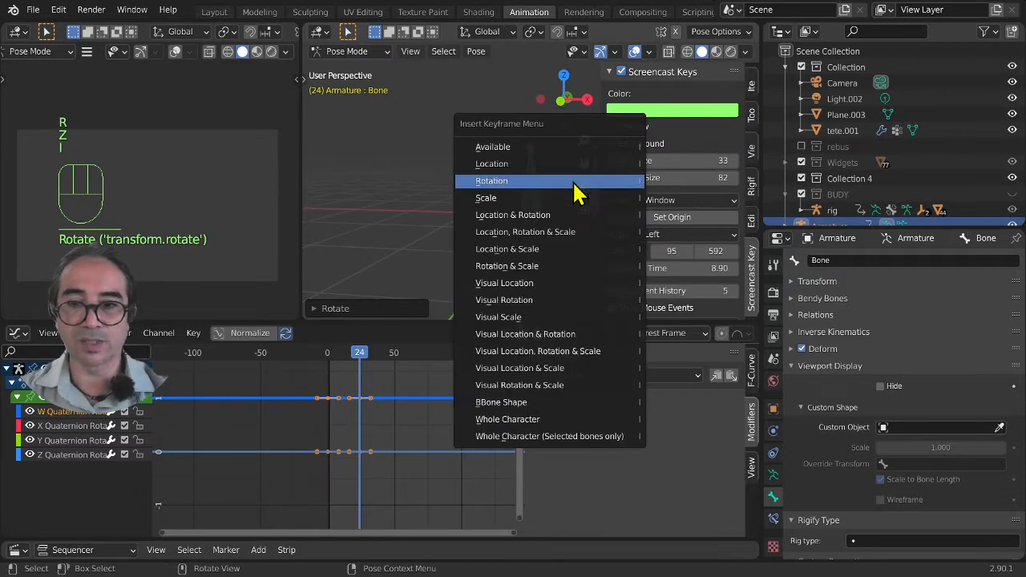
left_click(574, 182)
Examine the original bone's quaternion rotation curves between frames 0 and 24 in an enlarged Graph Editor.
left_click(327, 356)
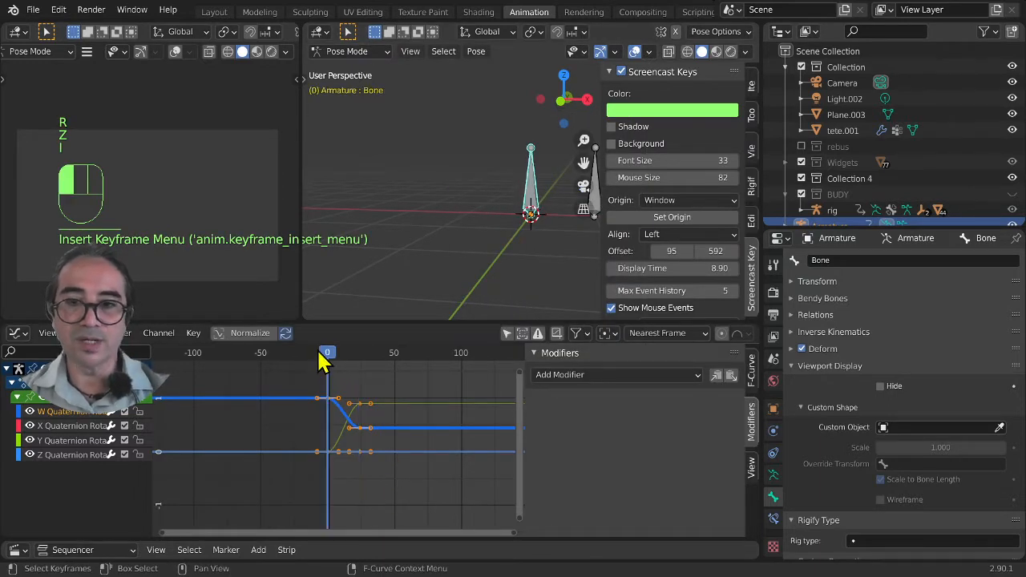
mouse_move(325, 357)
left_mouse_down()
mouse_move(362, 357)
mouse_move(330, 361)
left_mouse_up()
scroll(371, 451, "up", 4)
middle_click_drag(392, 417, 465, 467)
key("ctrl+space")
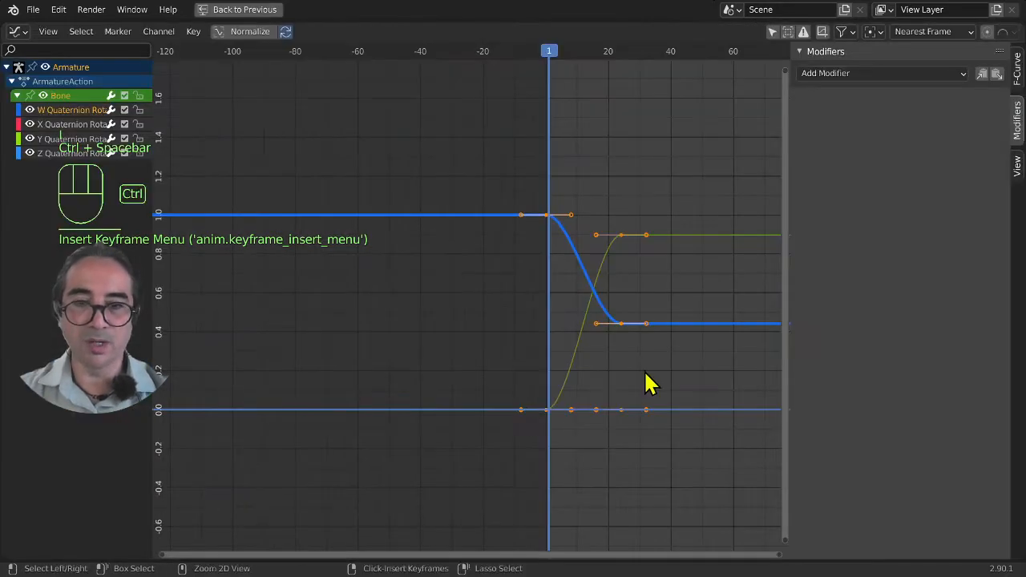
middle_click_drag(649, 384, 307, 329, "ctrl")
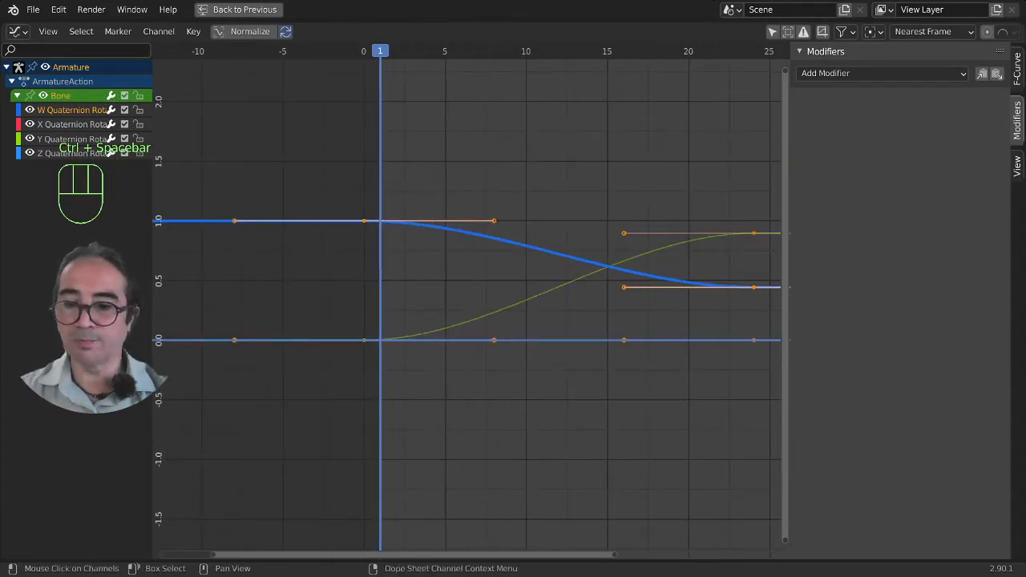
key("n")
key("n")
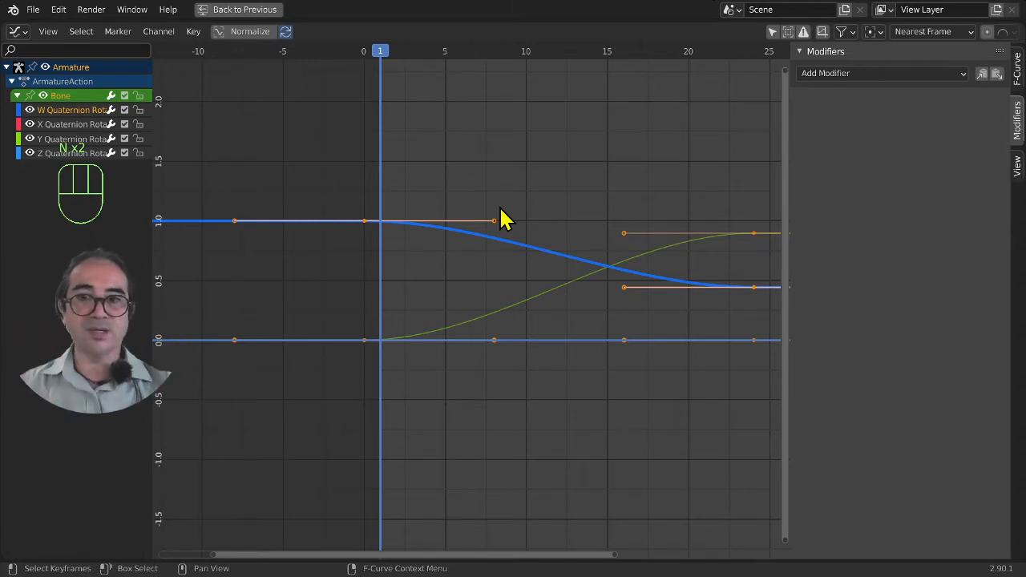
key("ctrl+space")
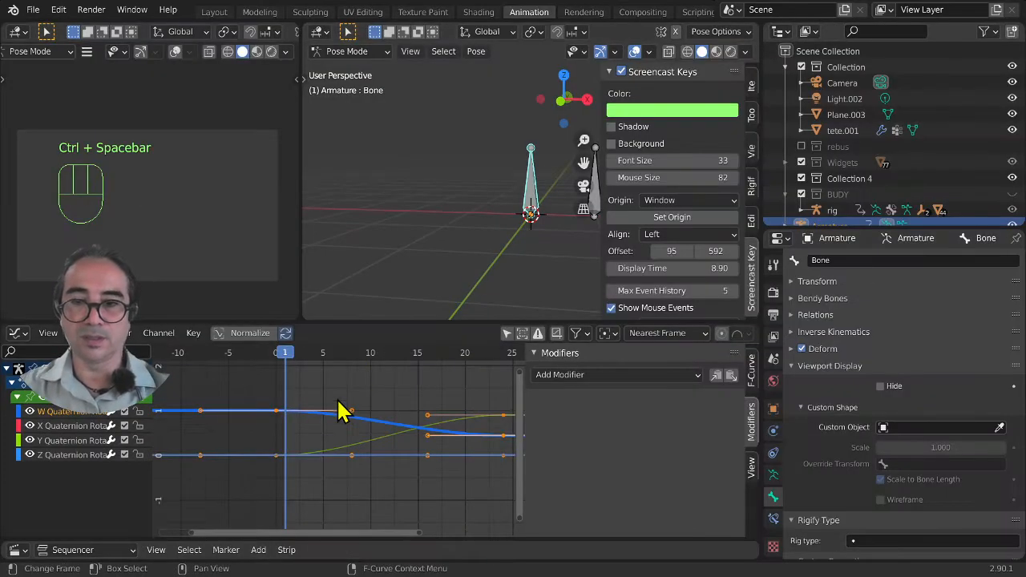
Scrub the animation up to frame 17 while watching the original bone's rotation up close.
left_click_drag(282, 360, 427, 352)
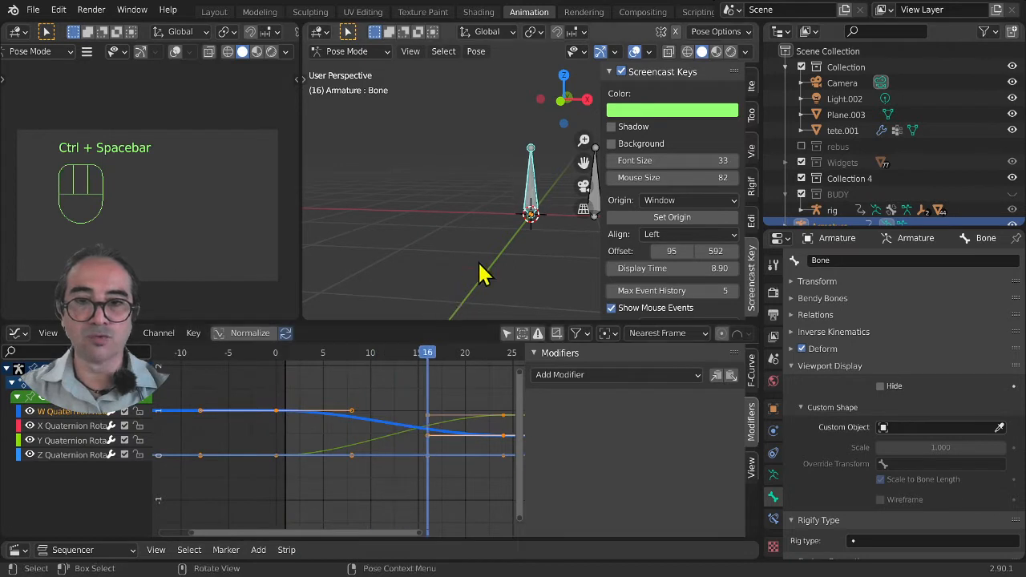
scroll(479, 263, "up", 4)
middle_click_drag(481, 243, 403, 239, "shift")
scroll(419, 241, "up", 2)
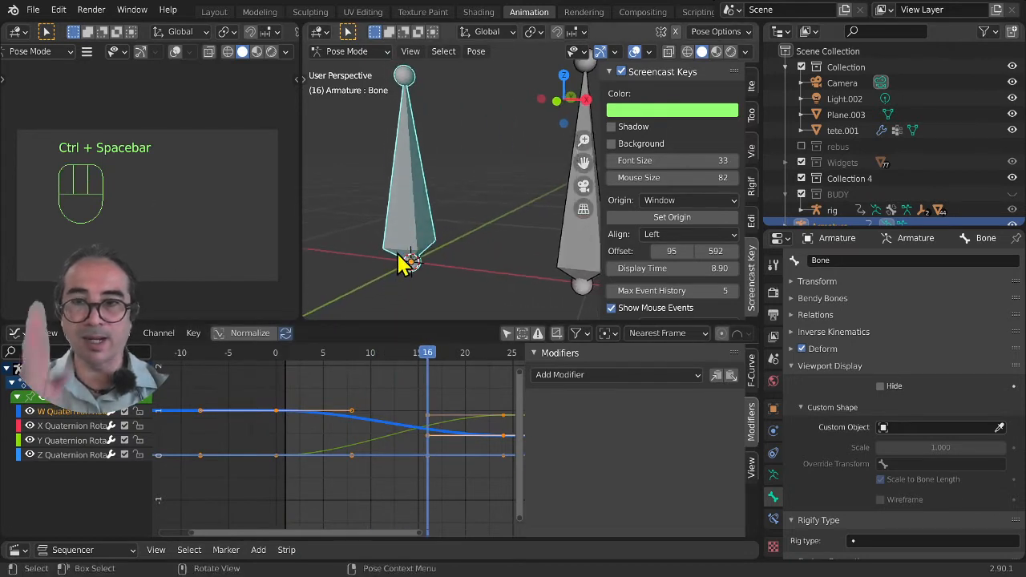
left_click_drag(284, 352, 437, 405)
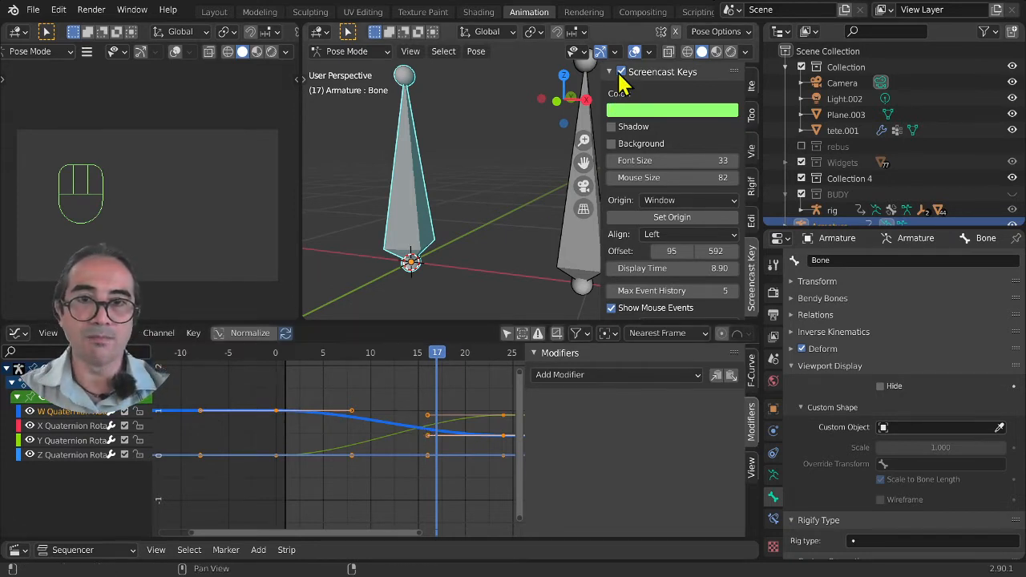
Convert only the selected bone's current action from quaternion to XYZ Euler with the Rigify Quat/Euler Converter.
left_click(615, 72)
middle_click_drag(465, 280, 492, 287)
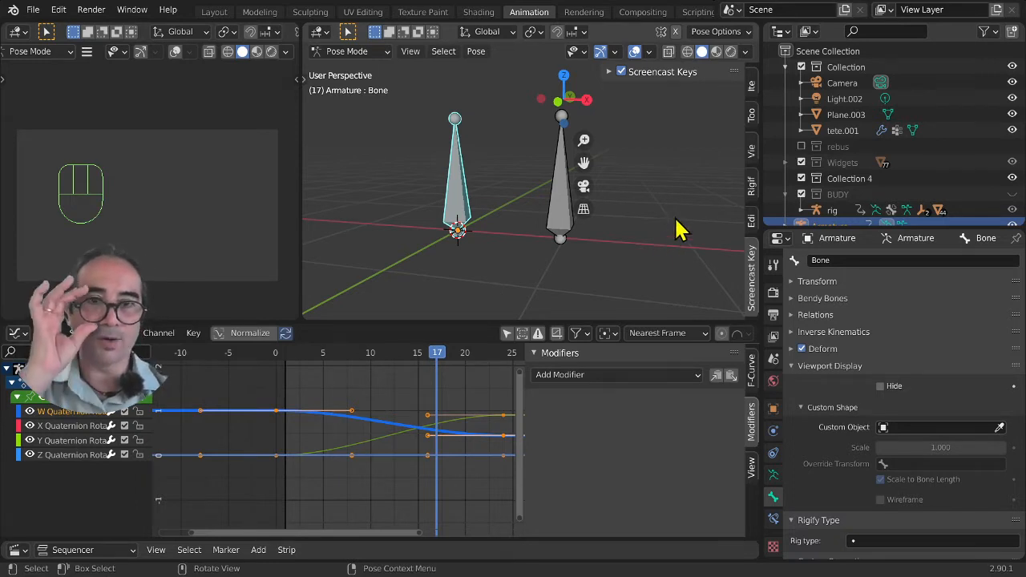
left_click(753, 193)
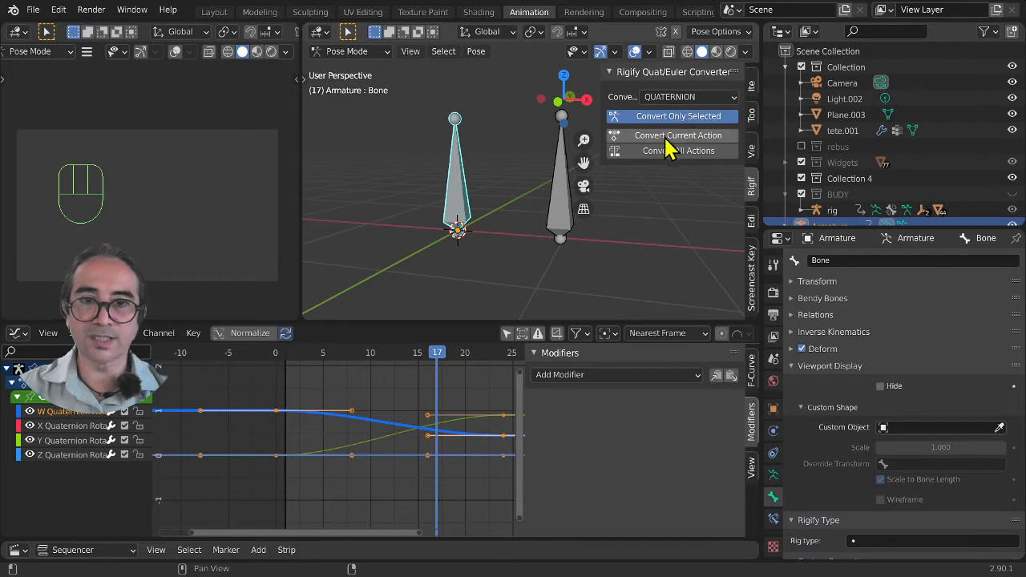
left_click(670, 98)
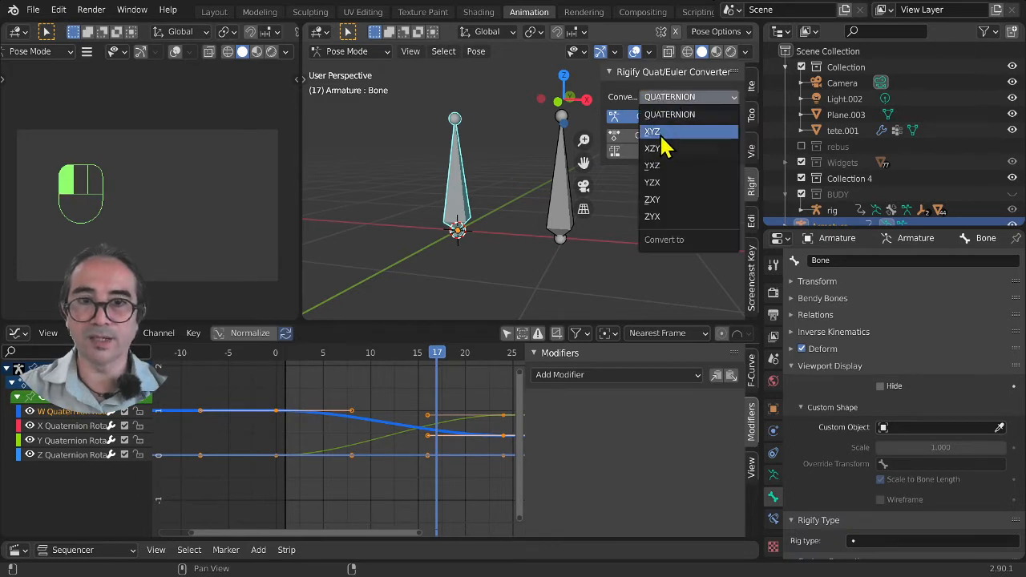
left_click(668, 134)
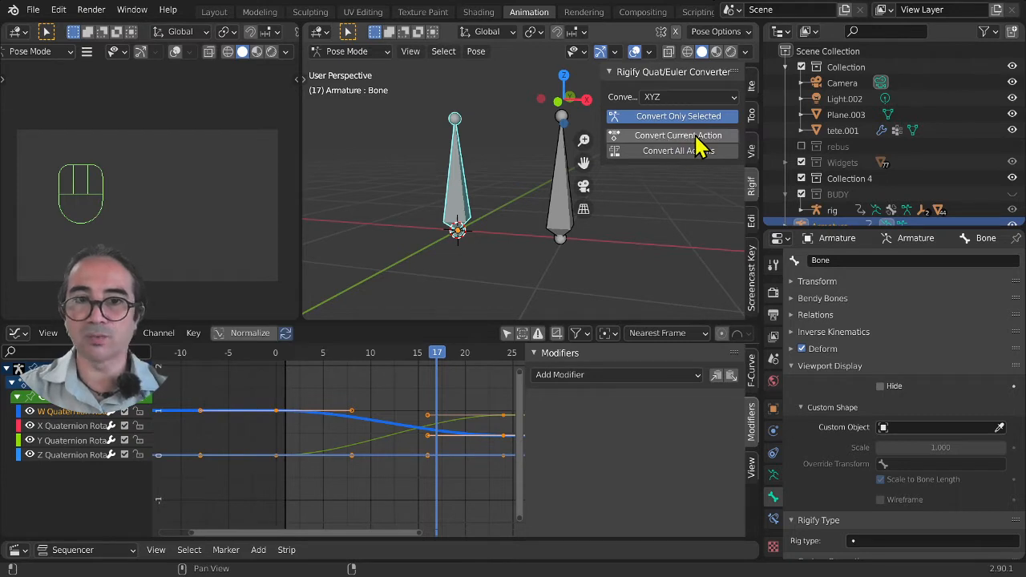
left_click(696, 137)
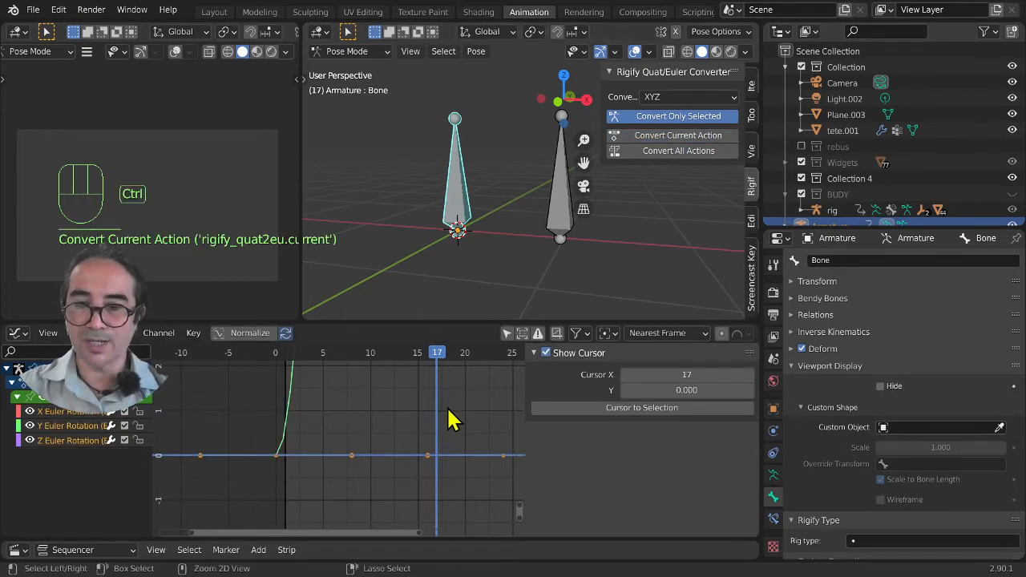
Examine the converted Euler curves by scrubbing to frame 15 and inspecting the Y Euler Rotation keyframe at frame 24.
middle_click_drag(451, 425, 410, 419, "ctrl")
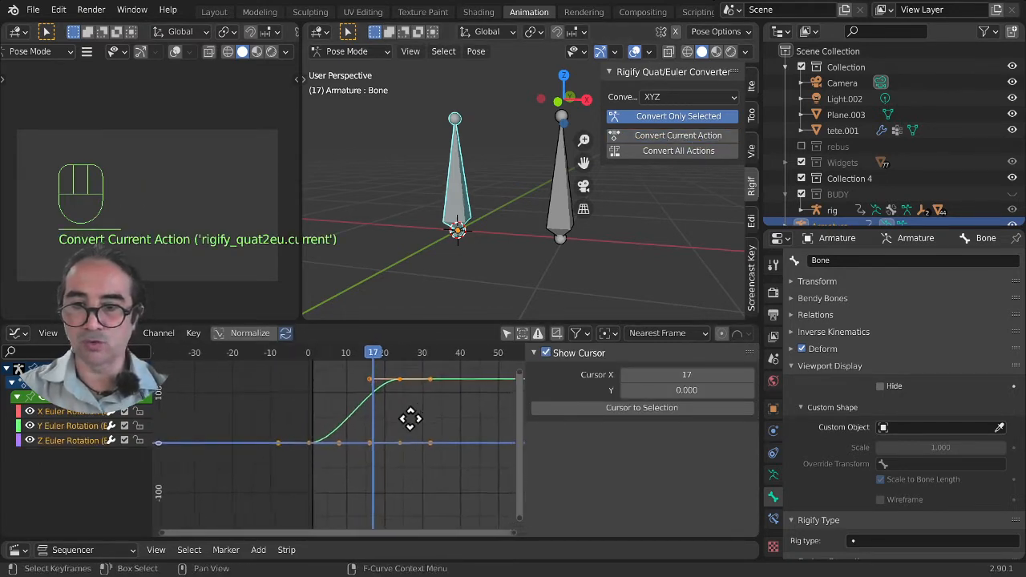
middle_click_drag(340, 370, 313, 417)
left_click_drag(287, 355, 340, 389)
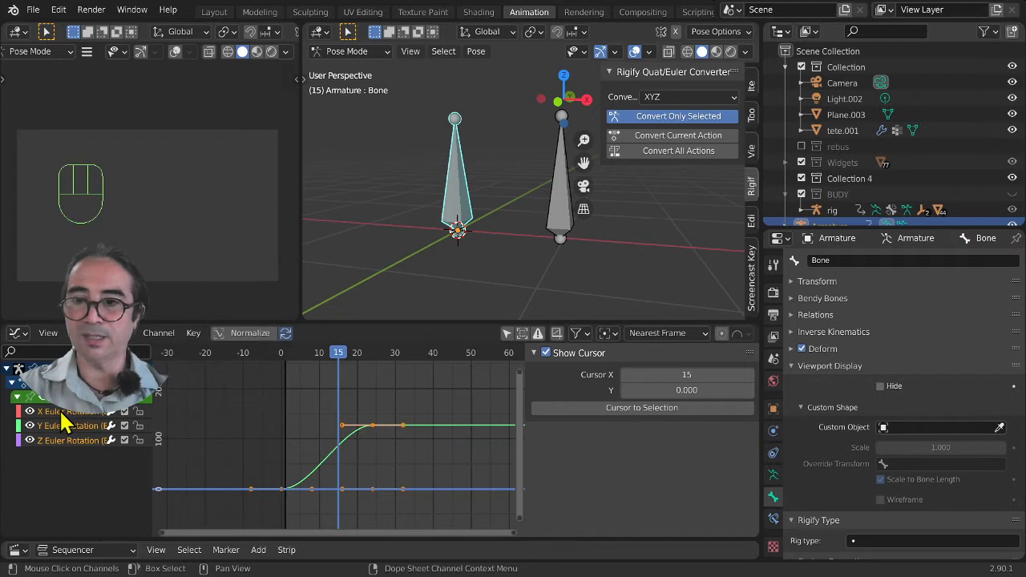
left_click(372, 430)
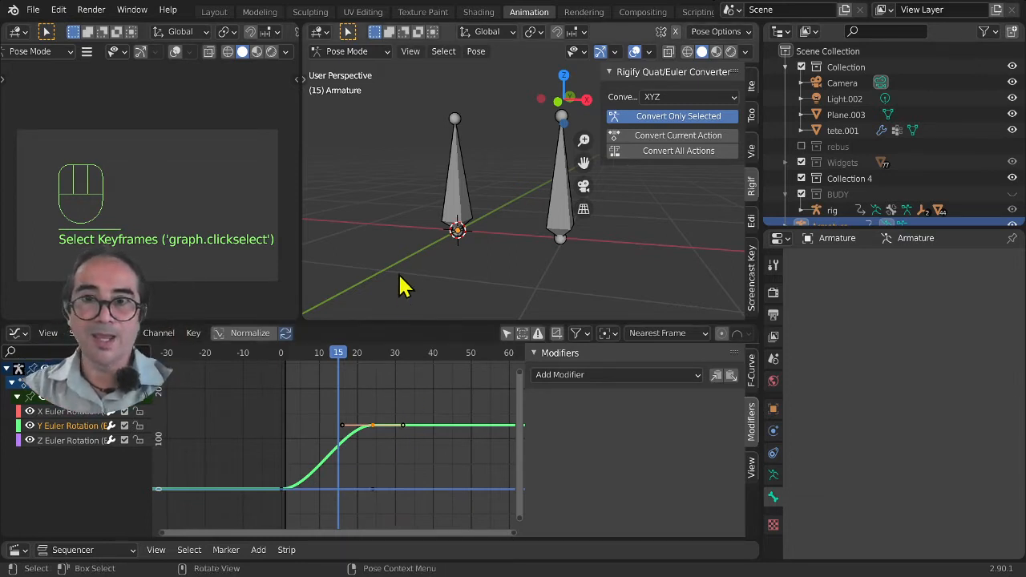
left_click(456, 207)
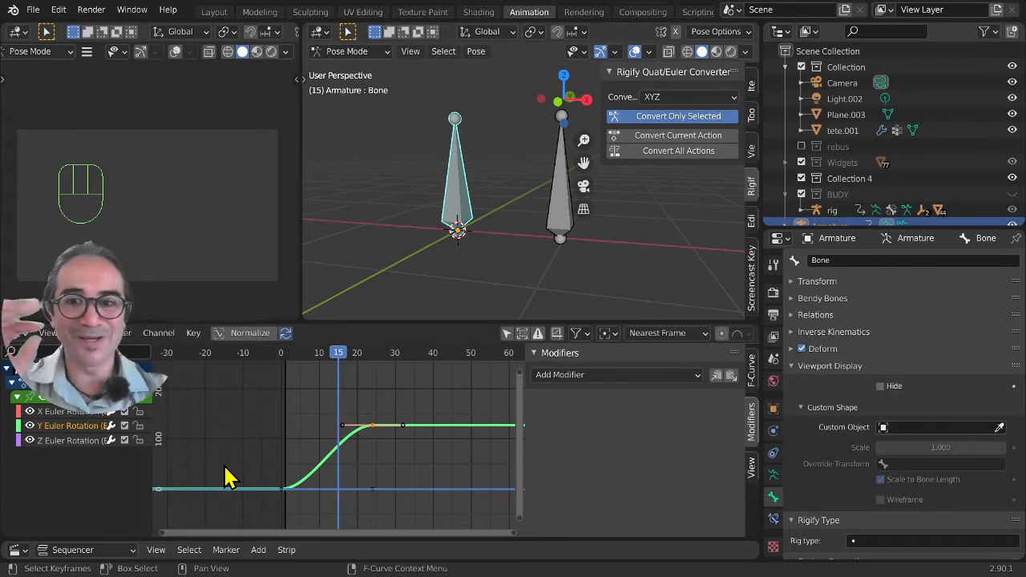
Select all keyframes of the Y Euler Rotation curve and set their interpolation to Linear.
left_click(377, 430)
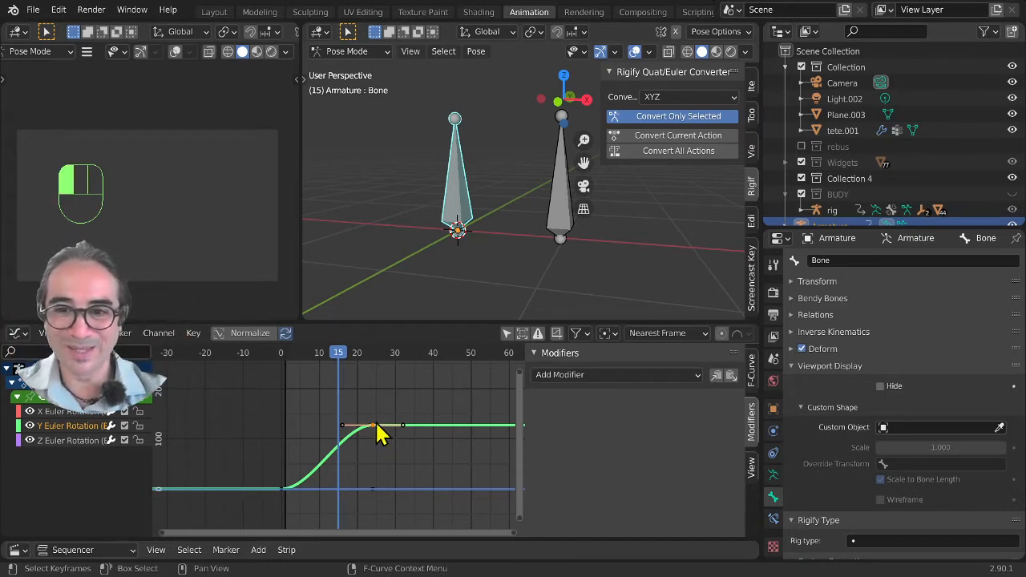
key("l")
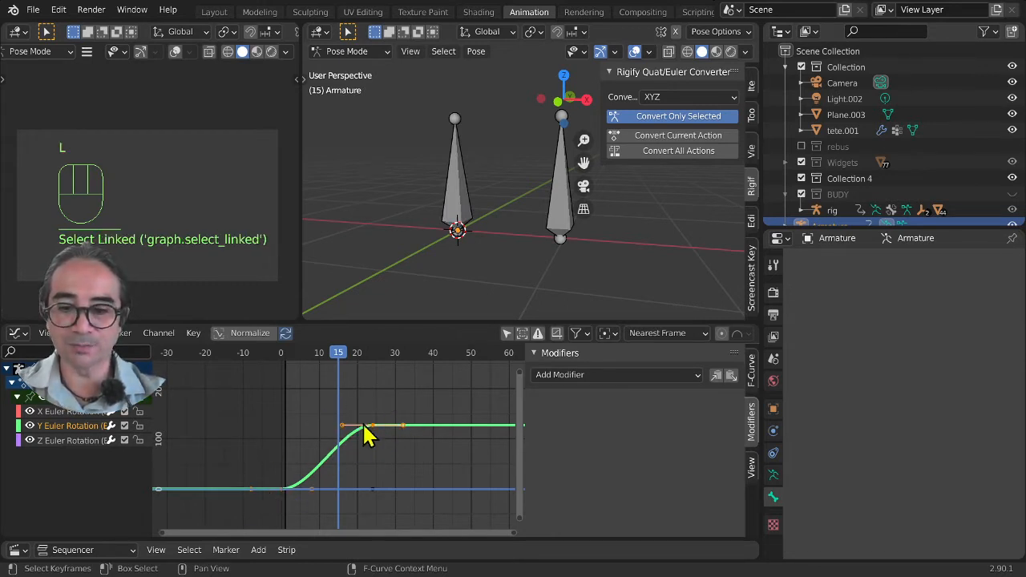
key("t")
left_click(171, 471)
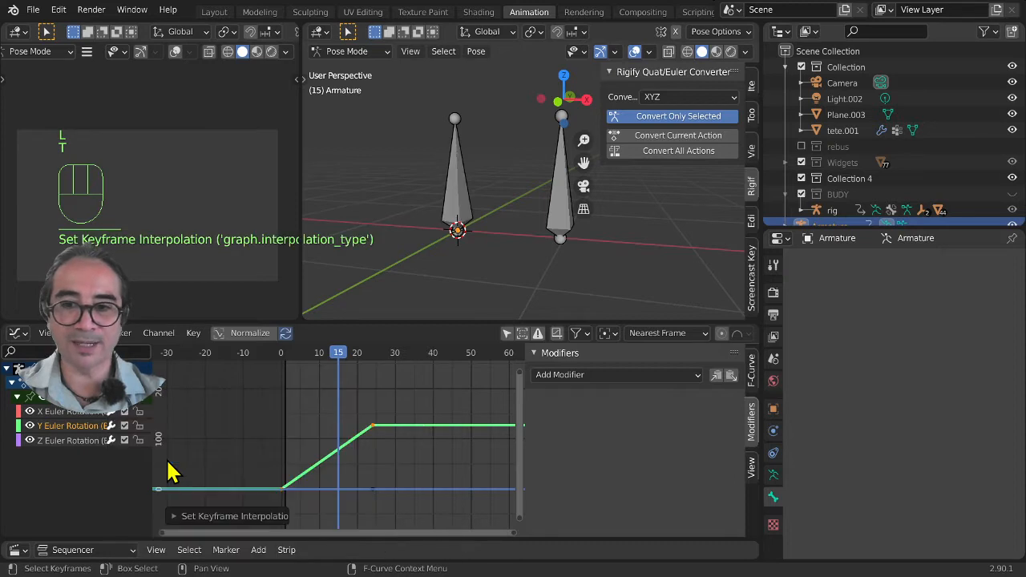
Maximize the Graph Editor and add a Cycles modifier to the Y Euler Rotation curve.
key("ctrl+space")
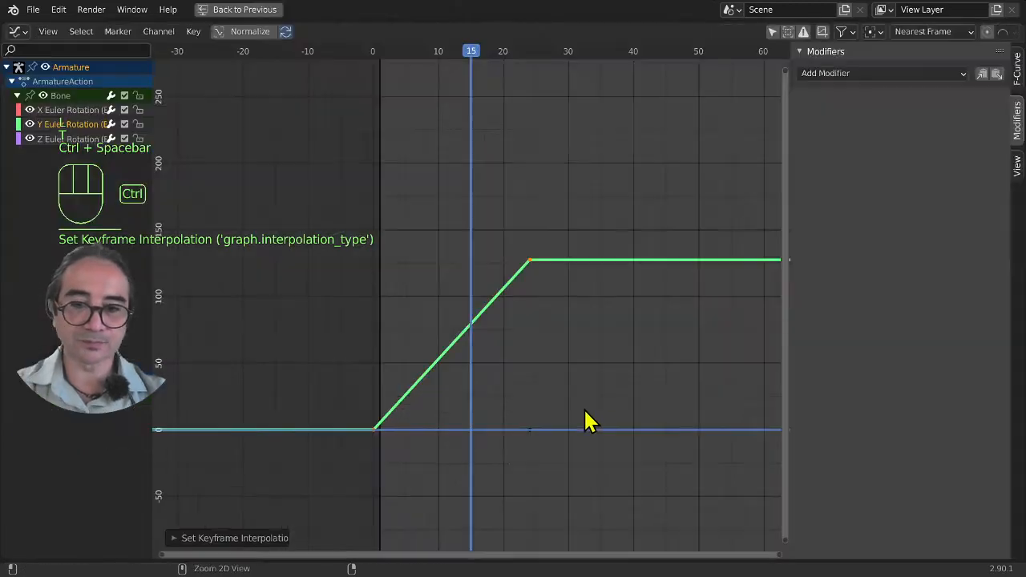
left_click(920, 74)
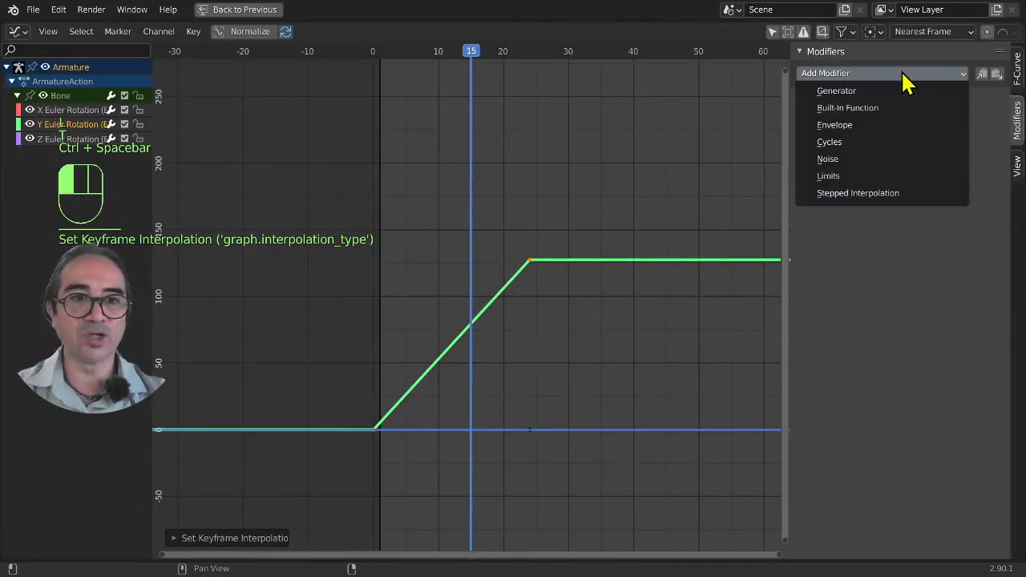
left_click(1016, 74)
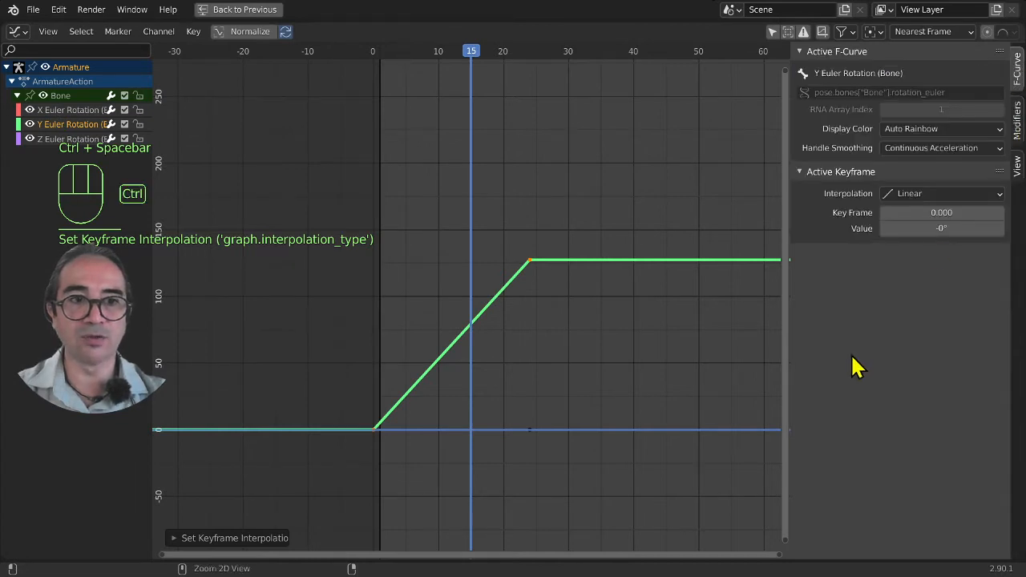
middle_click_drag(852, 366, 923, 259, "ctrl")
left_click(1014, 192)
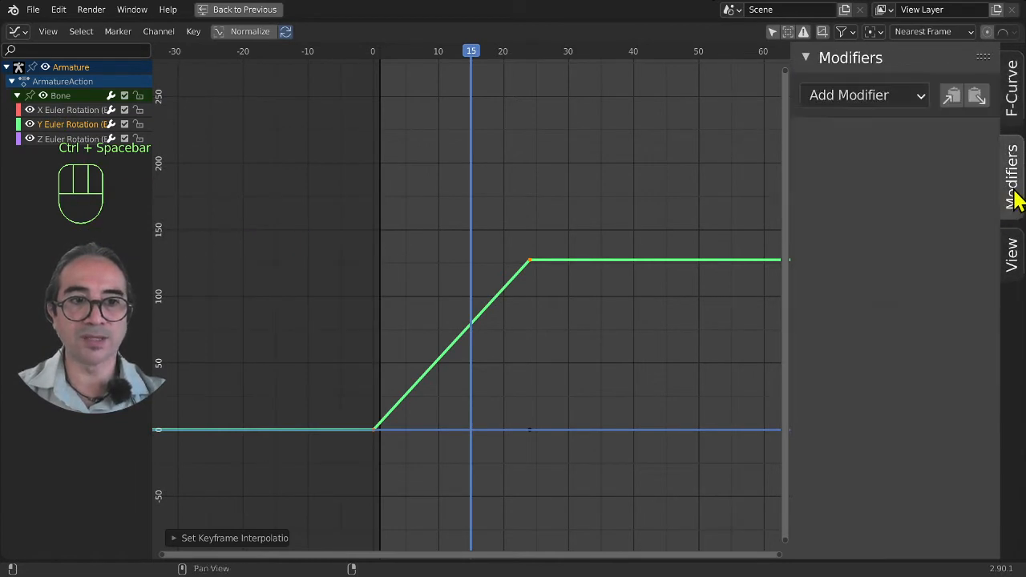
left_click(843, 100)
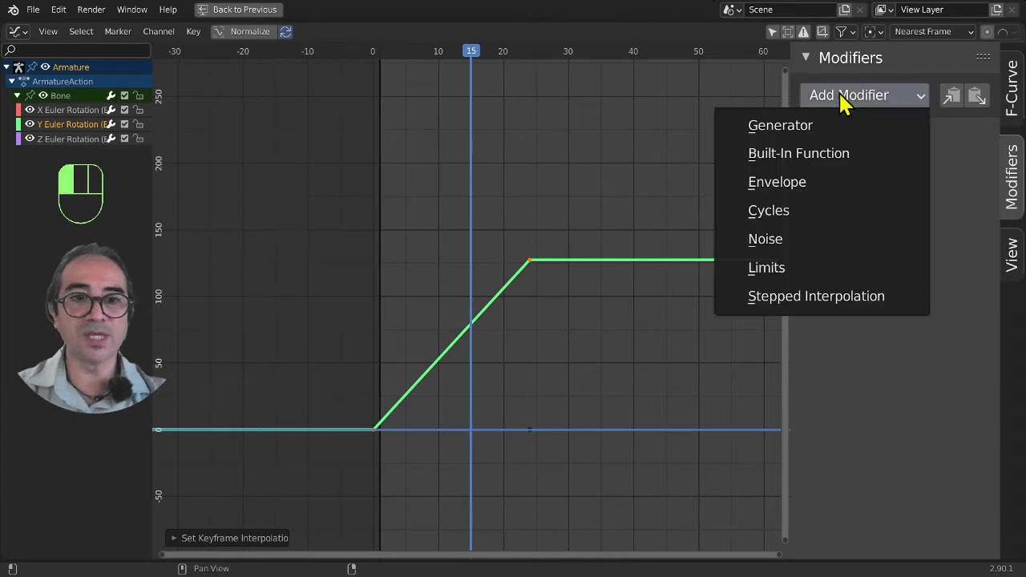
left_click(790, 215)
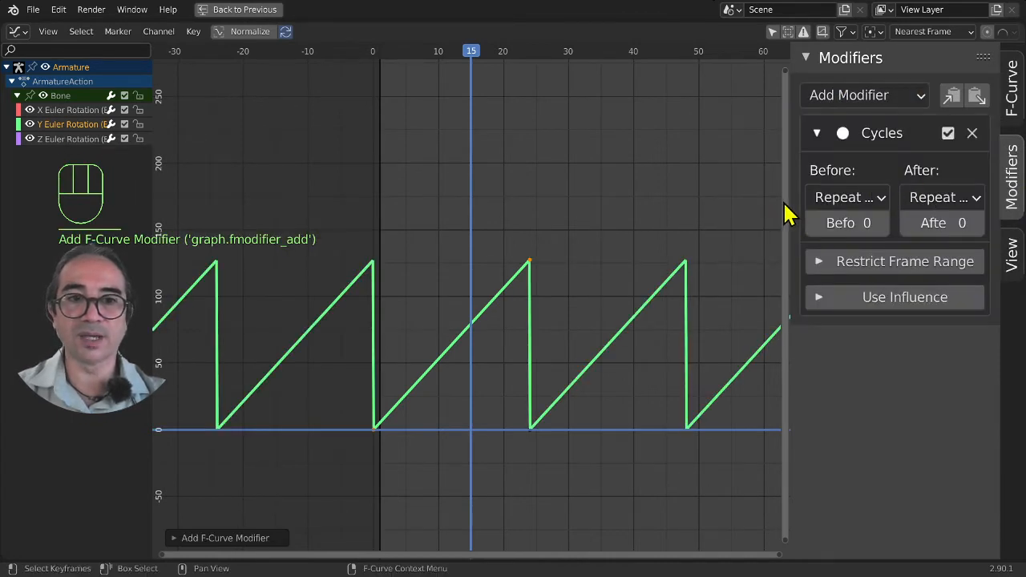
Set the Cycles modifier's After mode to Repeat with Offset and inspect the extended curve.
left_click_drag(787, 191, 724, 197)
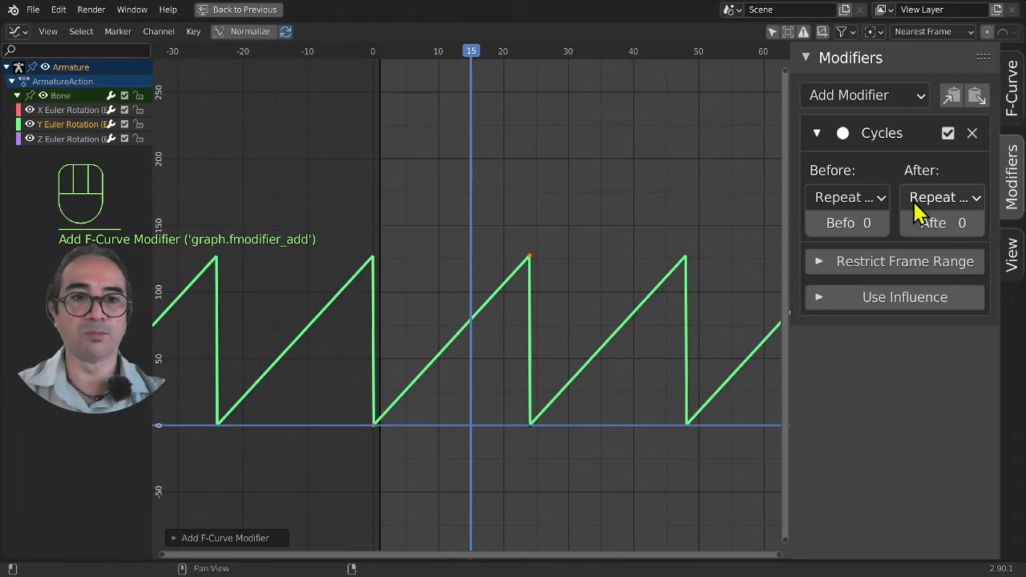
left_click(937, 202)
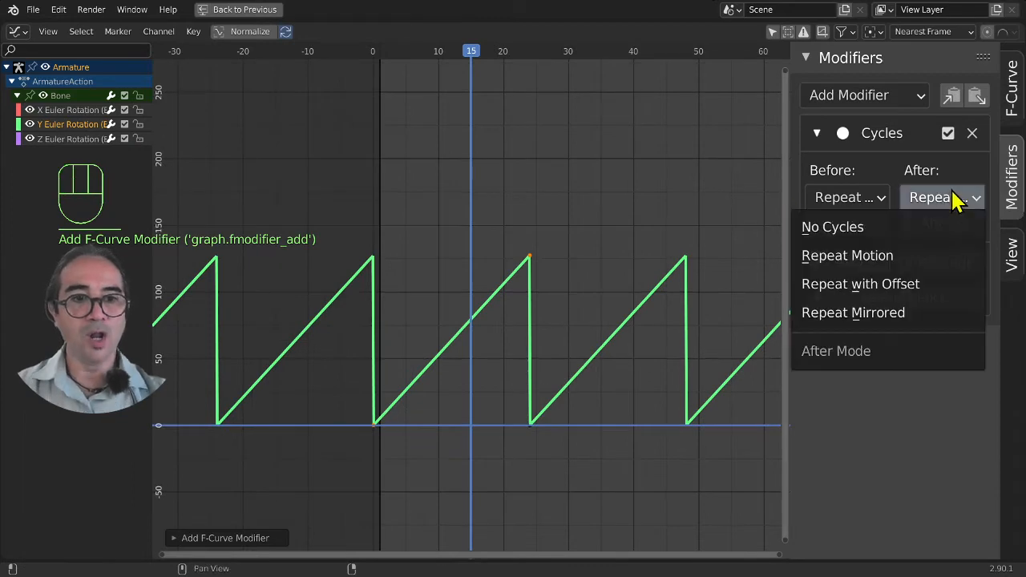
left_click(888, 289)
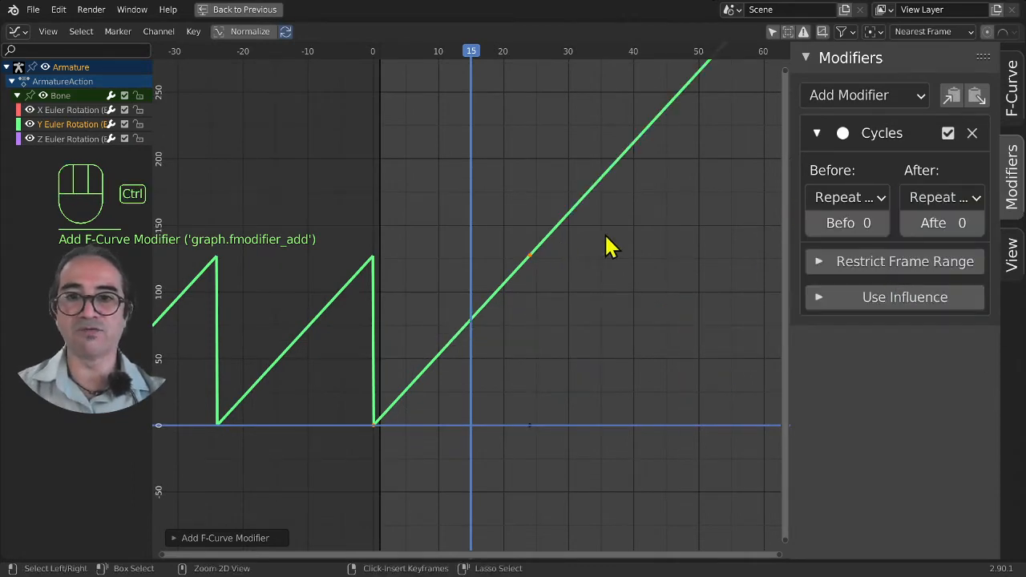
middle_click_drag(607, 245, 509, 343, "ctrl")
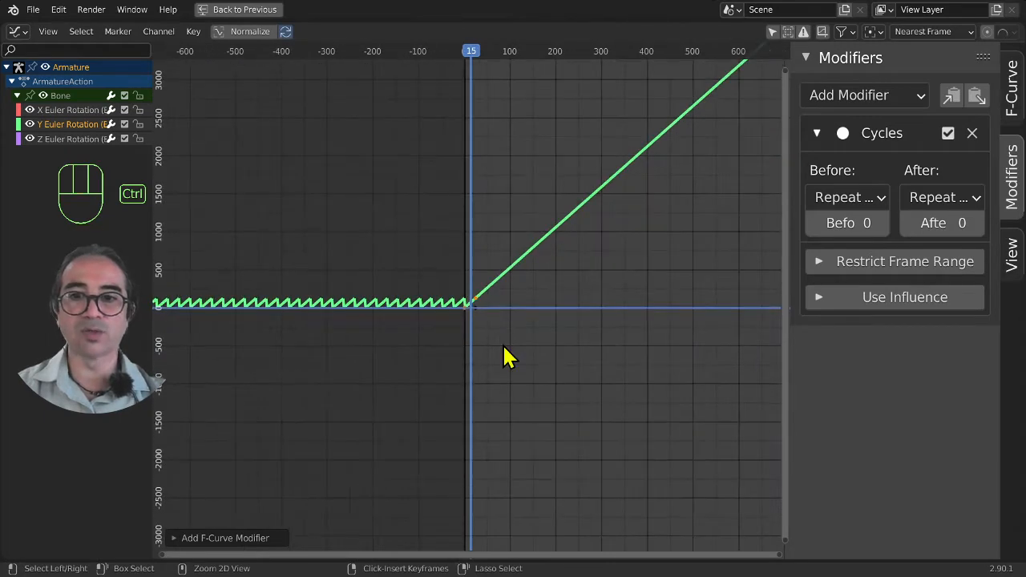
Restore the multi-editor layout, play the animation, and move the last Y Euler Rotation keyframe up to steepen the curve.
key("ctrl+space")
key("space")
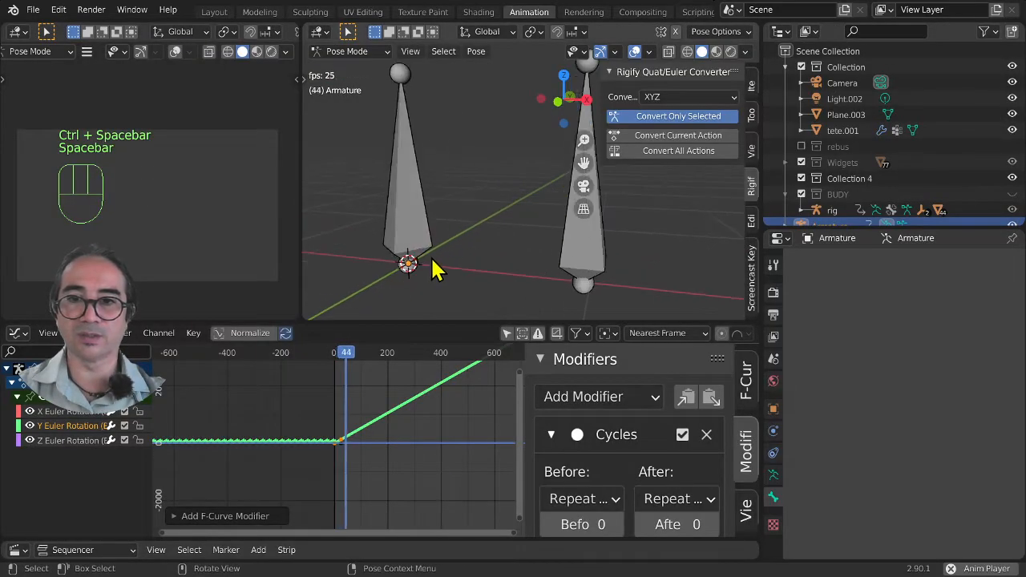
left_click(347, 449)
left_click(338, 444)
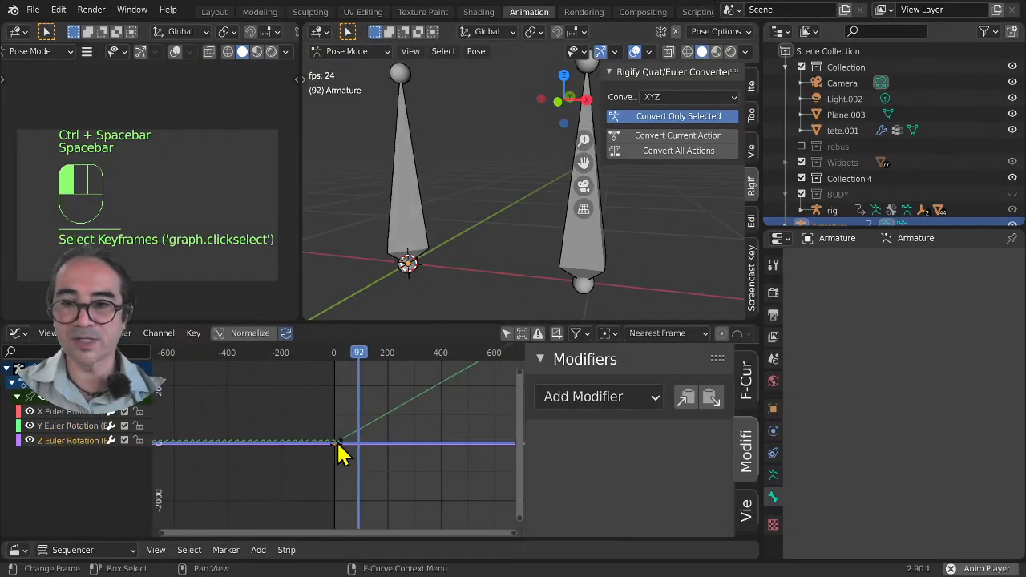
scroll(348, 454, "up", 1)
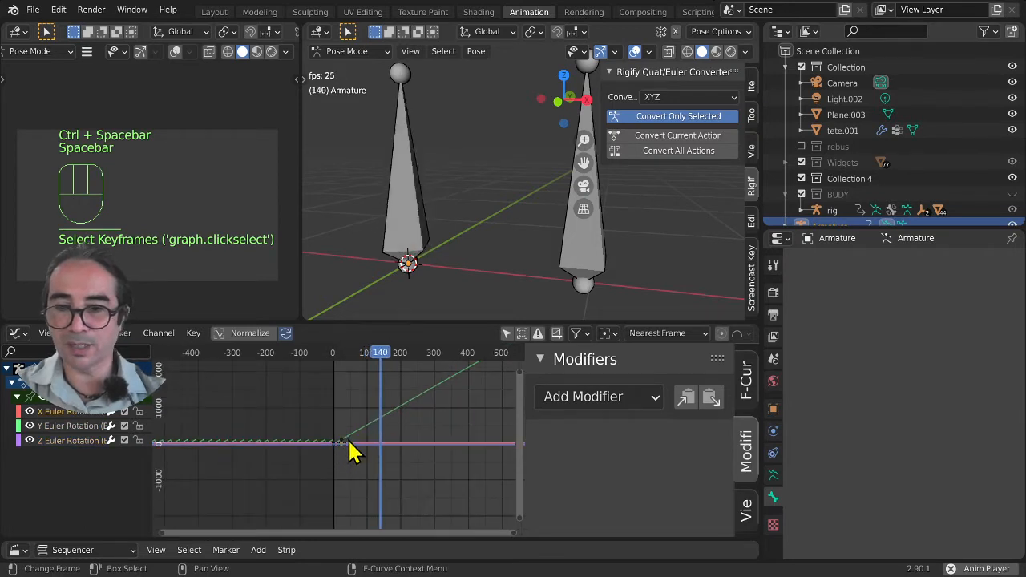
left_click(349, 441)
scroll(377, 465, "up", 1)
key("g")
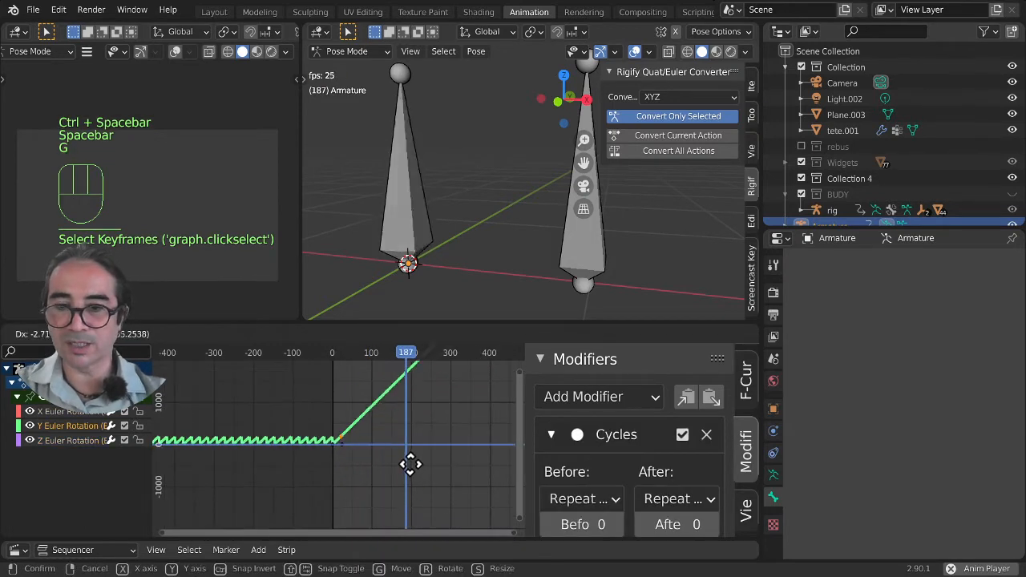
left_click(411, 469)
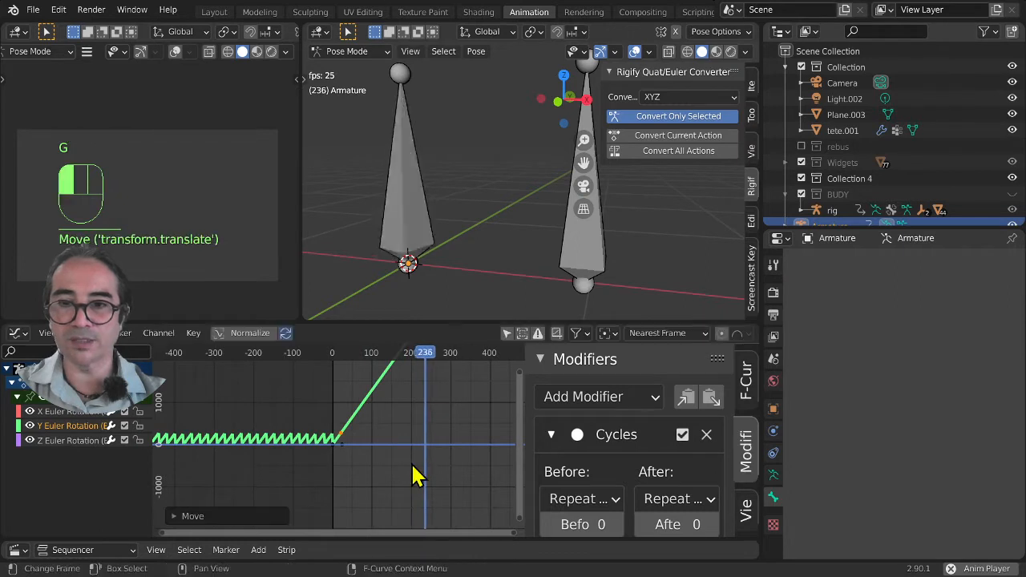
Move the last Y Euler Rotation keyframe out to about frame 100 while observing the bone's rotation.
key("g")
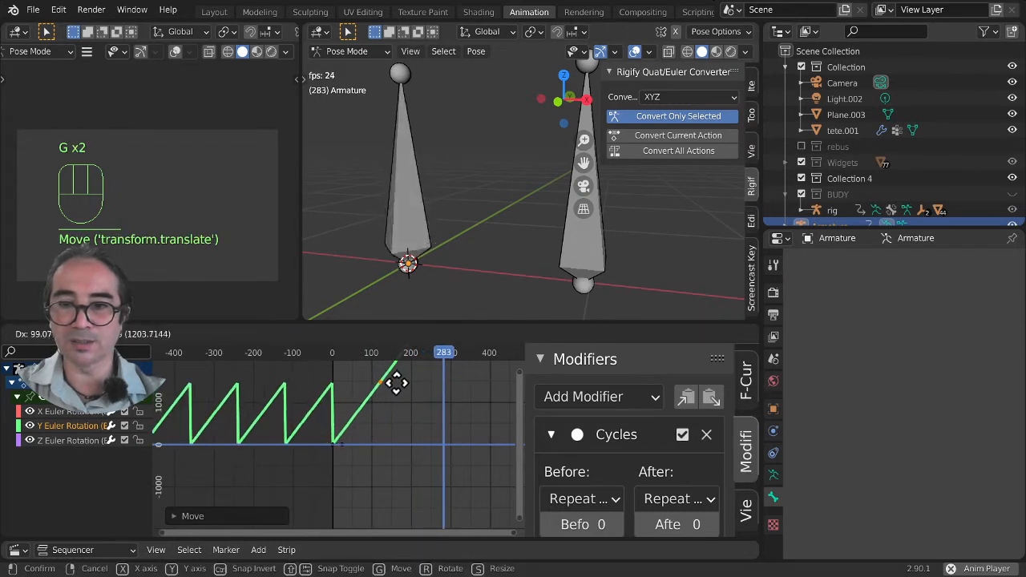
left_click(393, 388)
middle_click_drag(425, 273, 497, 313)
scroll(473, 265, "down", 3)
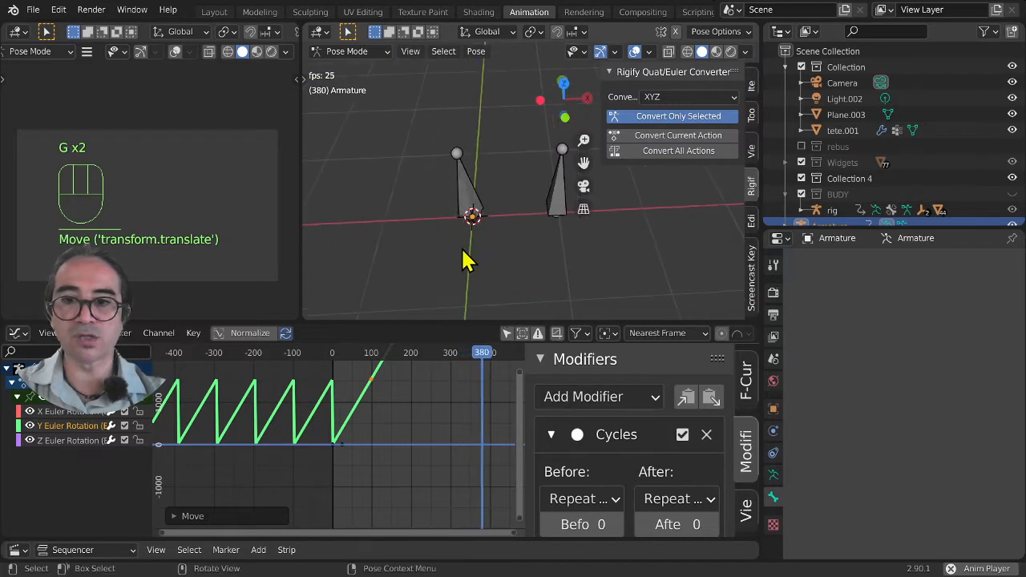
Stop playback, return to frame 0, and show the armature from the top.
key("space")
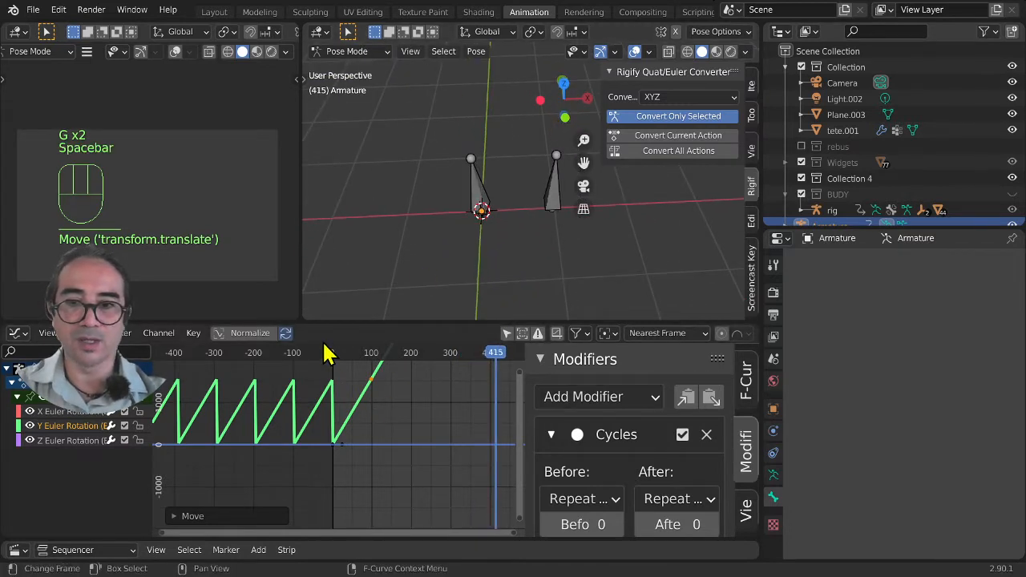
left_click(336, 353)
middle_click_drag(502, 195, 561, 201)
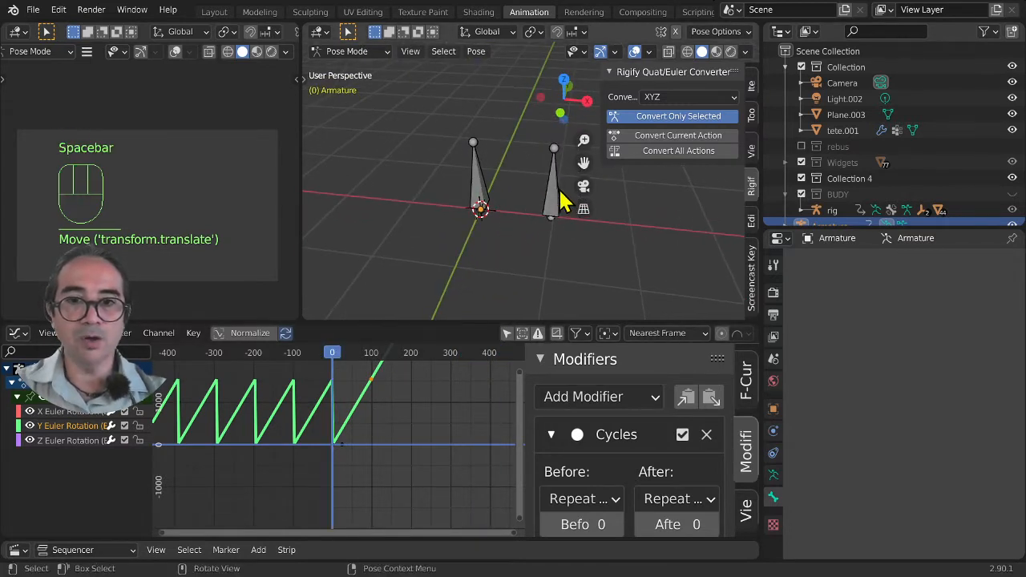
middle_click_drag(545, 239, 492, 241)
key("KP_7")
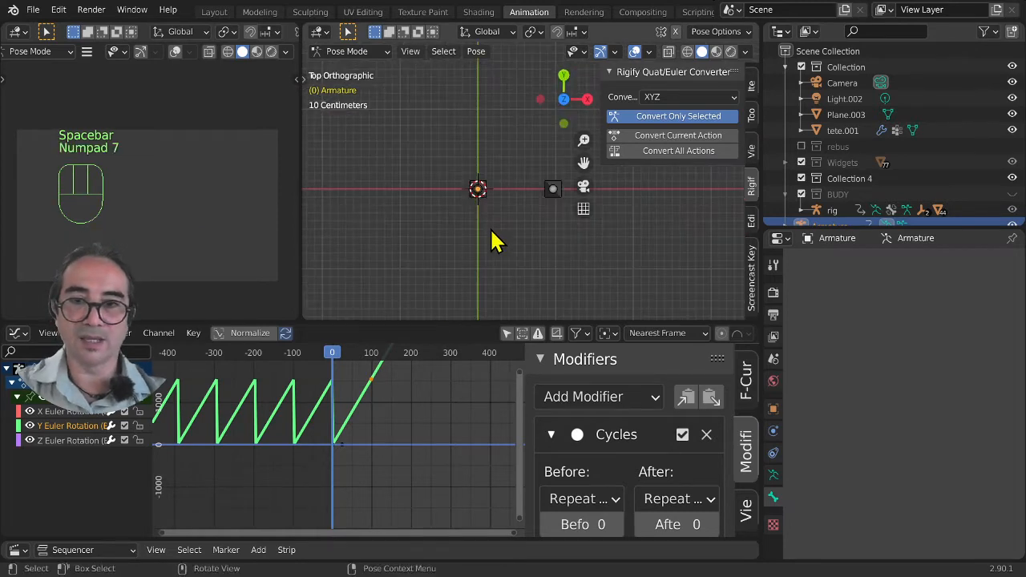
Switch the armature to Object Mode, change to the Layout workspace, and play the animation with both bones in view.
left_click(362, 54)
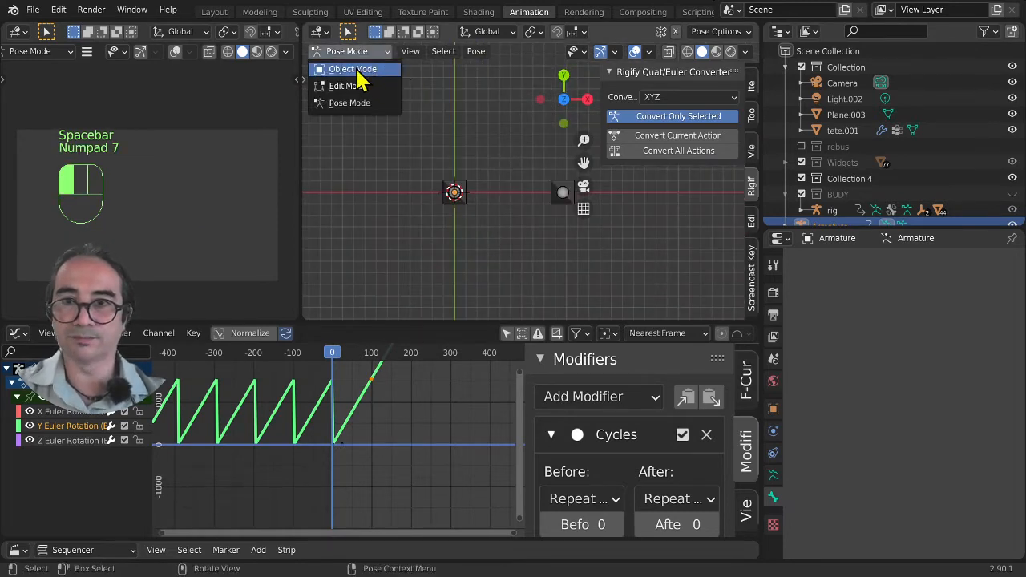
left_click(353, 69)
left_click(214, 12)
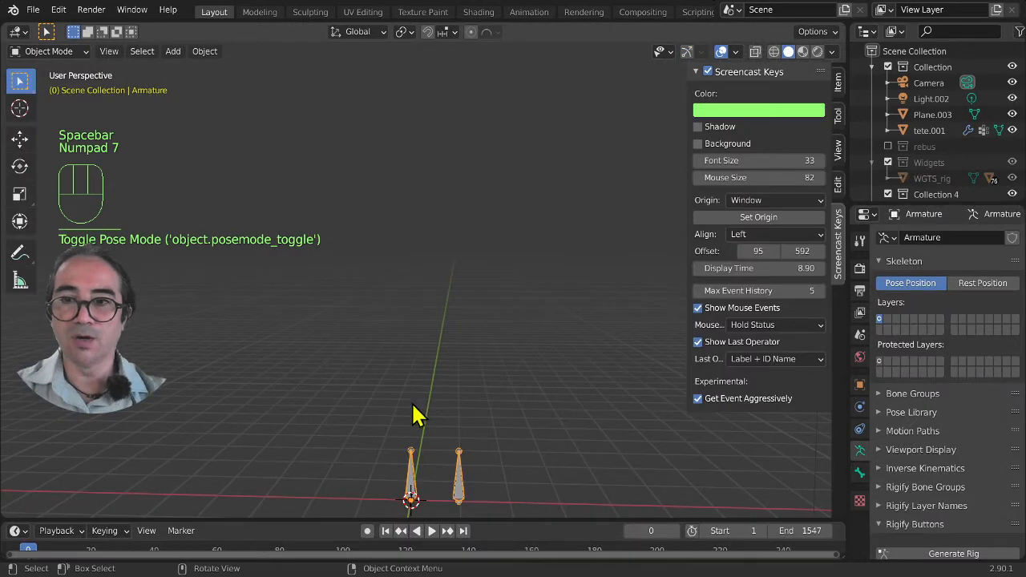
middle_click_drag(413, 404, 479, 410)
middle_click_drag(479, 410, 483, 247, "shift")
scroll(490, 323, "up", 5)
key("space")
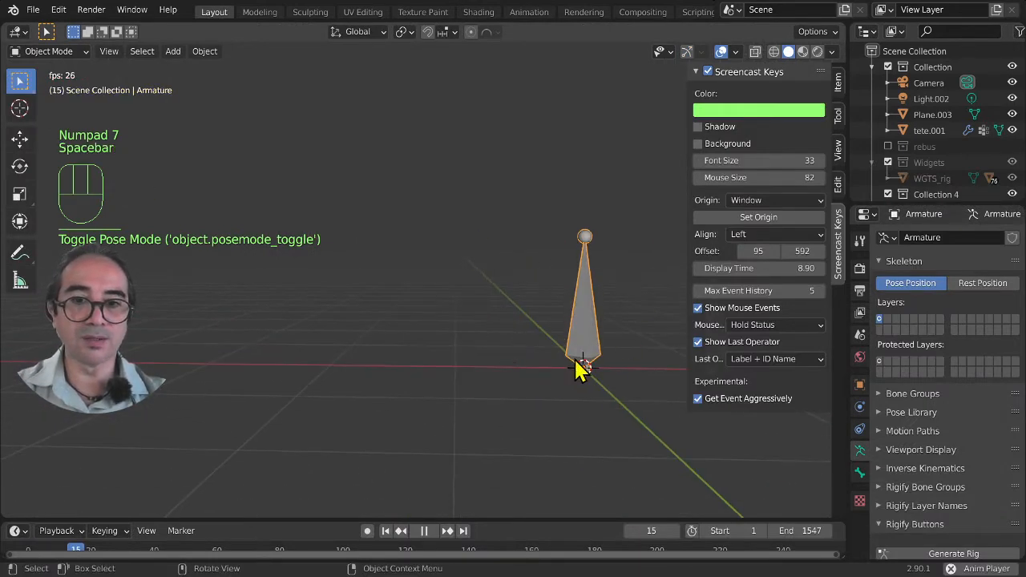
middle_click_drag(581, 369, 463, 352, "shift")
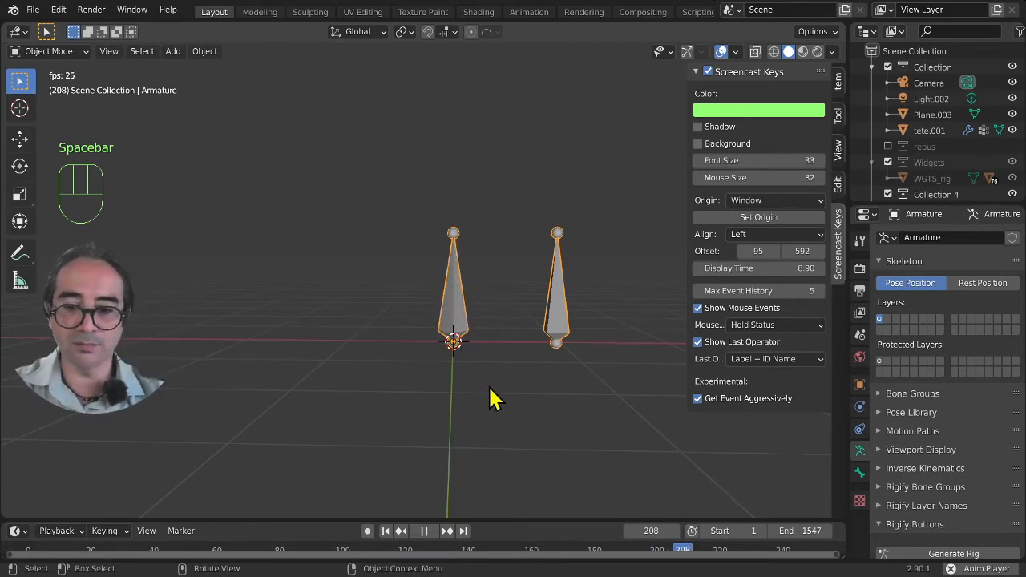
Move the two-bone armature aside along the red axis and add a new single-bone armature at the 3D cursor.
key("g")
left_click(553, 392)
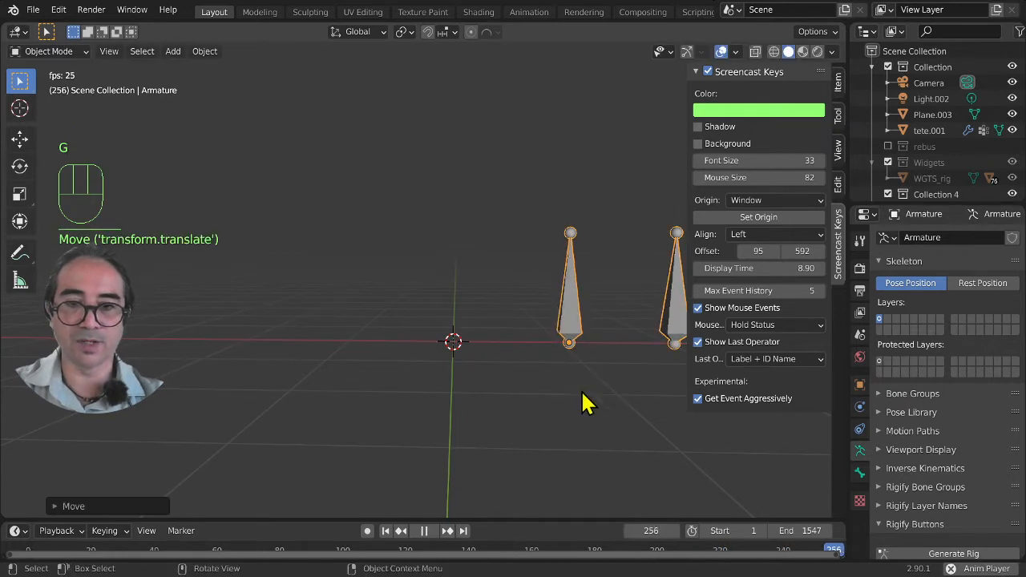
key("shift+a")
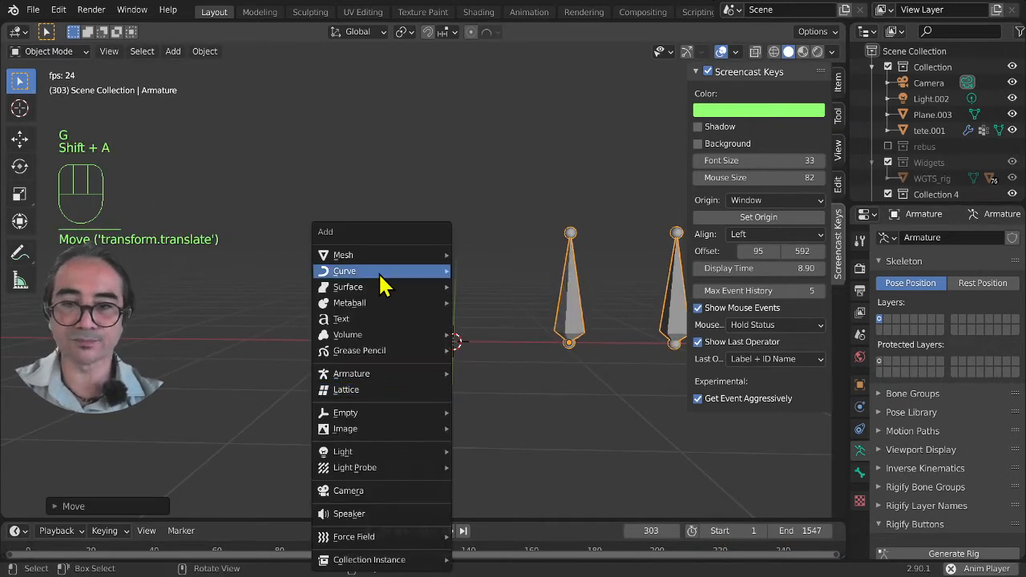
mouse_move(365, 256)
mouse_move(367, 375)
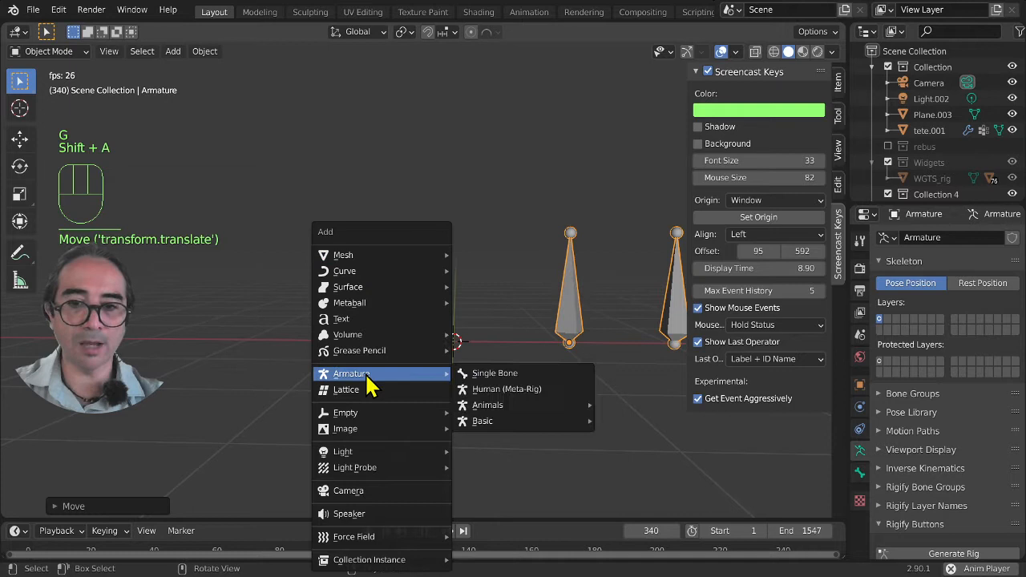
left_click(501, 371)
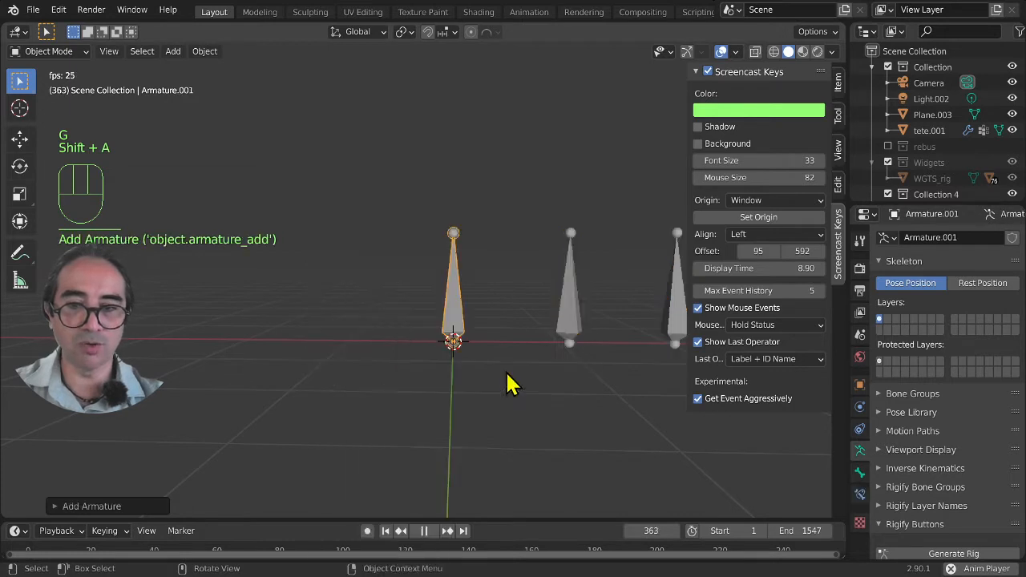
Compare the two separate armature objects by selecting each in turn.
left_click(447, 331)
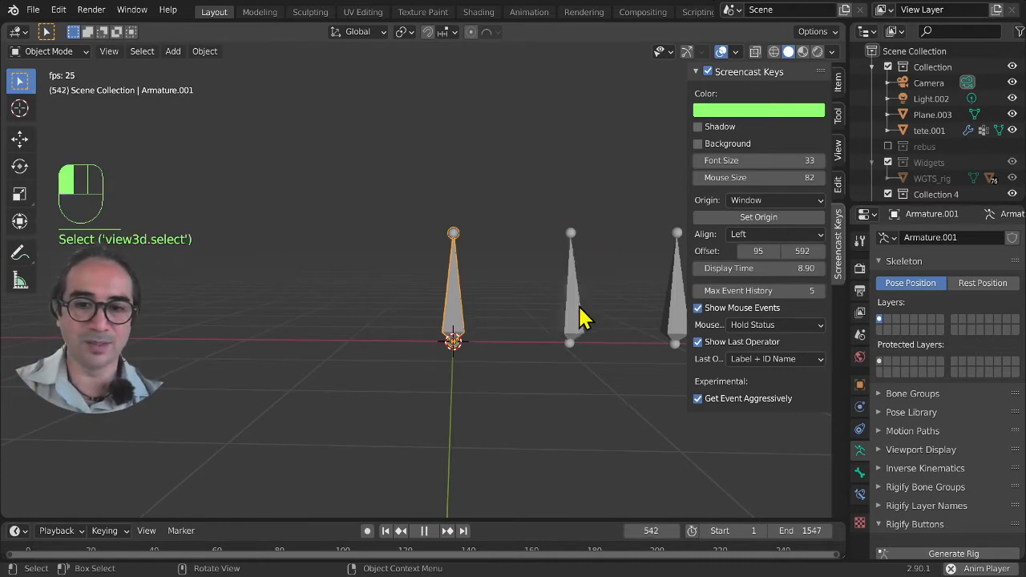
left_click(579, 317)
left_click(456, 316)
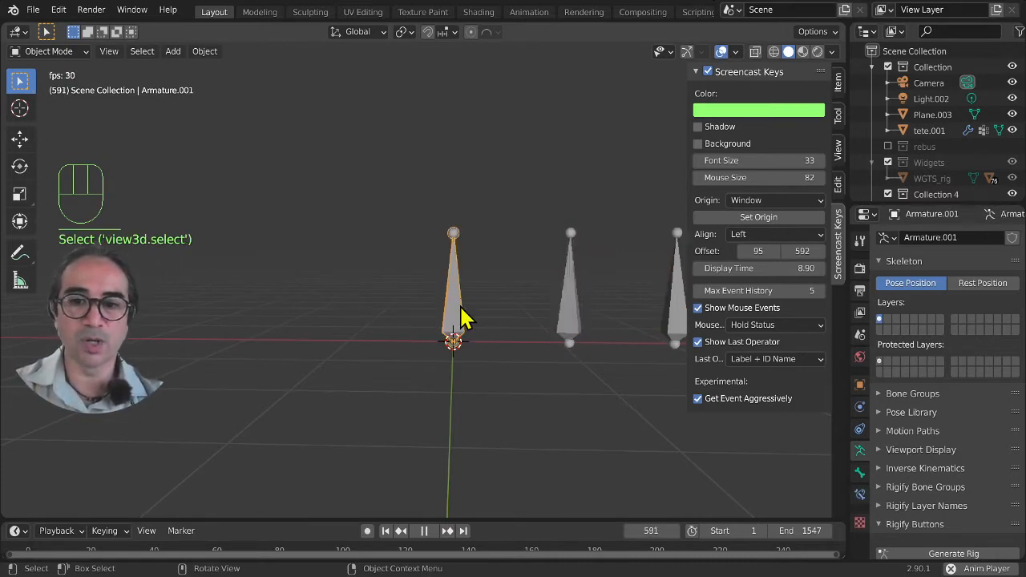
left_click(569, 321)
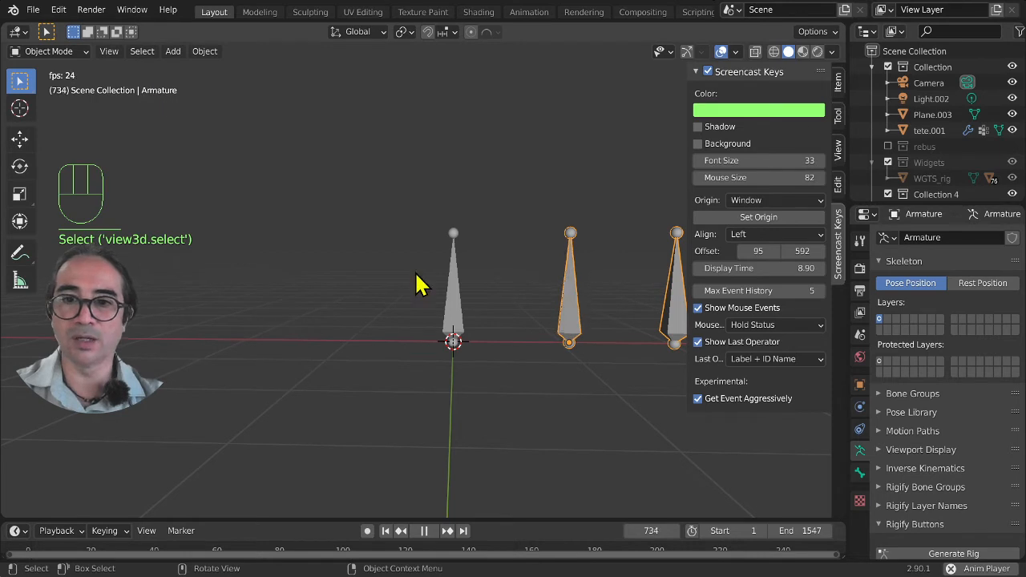
left_click(463, 316)
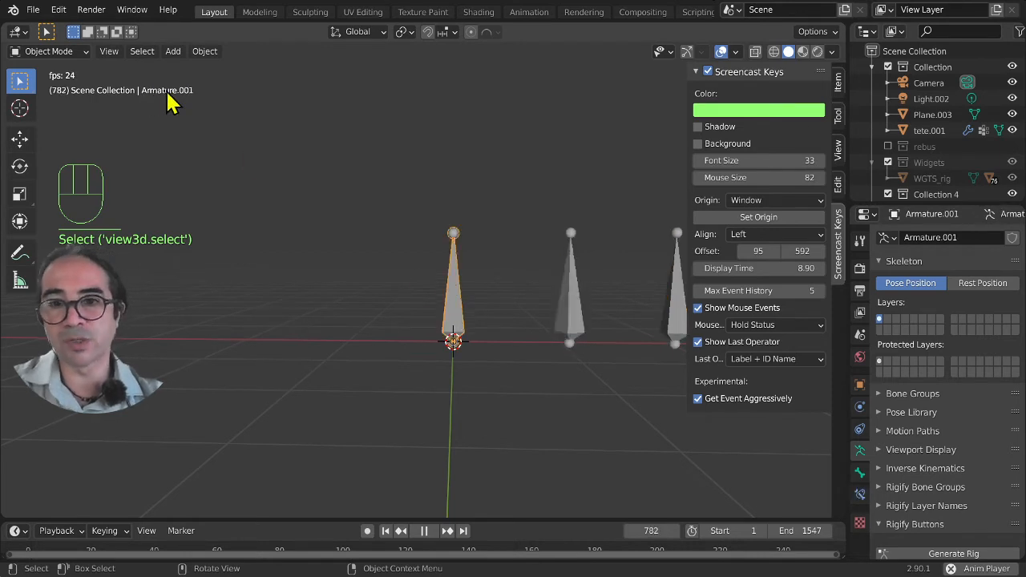
left_click(575, 324)
Inspect the two bones of the original armature in Edit Mode and check whether the other armature's bone is selectable.
key("Tab")
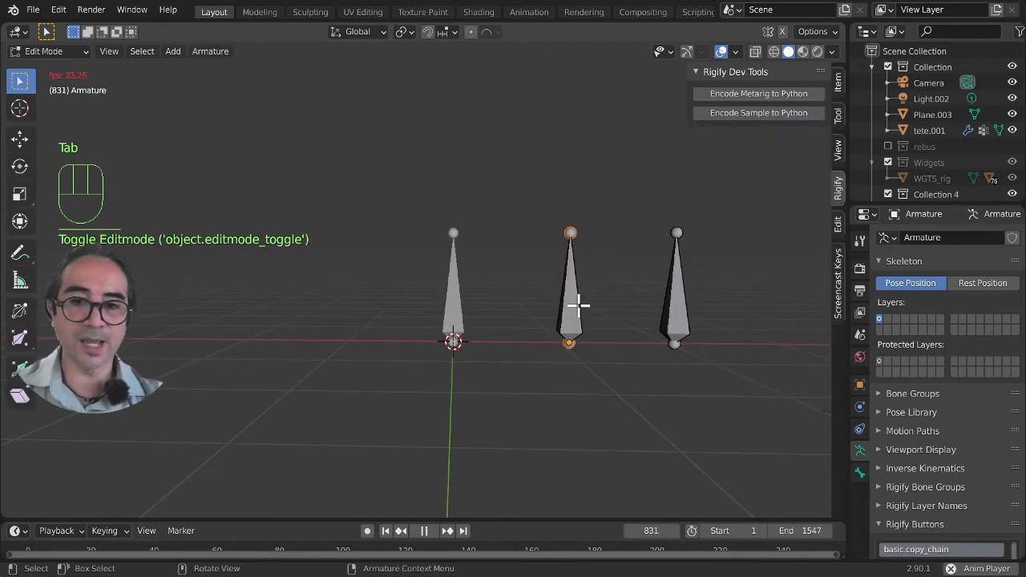
left_click(577, 335)
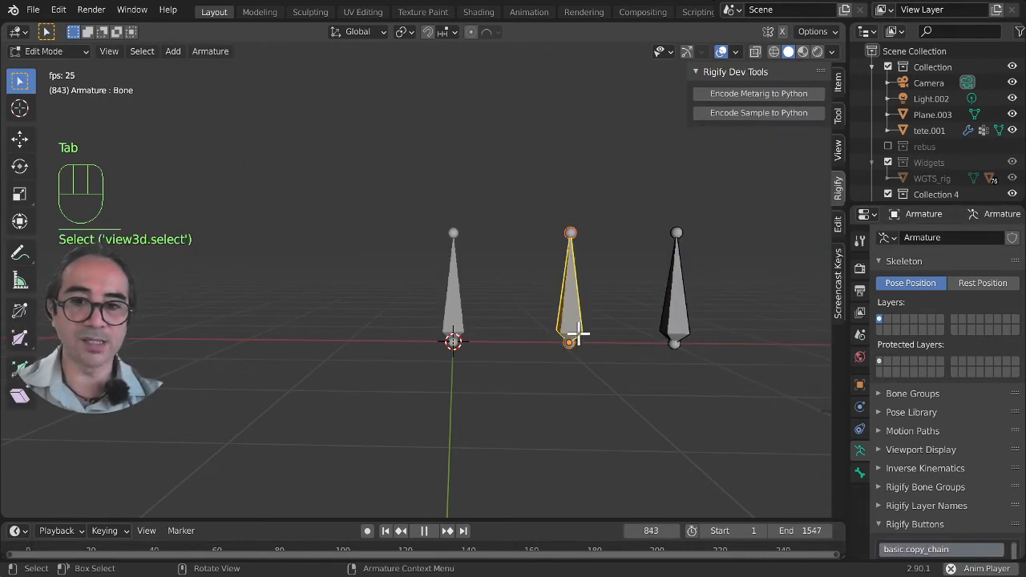
left_click(672, 318)
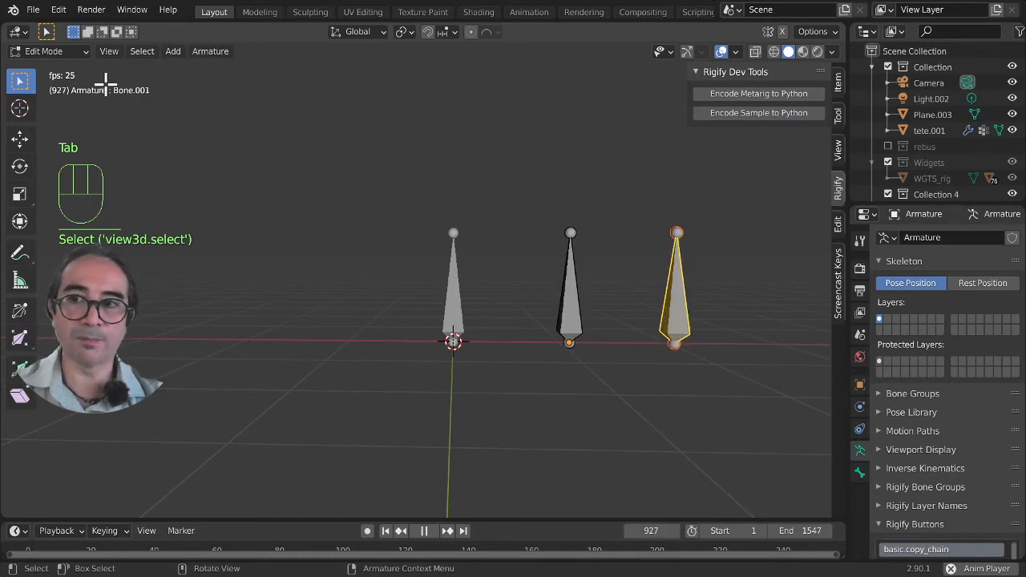
left_click(461, 301)
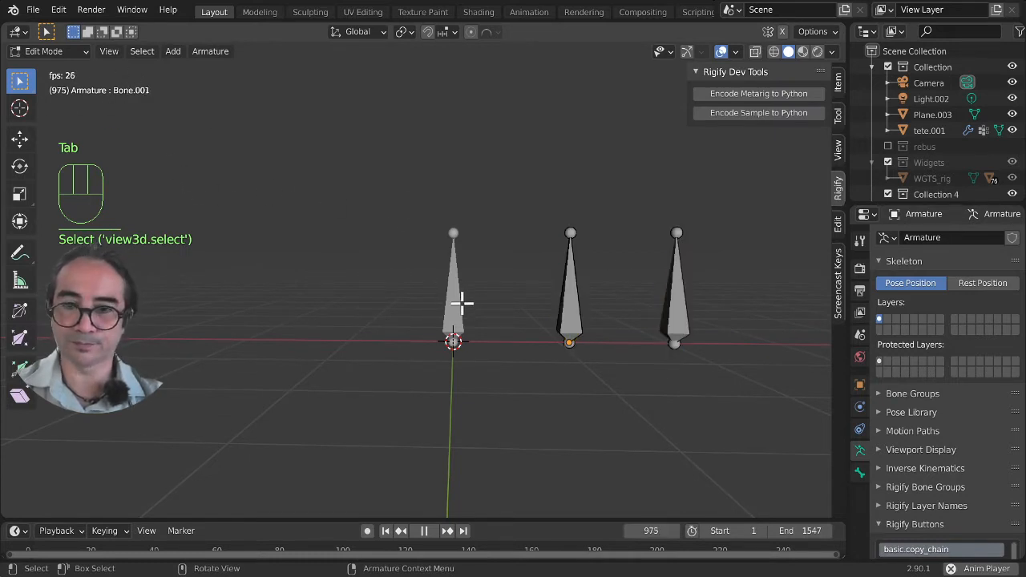
key("Tab")
Select the new single-bone armature, show its bone constraints in a widened Properties editor, and hide the viewport sidebar.
left_click(454, 325)
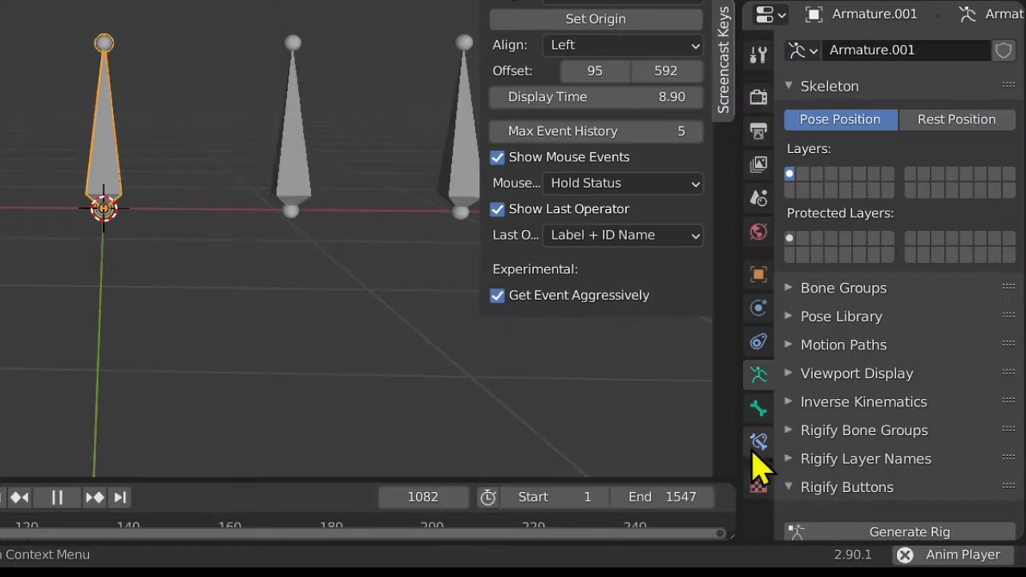
left_click(860, 495)
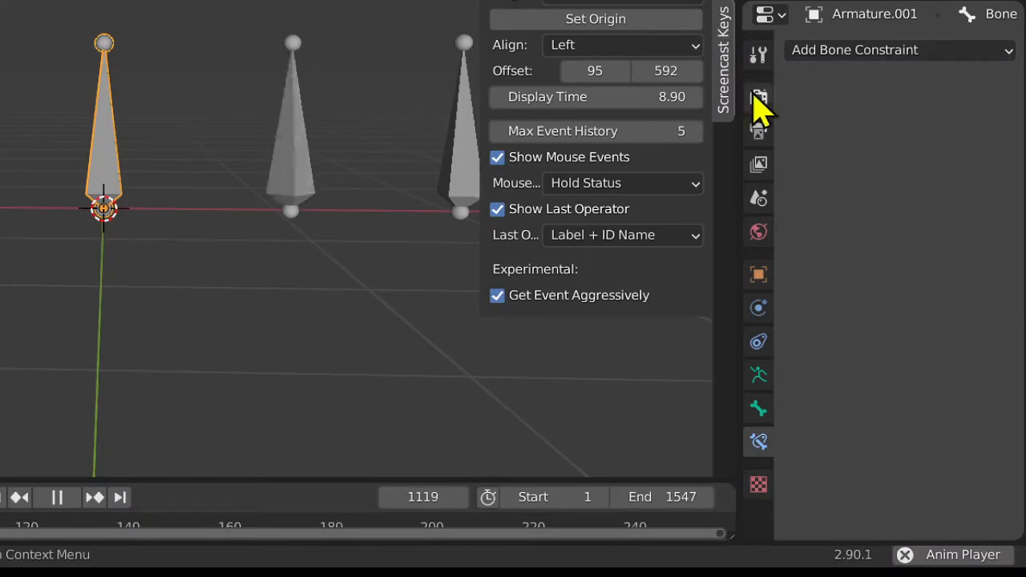
left_click_drag(728, 104, 672, 105)
left_click(847, 57)
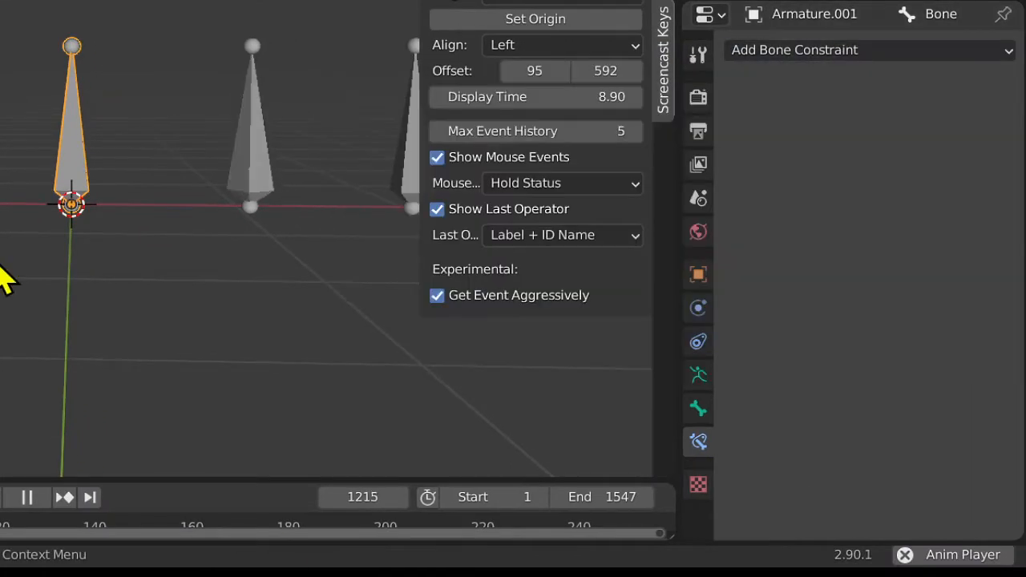
middle_click_drag(118, 235, 294, 321, "shift")
key("n")
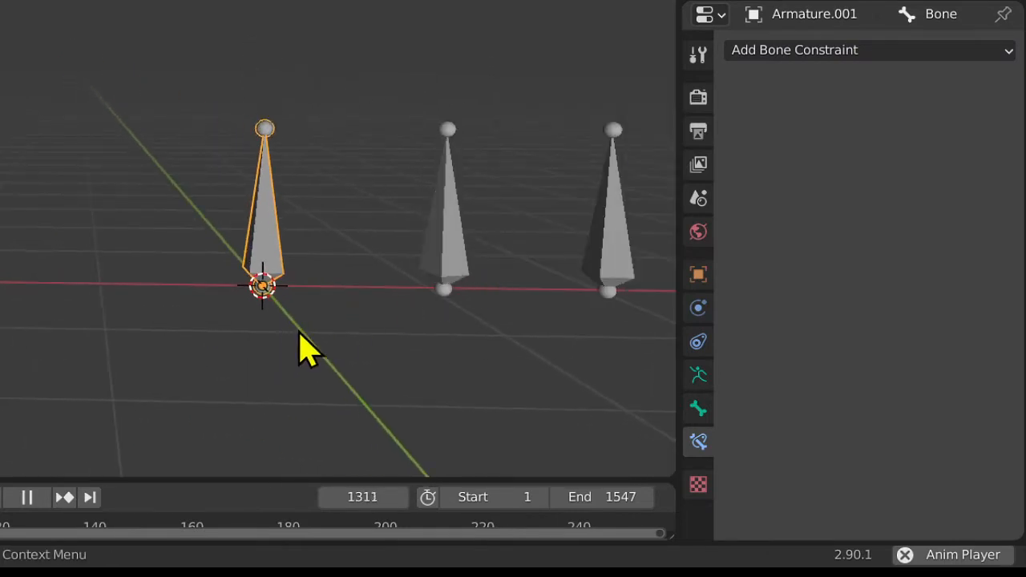
Put the single-bone armature in Pose Mode and add a Copy Rotation constraint to its bone.
key("alt+a")
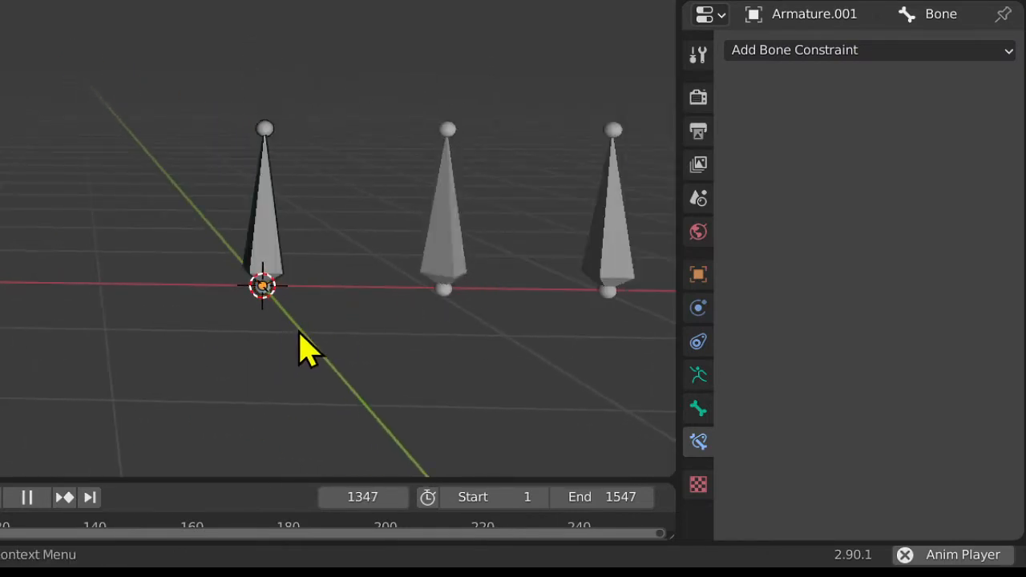
left_click(271, 255)
mouse_move(271, 252)
middle_mouse_down()
mouse_move(259, 328)
mouse_move(263, 251)
middle_mouse_up()
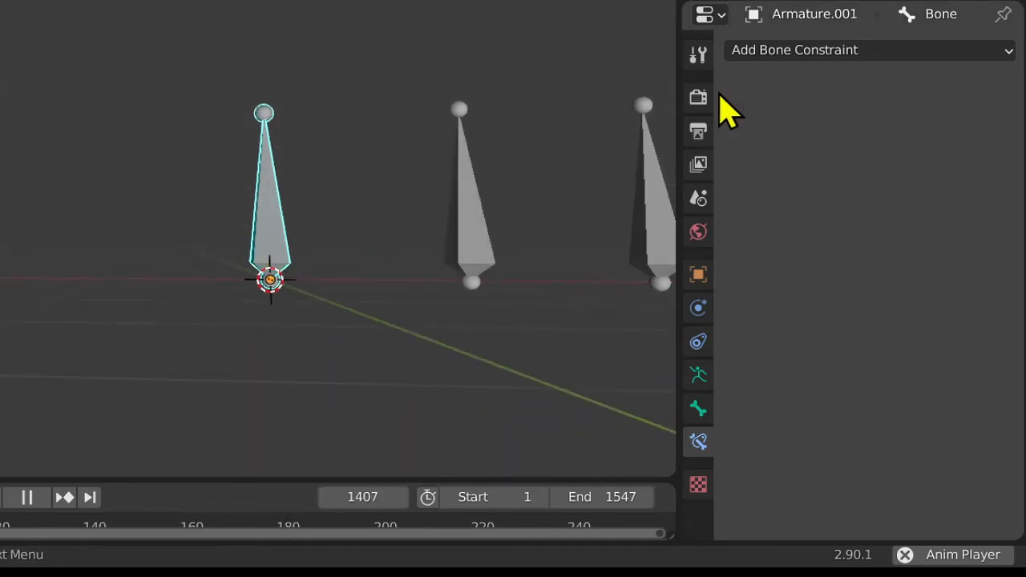
left_click(794, 53)
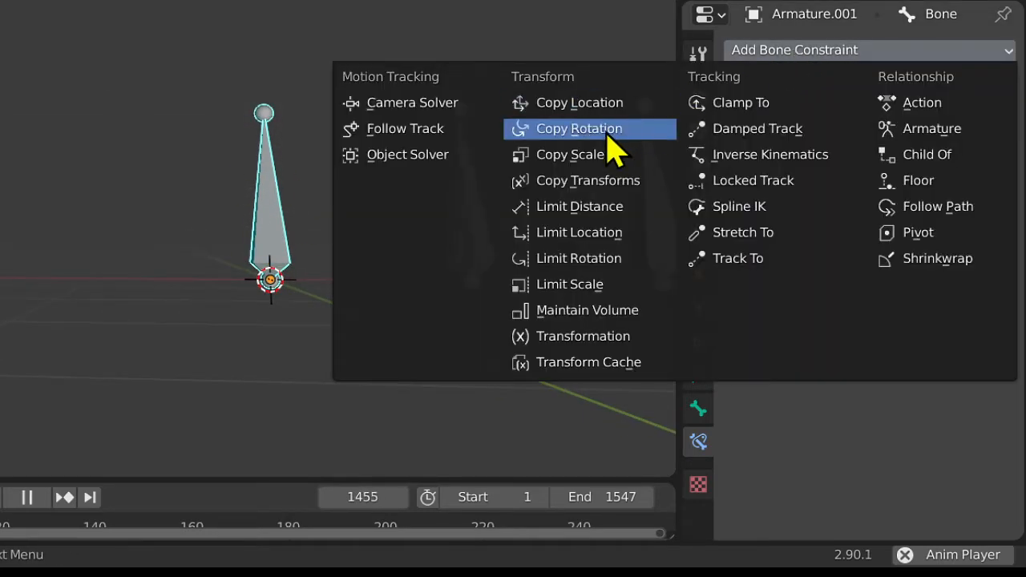
left_click(608, 135)
Pick the original armature in the viewport as the target of the single-bone armature's Copy Rotation constraint.
middle_click_drag(479, 281, 446, 289)
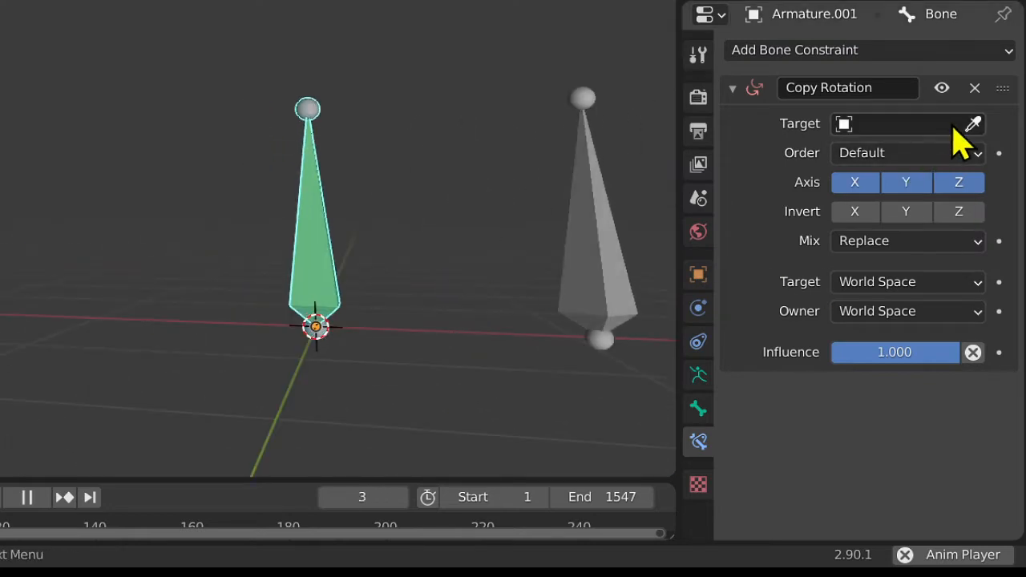
left_click(871, 124)
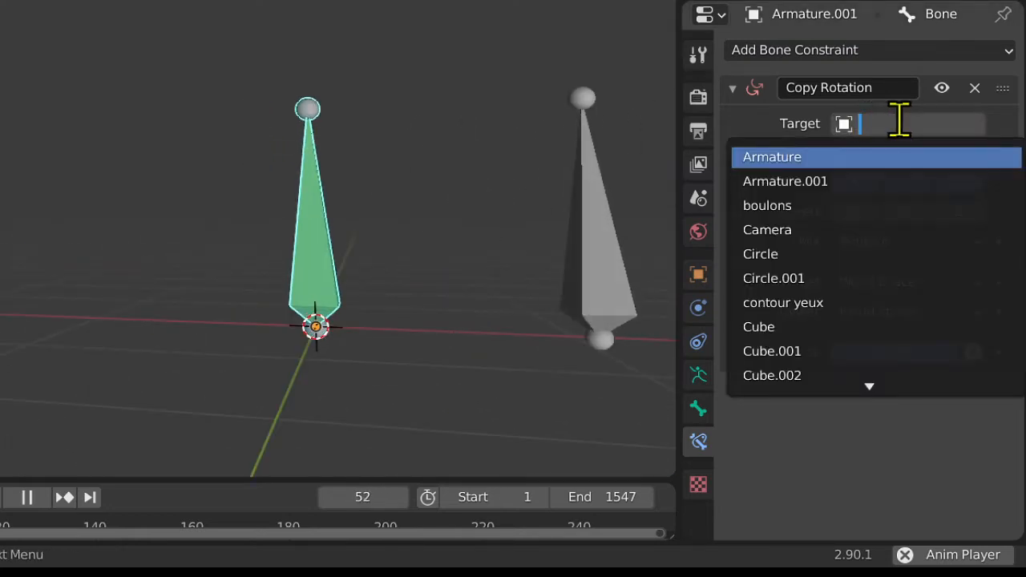
key("Escape")
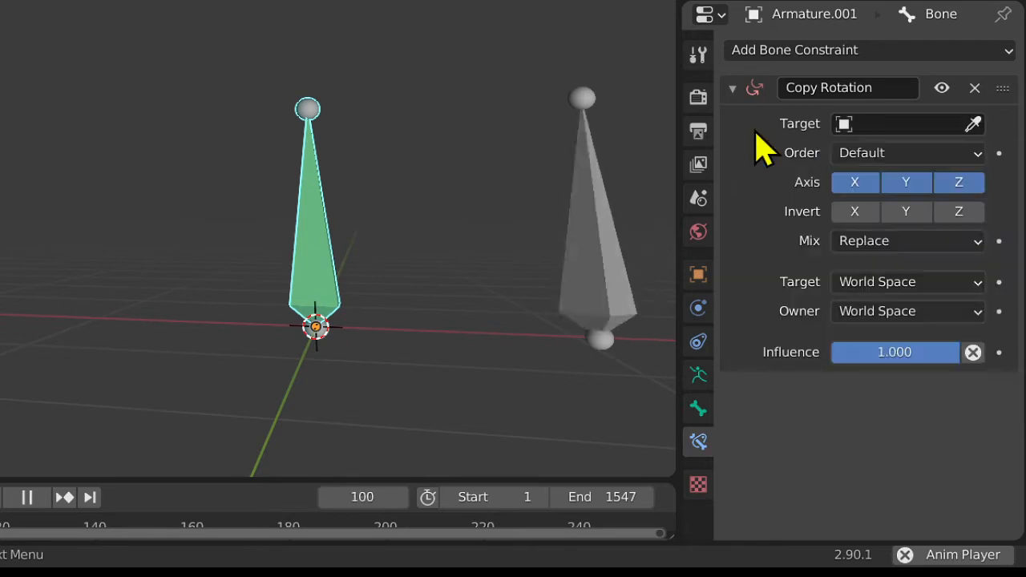
left_click(973, 124)
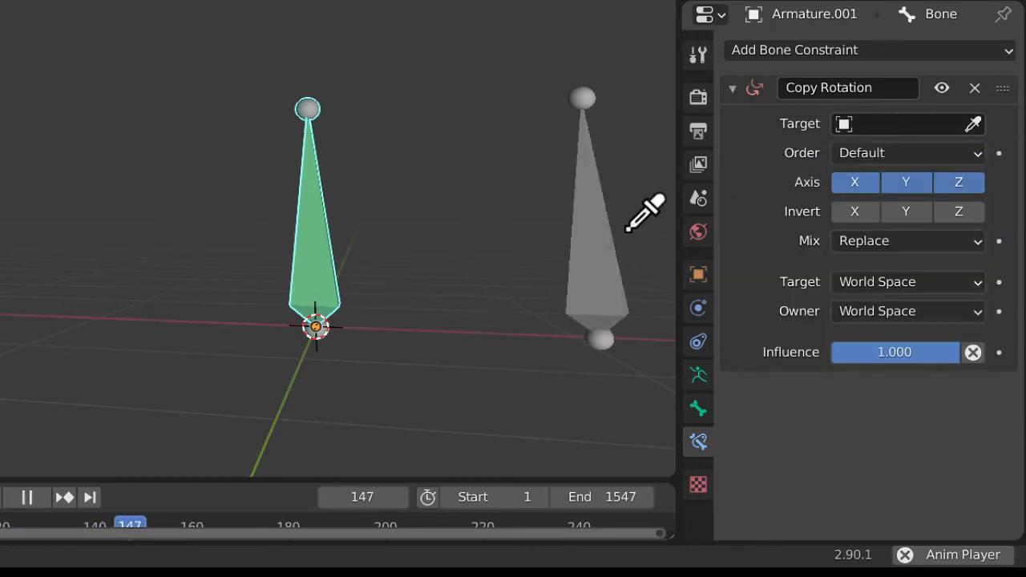
left_click(616, 242)
Set the target bone of the Copy Rotation constraint to Bone.001.
middle_click_drag(327, 307, 368, 345)
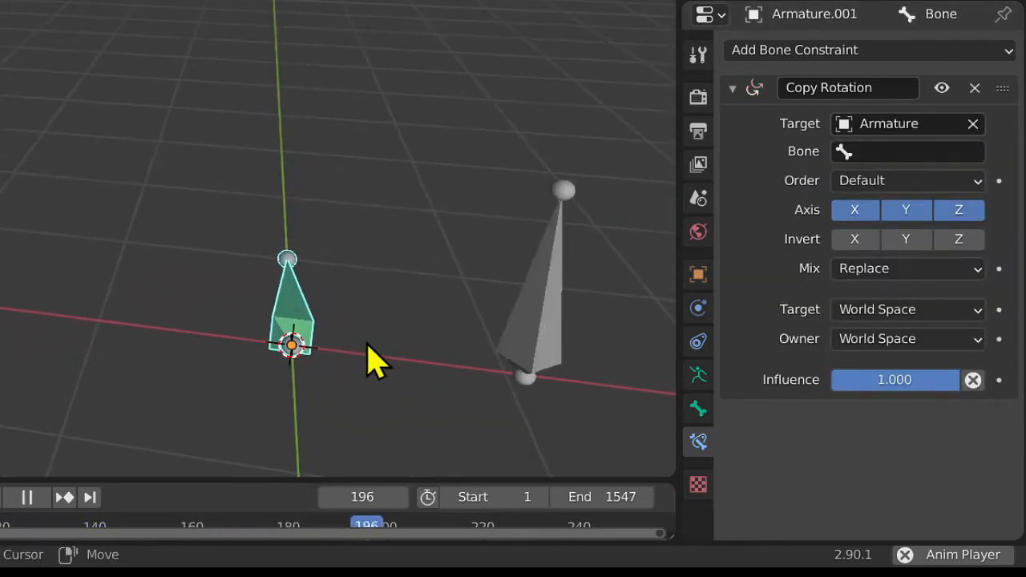
middle_click_drag(610, 363, 401, 276, "shift")
middle_click_drag(215, 287, 457, 281, "shift")
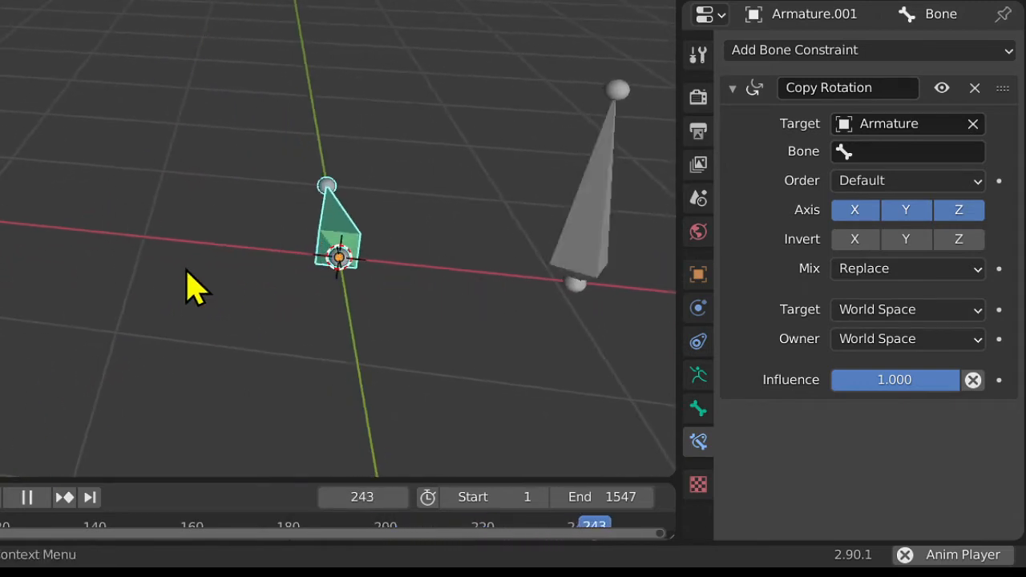
left_click(870, 153)
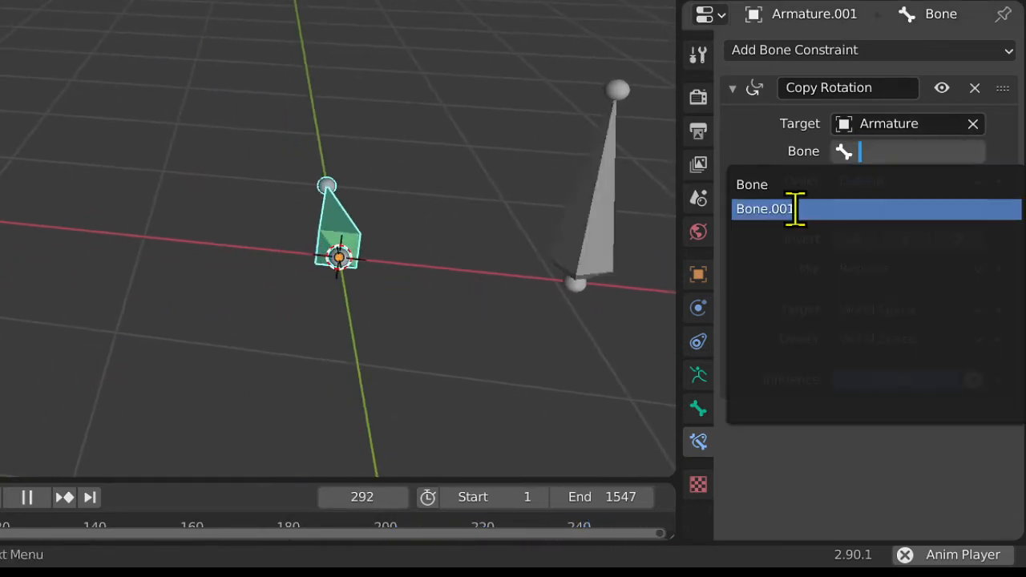
left_click(793, 208)
Compare the bone constraints of both armatures by selecting each in turn, and reselect Bone.001 as the constraint's target bone.
middle_click_drag(344, 372, 340, 307)
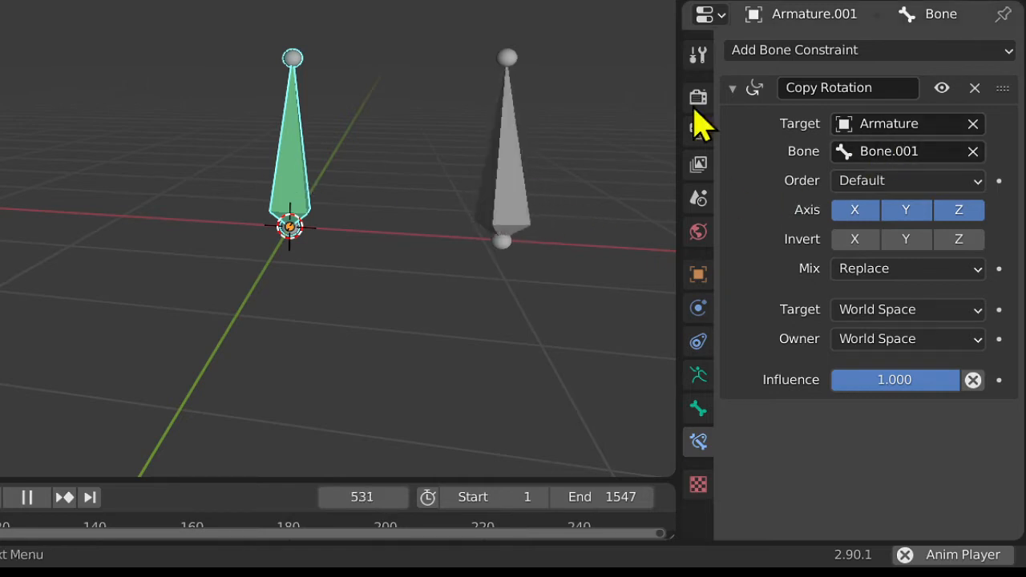
left_click(559, 169)
left_click(514, 187)
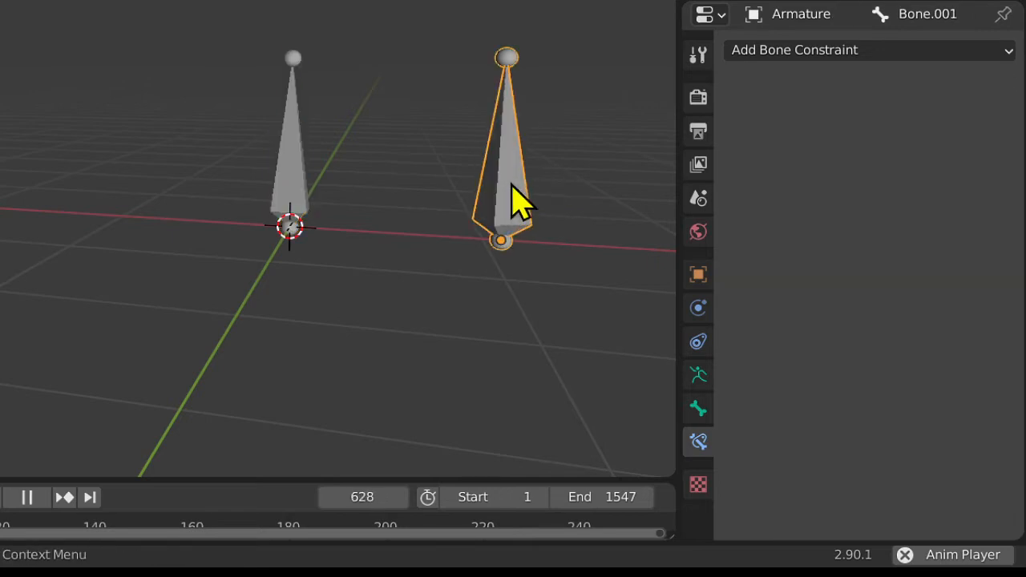
left_click(286, 182)
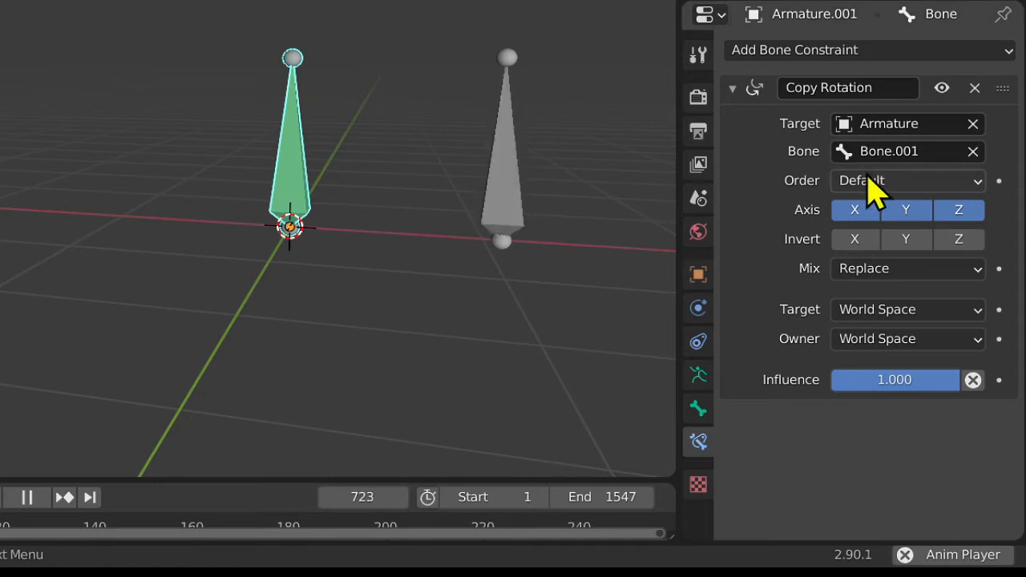
left_click(880, 151)
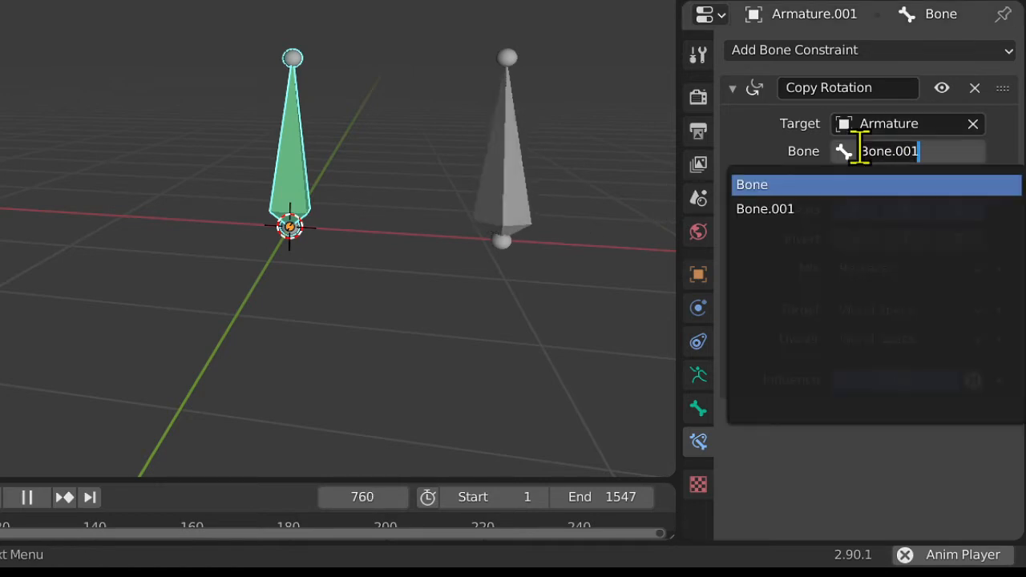
left_click(774, 210)
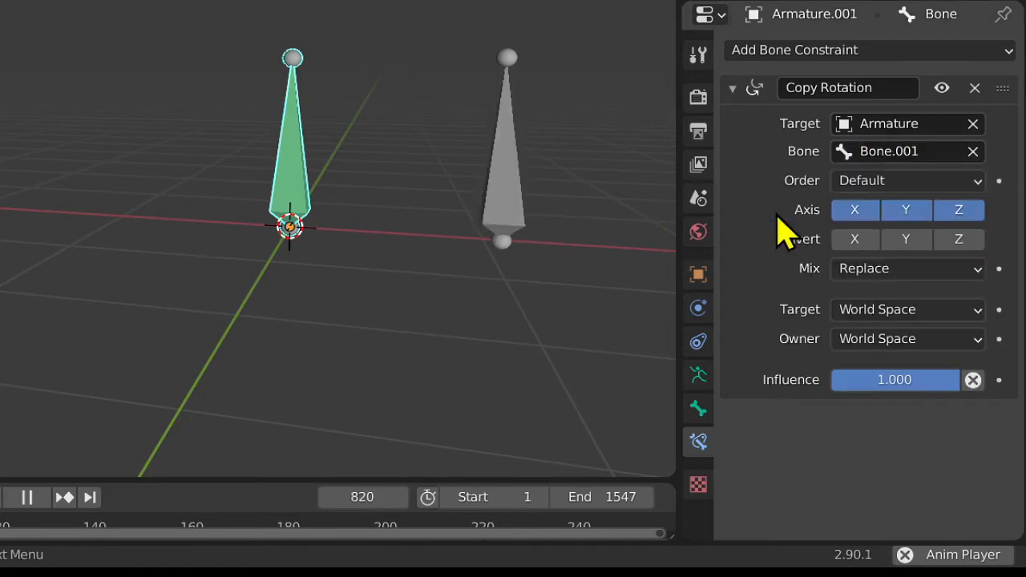
Change the target bone of the Copy Rotation constraint to the original armature's bone named Bone.
middle_click_drag(226, 246, 284, 239)
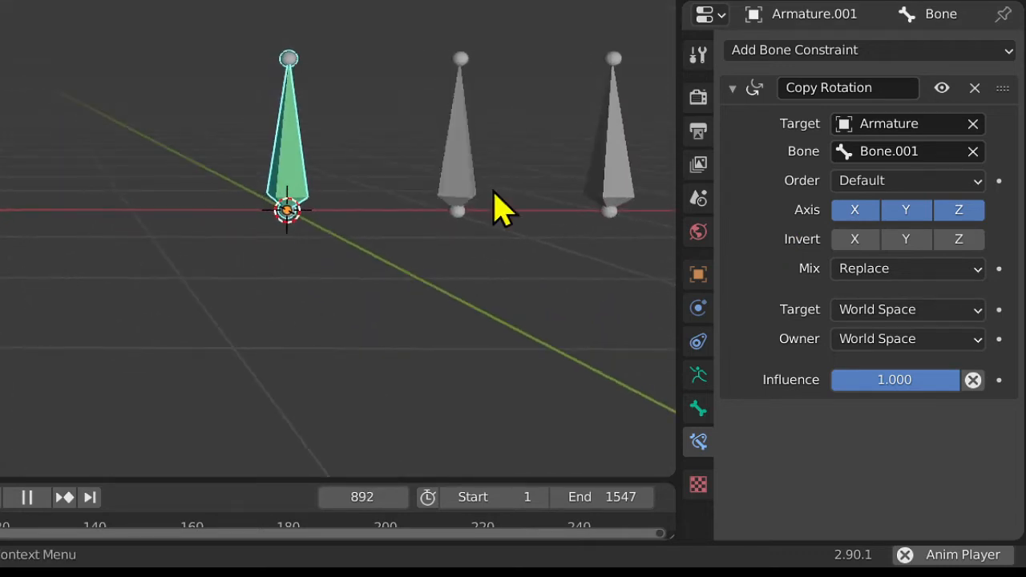
left_click(904, 153)
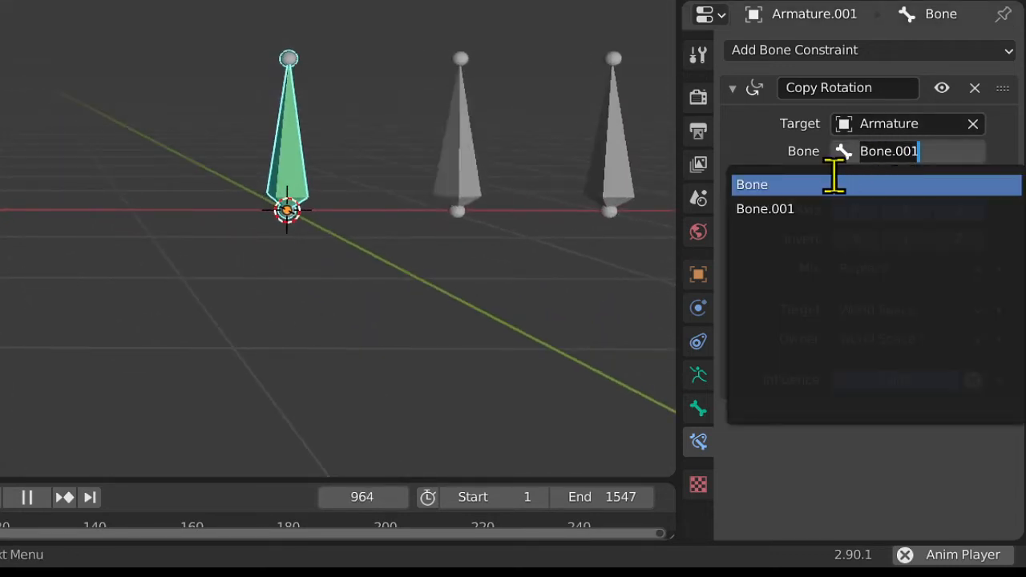
left_click(799, 188)
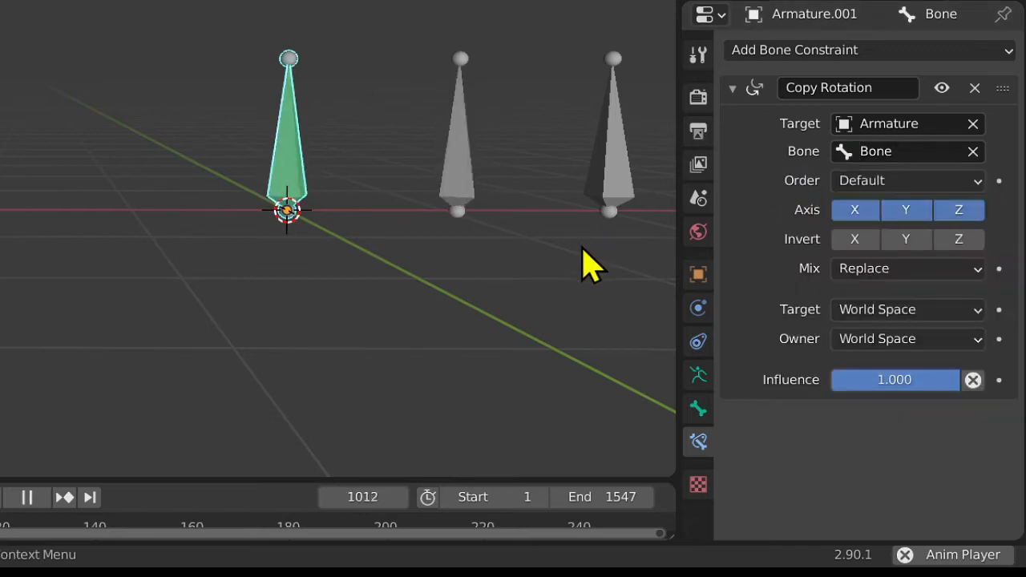
middle_click_drag(584, 259, 354, 303)
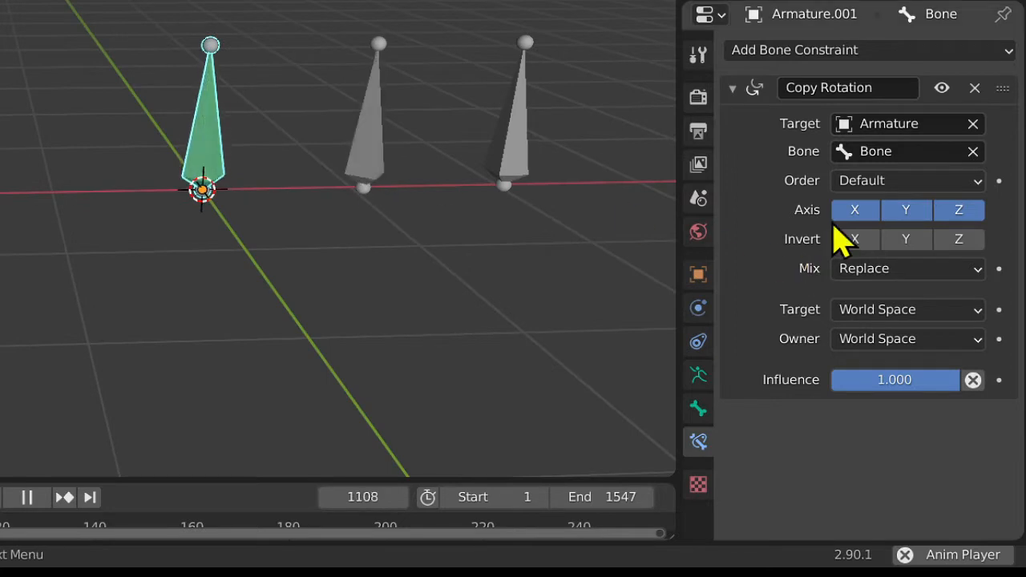
Restrict the copied rotation to the Z axis by disabling X and Y, and try rotating the constrained bone by hand.
scroll(466, 239, "up", 1)
middle_click_drag(465, 244, 775, 240)
scroll(2, 215, "down", 2)
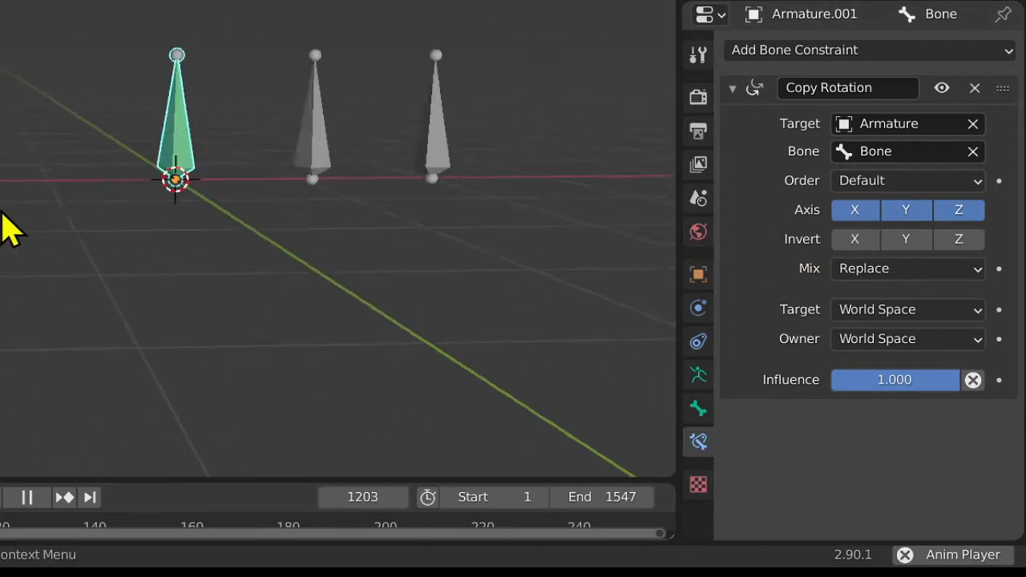
middle_click_drag(2, 215, 132, 235)
scroll(163, 126, "up", 1)
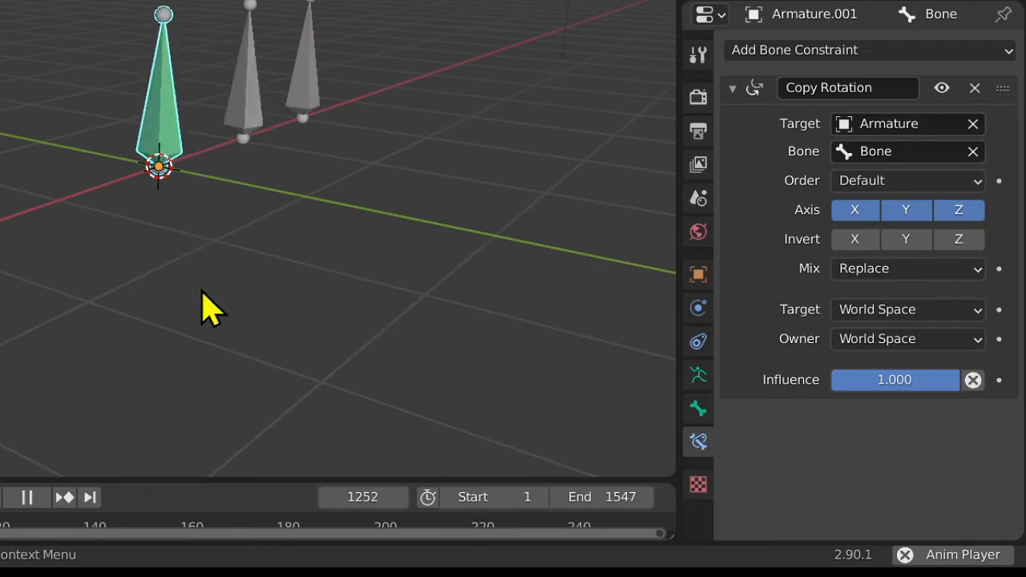
left_click(872, 213)
left_click(895, 215)
key("r")
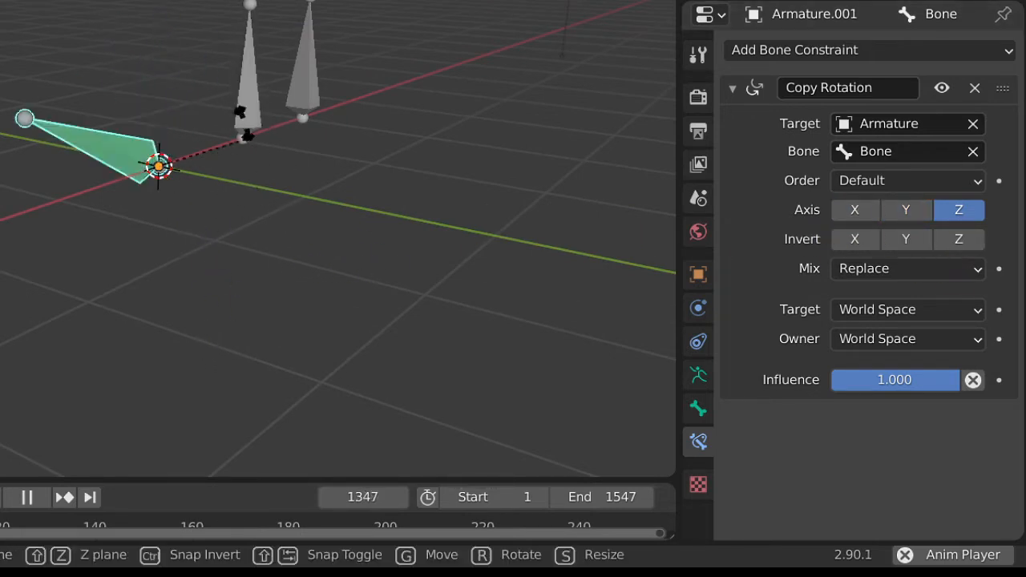
right_click(239, 178)
Set the Copy Rotation constraint's owner space to Pose Space and its influence to 1.000.
middle_click_drag(360, 252, 192, 247)
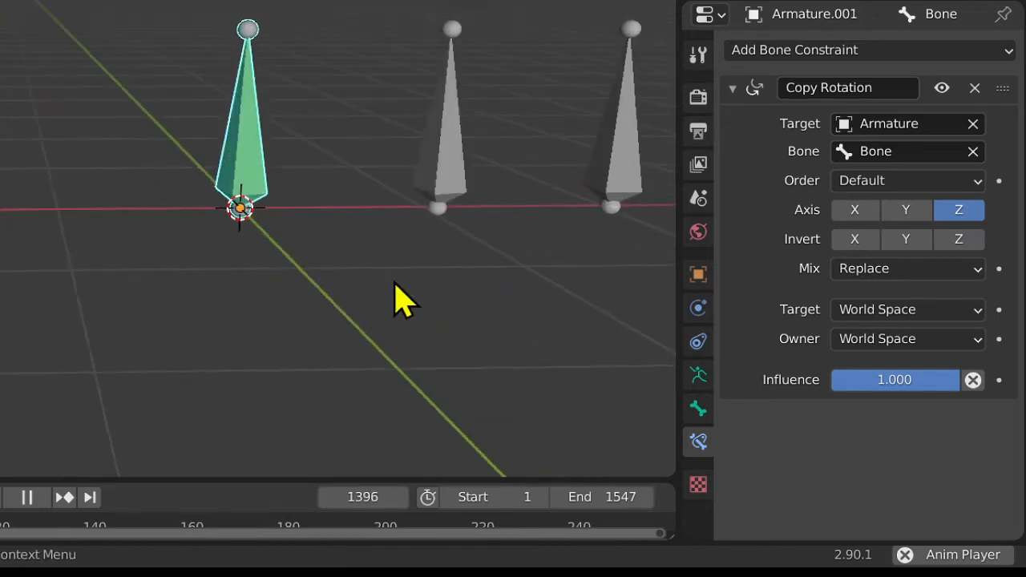
middle_click_drag(394, 284, 275, 280, "shift")
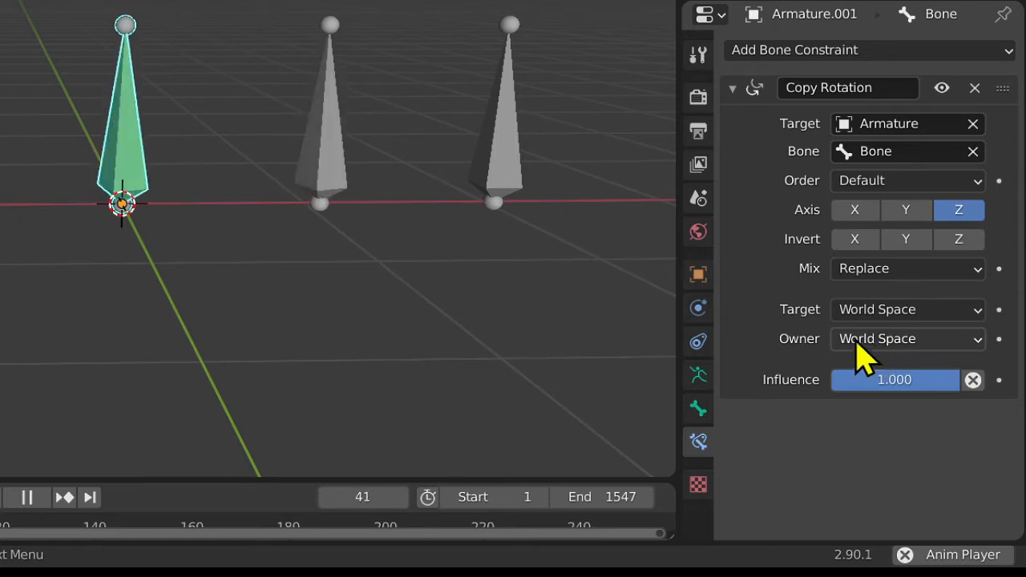
left_click(890, 340)
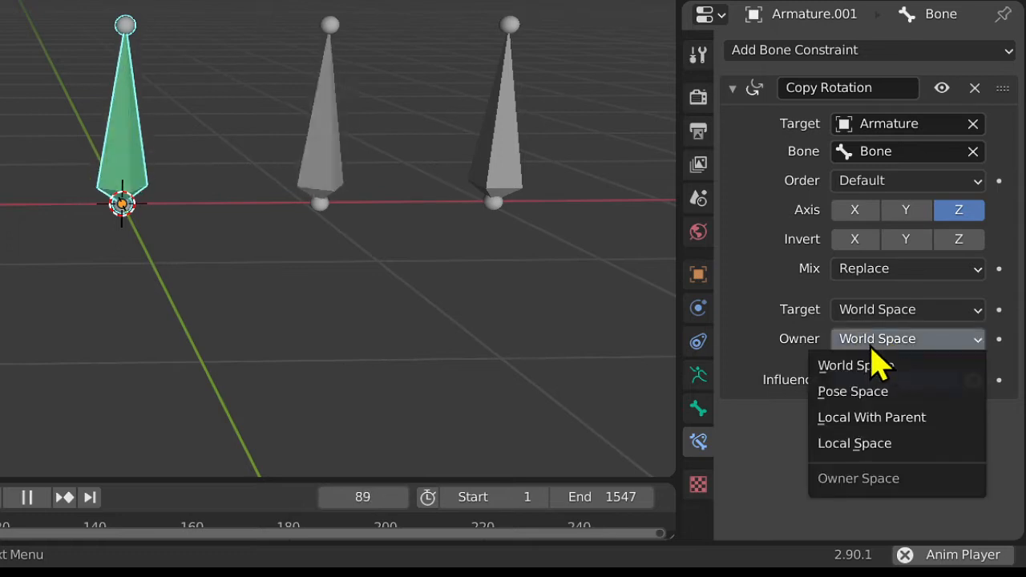
left_click(888, 396)
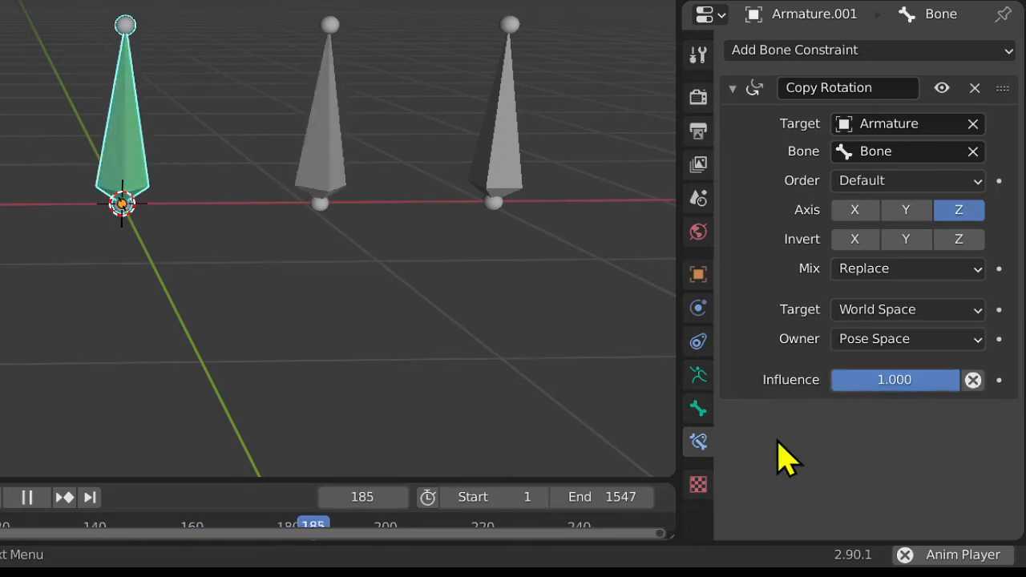
left_click_drag(936, 381, 959, 382)
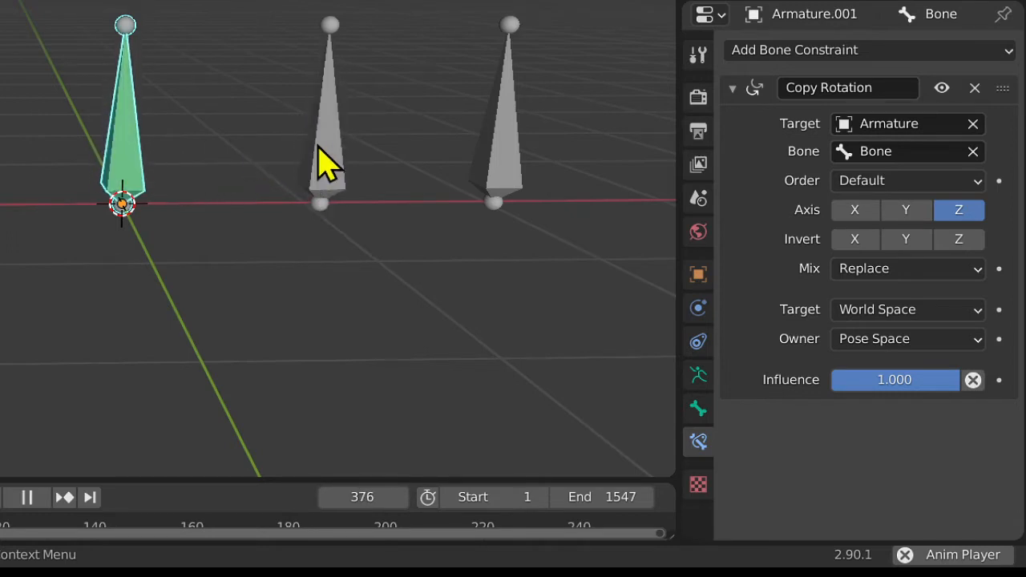
Return the single-bone armature to Object Mode and move it directly below the original armature's rotating bone in front view.
key("ctrl+Tab")
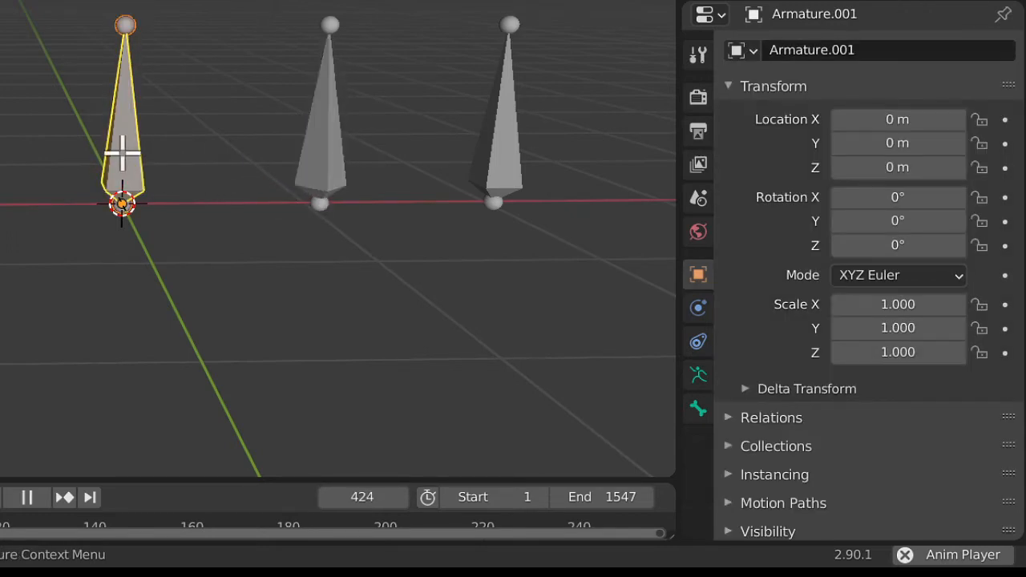
key("ctrl+Tab")
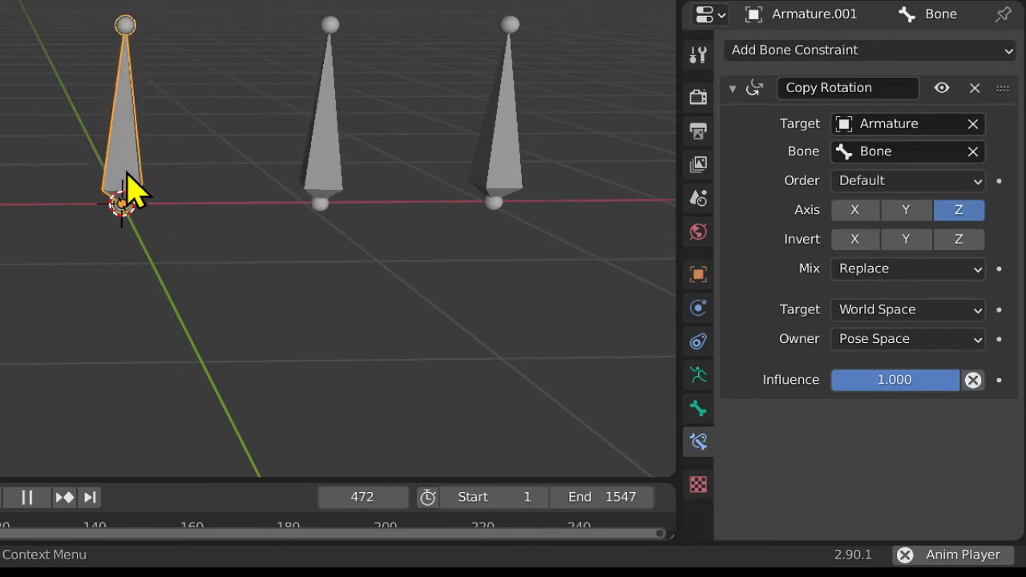
key("KP_1")
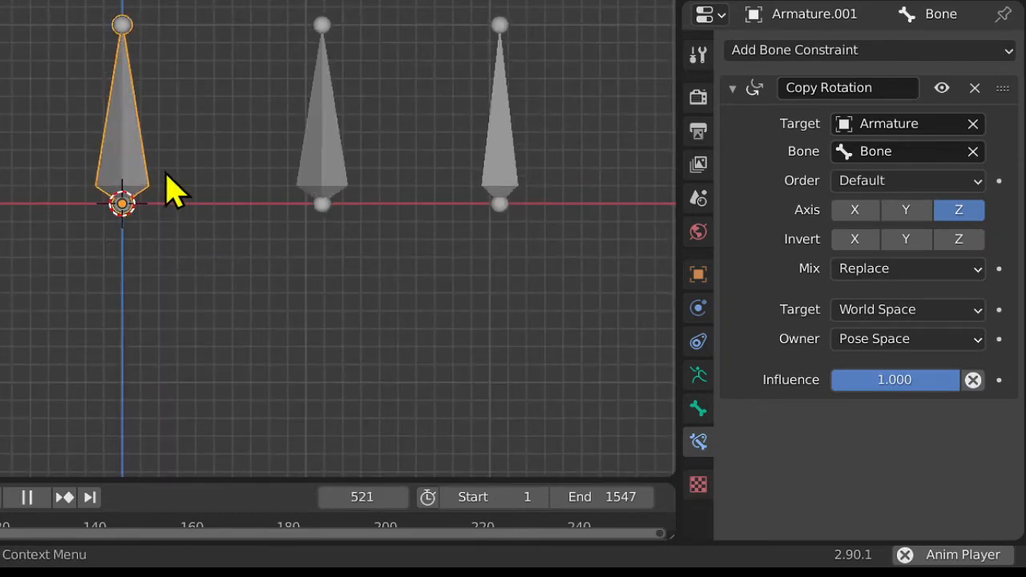
key("g")
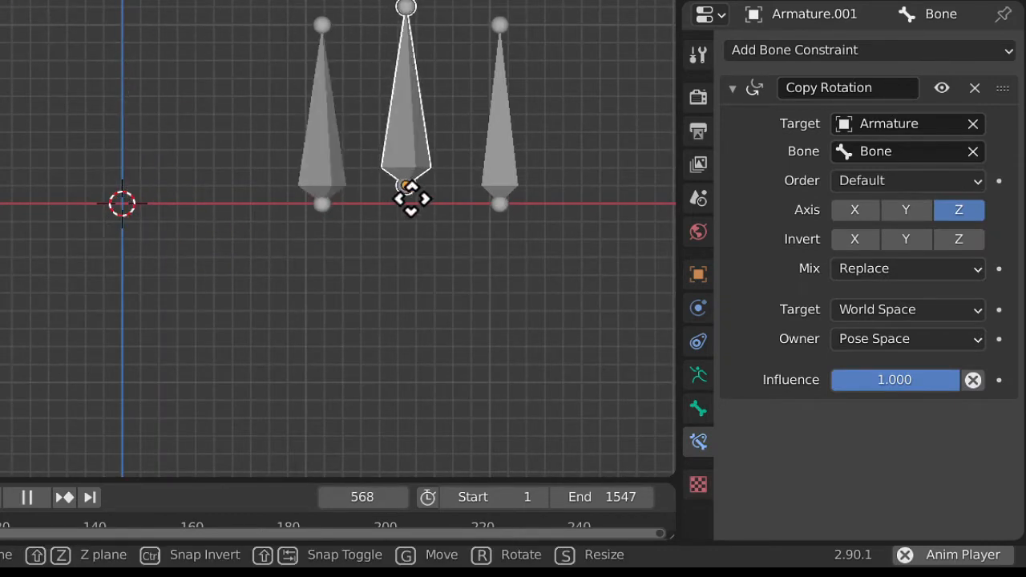
left_click(325, 442)
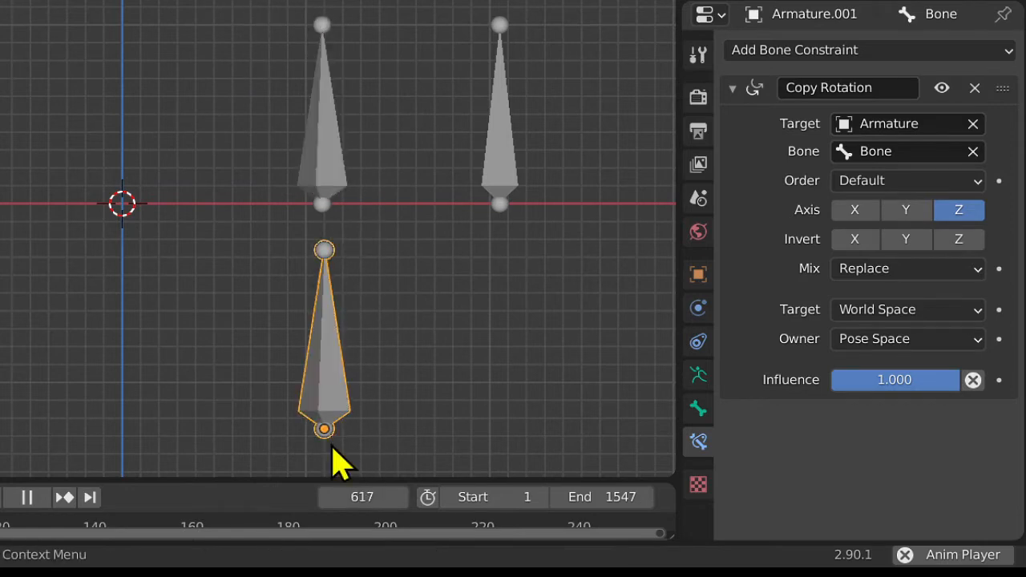
Compare the motion of the constrained bone with the original armature's bones, selecting the two armatures together and separately.
left_click_drag(213, 1, 613, 437)
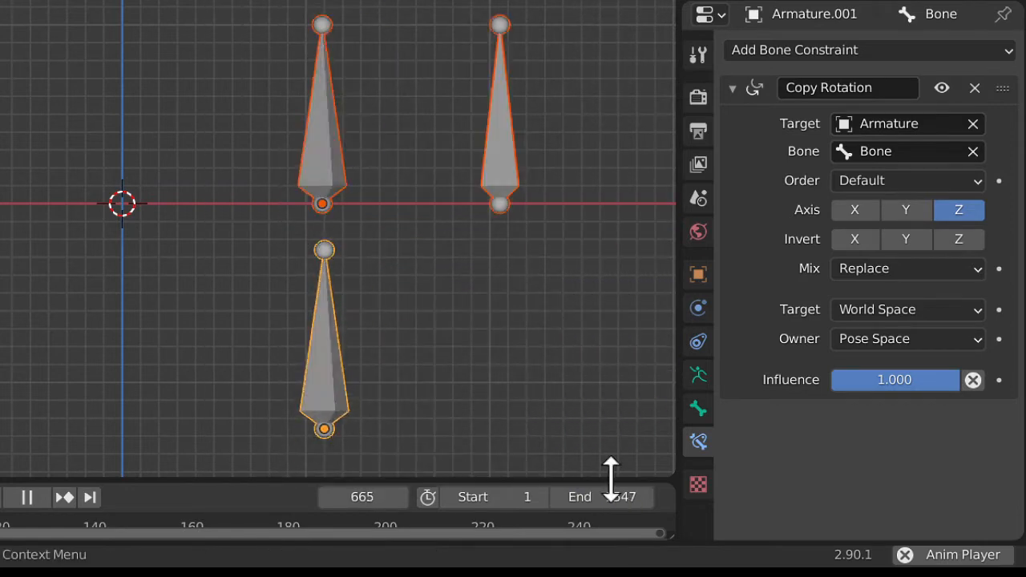
middle_click_drag(610, 449, 206, 293)
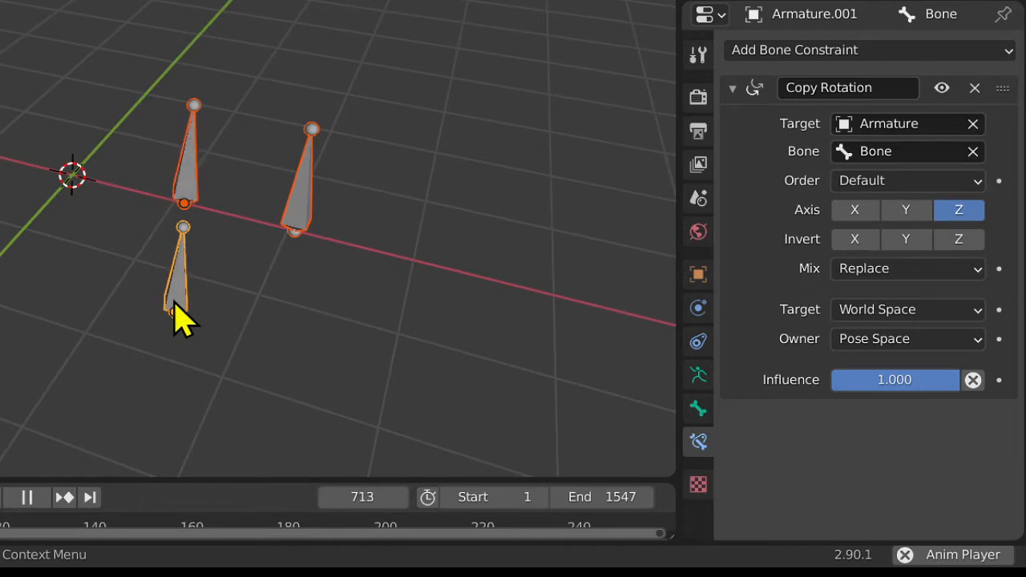
left_click(177, 304)
left_click(197, 156)
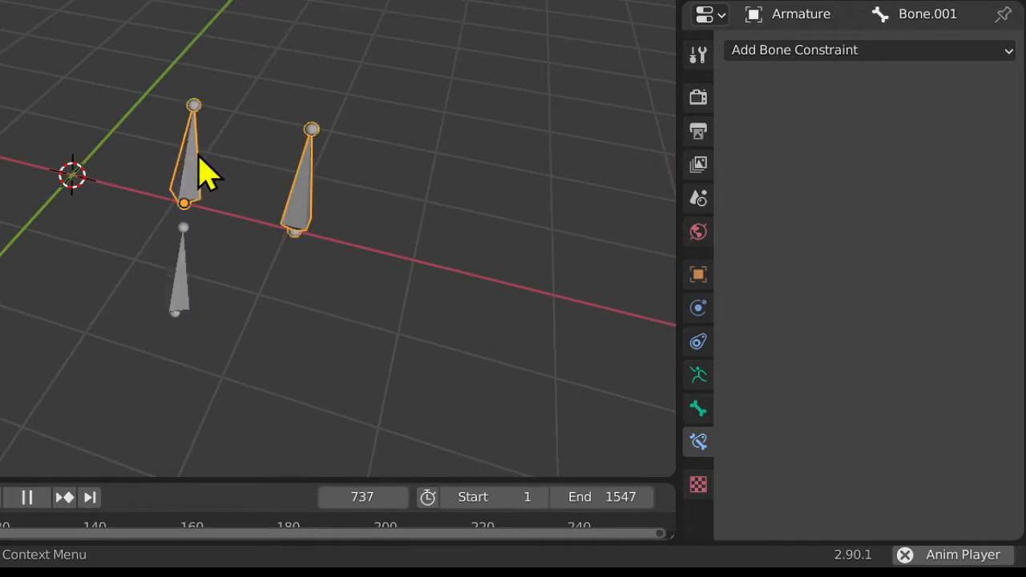
left_click(293, 240)
middle_click_drag(294, 241, 116, 192)
scroll(251, 285, "up", 2)
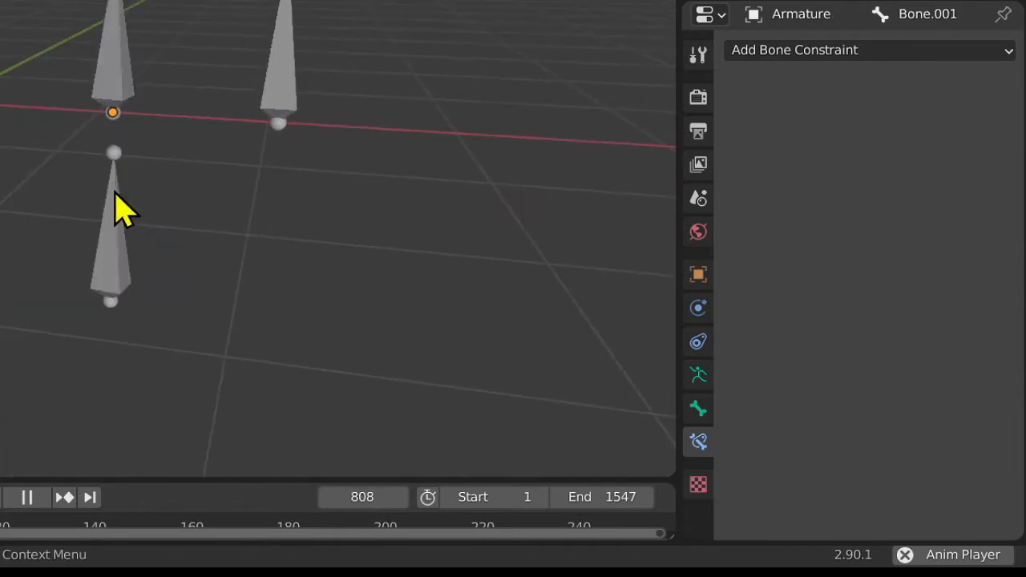
left_click(111, 272)
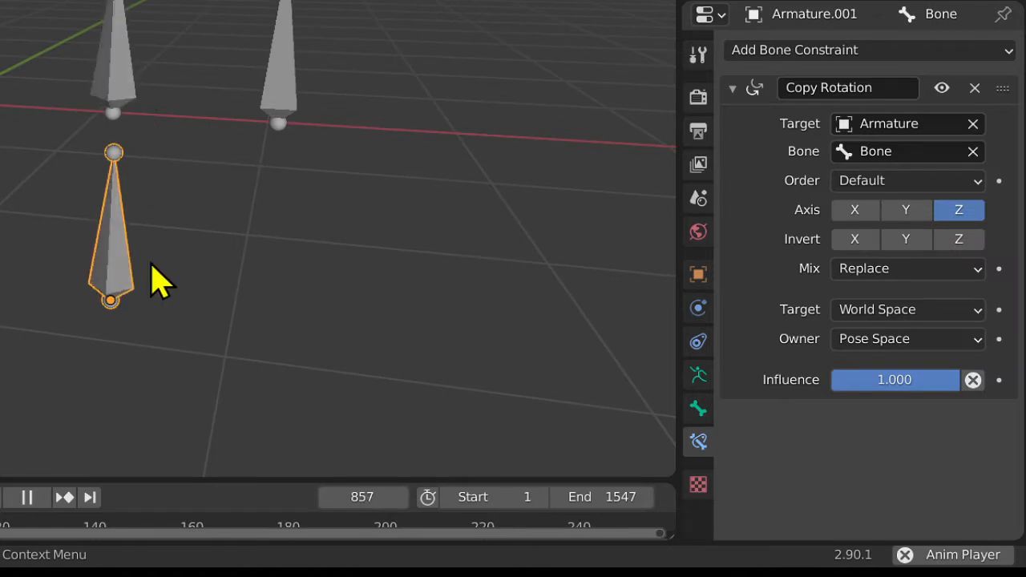
middle_click_drag(112, 285, 140, 292)
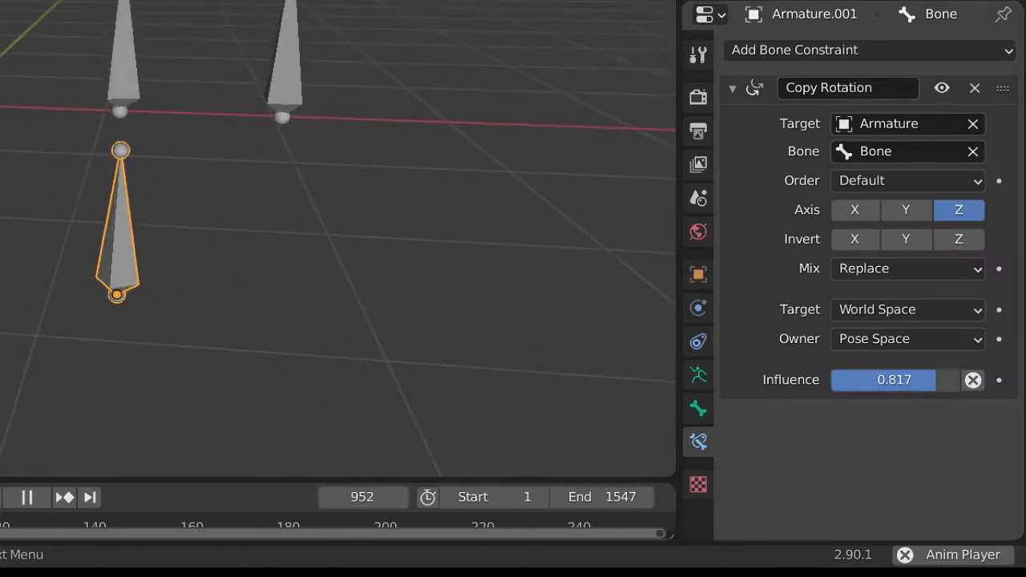
Raise the Copy Rotation influence to 1.000 and add a driver to the influence of the single-bone armature's constraint.
mouse_move(936, 379)
left_mouse_down()
mouse_move(835, 379)
mouse_move(955, 379)
left_mouse_up()
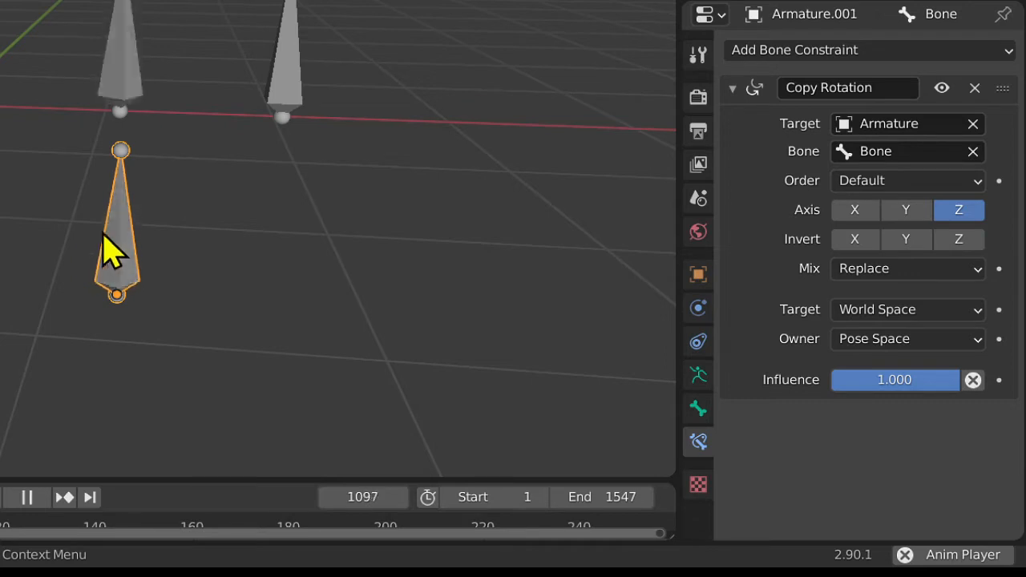
left_click(285, 83)
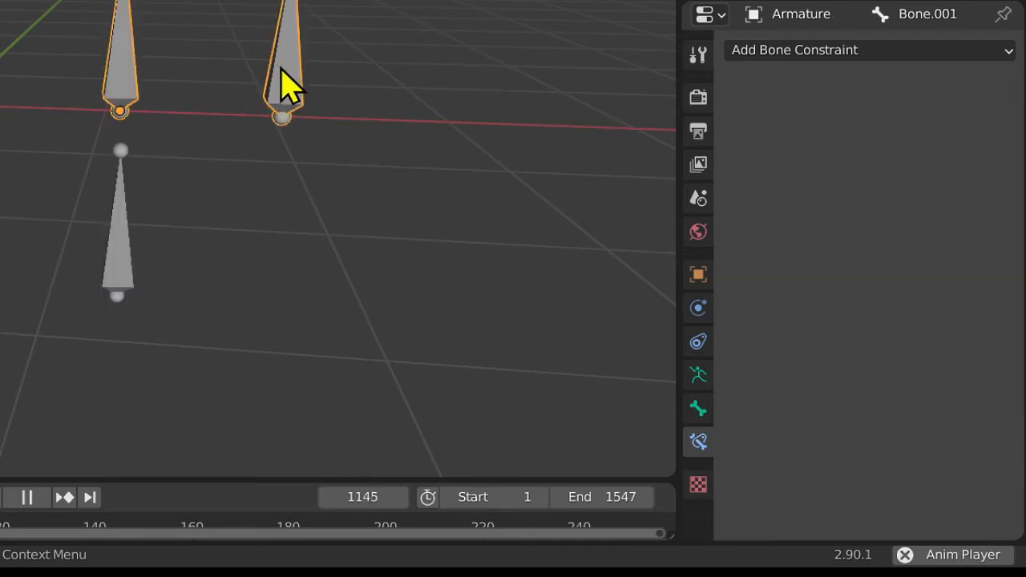
left_click(134, 269)
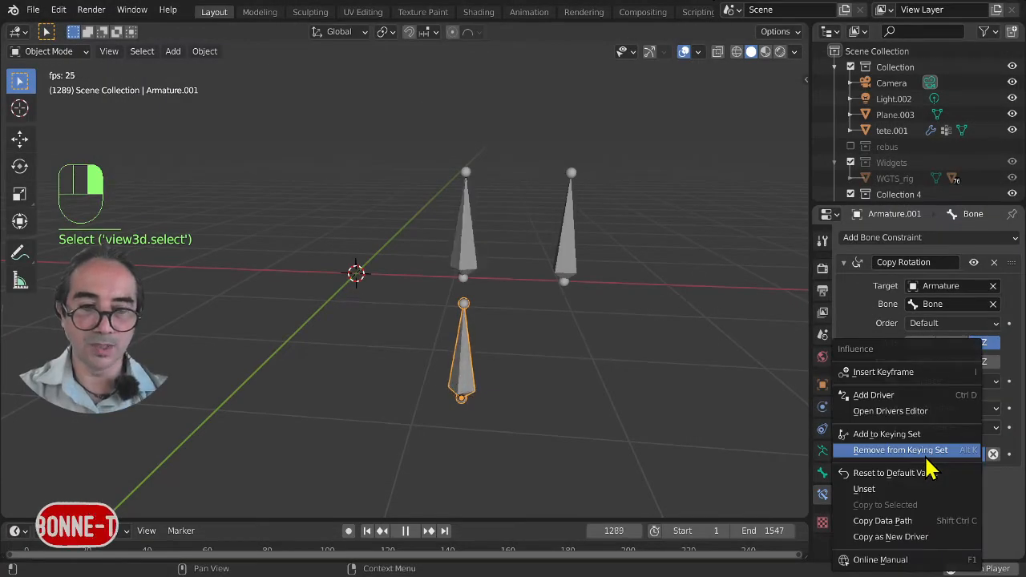
left_click(886, 396)
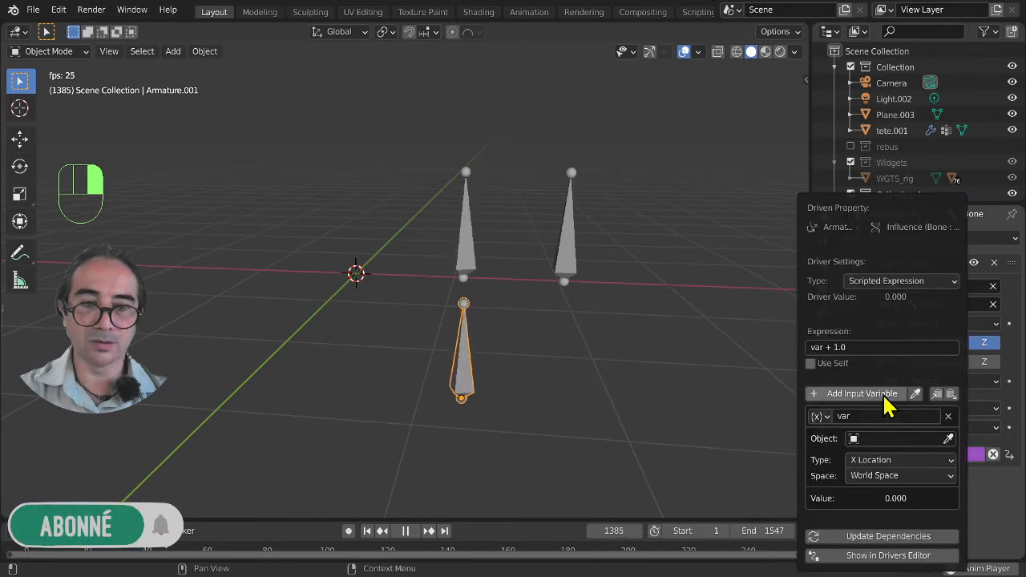
Point the influence driver's variable at Bone.001 of Armature, reading its X Location in Transform Space.
left_click(877, 438)
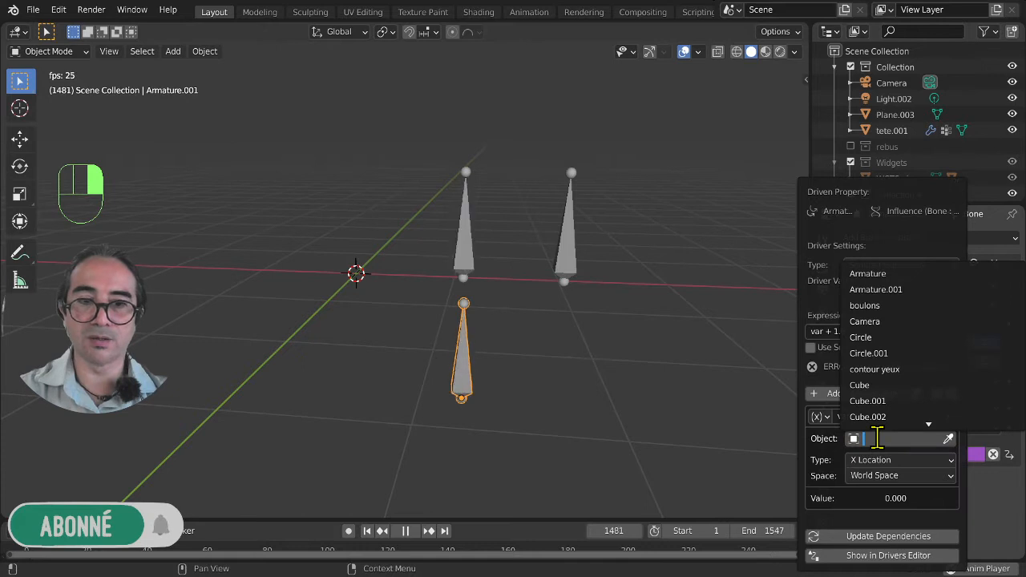
left_click(878, 274)
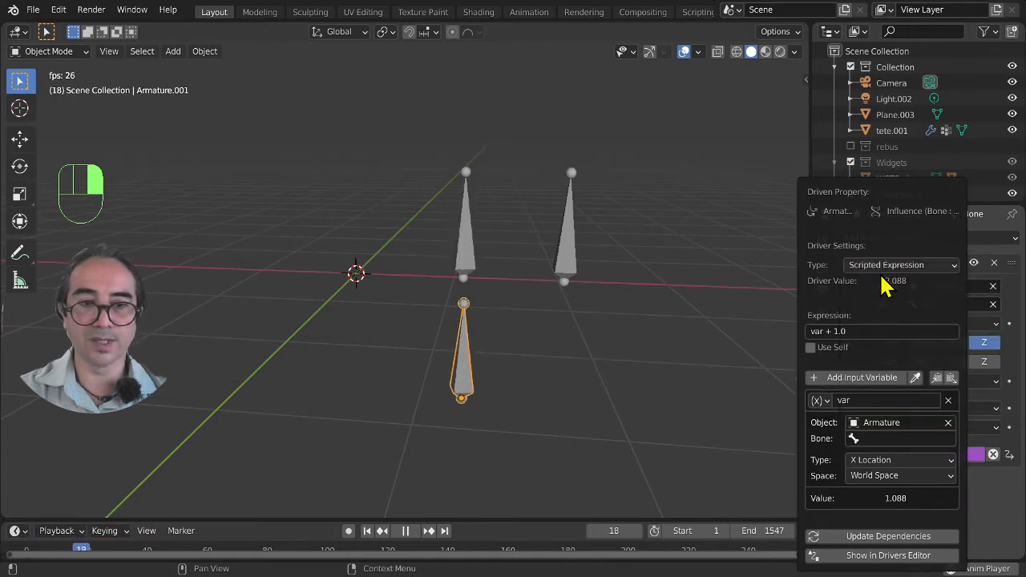
left_click(876, 439)
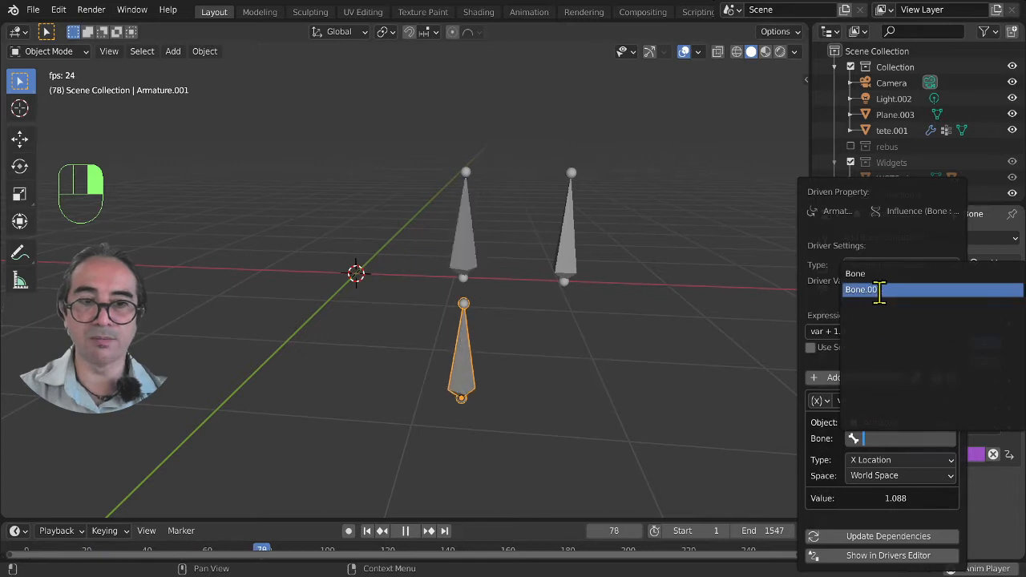
left_click(876, 291)
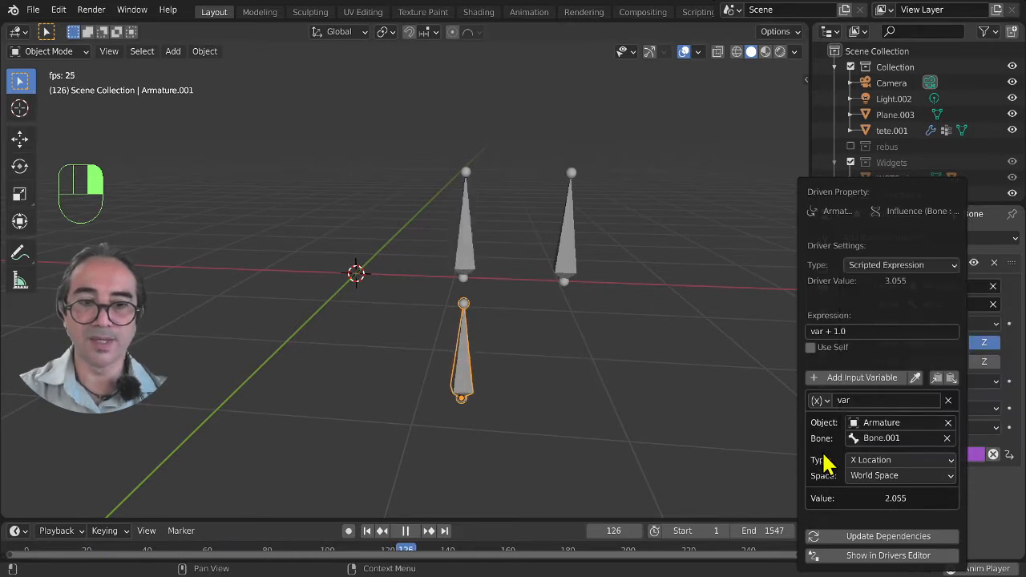
left_click(889, 480)
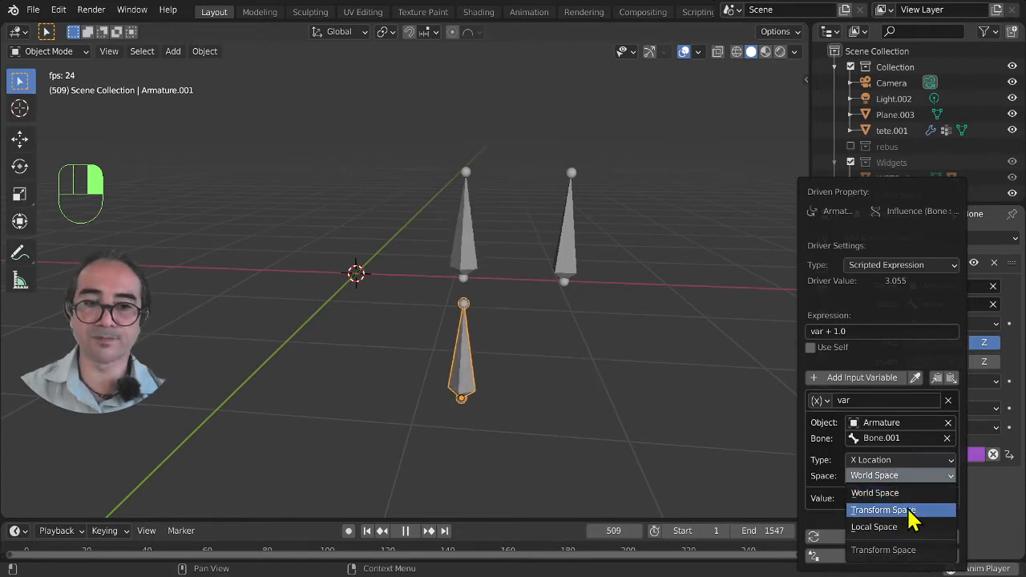
left_click(890, 511)
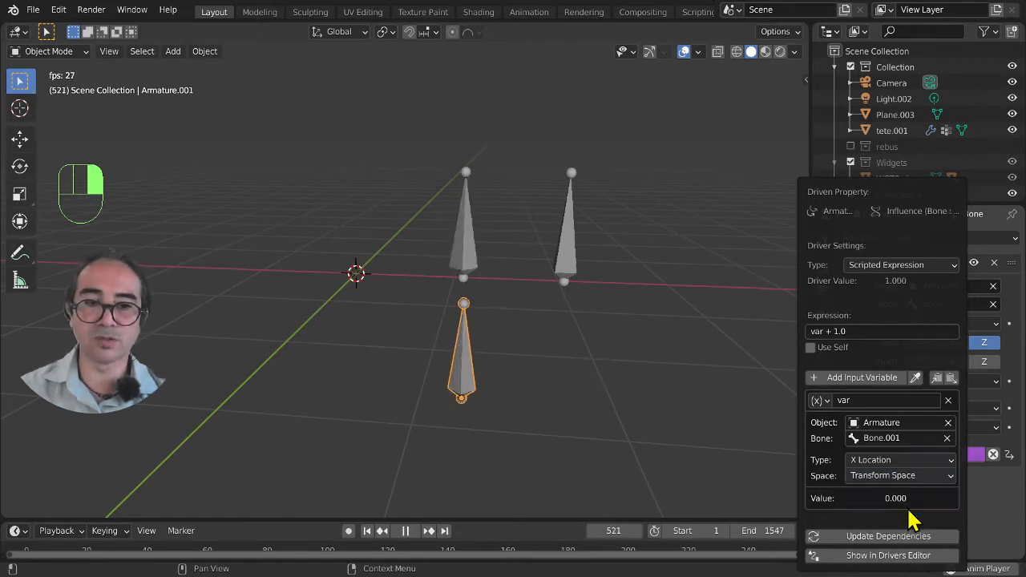
left_click(869, 545)
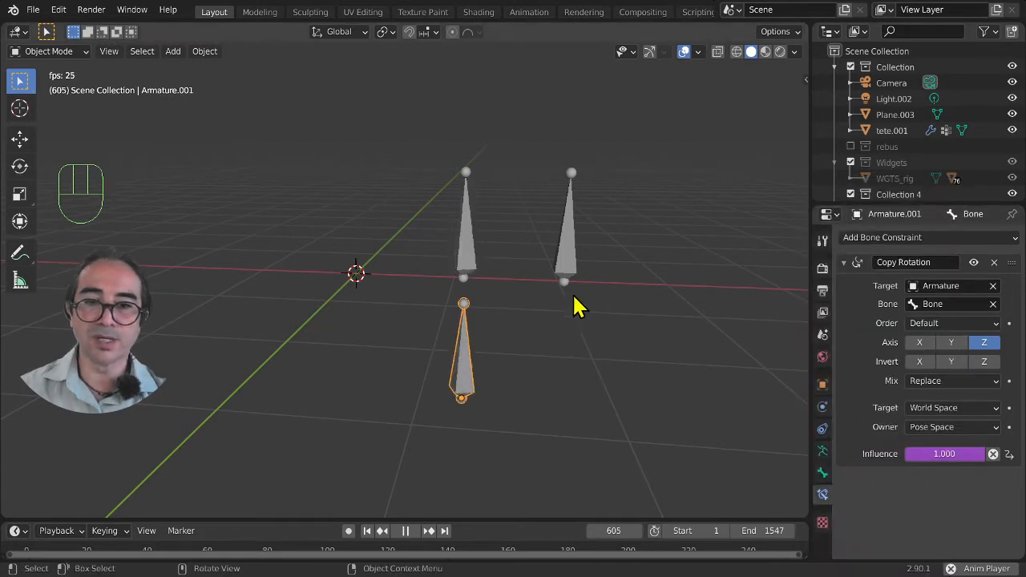
Put the two-bone armature in Pose Mode and move Bone.001 around to test the driven constraint influence.
left_click(570, 277)
middle_click_drag(598, 305, 633, 370)
key("ctrl+Tab")
left_click(563, 241)
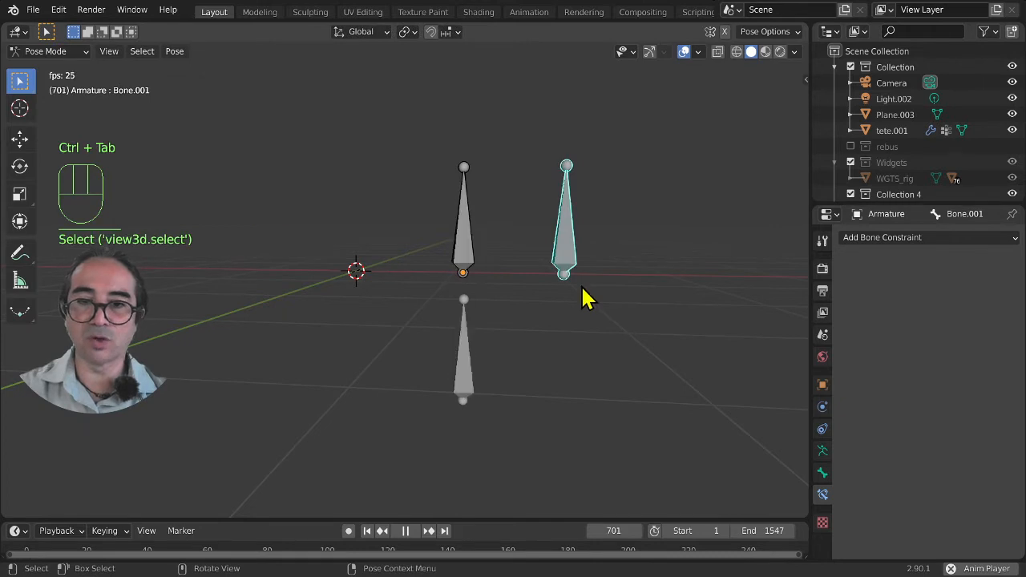
key("g")
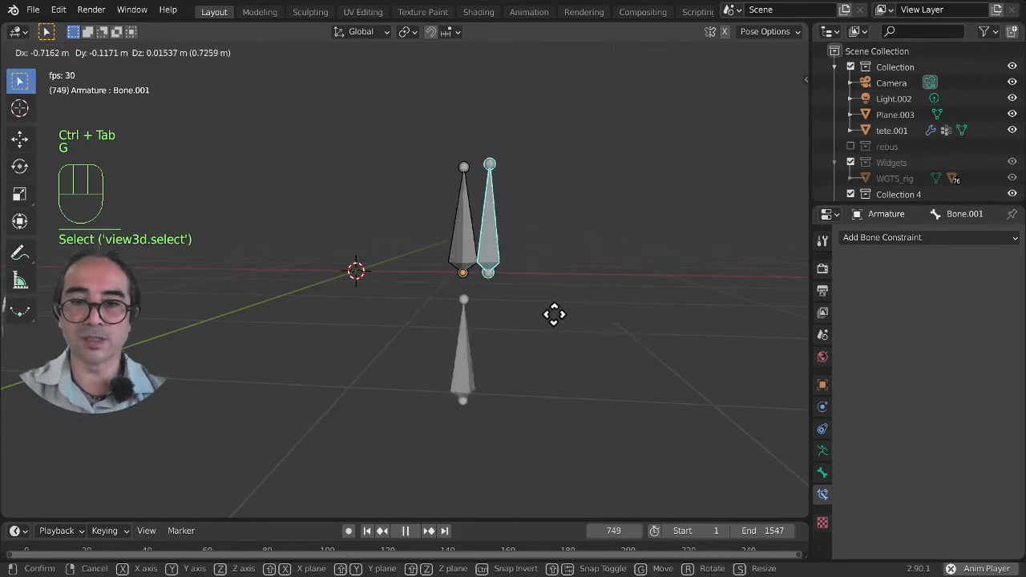
left_click(669, 317)
left_click(508, 403)
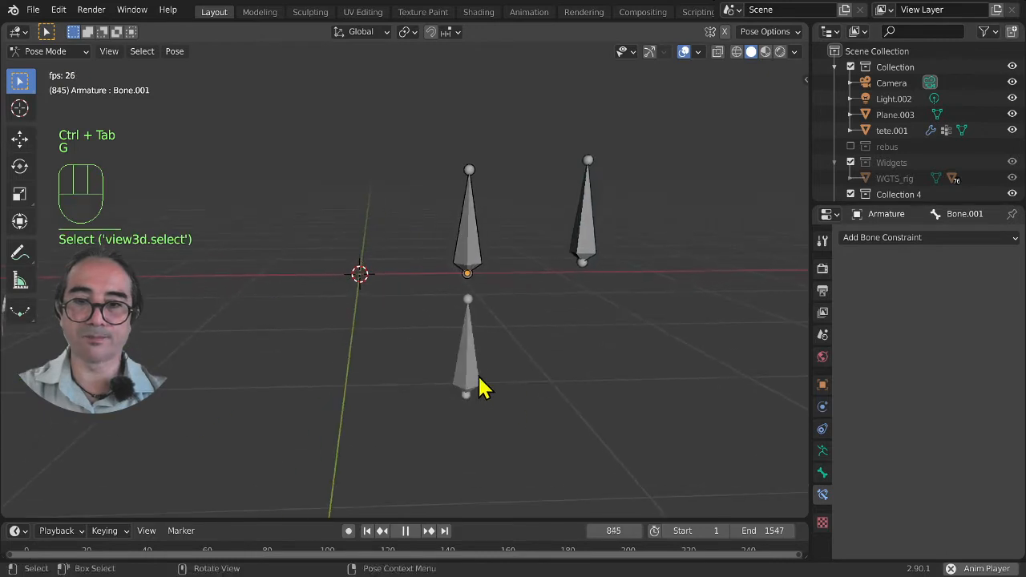
left_click(589, 267)
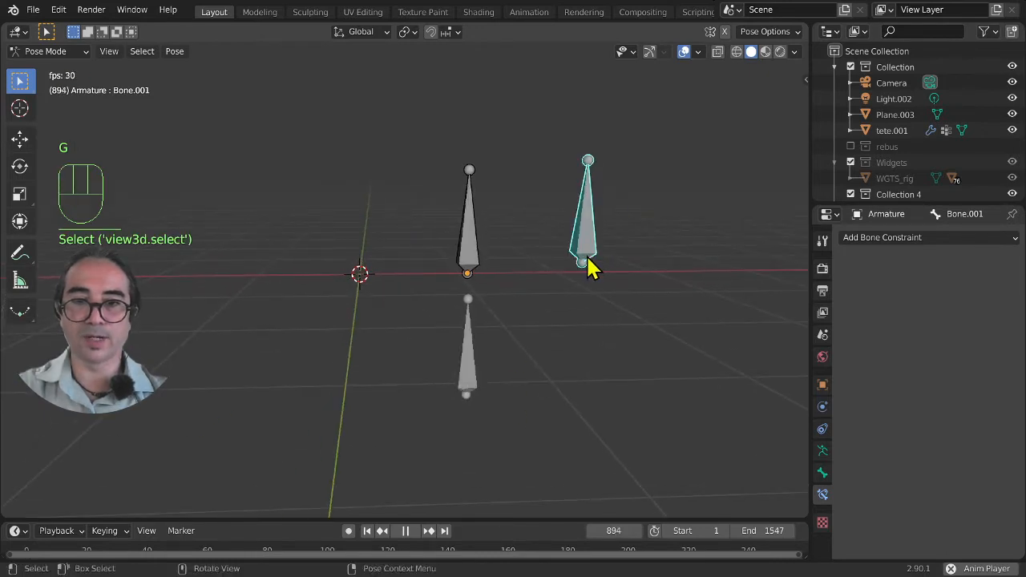
key("g")
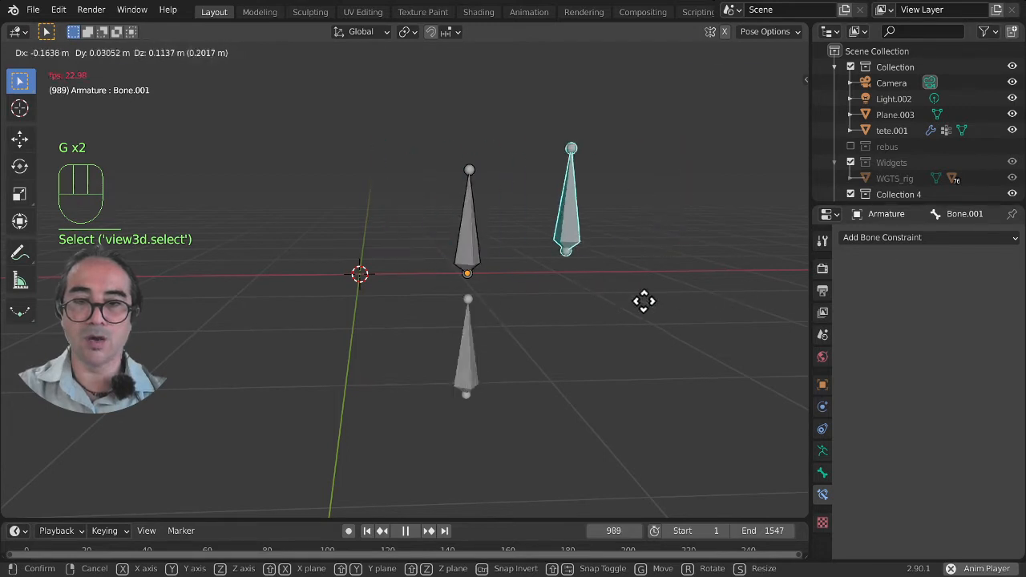
right_click(646, 305)
Stop the playback, return the two-bone armature to Object Mode and select both armatures.
key("KP_7")
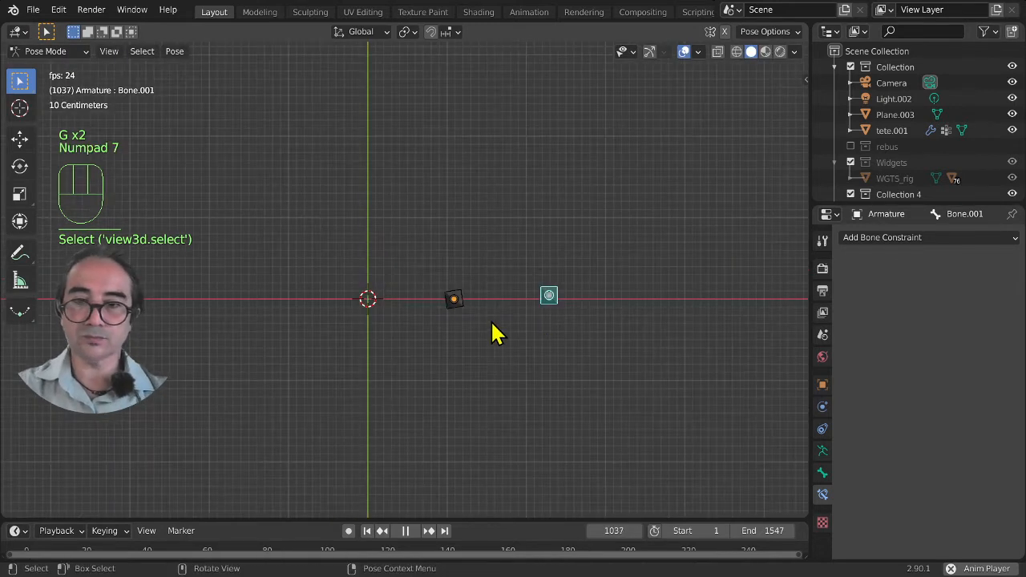
key("space")
middle_click_drag(406, 326, 445, 336, "shift")
scroll(400, 364, "up", 3)
middle_click_drag(401, 364, 421, 319)
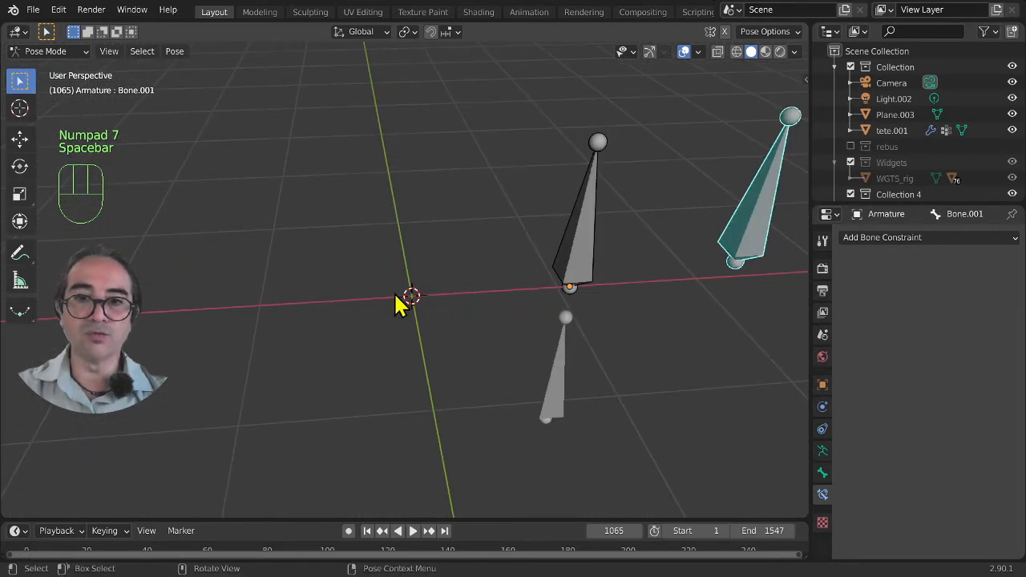
scroll(403, 300, "down", 2)
left_click_drag(468, 125, 692, 419)
key("ctrl+Tab")
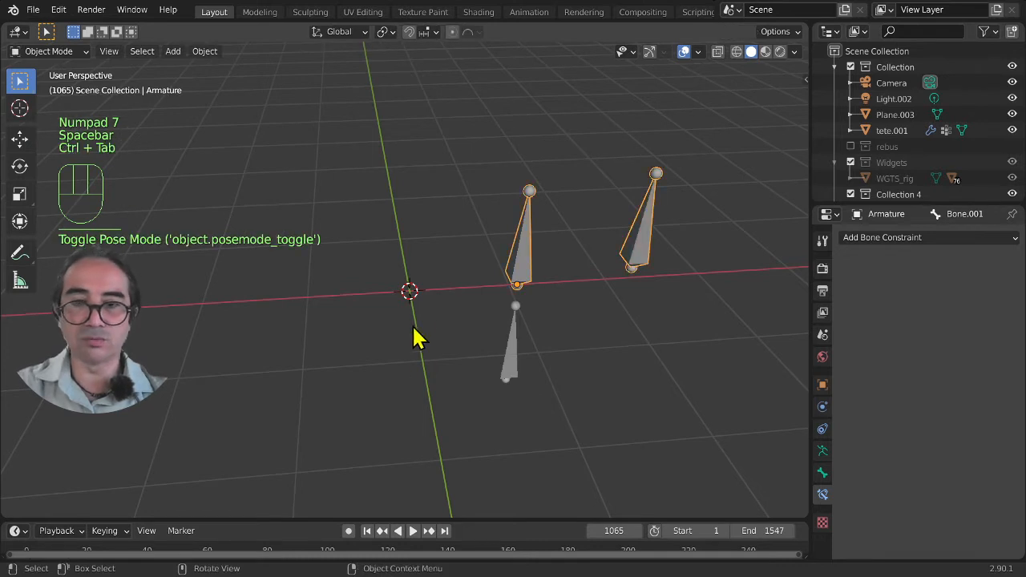
left_click(511, 363)
left_click(532, 275, "shift")
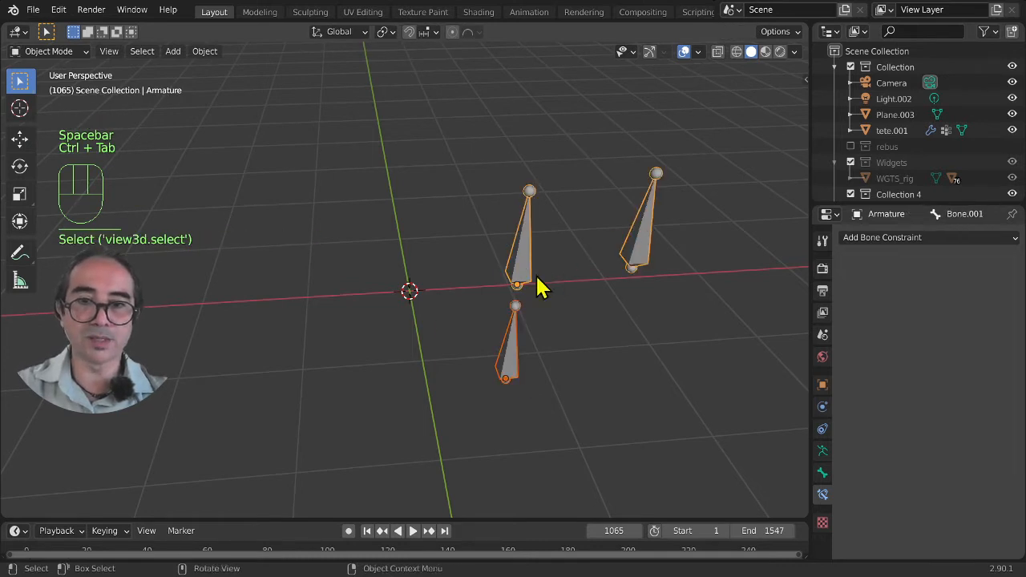
Add a new single-bone armature at the world origin.
key("shift+a")
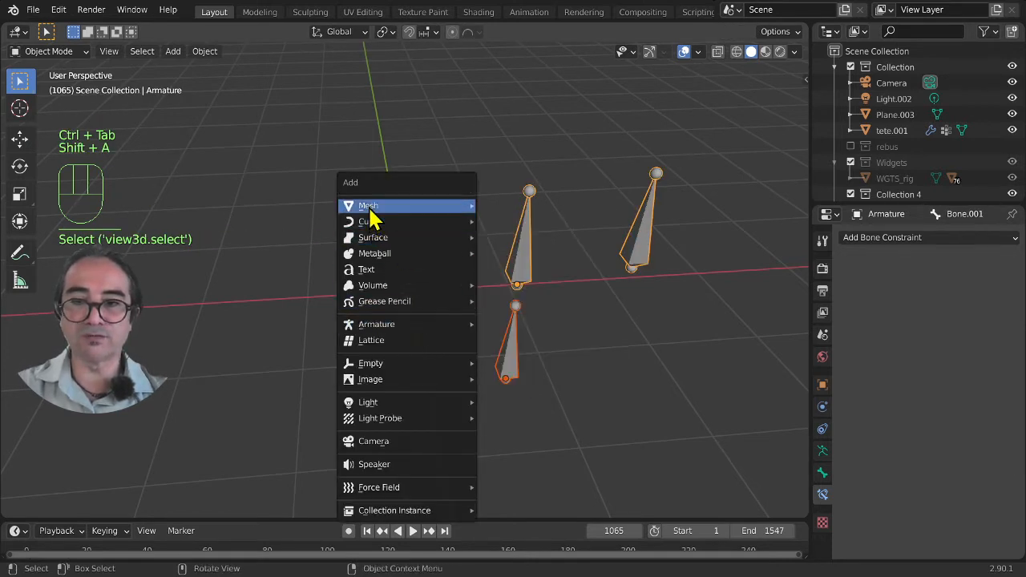
mouse_move(385, 325)
left_click(516, 328)
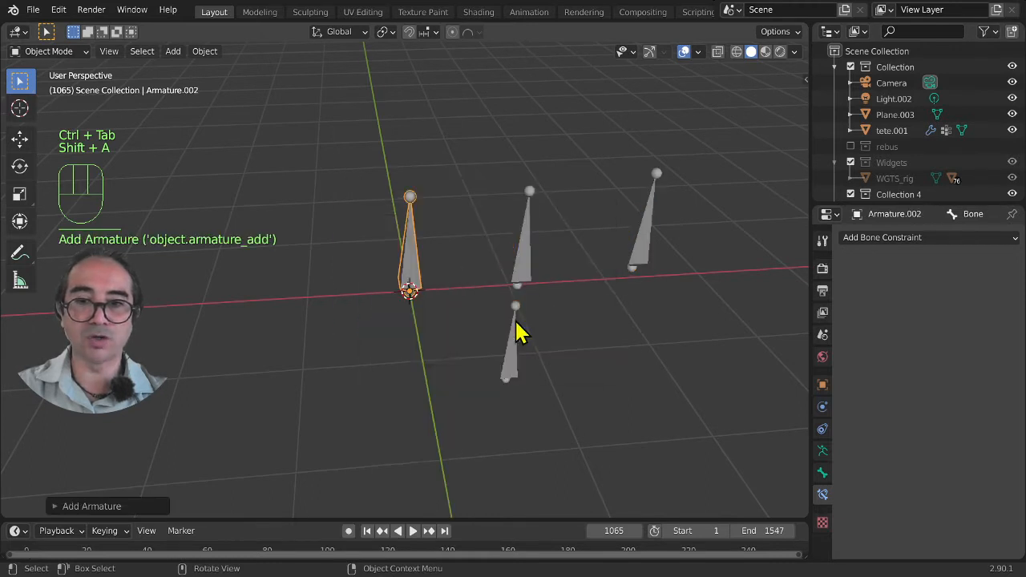
Add a mesh circle with 7 vertices and a 1 m radius at the world origin.
key("shift")
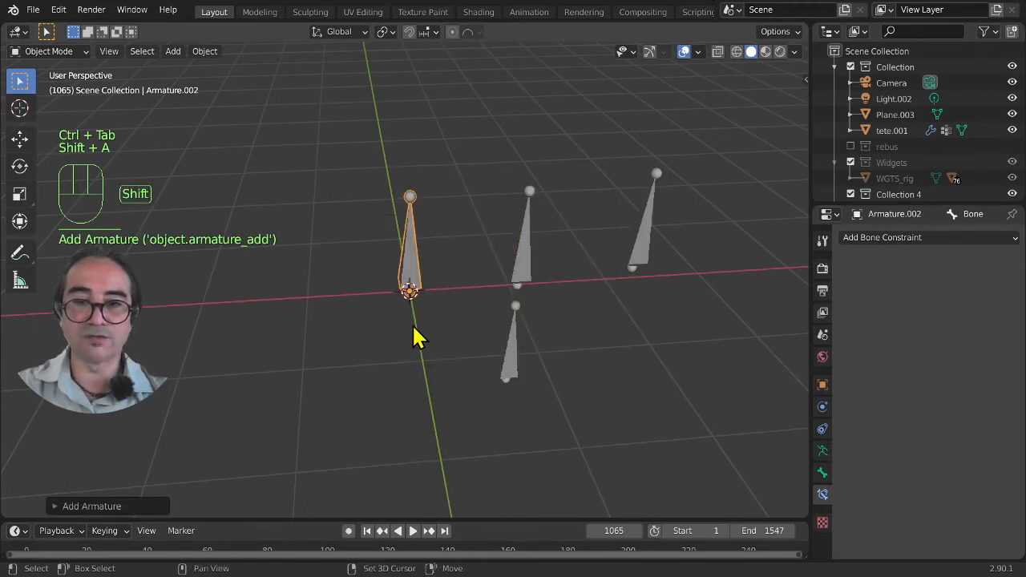
key("shift+a")
mouse_move(368, 206)
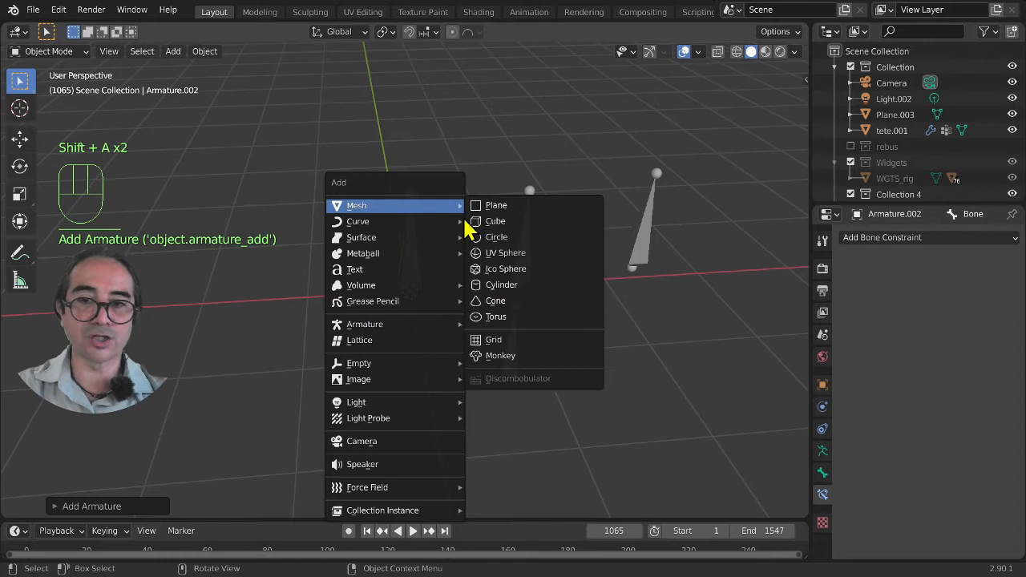
left_click(510, 237)
left_click(74, 506)
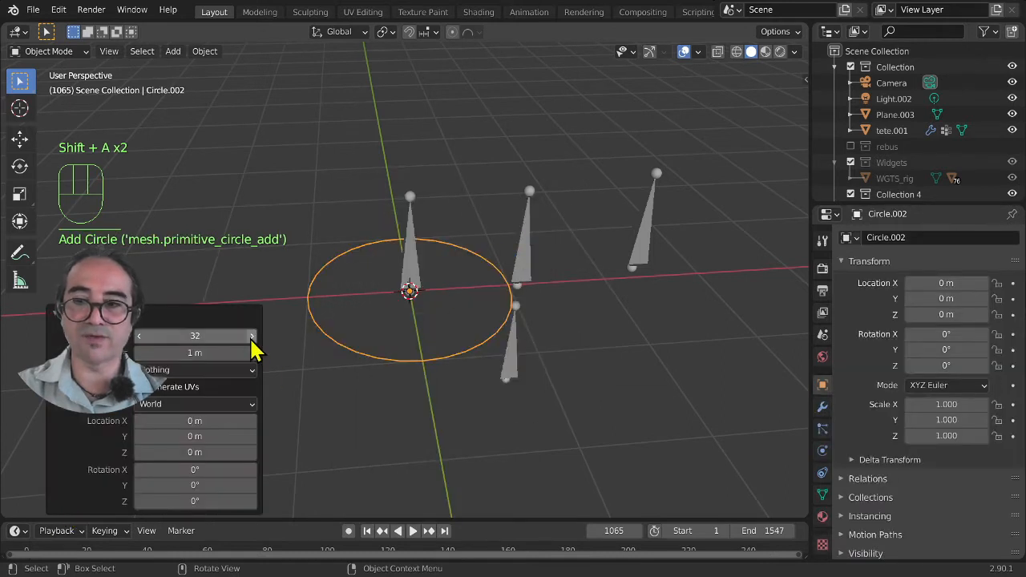
left_click_drag(197, 335, 197, 335)
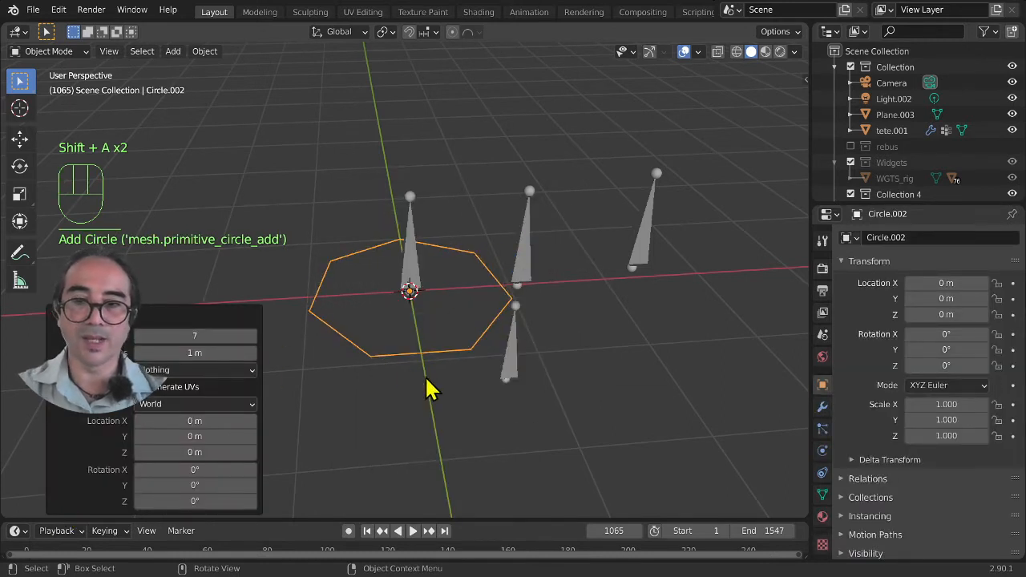
Extrude the seven-sided circle upward along Z by about 0.55 m in Edit Mode.
key("Tab")
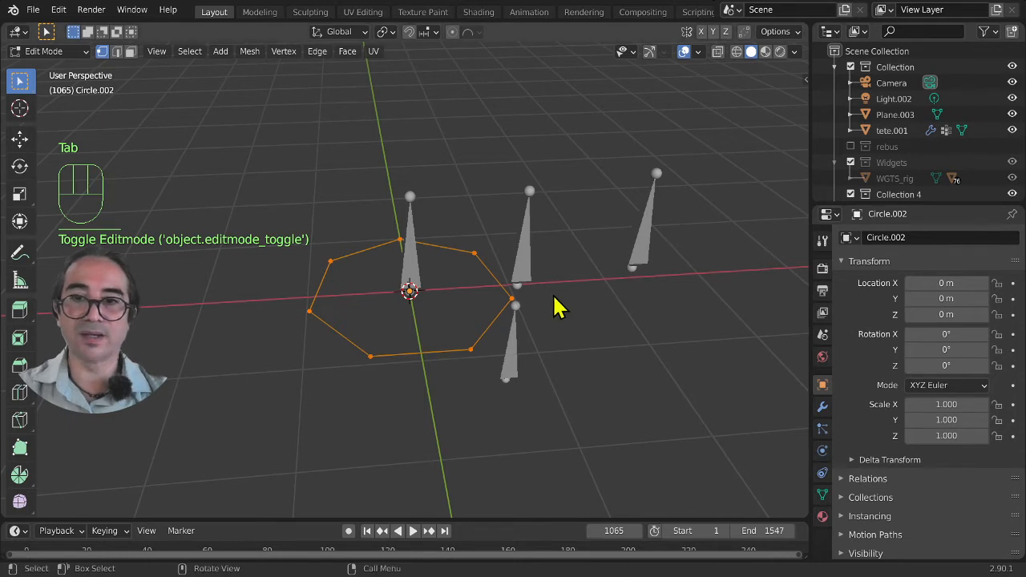
middle_click_drag(554, 305, 492, 365)
key("e")
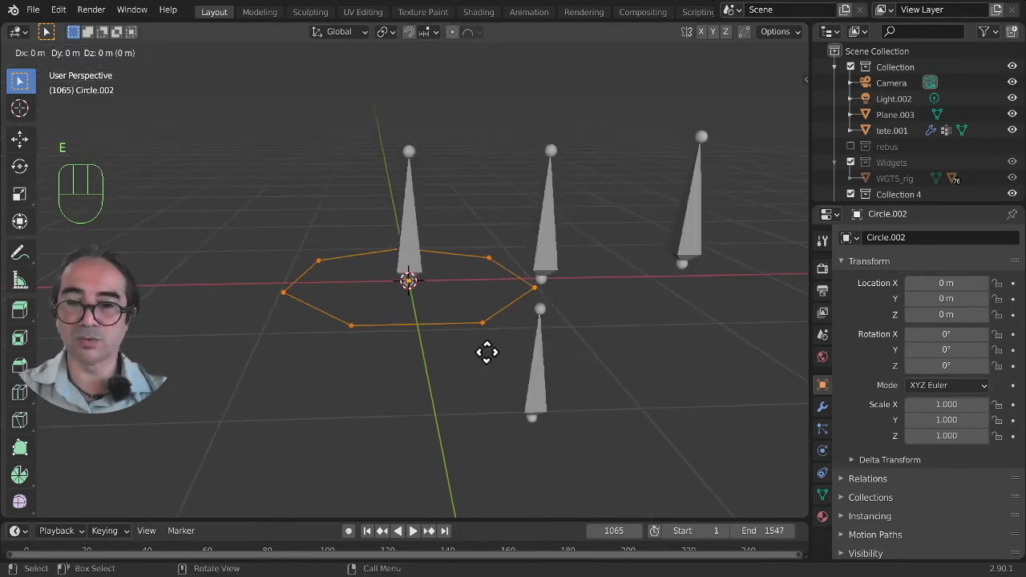
key("z")
left_click(486, 292)
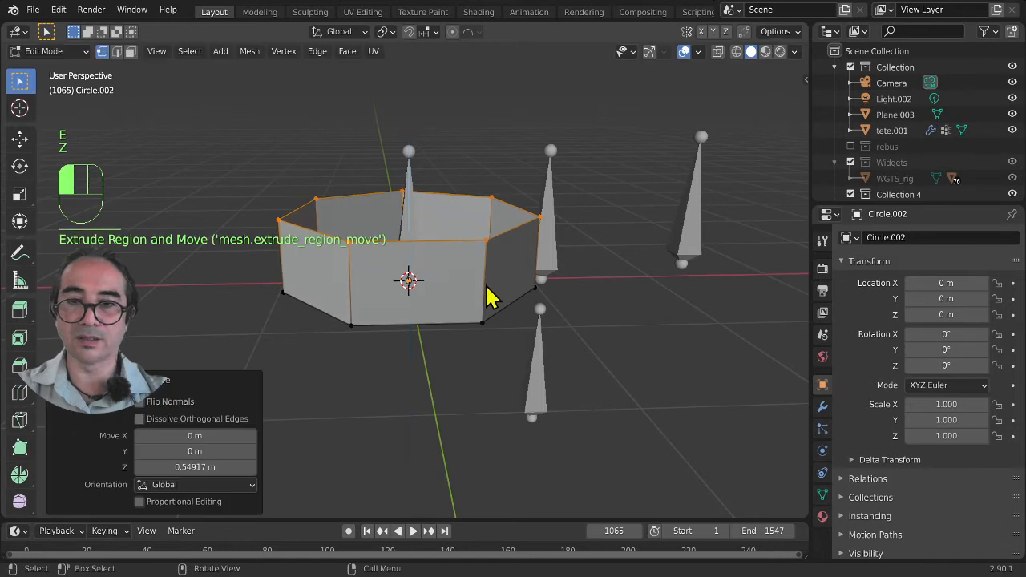
Close the top of the seven-sided prism by extruding its upper edge loop in place and merging it at the center.
middle_click_drag(487, 293, 587, 375)
key("e")
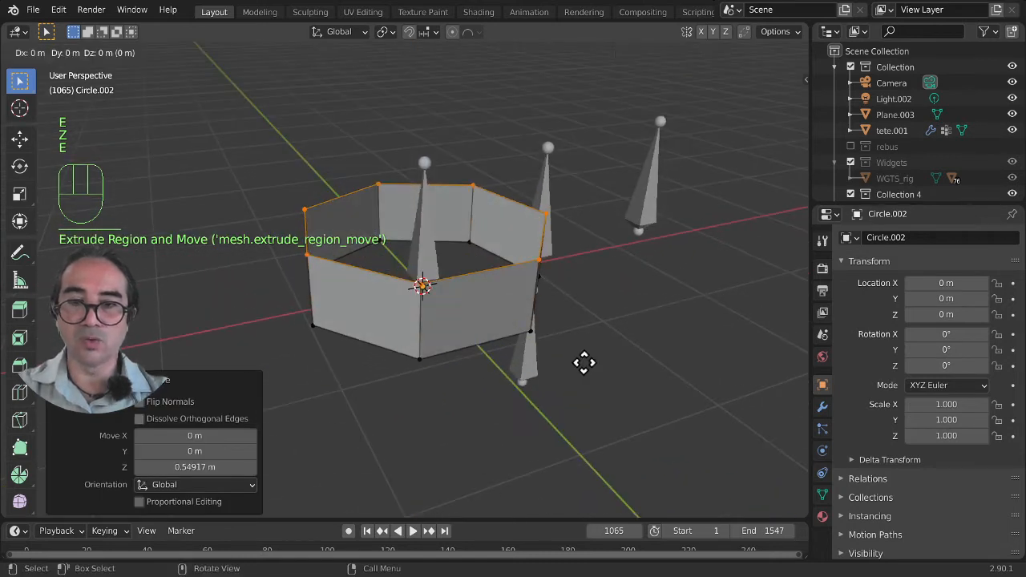
right_click(587, 375)
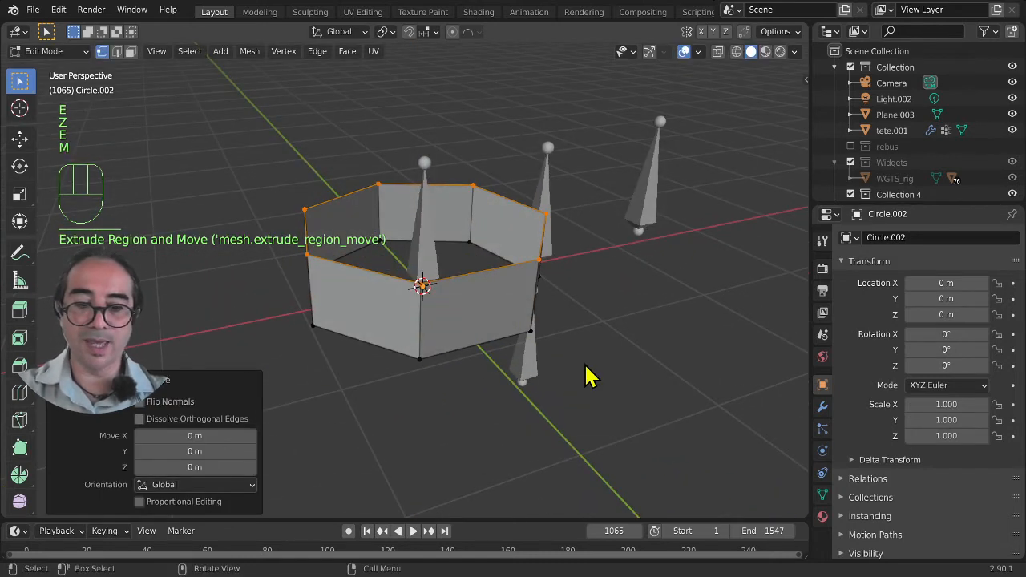
key("m")
left_click(586, 366)
middle_click_drag(584, 362, 421, 239)
Close the underside of the prism by extruding its lower edge loop in place and merging it At Center.
left_click(408, 208, "alt")
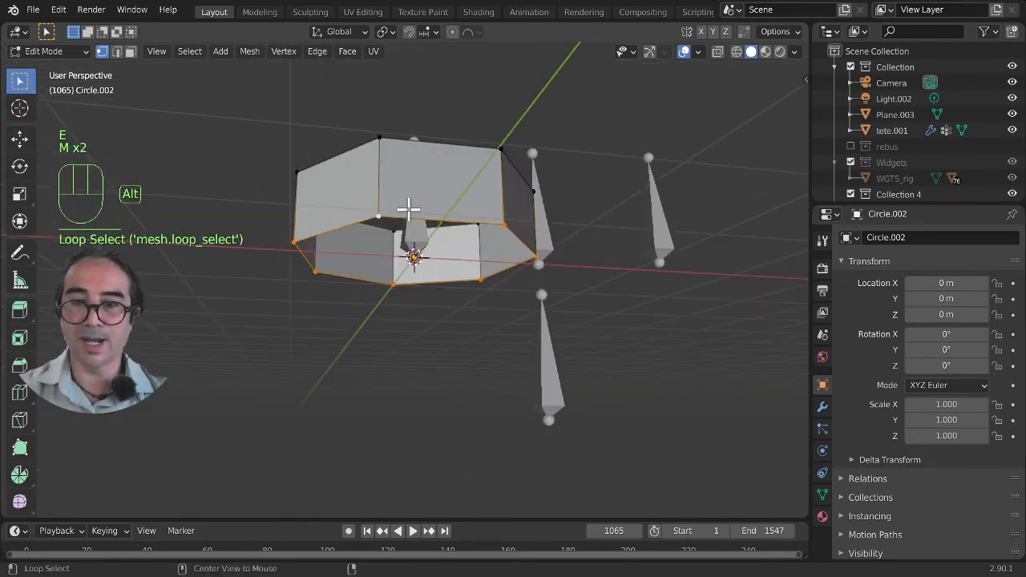
middle_click_drag(450, 305, 453, 323)
key("e")
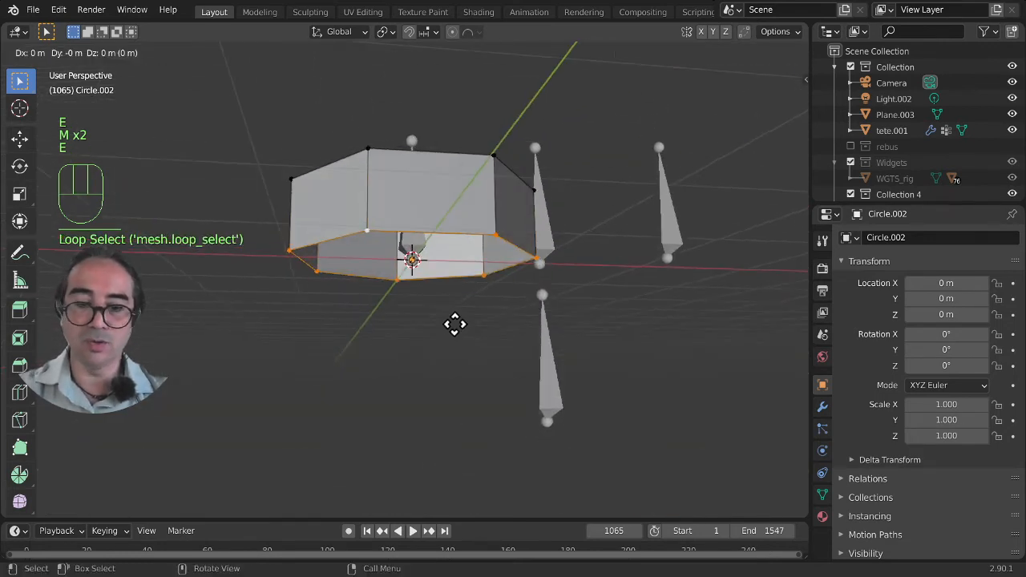
key("Return")
right_click(458, 339)
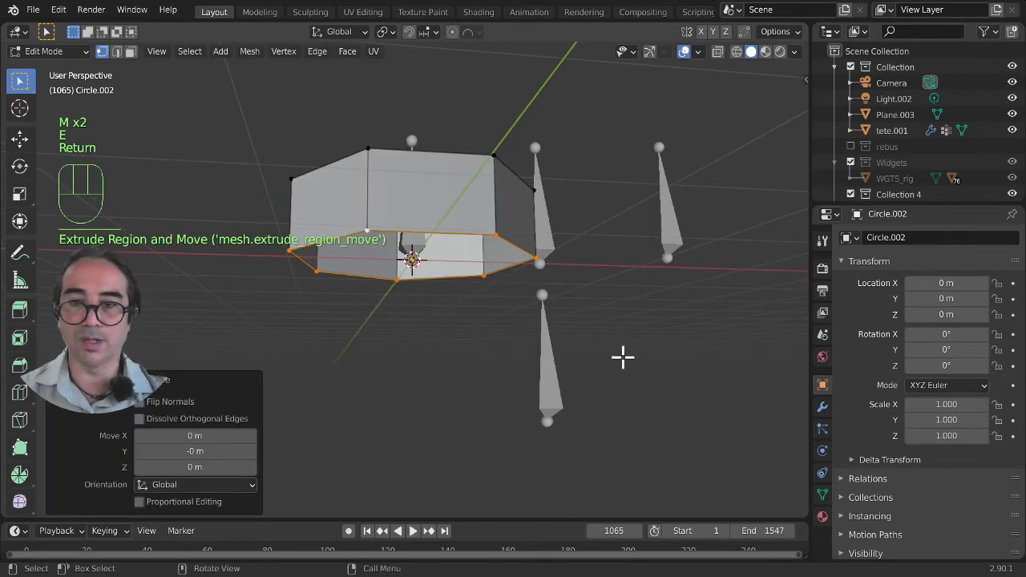
key("m")
left_click(411, 346)
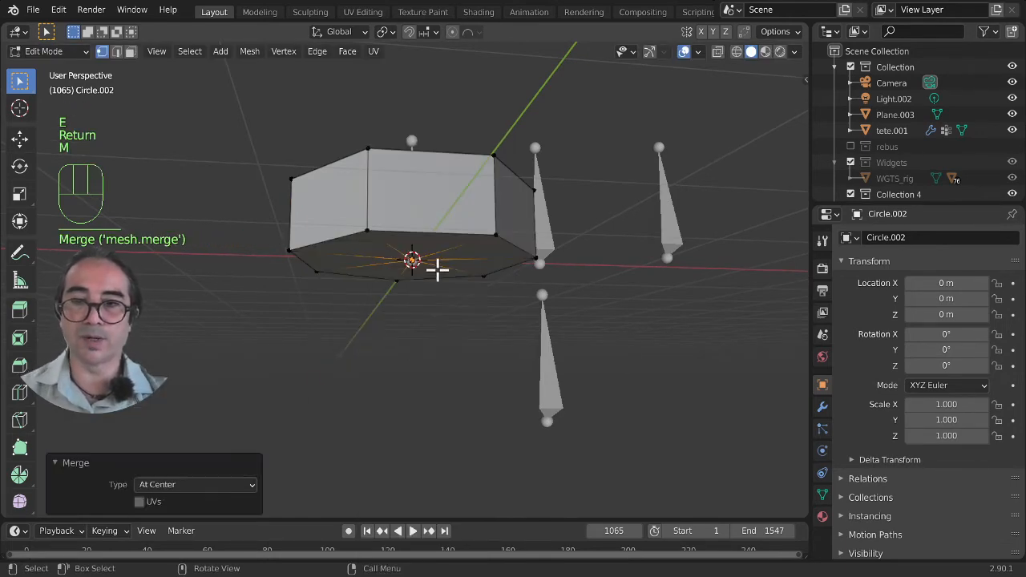
Extrude the prism's seven side faces individually outward by about 0.76 m to form the gear teeth.
middle_click_drag(438, 270, 448, 353)
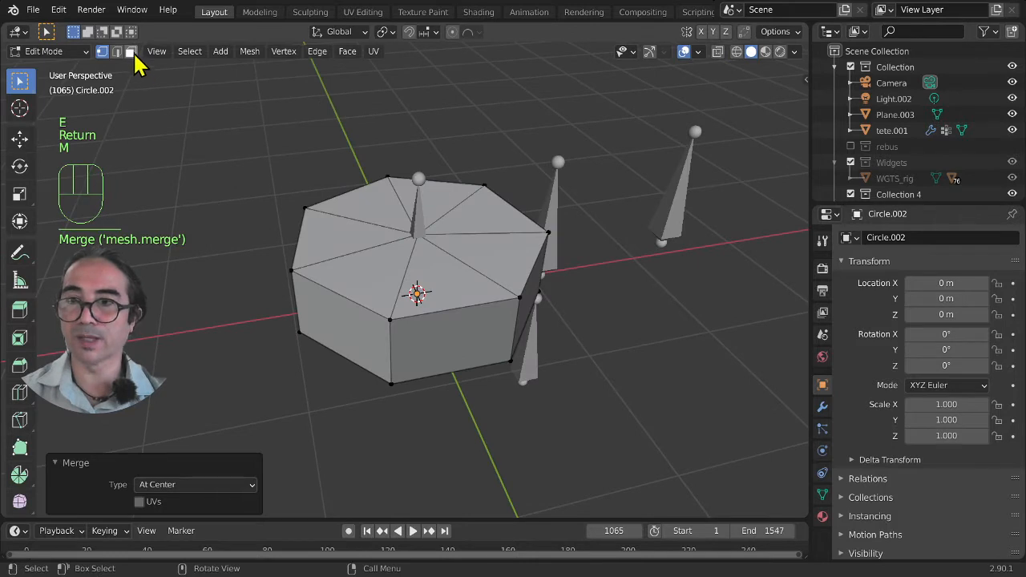
left_click(131, 51)
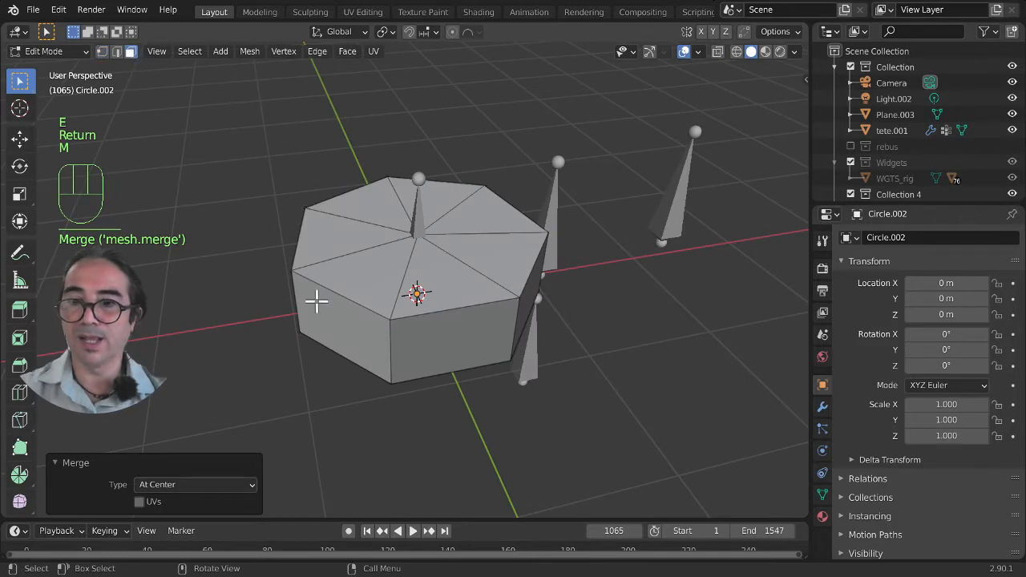
left_click(380, 337, "alt")
left_click(20, 311)
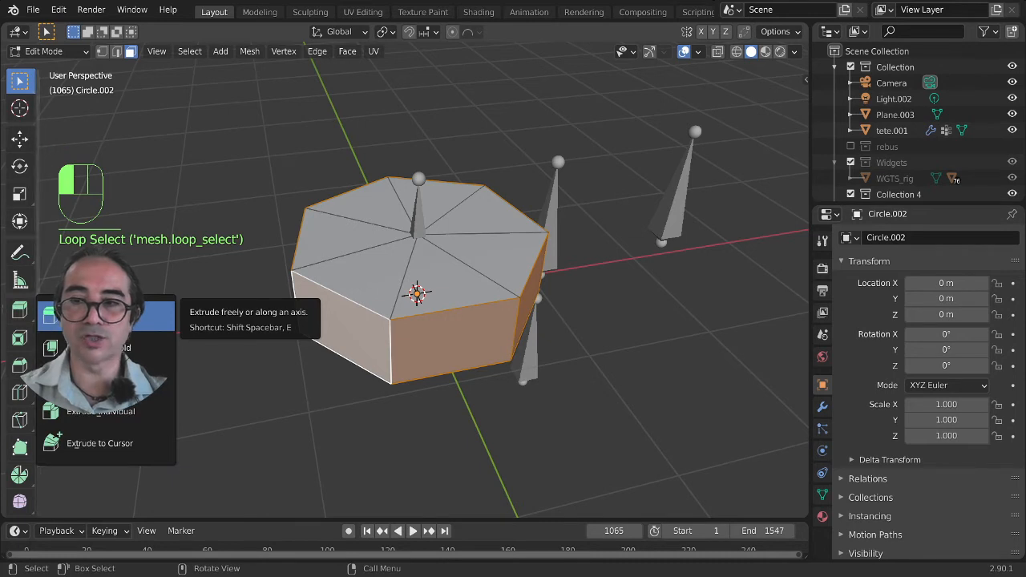
left_click(110, 412)
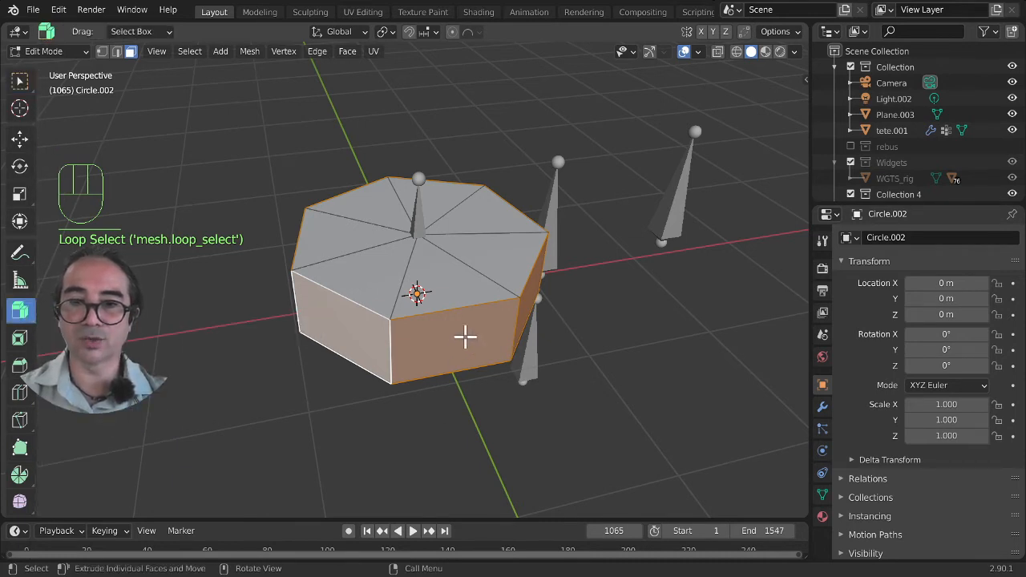
left_click_drag(465, 337, 495, 385)
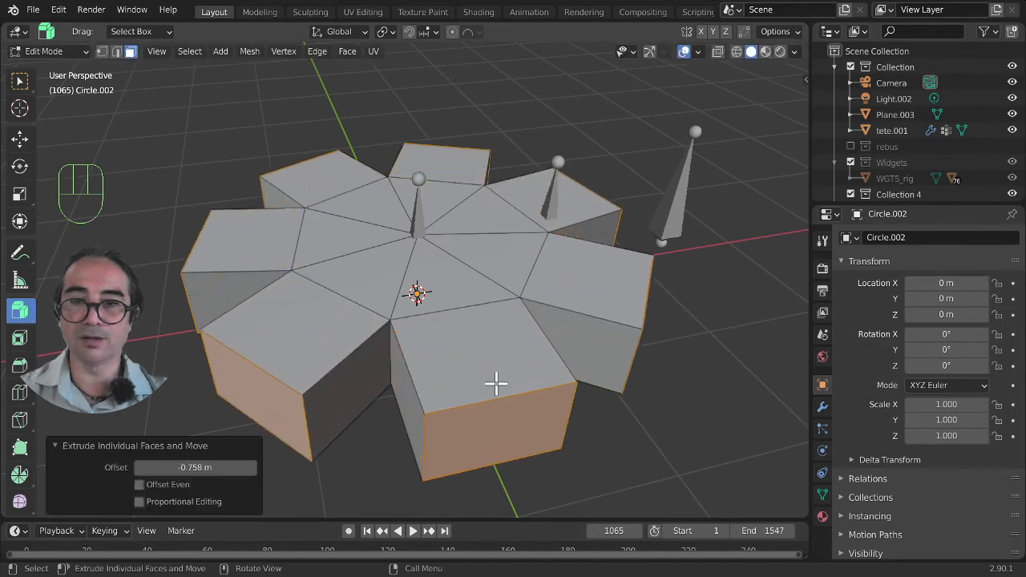
Taper the teeth by scaling their outer faces to about 0.545 around Individual Origins, and stretch those faces back along Z.
middle_click_drag(495, 385, 454, 360)
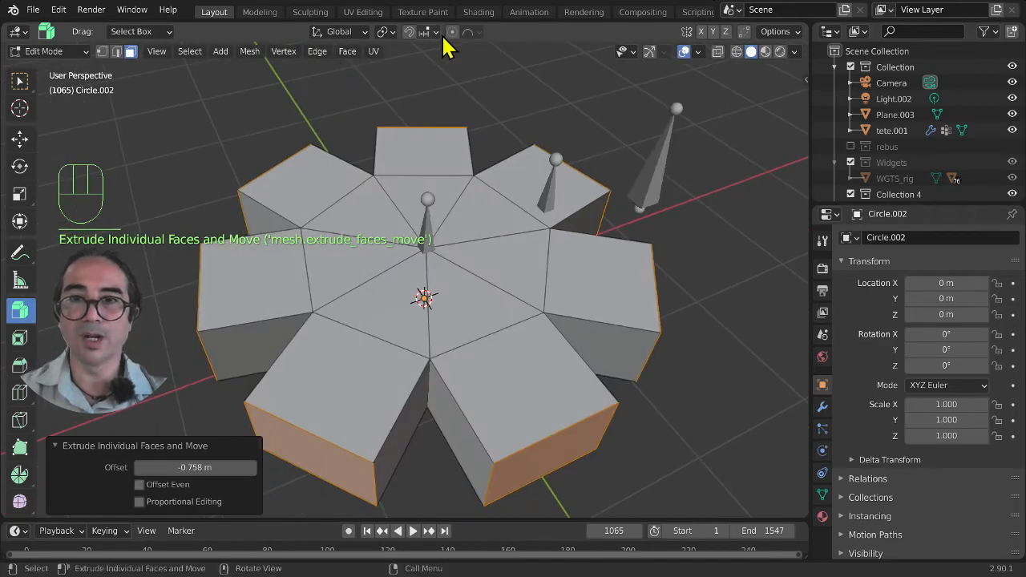
left_click(386, 32)
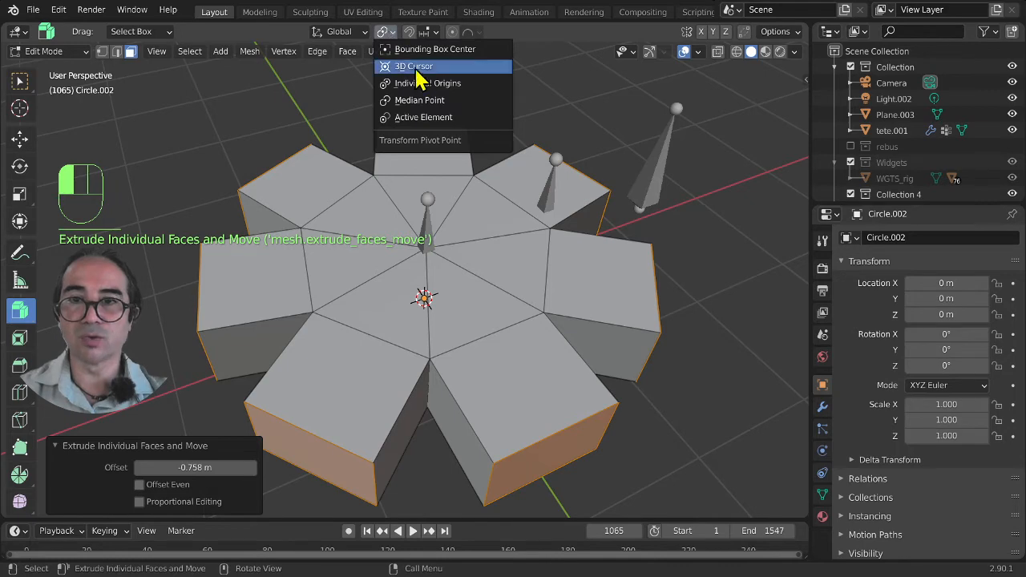
left_click(433, 98)
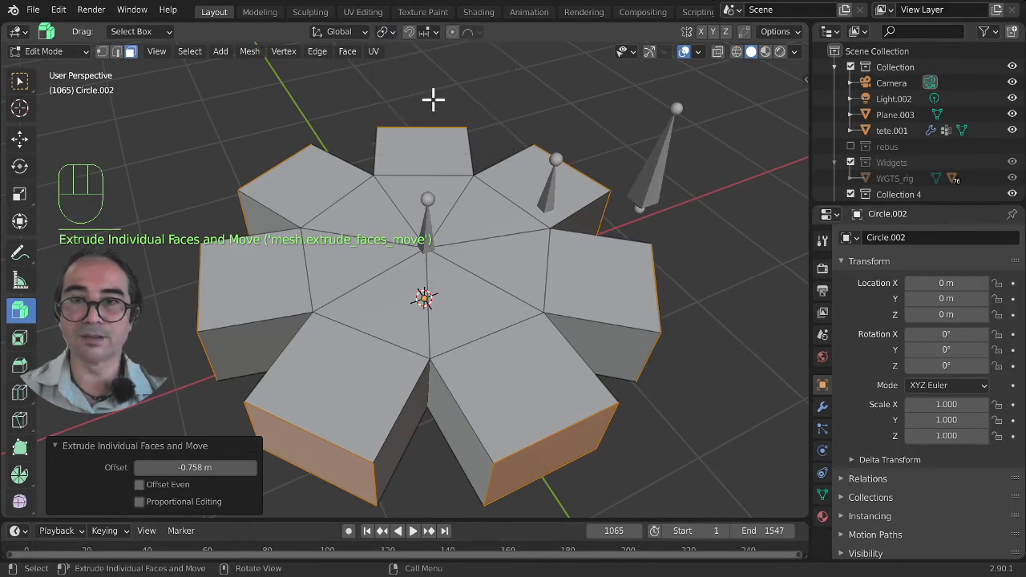
left_click(386, 32)
left_click(438, 84)
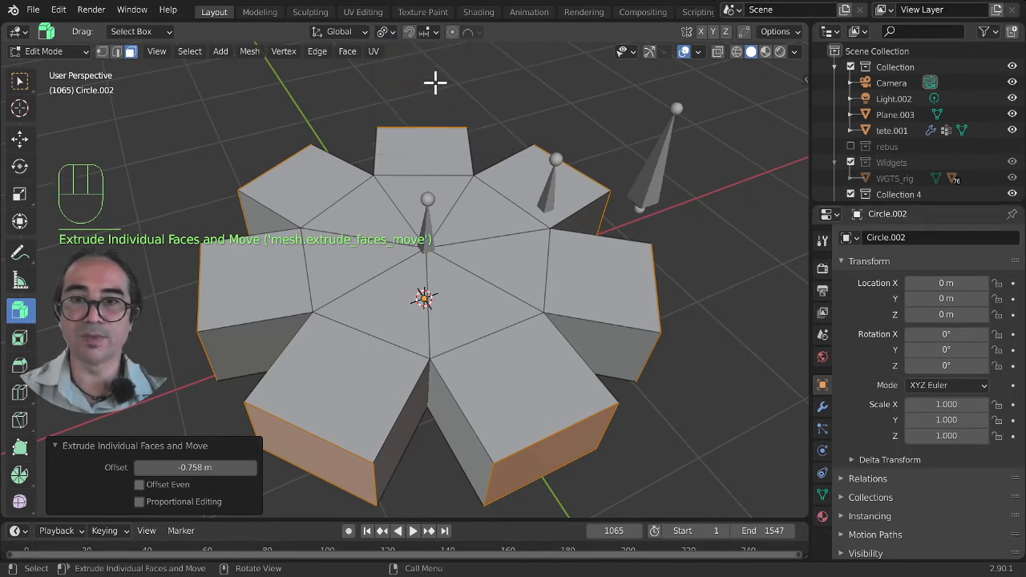
middle_click_drag(557, 334, 561, 345)
key("s")
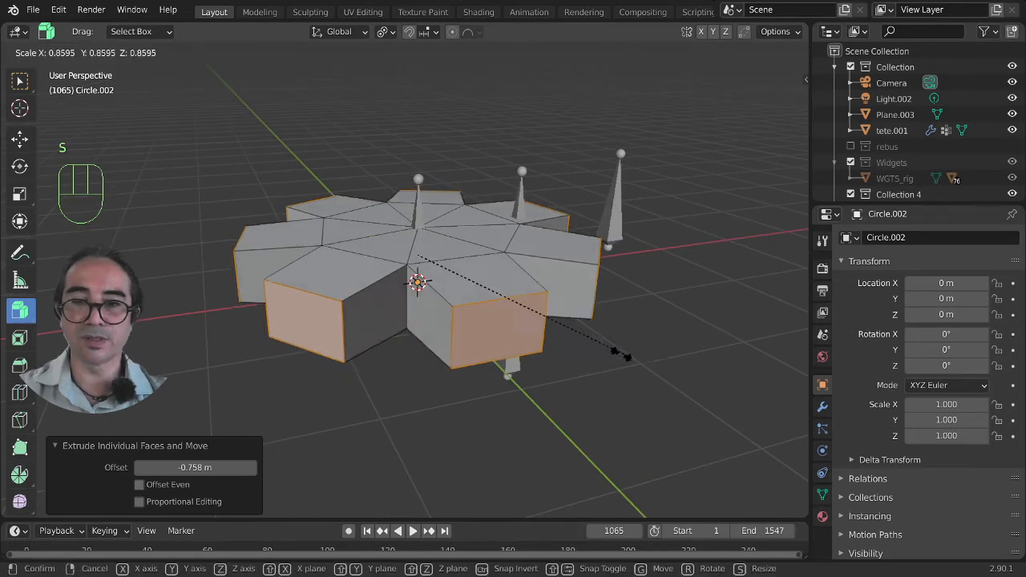
left_click(535, 341)
key("s")
key("z")
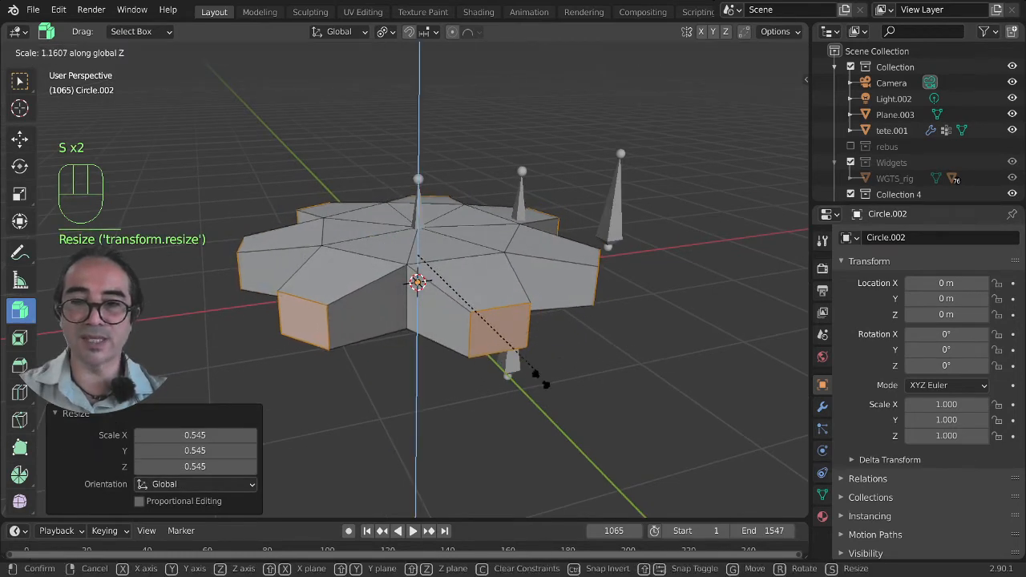
left_click(533, 456)
Scale the entire gear mesh down to about 0.48 in Edit Mode.
middle_click_drag(533, 456, 540, 403)
key("Tab")
key("Tab")
key("a")
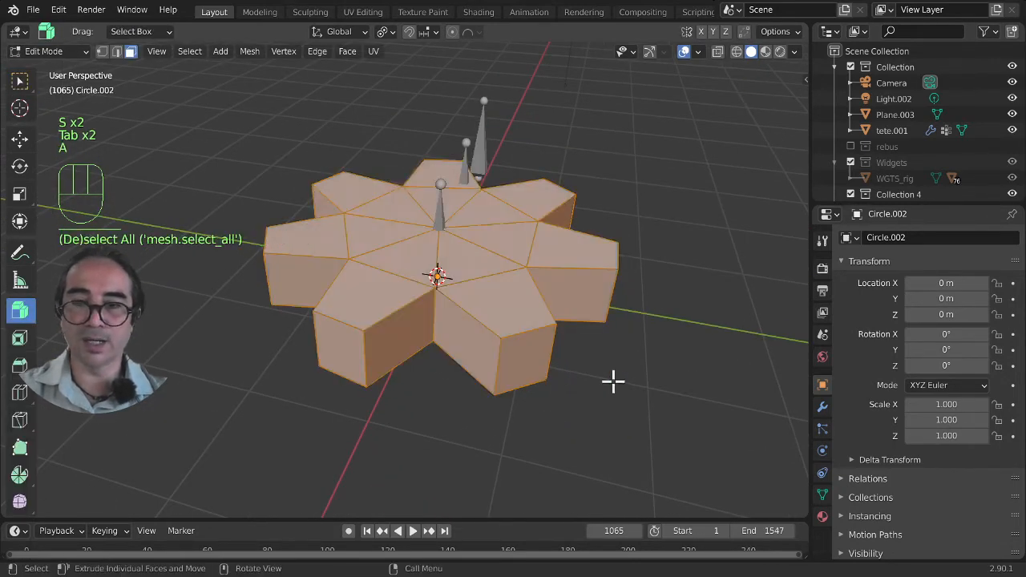
key("q")
key("s")
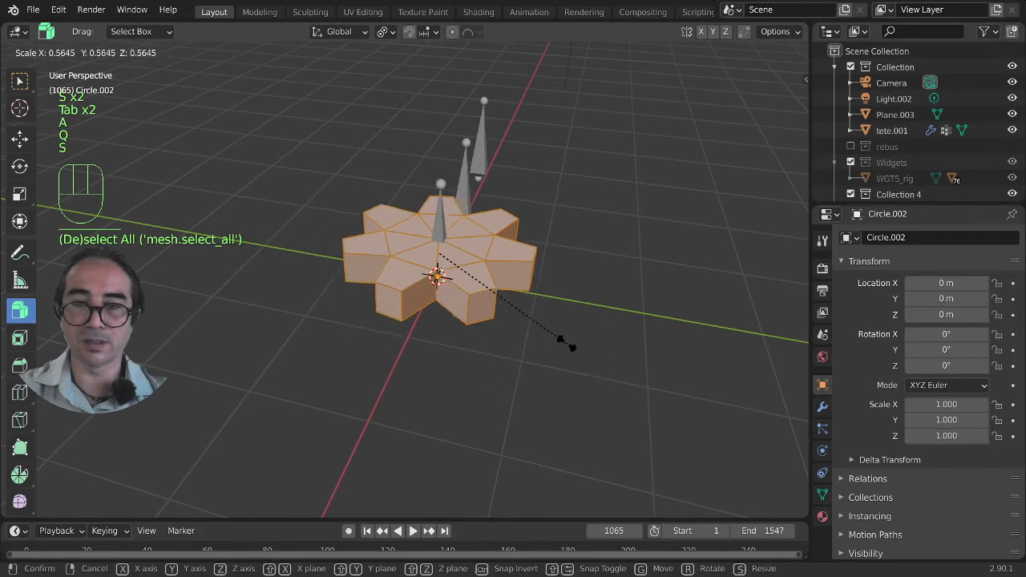
left_click(551, 331)
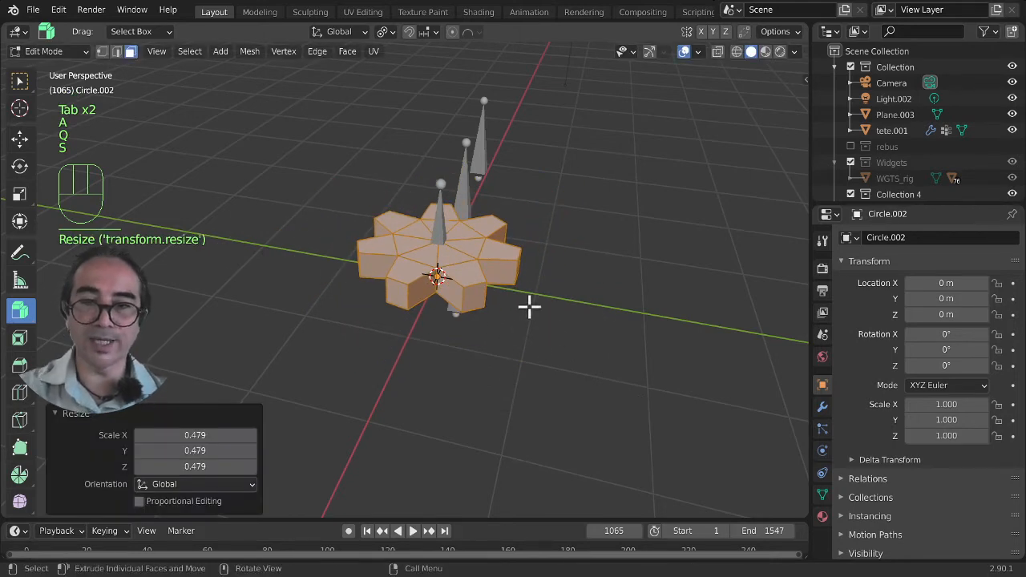
Parent the gear to the bone of the armature at its center, using the Bone parent type.
middle_click_drag(600, 419, 407, 217)
key("Tab")
left_click(417, 195, "shift")
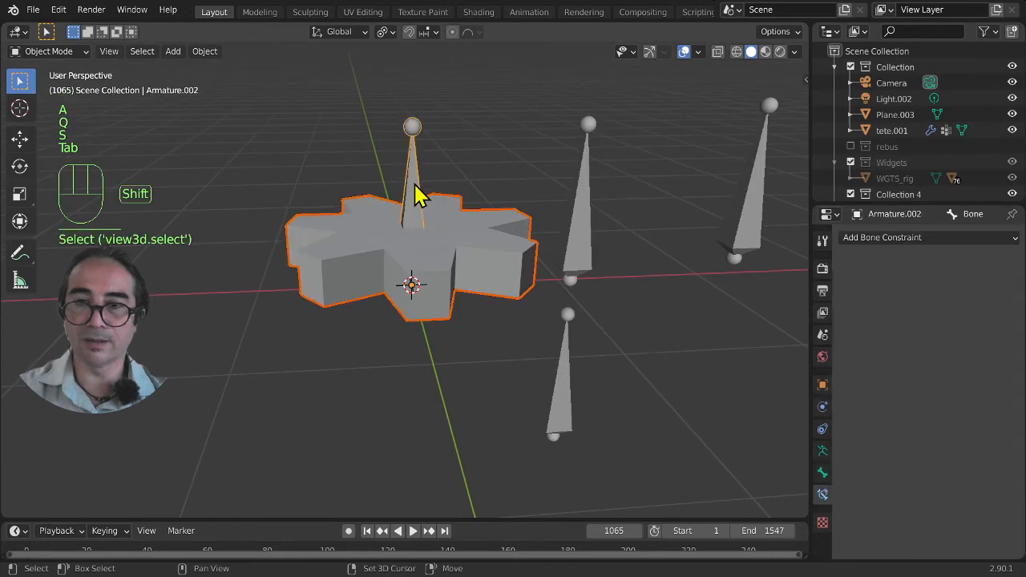
key("ctrl+Tab")
left_click(423, 218)
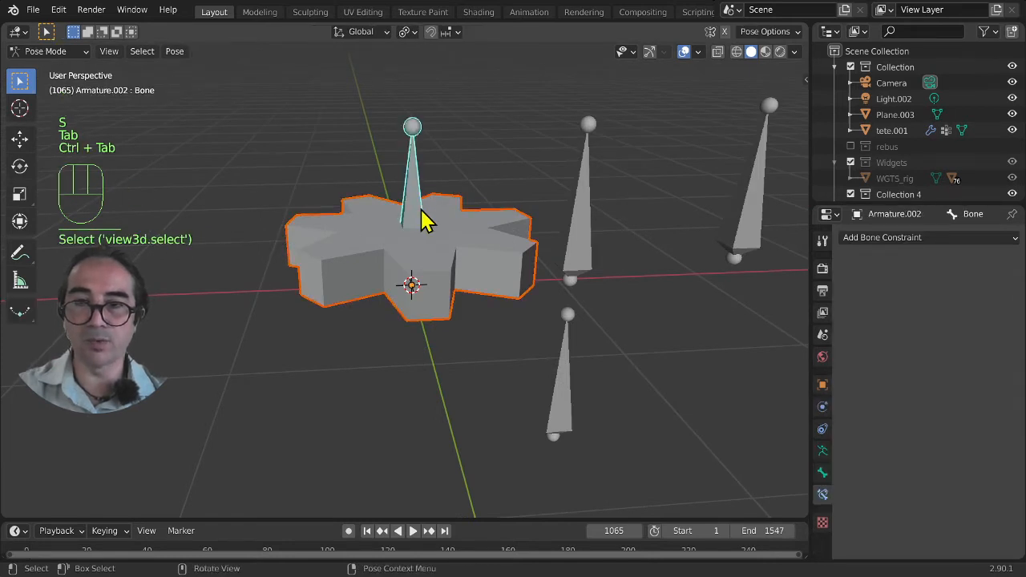
key("ctrl+Tab")
middle_click_drag(533, 252, 443, 339)
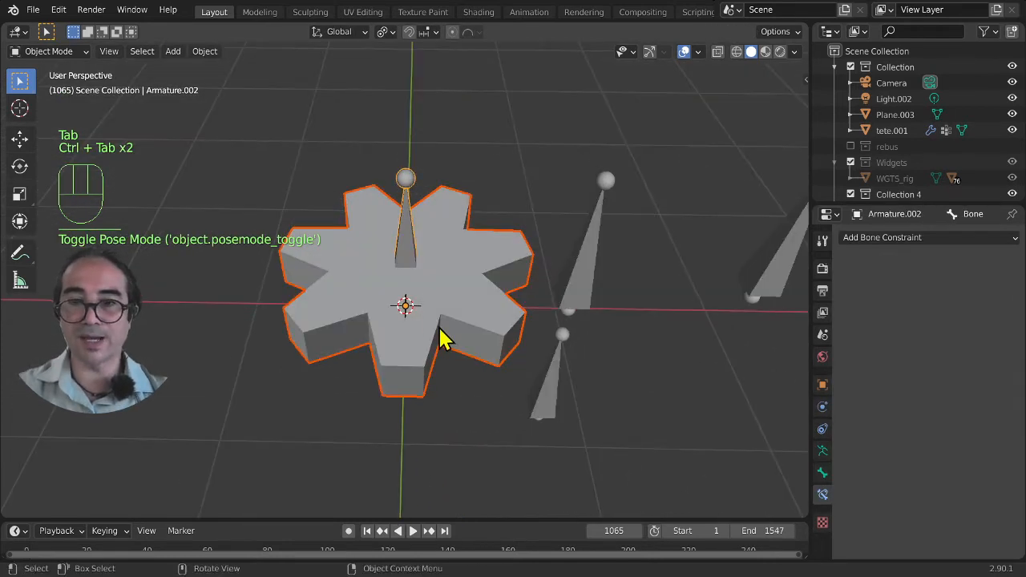
left_click(412, 229, "shift")
left_click(412, 229, "shift")
key("ctrl+p")
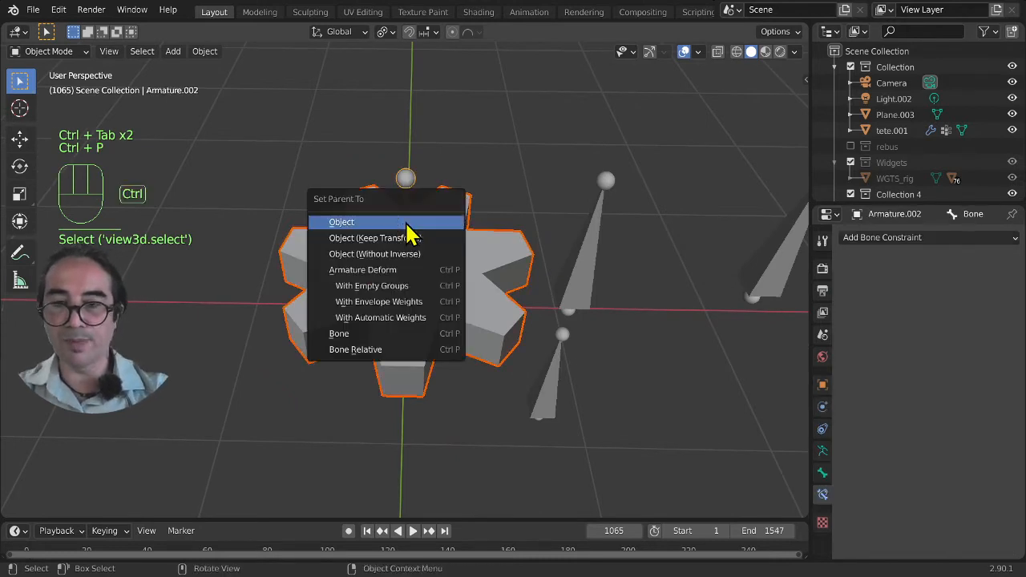
key("Down")
key("Down")
key("Down")
key("Down")
key("Down")
key("Down")
key("Down")
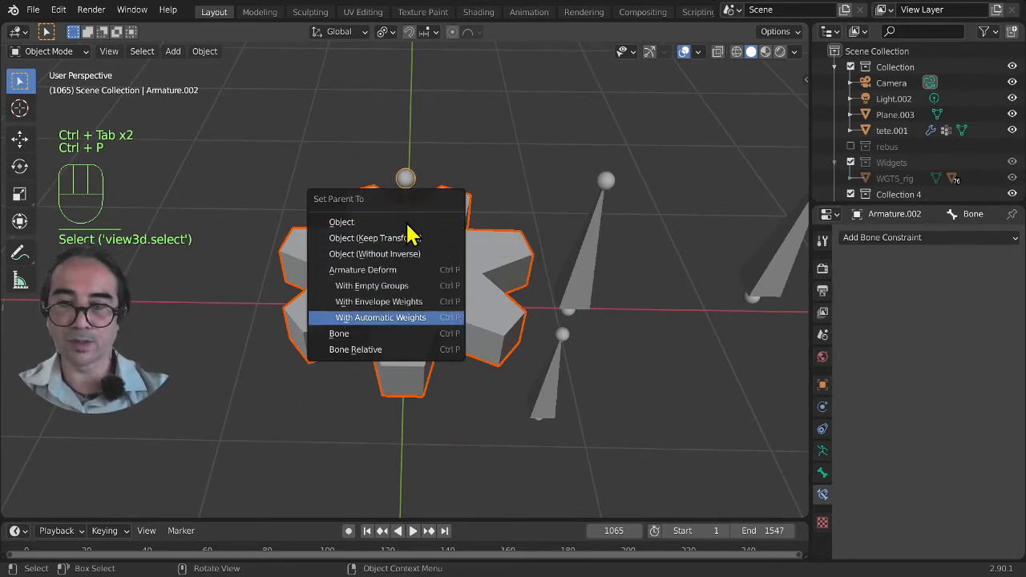
key("Return")
Duplicate the gear together with its armature in top view, placing the copy beyond the original along positive Y with the teeth meshing.
scroll(409, 233, "down", 2)
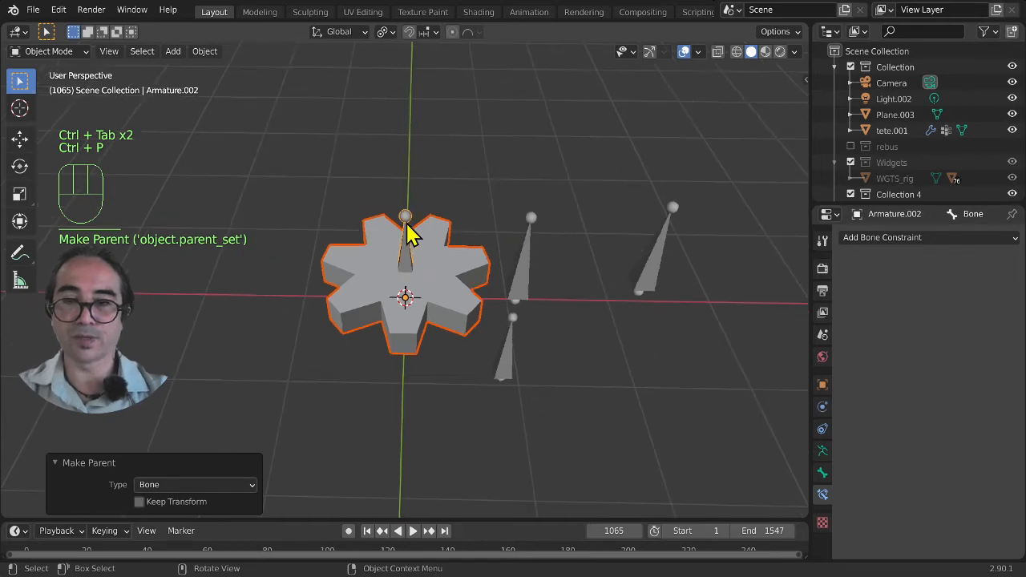
left_click(407, 302)
left_click(401, 320, "shift")
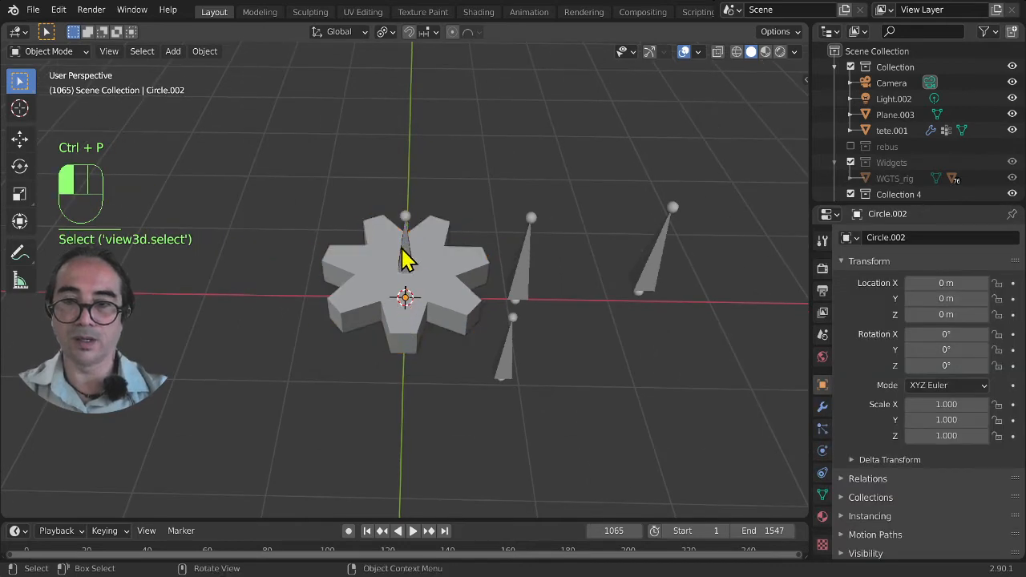
left_click(406, 255, "shift")
left_click(403, 298)
key("KP_7")
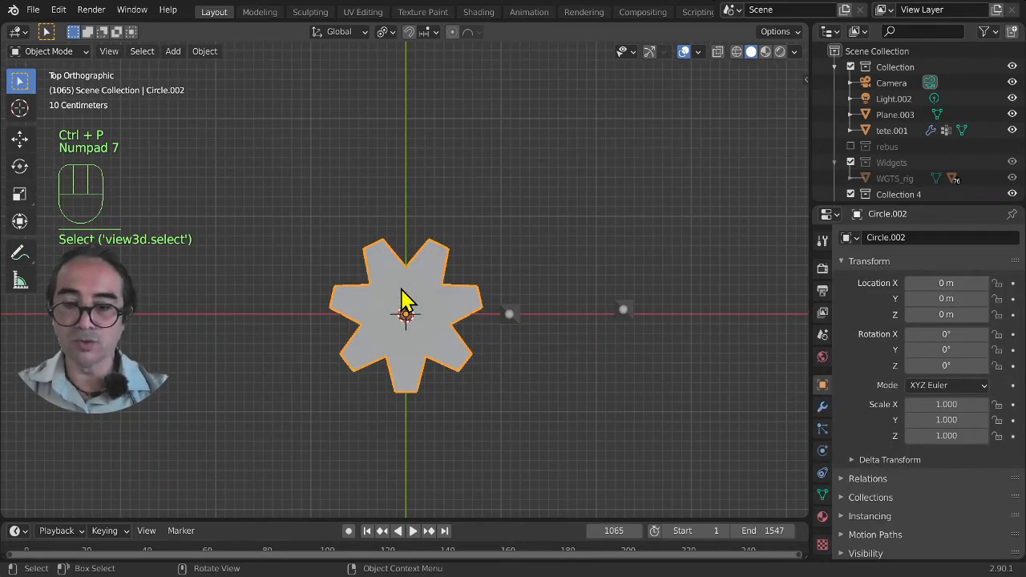
key("shift+d")
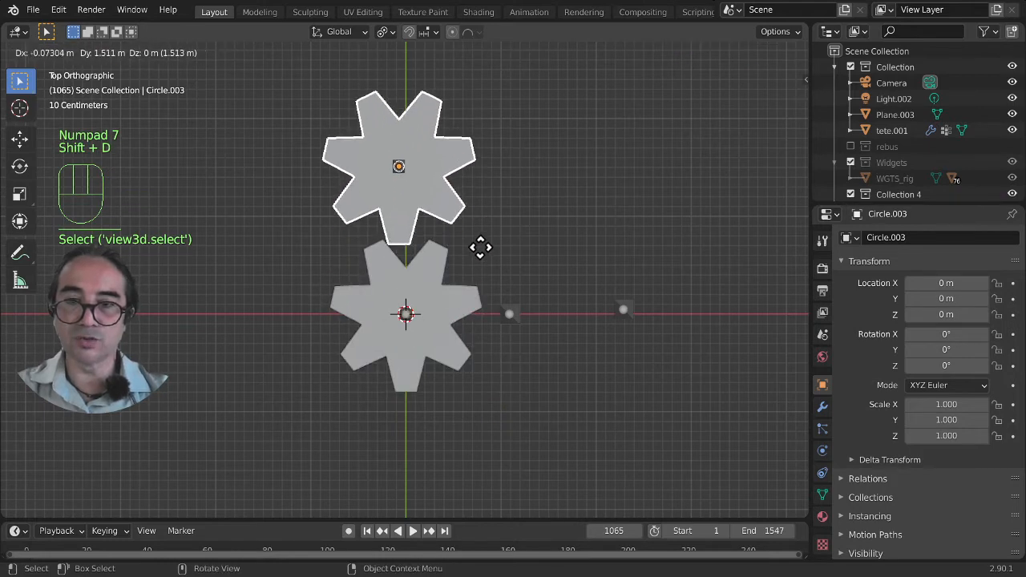
left_click(492, 265)
Inspect the bones of the duplicated gear's armature and the separate armatures, including the Copy Rotation constraint settings on the front one.
middle_click_drag(465, 424, 385, 265, "shift")
left_click(538, 187)
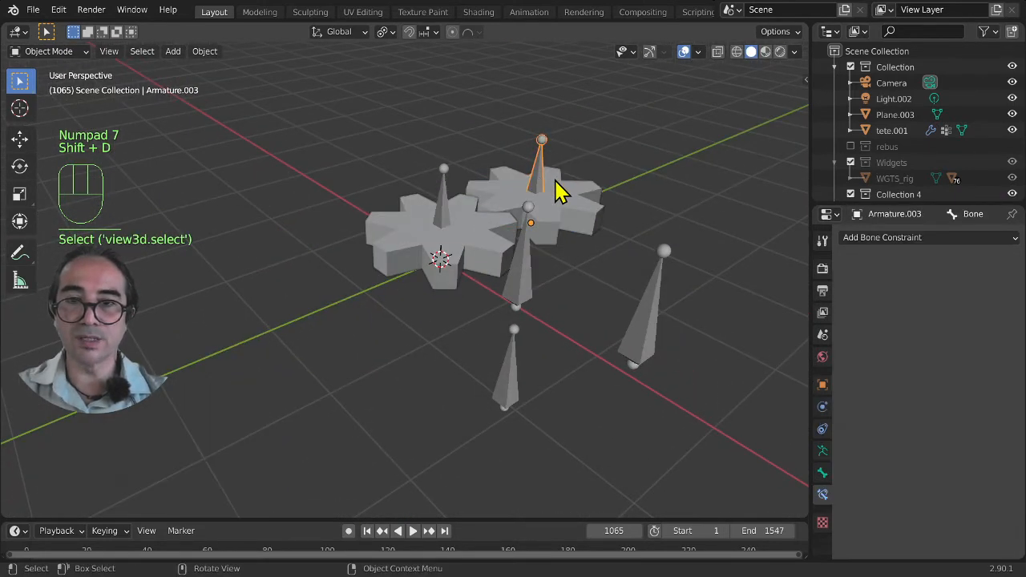
key("ctrl+Tab")
left_click(543, 166)
middle_click_drag(479, 310, 467, 251)
left_click(695, 231)
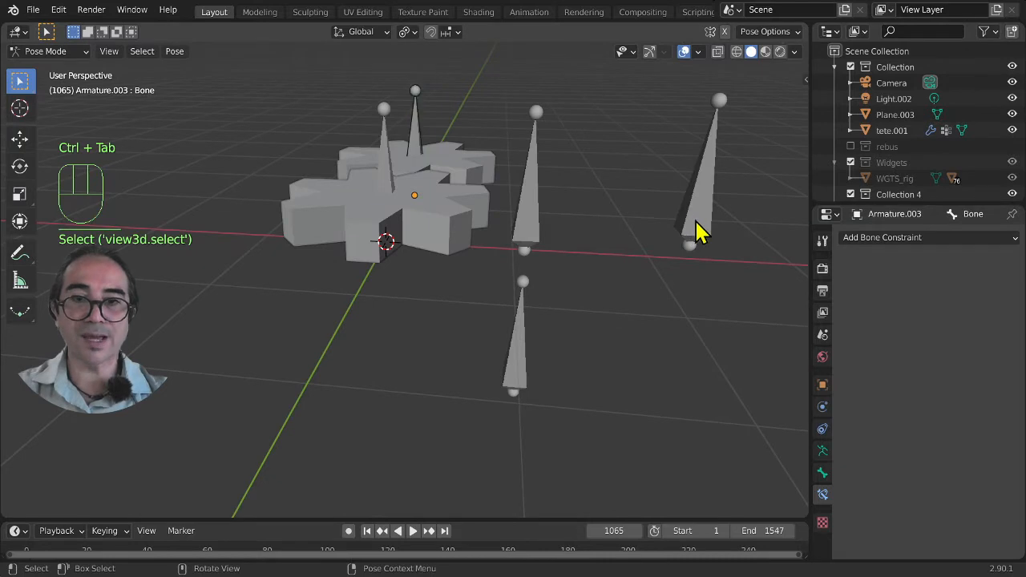
key("ctrl+Tab")
left_click(709, 235)
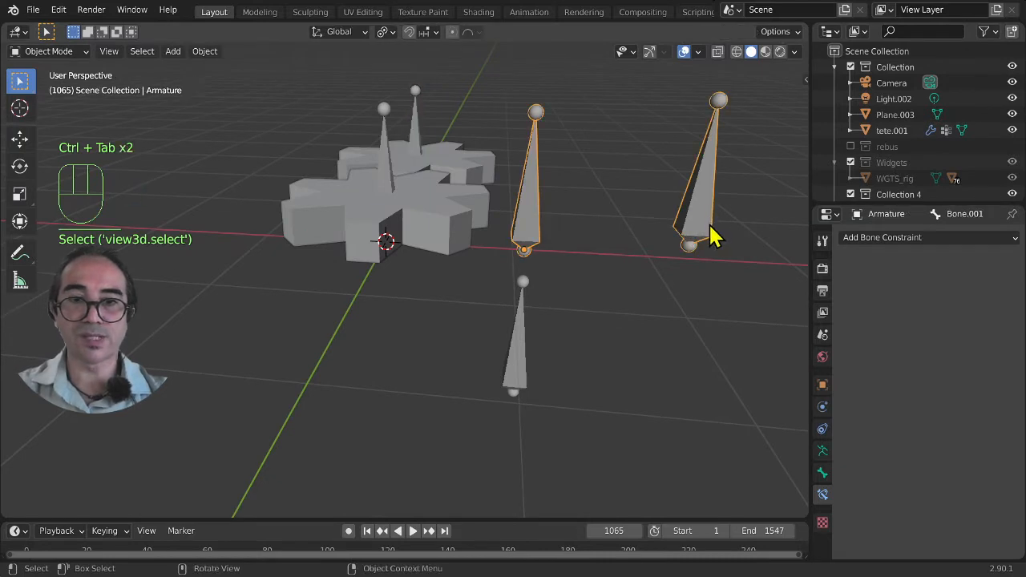
left_click(517, 376)
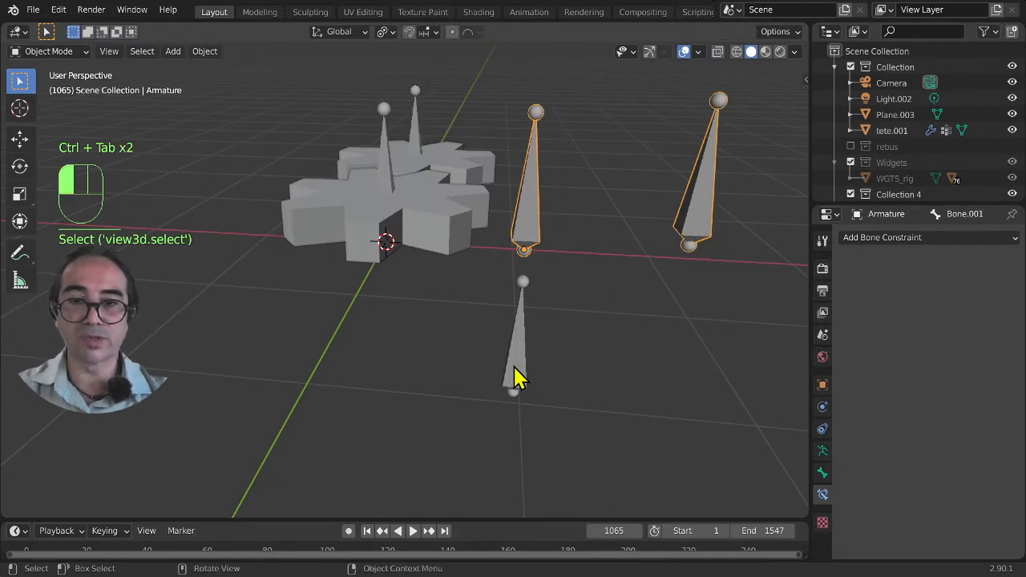
left_click(418, 121)
key("ctrl+Tab")
left_click(416, 120)
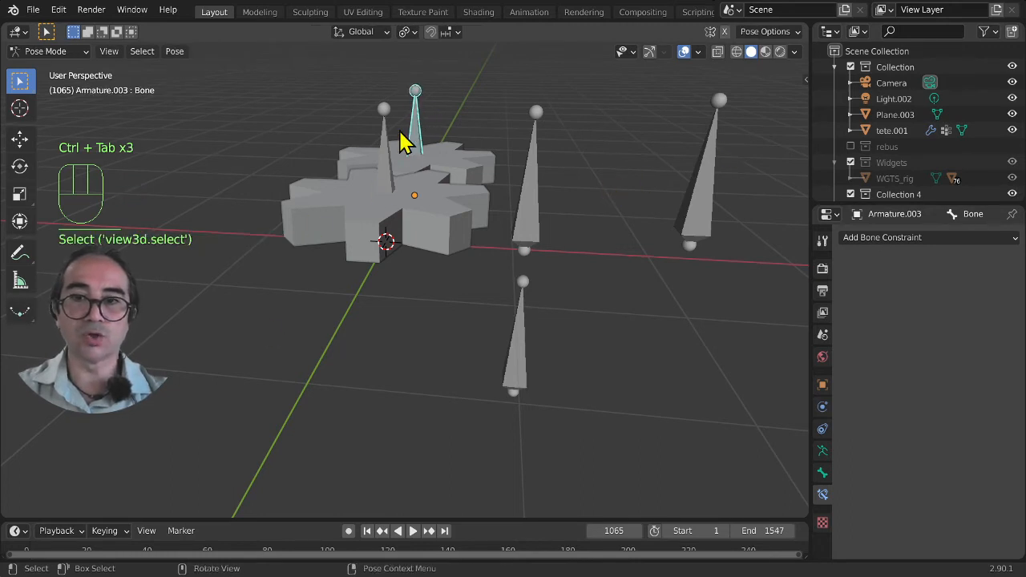
key("ctrl+Tab")
left_click(518, 377)
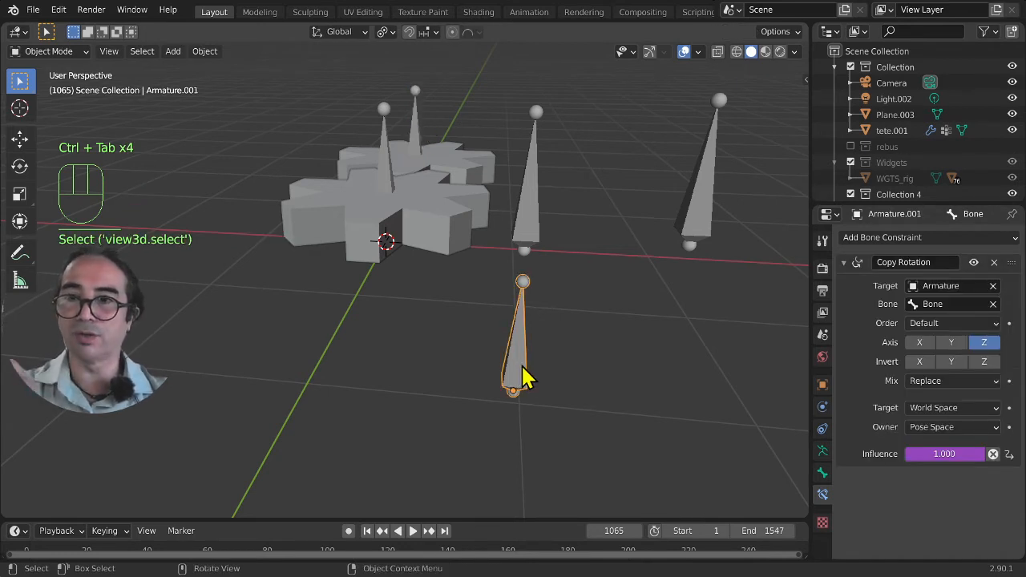
Add a Copy Rotation bone constraint to the duplicated gear's bone in Pose Mode.
left_click(417, 129)
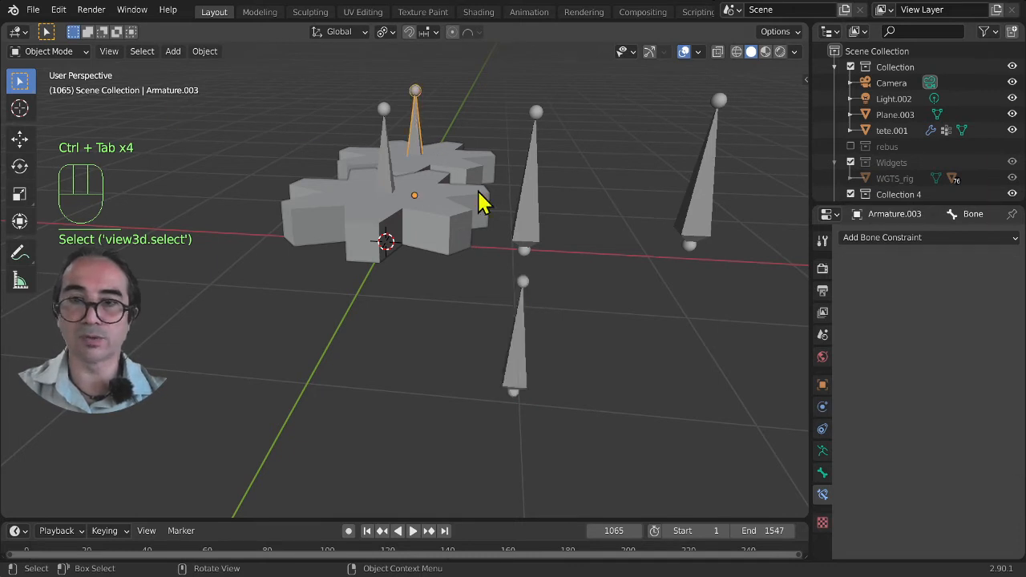
left_click(888, 237)
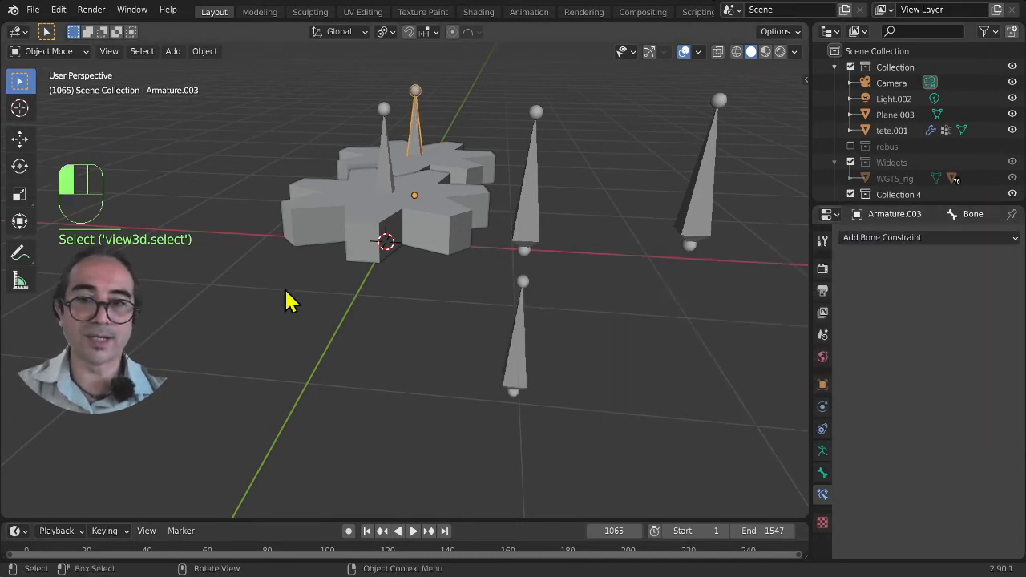
key("ctrl+Tab")
left_click(417, 147)
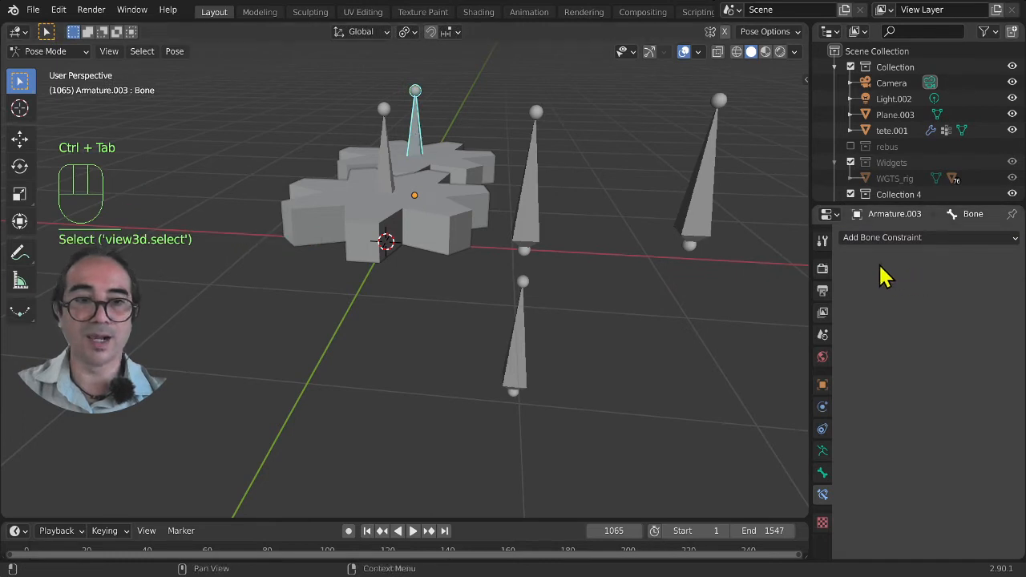
left_click(862, 237)
left_click(770, 292)
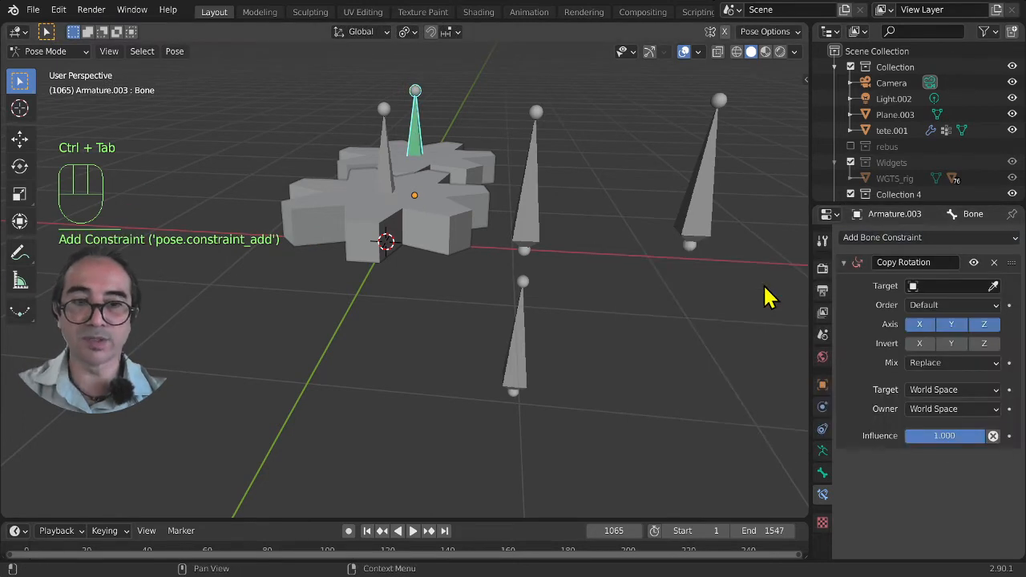
Limit the Copy Rotation constraint to the Z axis and set its owner space to Pose Space.
left_click(920, 324)
left_click(952, 325)
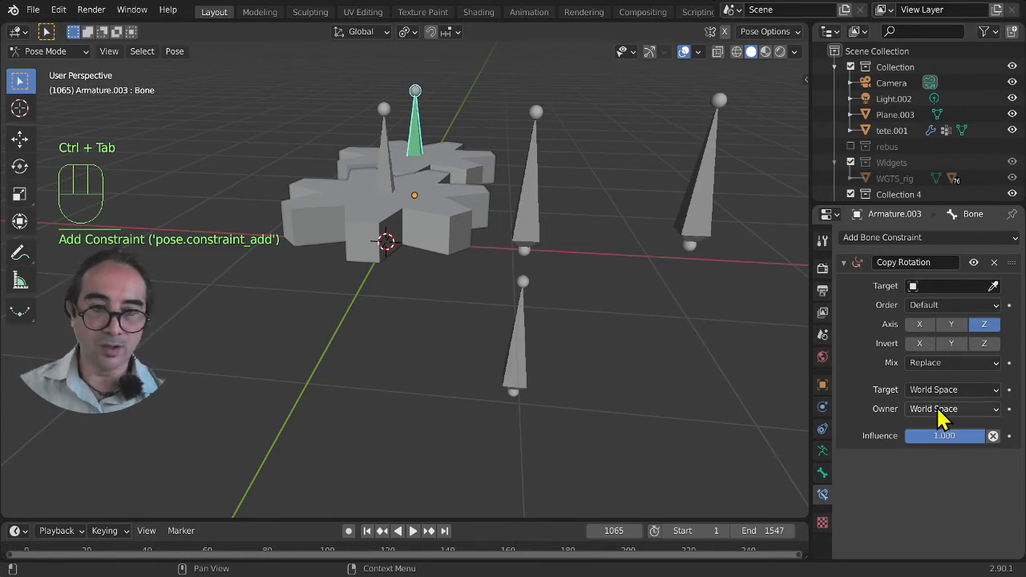
left_click(938, 410)
left_click(936, 442)
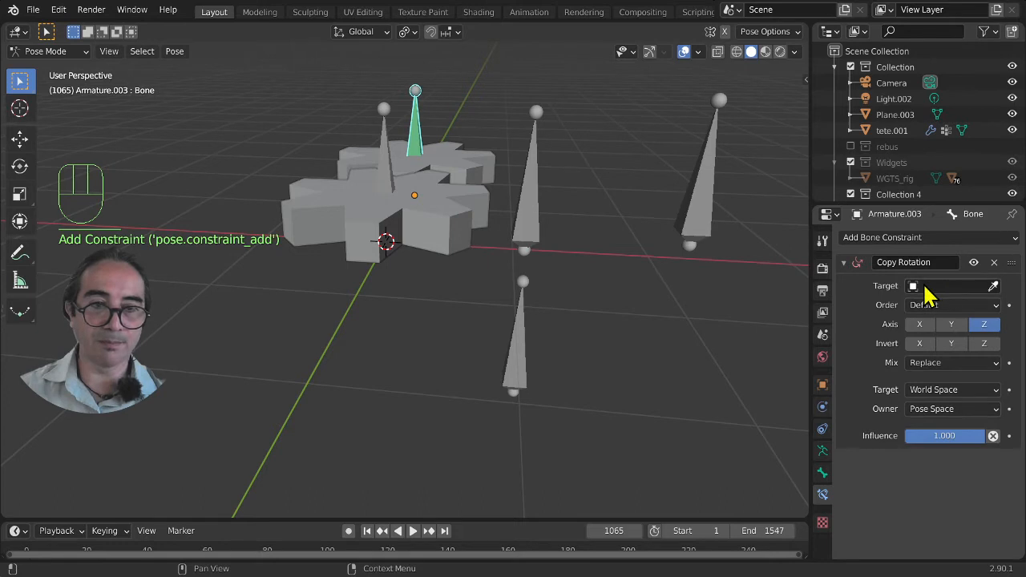
Set the Copy Rotation target to the bone "Bone" of Armature.001 and play the animation to check the duplicated gear's rotation.
left_click(950, 286)
left_click(907, 324)
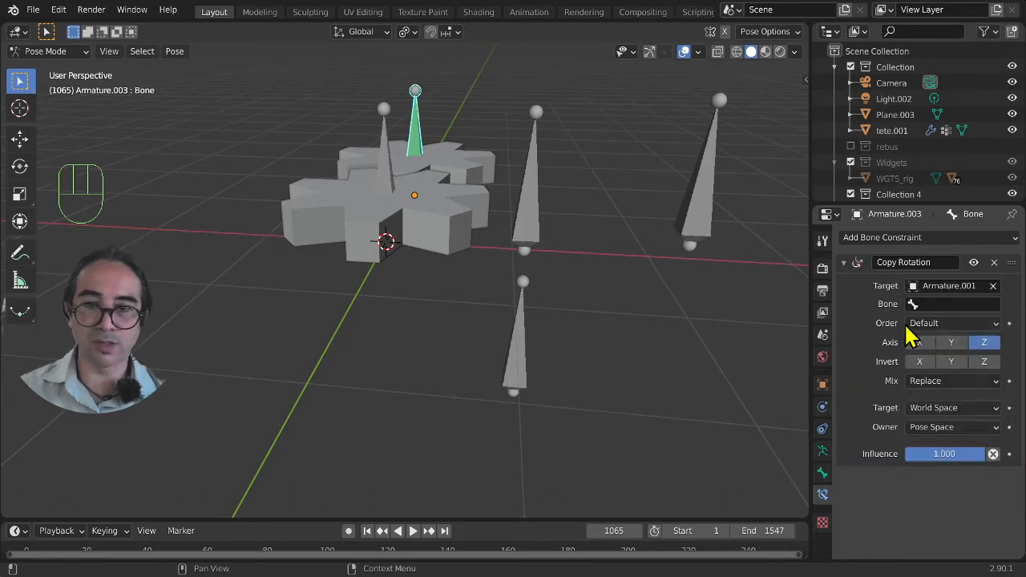
left_click(950, 305)
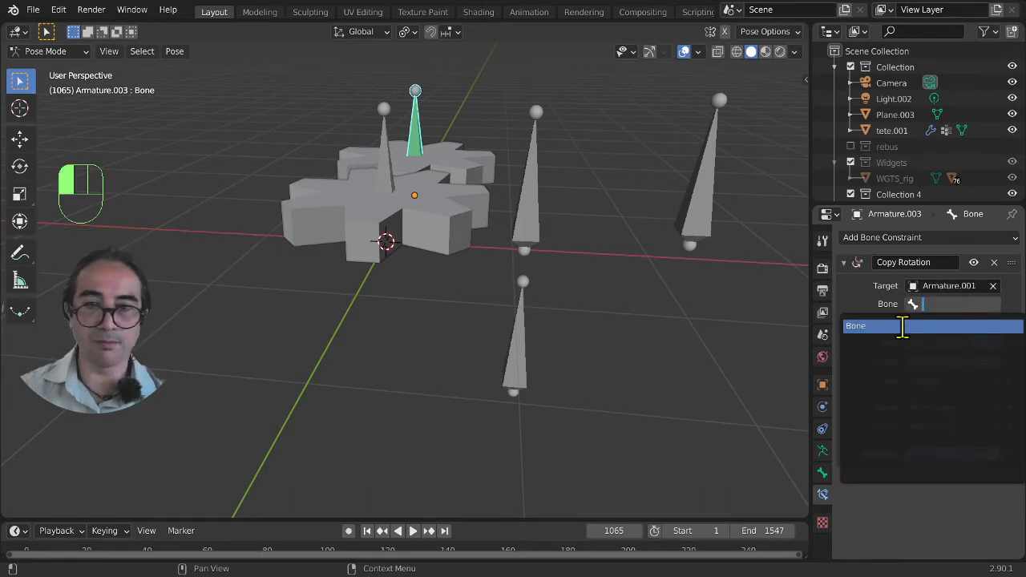
left_click(903, 327)
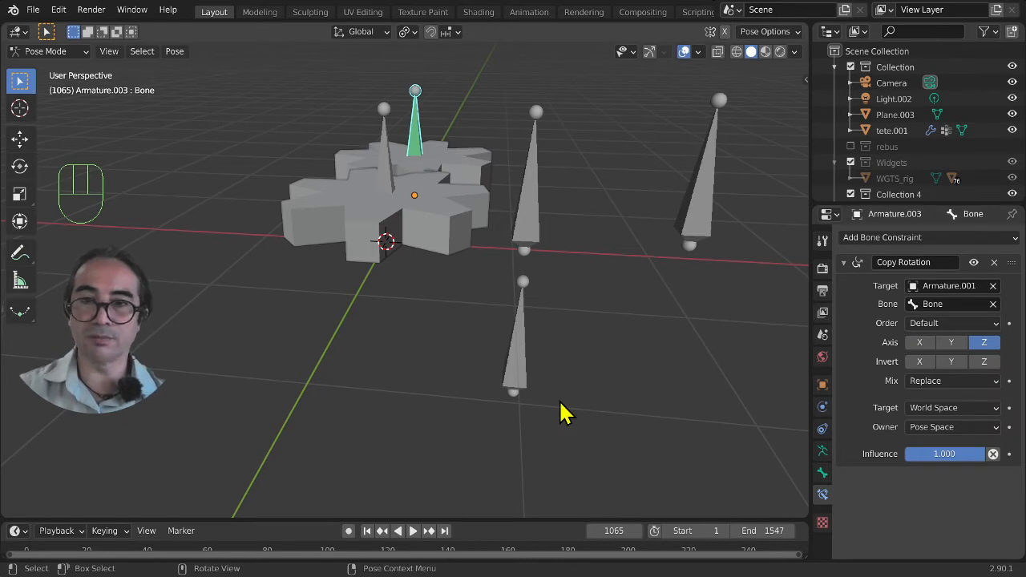
key("space")
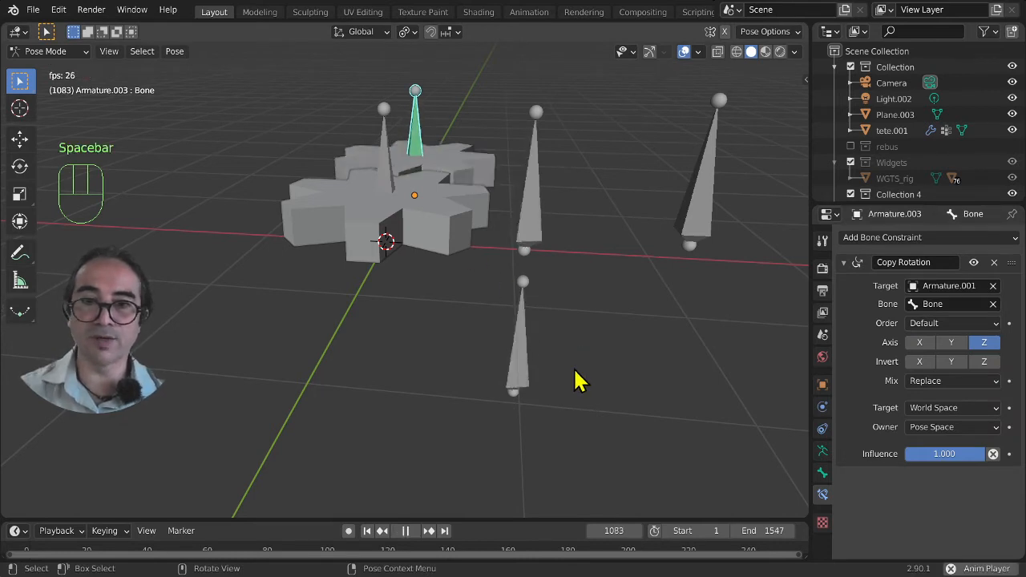
middle_click_drag(368, 337, 385, 341)
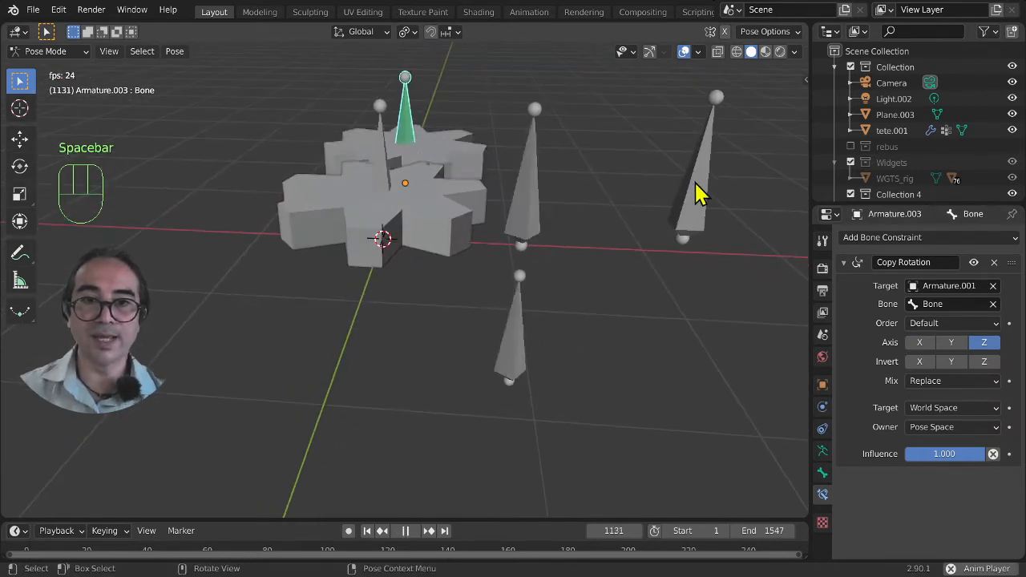
Move the far bone of the two-bone armature in Pose Mode about 0.15 m along X during playback.
key("ctrl+Tab")
left_click(694, 218)
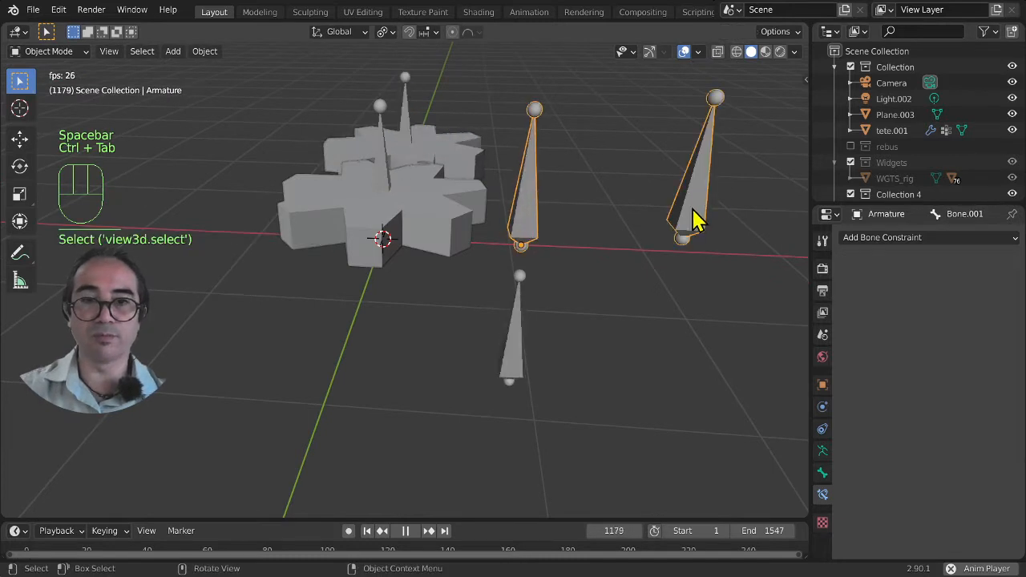
key("ctrl+Tab")
key("g")
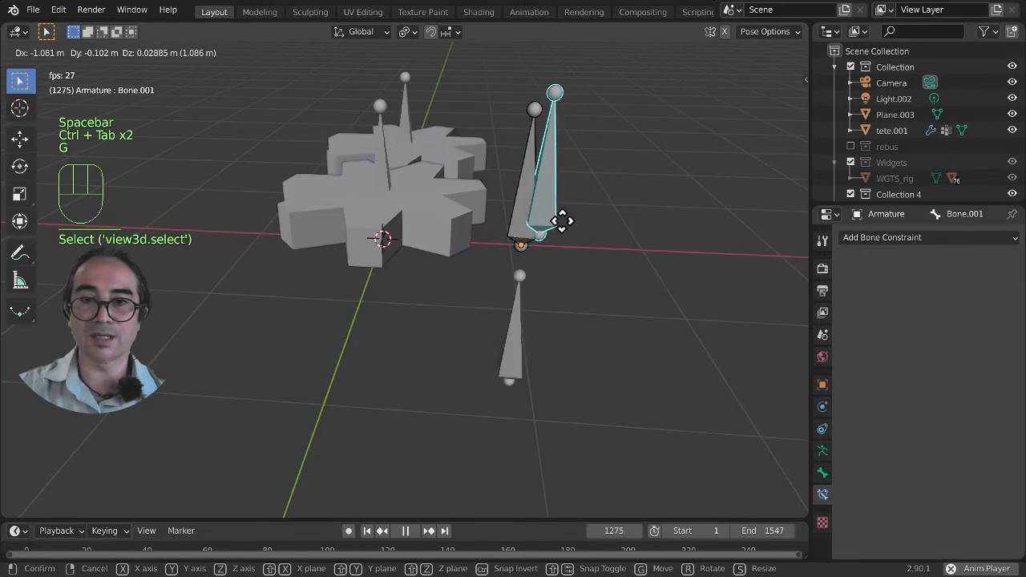
left_click(729, 233)
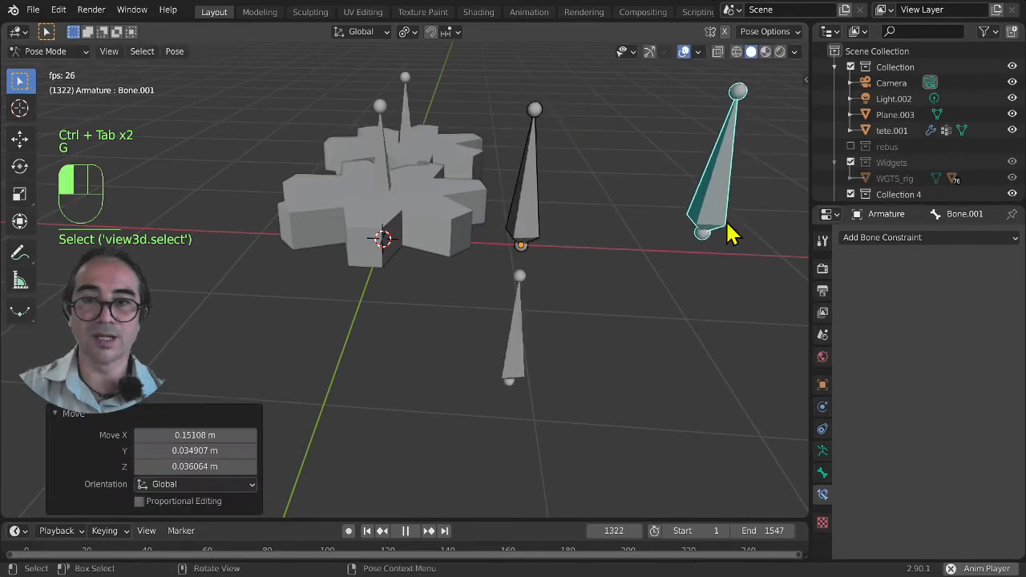
Delete the front gear together with its armature in Object Mode.
key("ctrl+Tab")
left_click(392, 202)
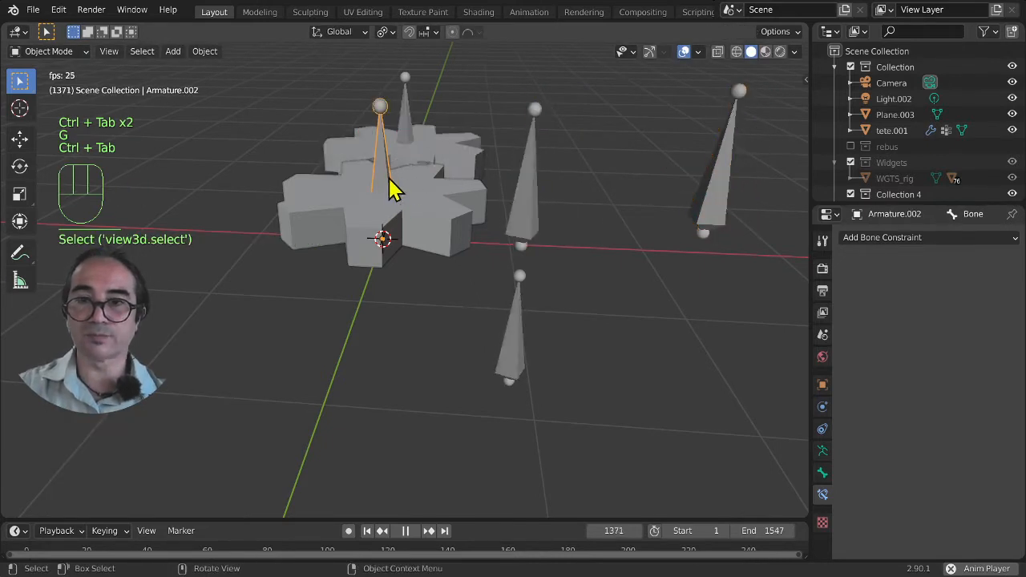
middle_click_drag(454, 263, 476, 274)
left_click(385, 227, "shift")
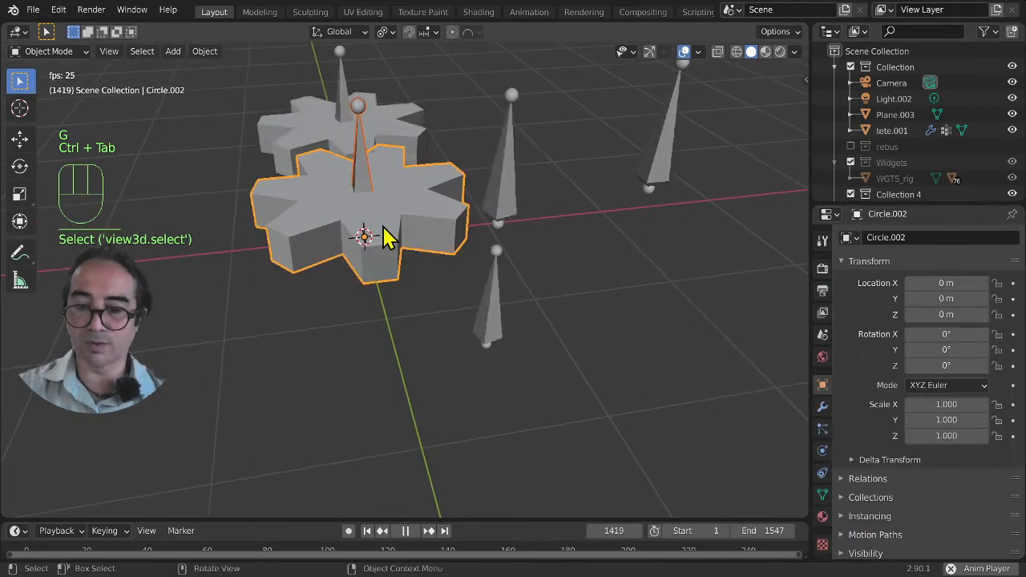
key("x")
left_click(384, 226)
Duplicate the remaining gear and its armature in top view, moving the copy about -0.5 m in X and -1.26 m in Y.
left_click(350, 126)
left_click(346, 129, "shift")
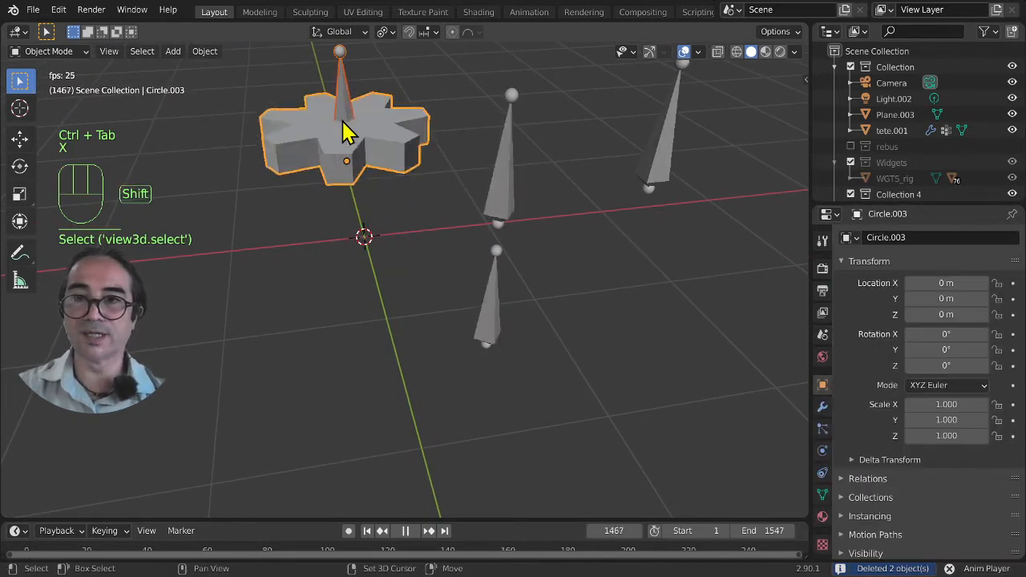
key("KP_7")
scroll(400, 289, "down", 3)
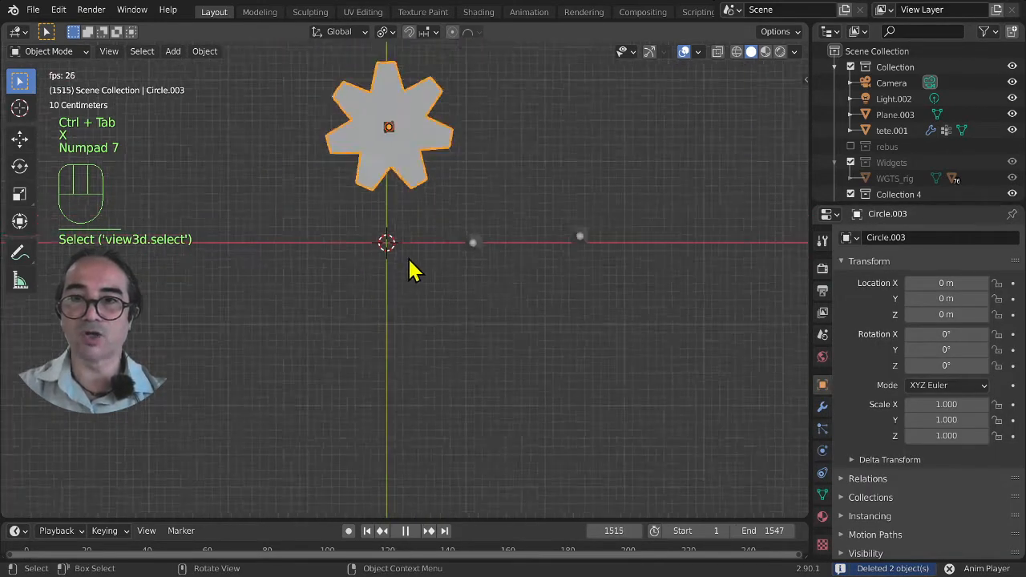
key("shift+d")
left_click(409, 289)
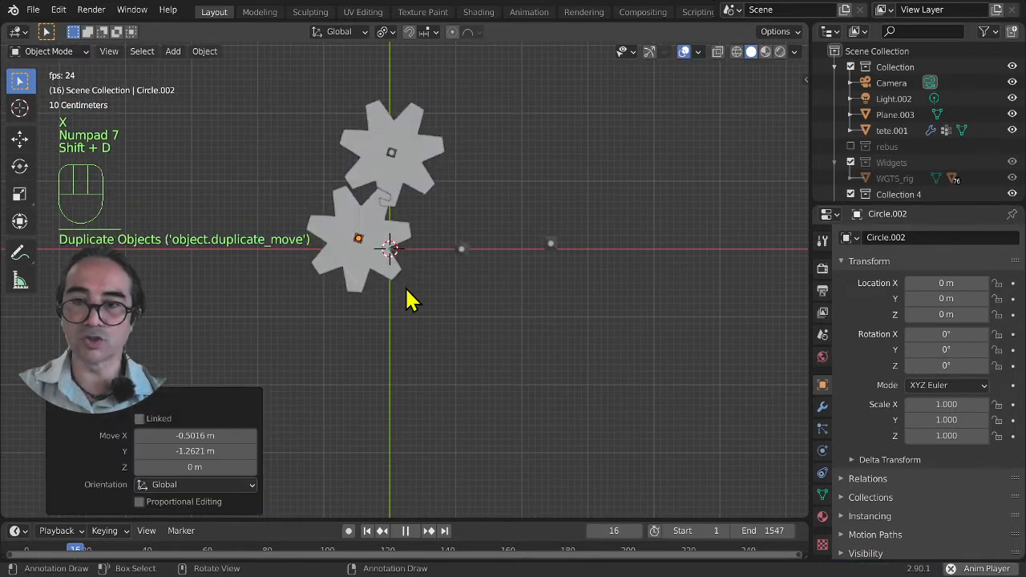
Invert the Z axis in the Copy Rotation constraint of the new gear's bone.
mouse_move(412, 298)
middle_mouse_down()
mouse_move(388, 308)
mouse_move(389, 280)
mouse_move(394, 287)
middle_mouse_up()
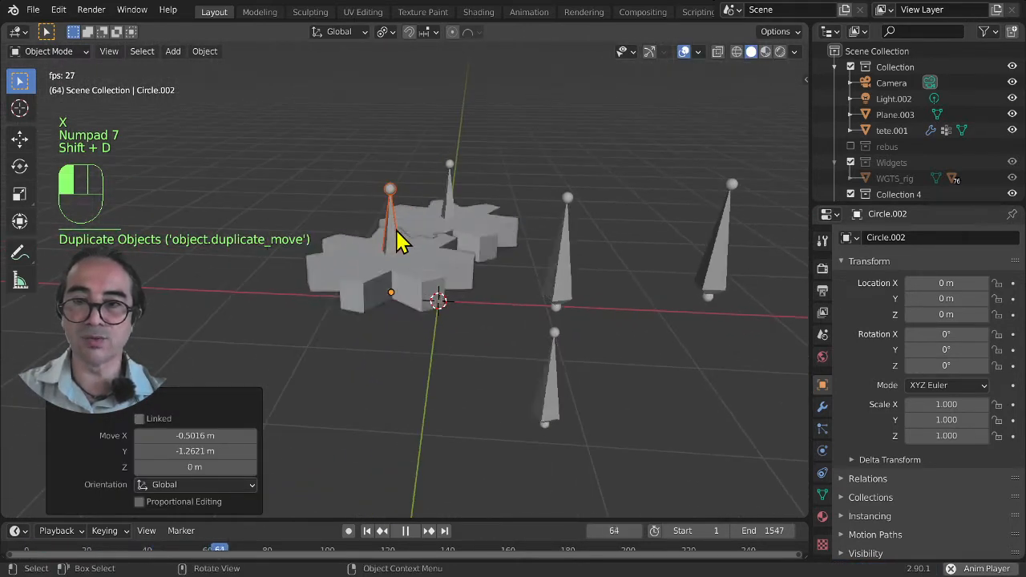
left_click(398, 239)
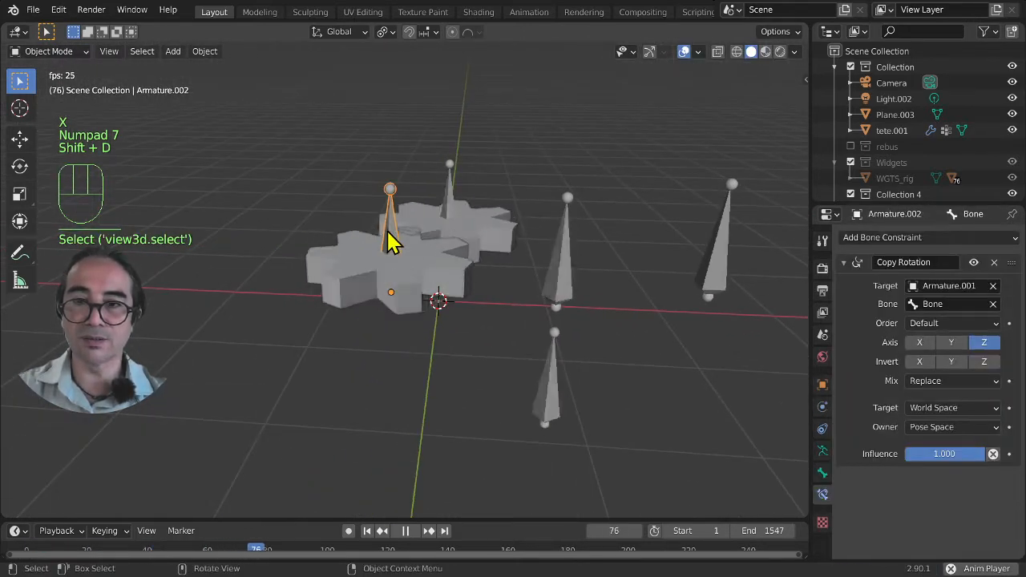
left_click(984, 362)
middle_click_drag(501, 339, 602, 380)
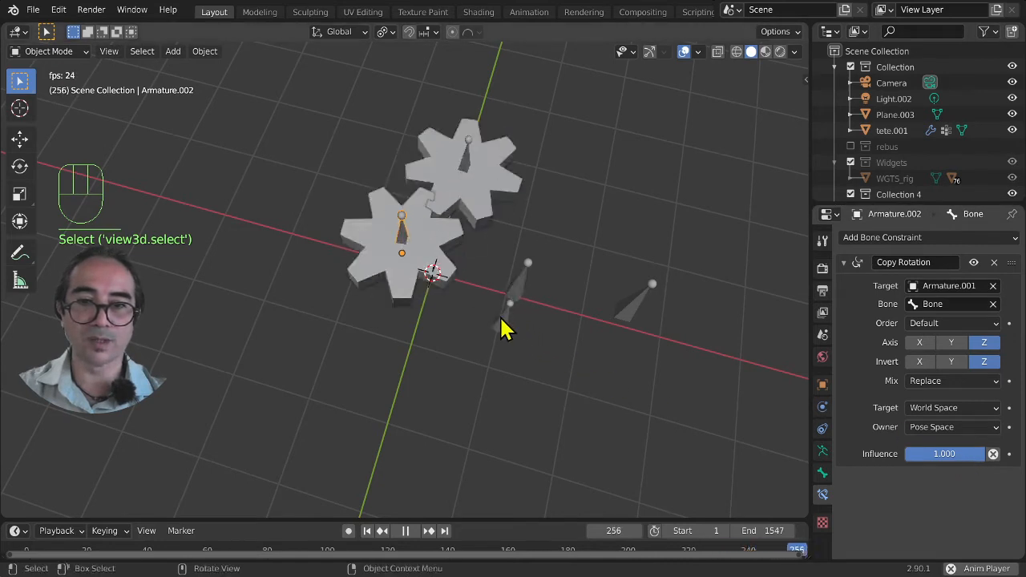
mouse_move(501, 327)
middle_mouse_down()
mouse_move(518, 322)
mouse_move(507, 321)
middle_mouse_up()
Slow the driving bone's rotation in the Animation workspace by moving its Y Euler Rotation end keyframe to about frame 150.
key("ctrl+Tab")
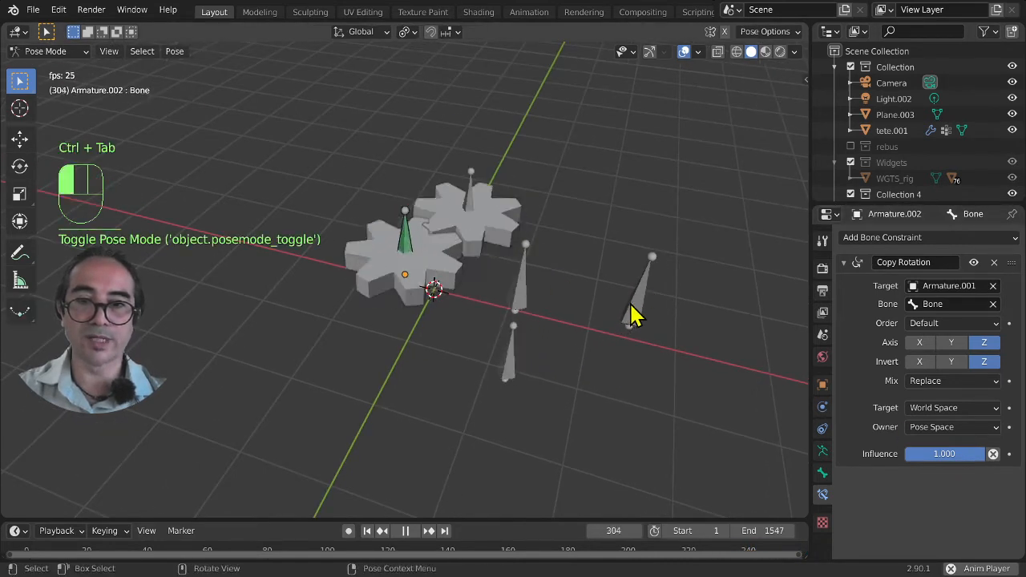
key("ctrl+Tab")
left_click(522, 305)
key("ctrl+Tab")
left_click(520, 306)
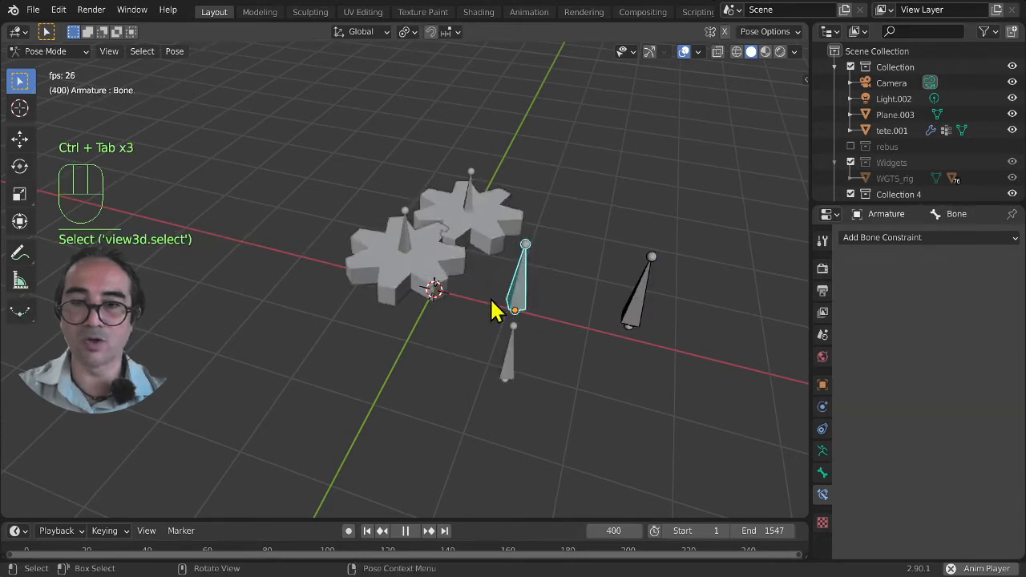
left_click(536, 13)
key("g")
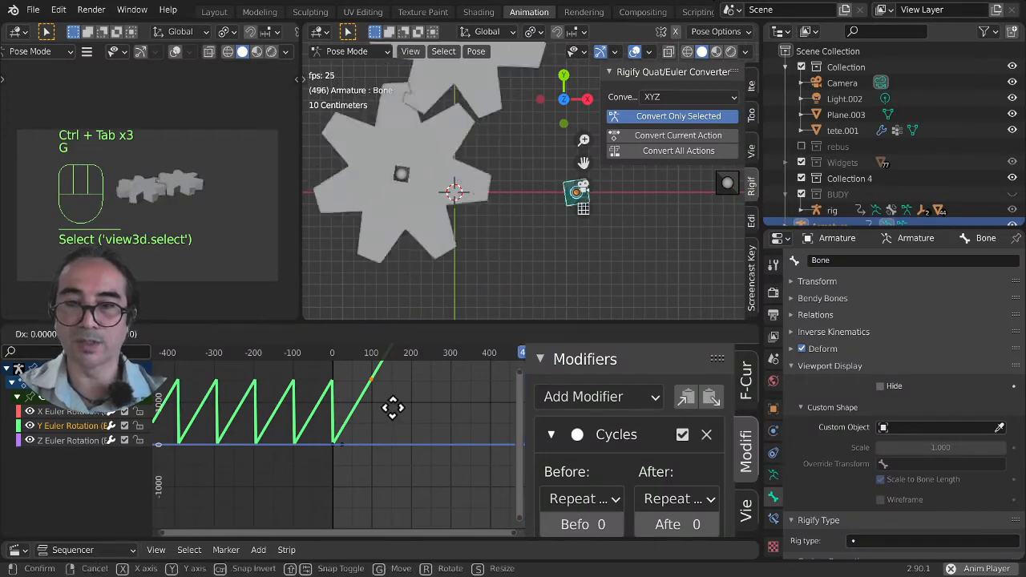
left_click(402, 416)
key("g")
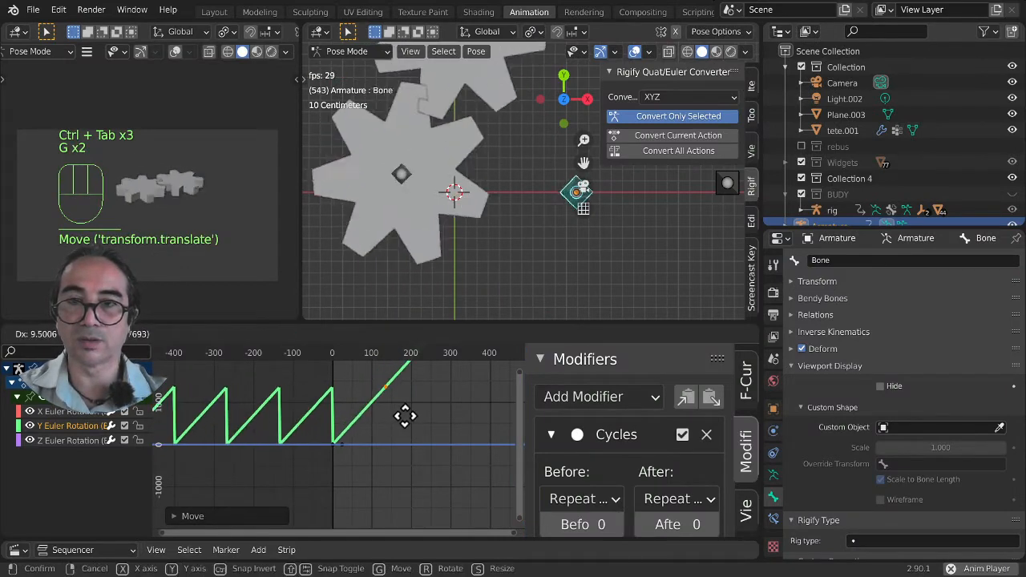
left_click(416, 431)
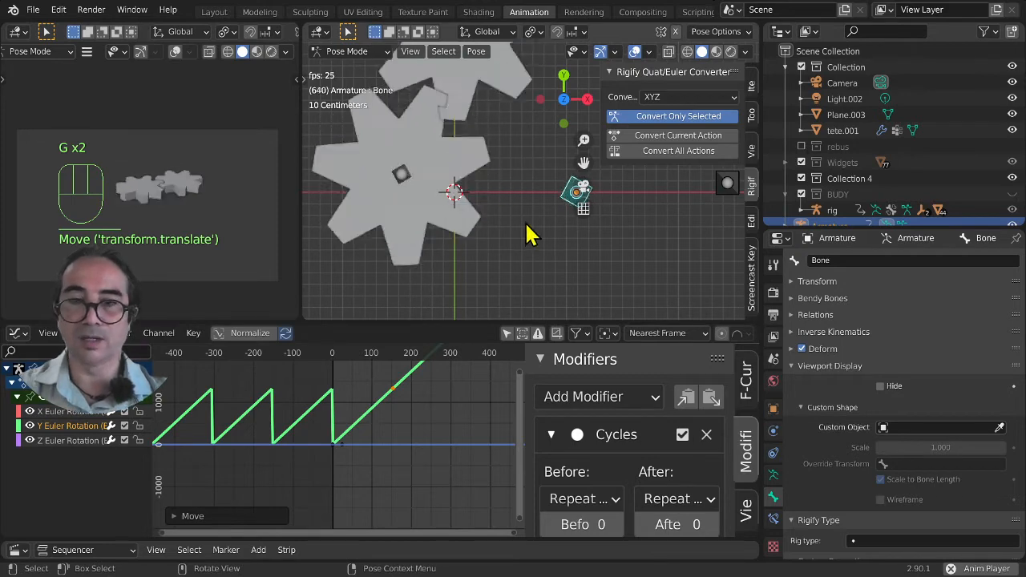
Stop playback and rotate the lower gear mesh 8.75° about Z in top view to align its teeth.
key("space")
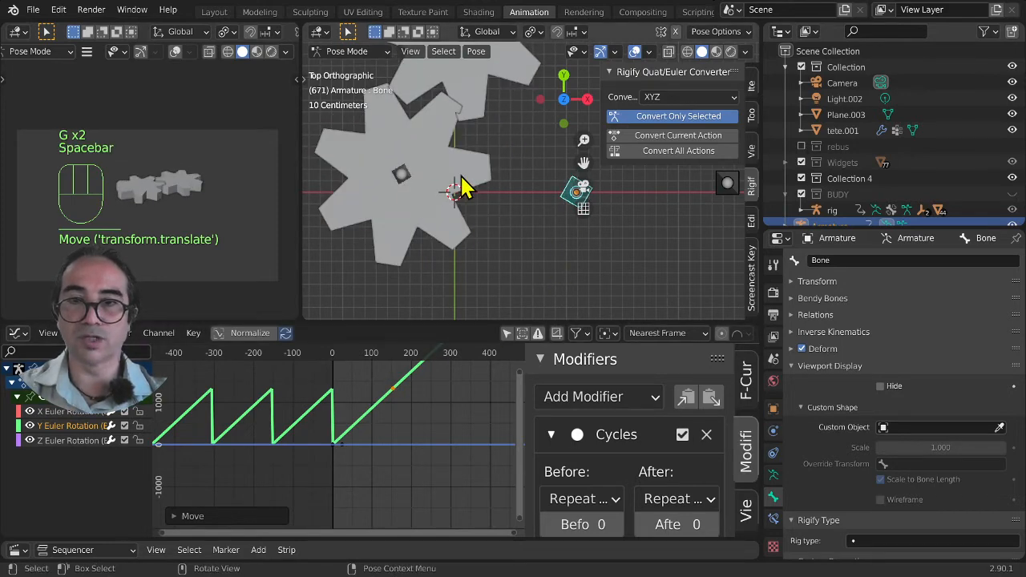
left_click(501, 254)
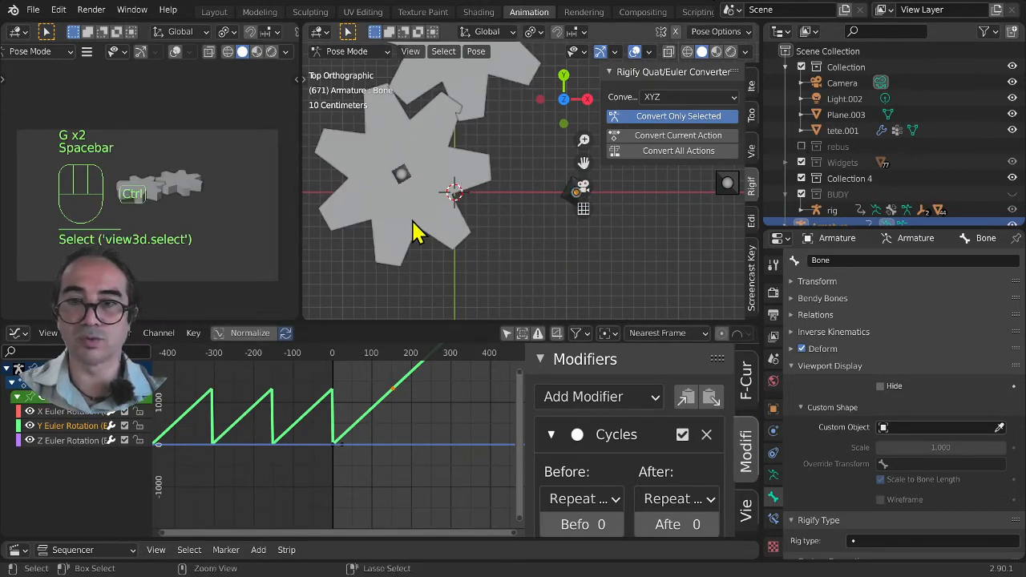
key("ctrl+Tab")
left_click(447, 236)
key("t")
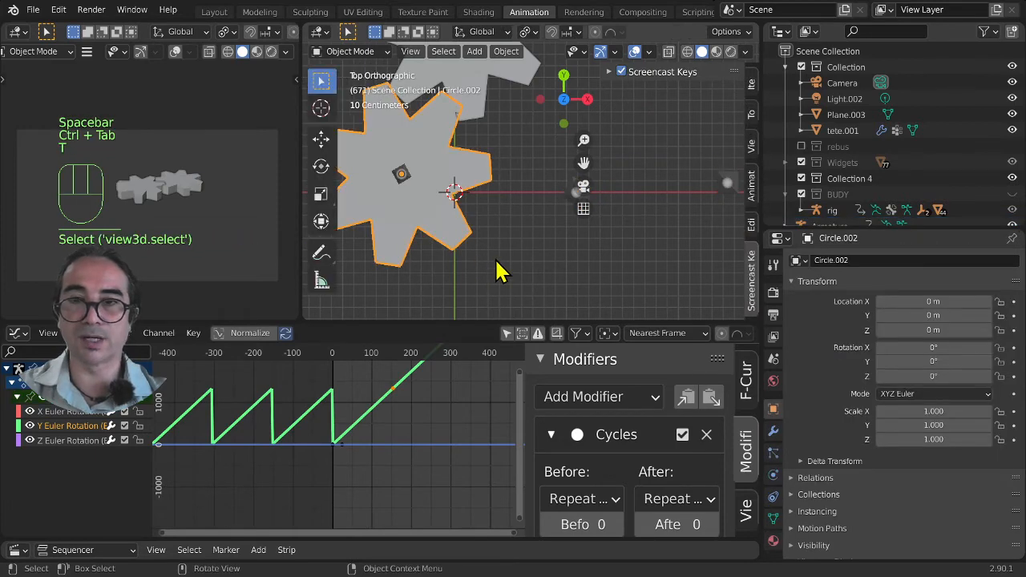
key("r")
left_click(500, 225)
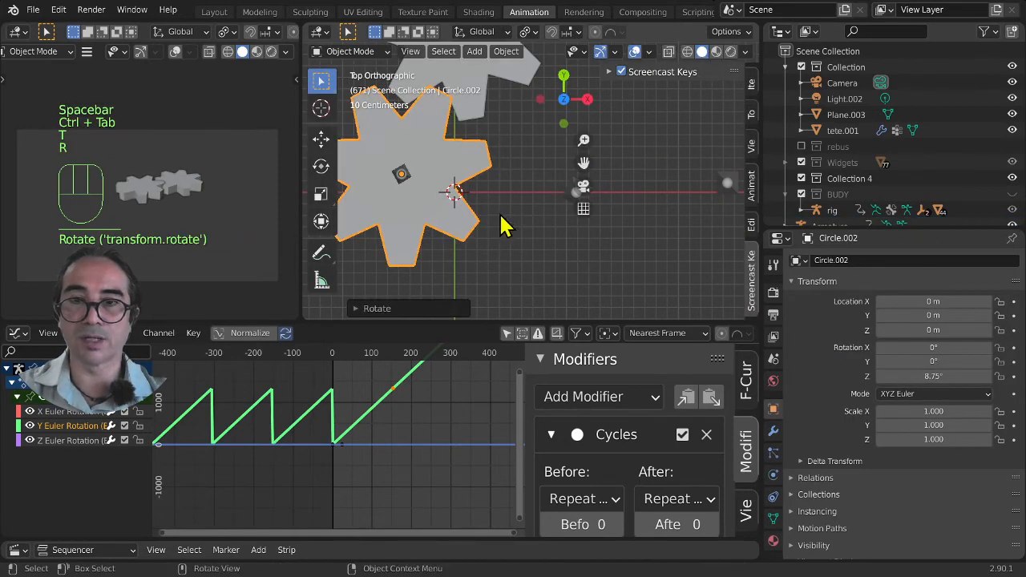
Move the lower gear and its armature about 0.07 m away from the upper gear, and play the animation to check the meshing.
left_click(404, 184, "shift")
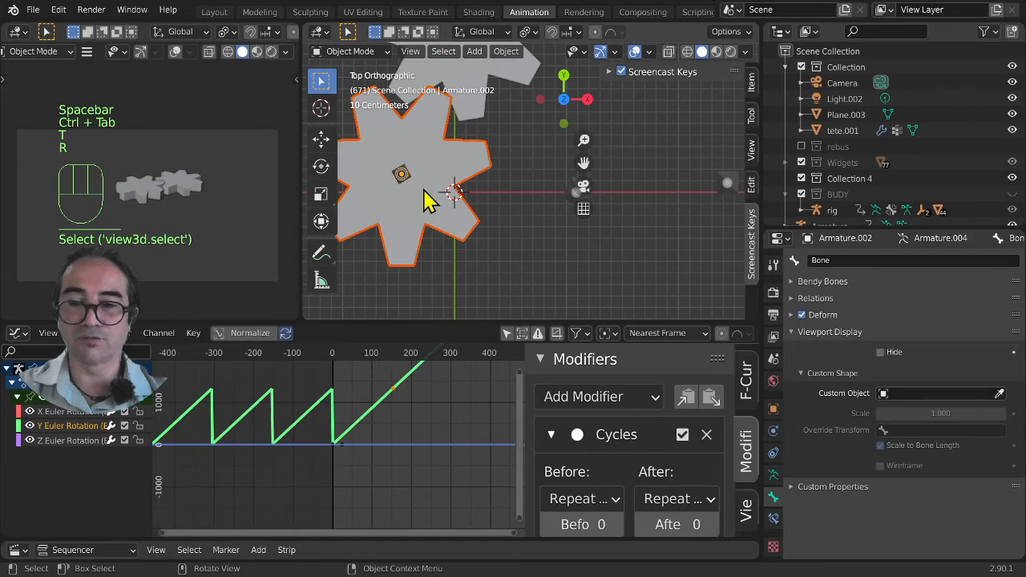
key("g")
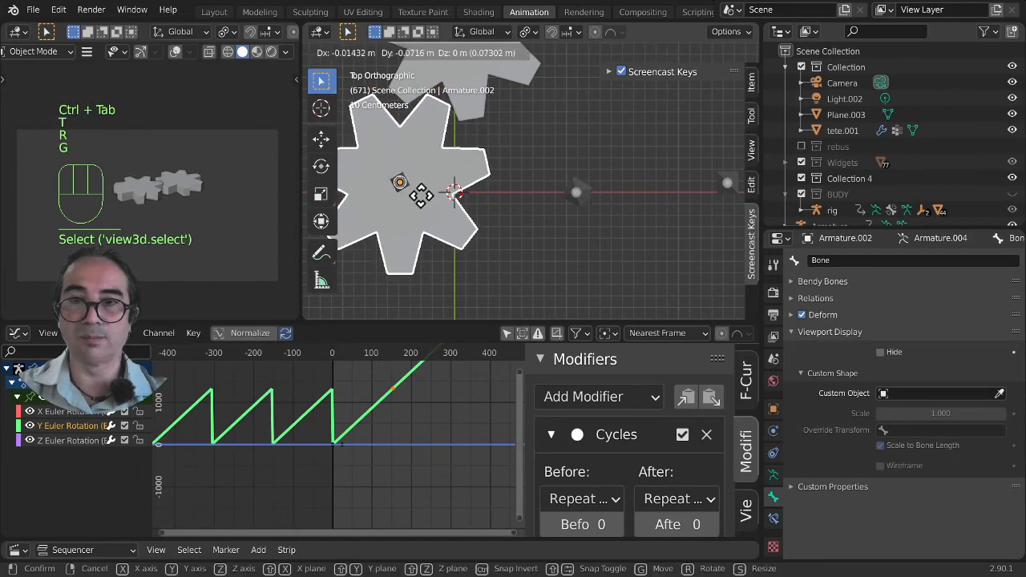
left_click(422, 194)
key("space")
scroll(481, 222, "down", 4)
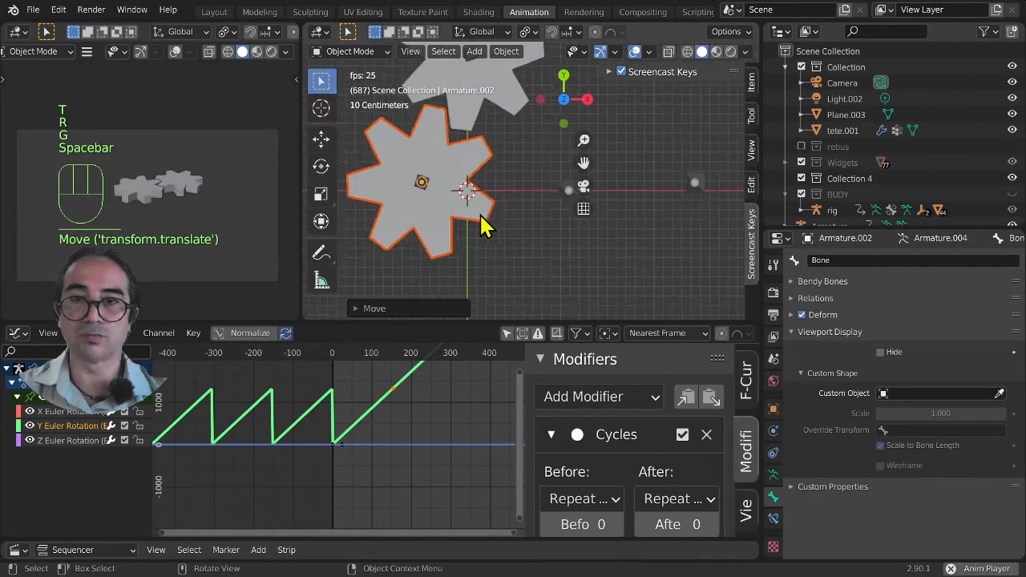
middle_click_drag(545, 190, 539, 242, "shift")
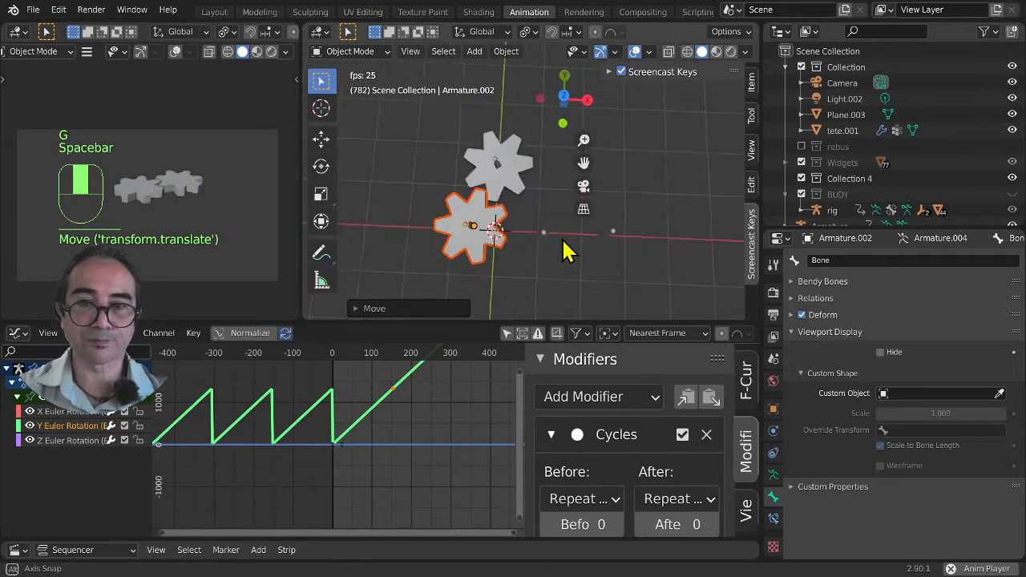
middle_click_drag(566, 245, 573, 196)
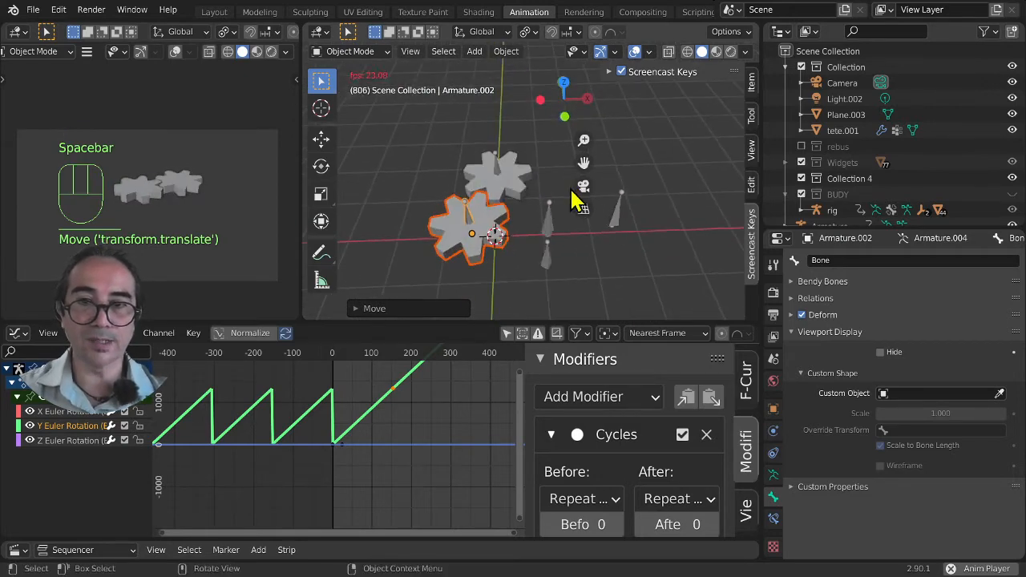
Move the front single-bone armature, Armature.001, to the rebus collection.
left_click(552, 240)
left_click(548, 265)
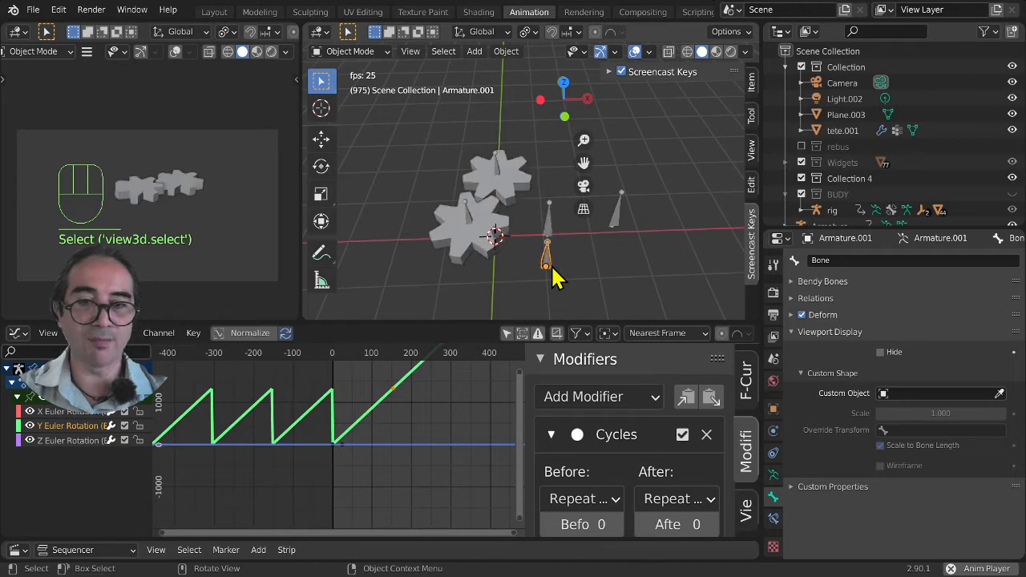
key("m")
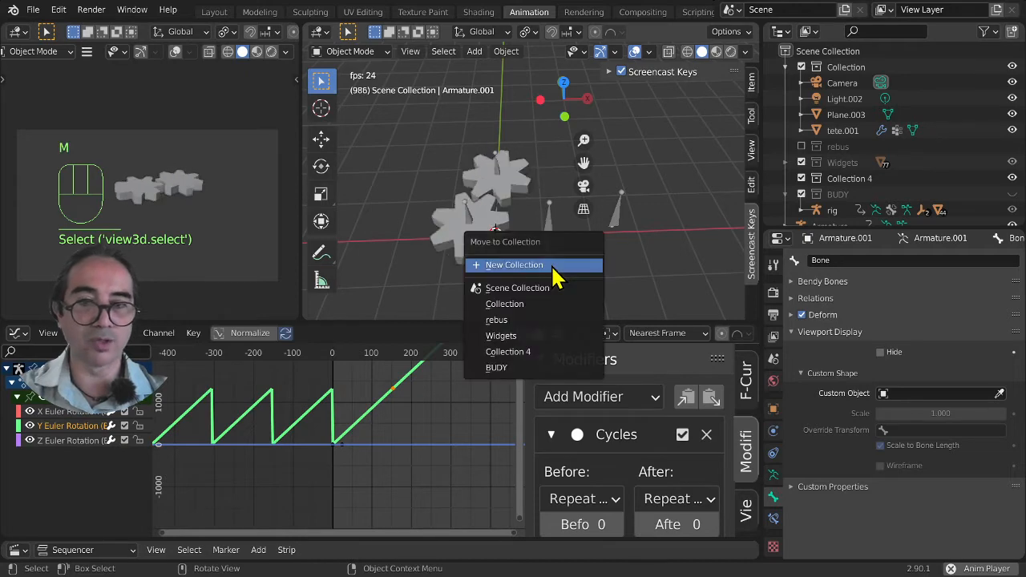
left_click(530, 320)
Select the two-bone driving armature, switch to front view, unhide the BUDY collection and maximize the 3D viewport.
left_click(550, 226)
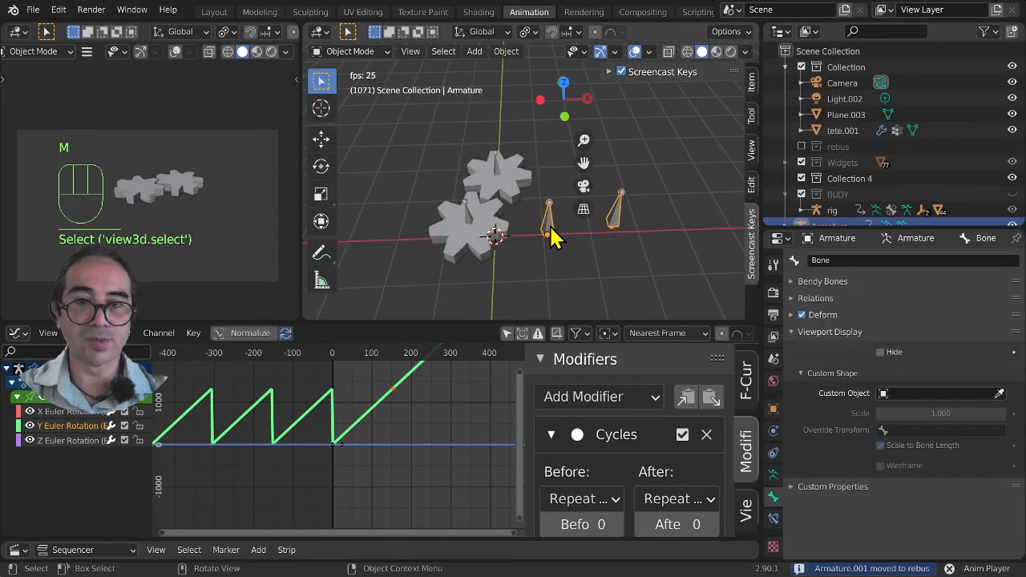
key("KP_1")
scroll(553, 247, "down", 3)
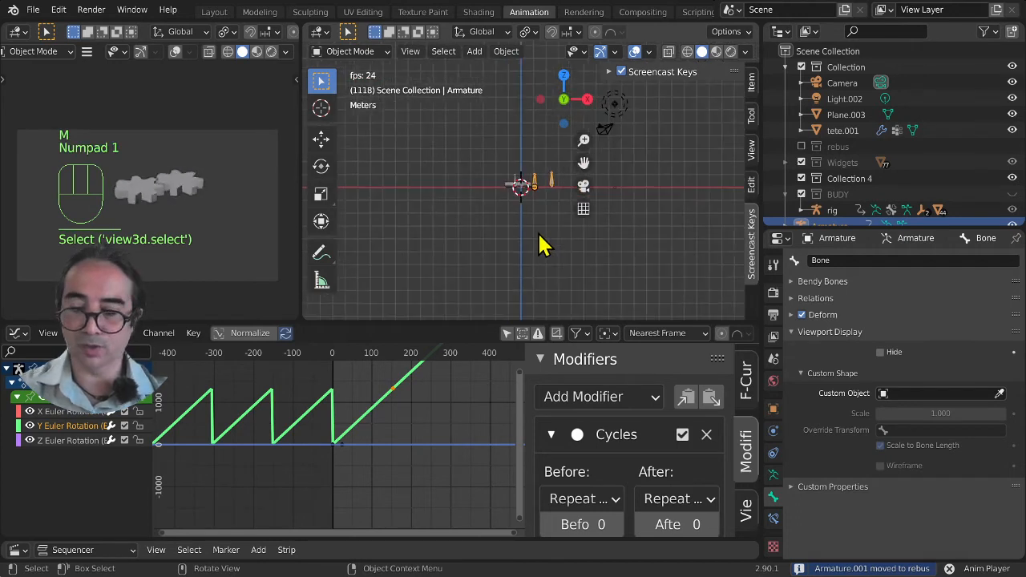
scroll(801, 205, "down", 2)
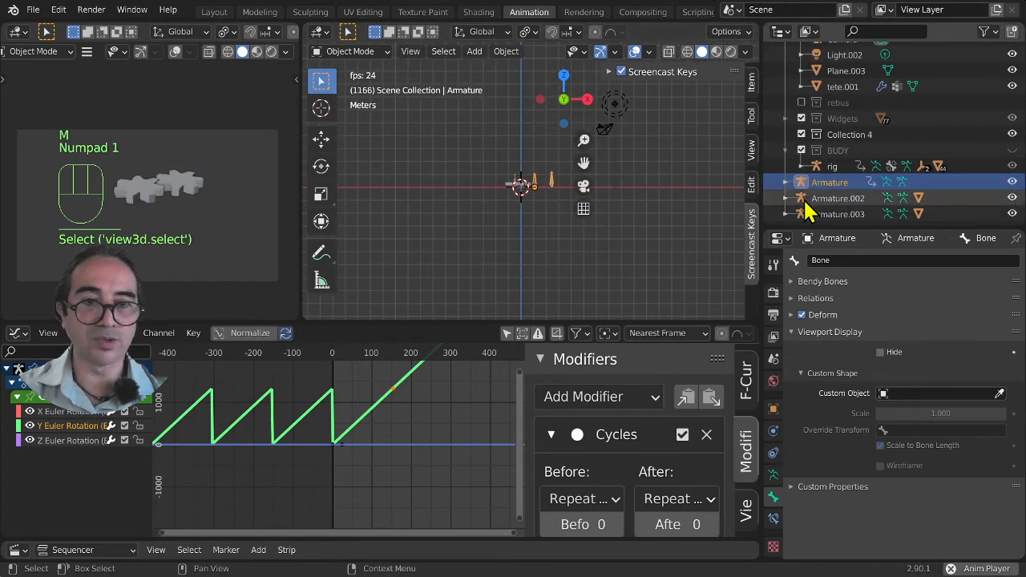
left_click(1012, 151)
scroll(472, 282, "up", 4)
key("ctrl+space")
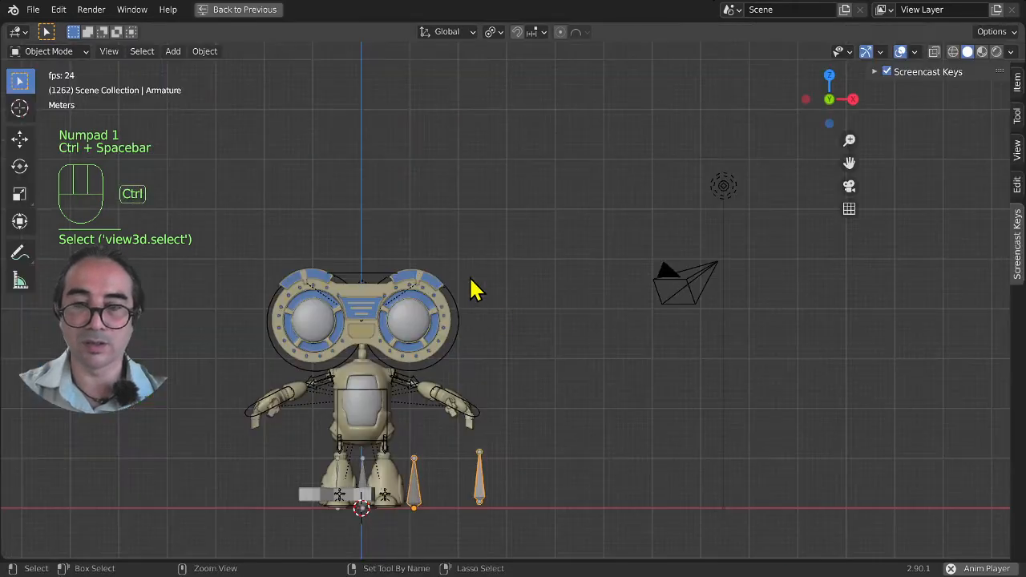
Move the two-bone driving armature to just above the character's head.
scroll(460, 449, "up", 2)
middle_click_drag(485, 421, 581, 303, "shift")
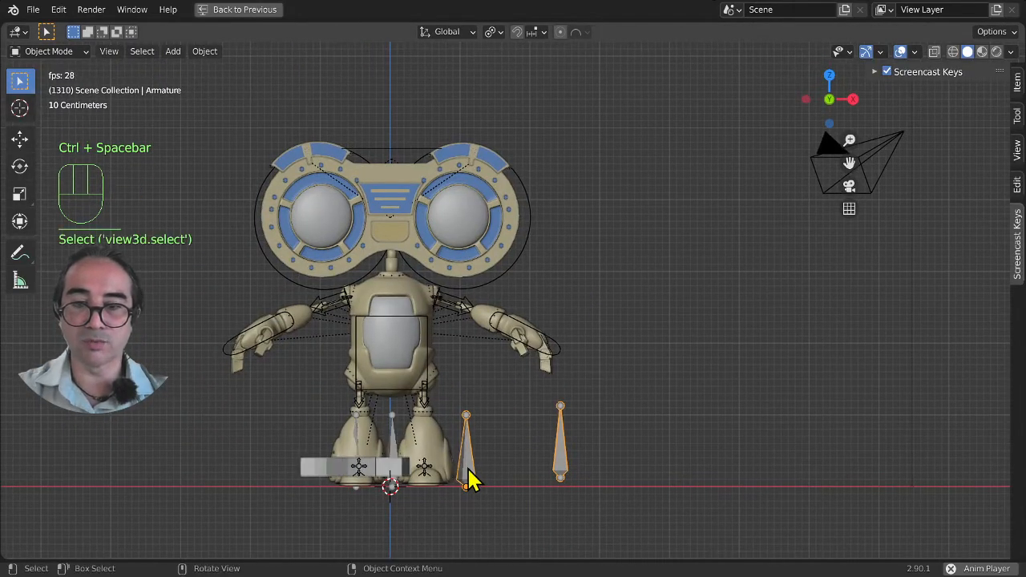
key("g")
left_click(384, 140)
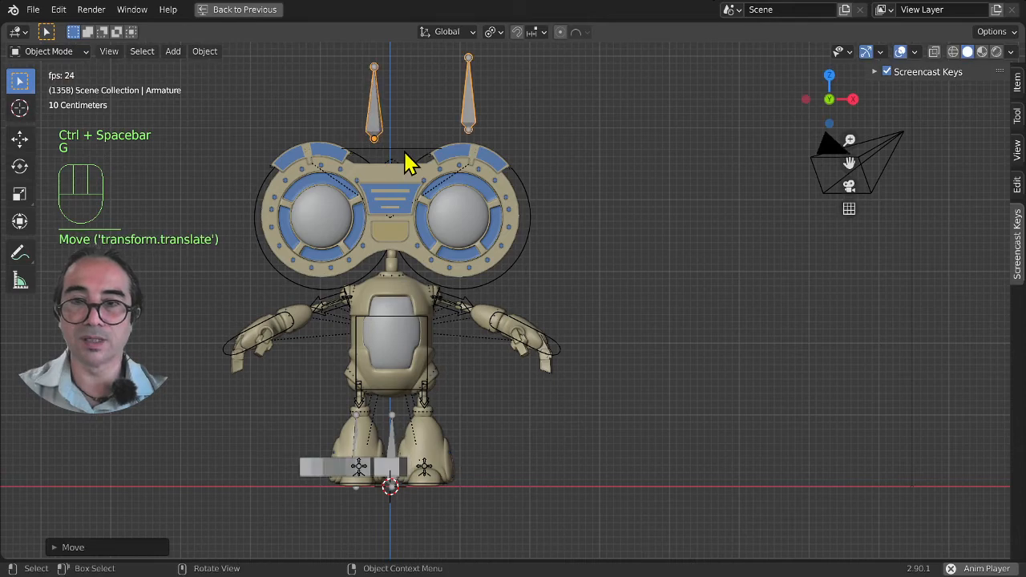
Parent the two-bone armature to the rig's head bone in Pose Mode, using the Bone parent type.
left_click(408, 157)
middle_click_drag(412, 155, 408, 195)
key("ctrl+Tab")
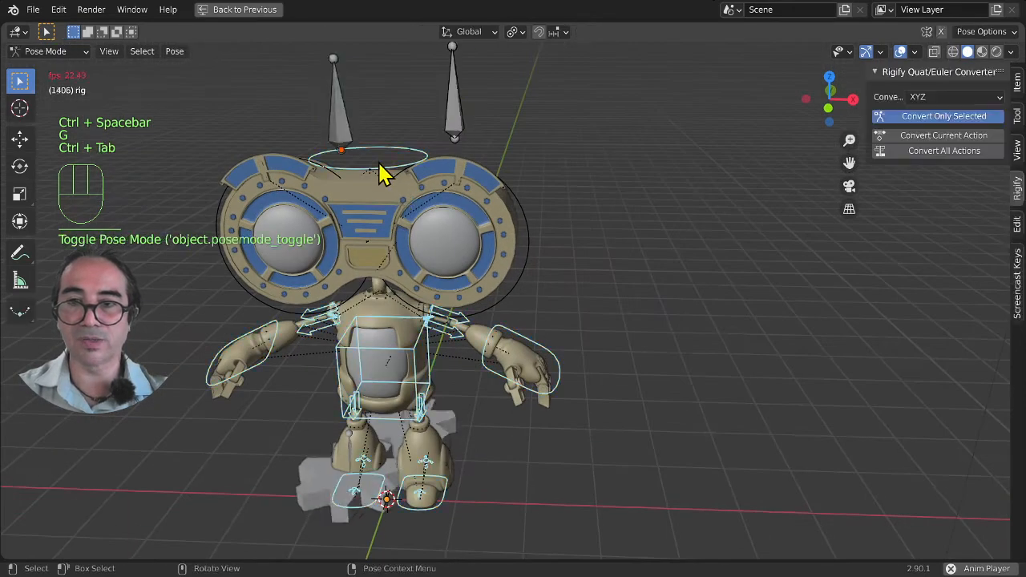
left_click(393, 156)
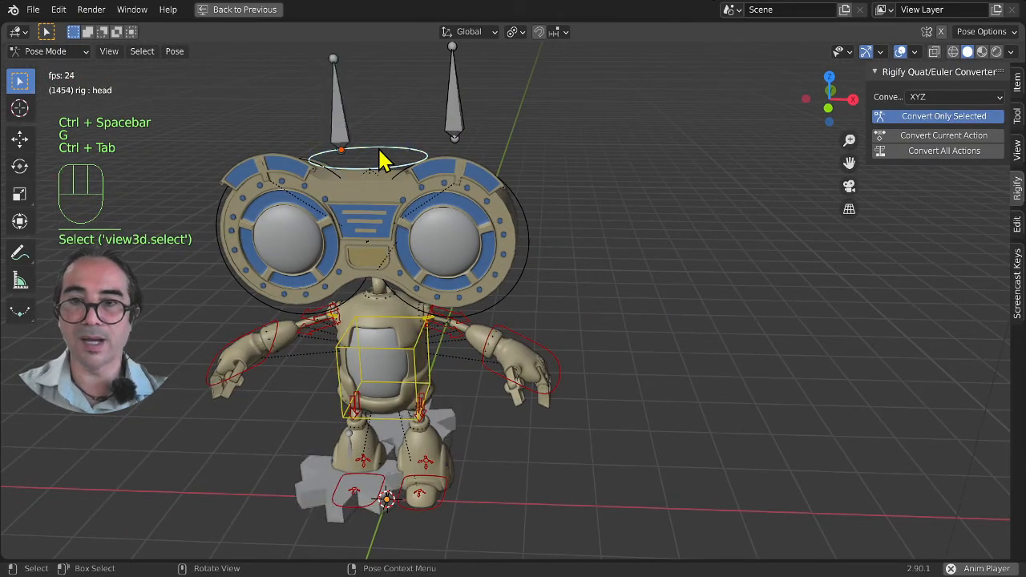
key("ctrl+p")
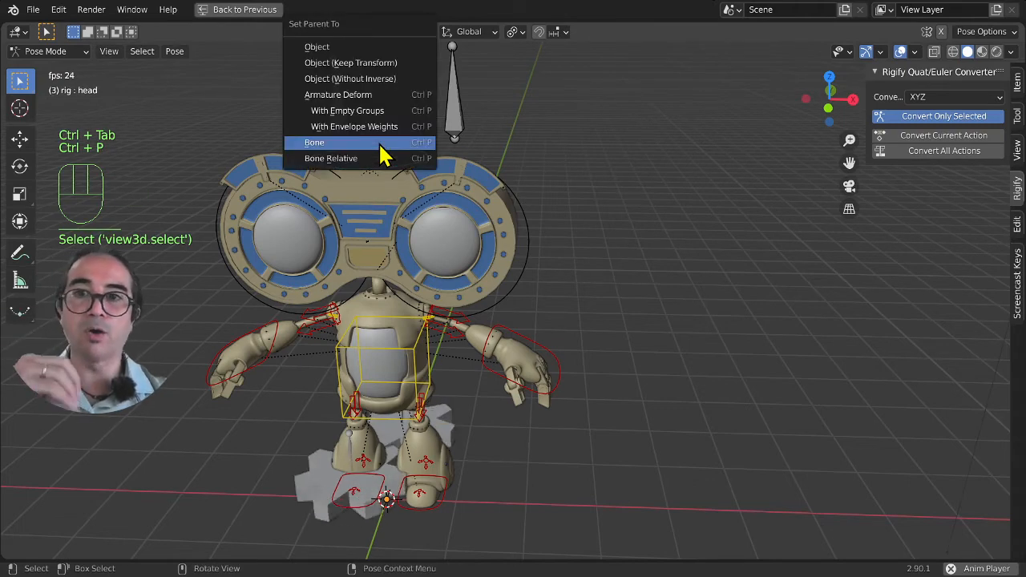
left_click(383, 145)
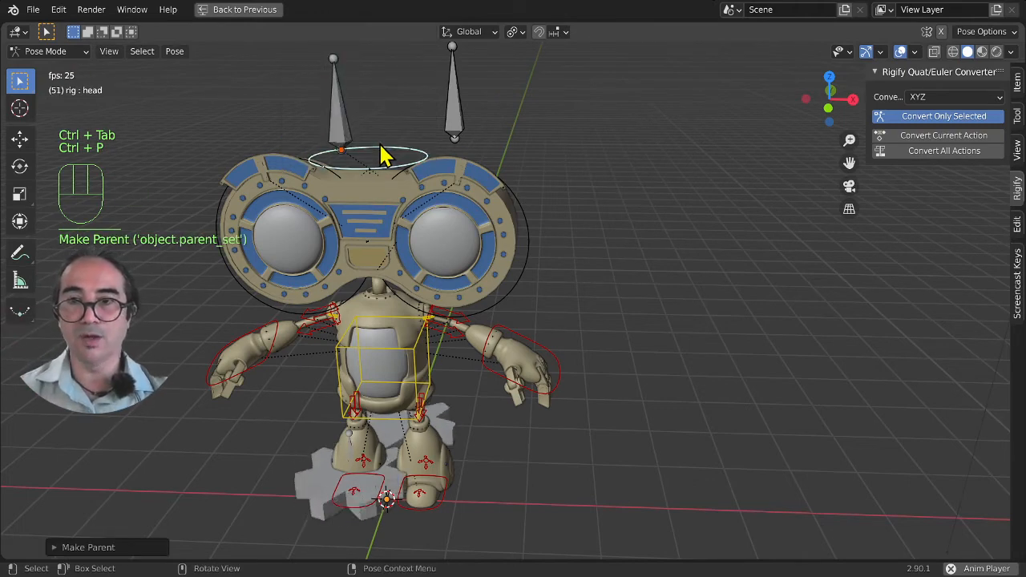
Hide the armature's animated driving bone, Bone, by moving it to bone layer 4.
left_click(342, 116)
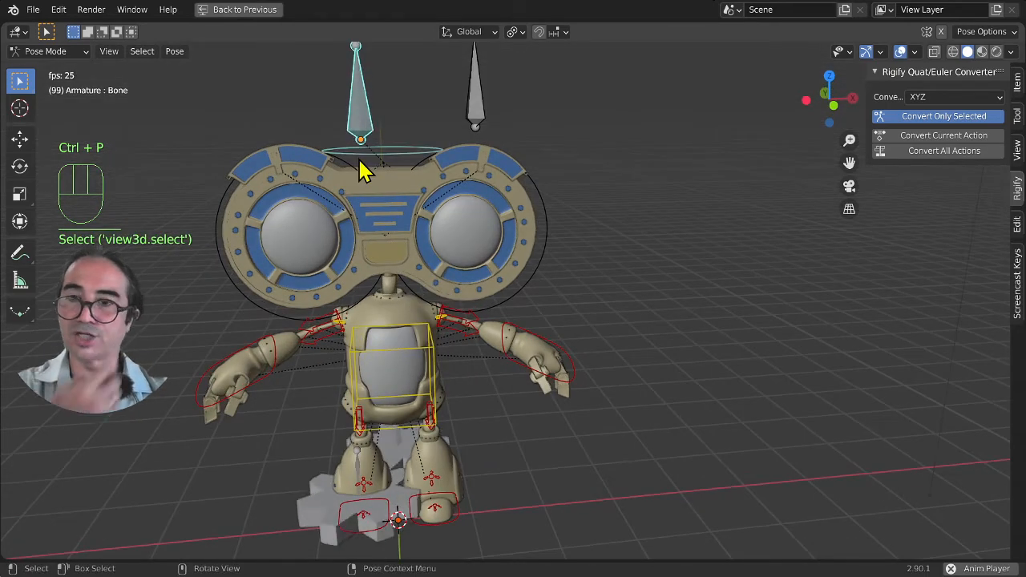
key("m")
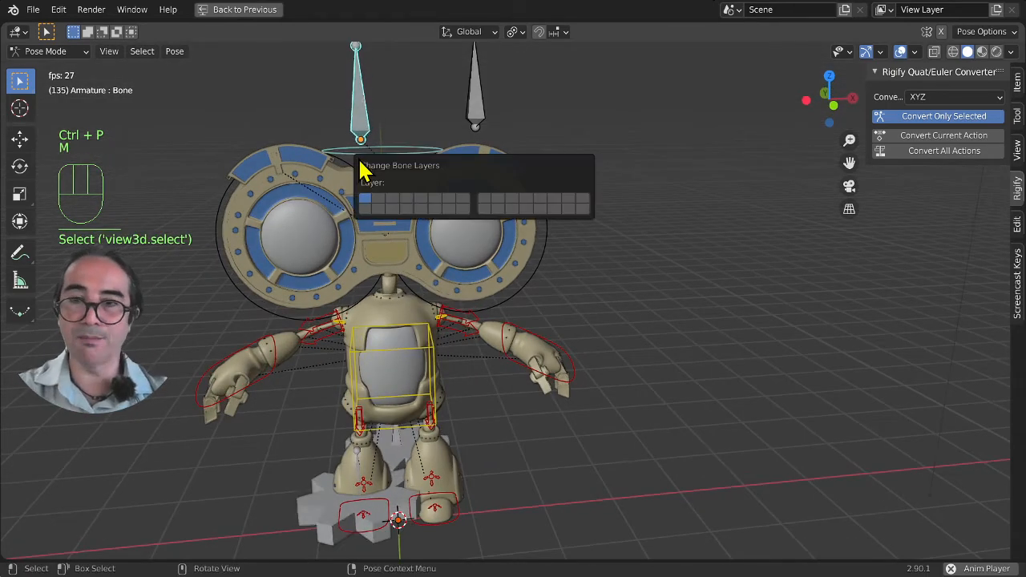
left_click(365, 207)
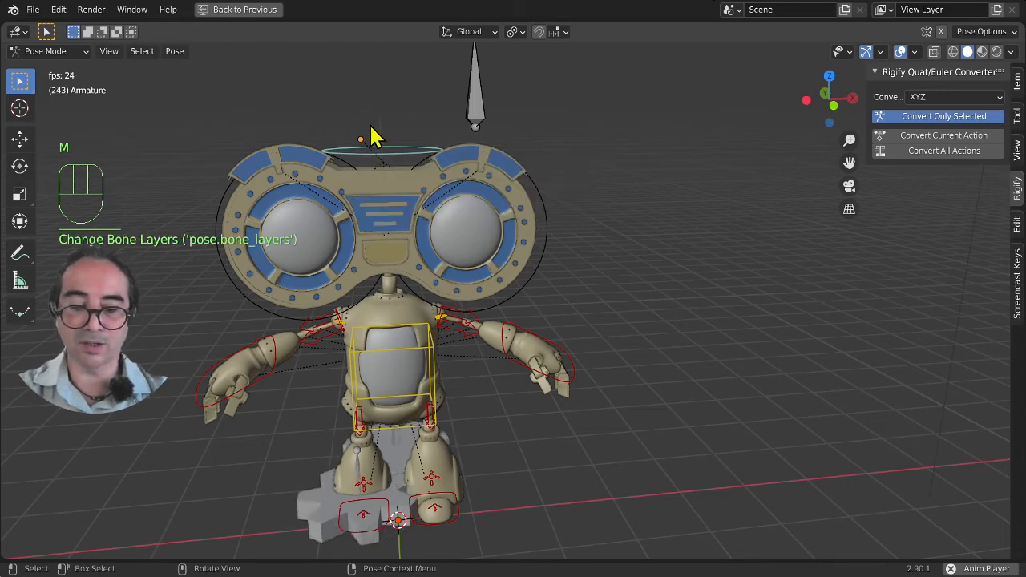
key("m")
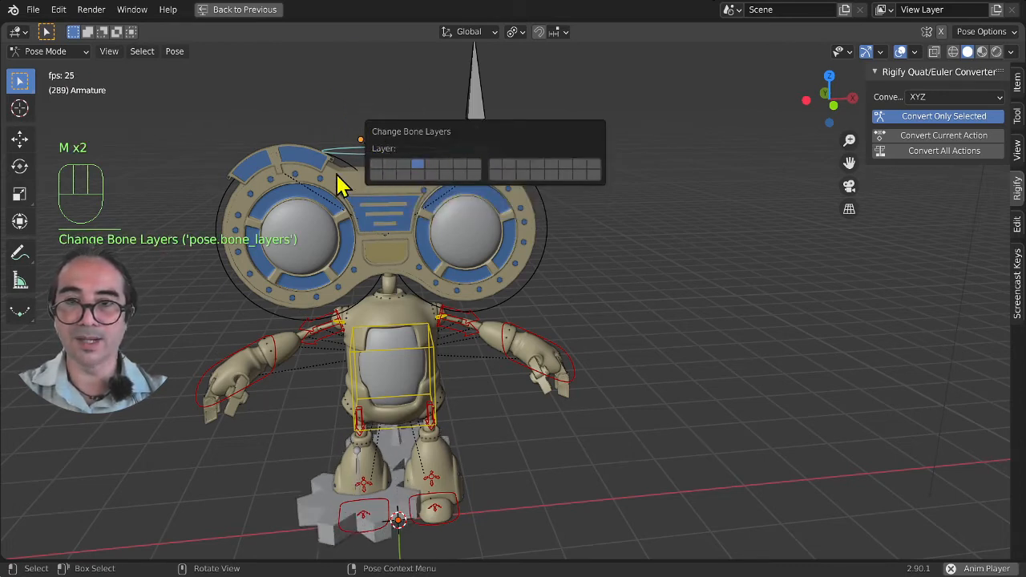
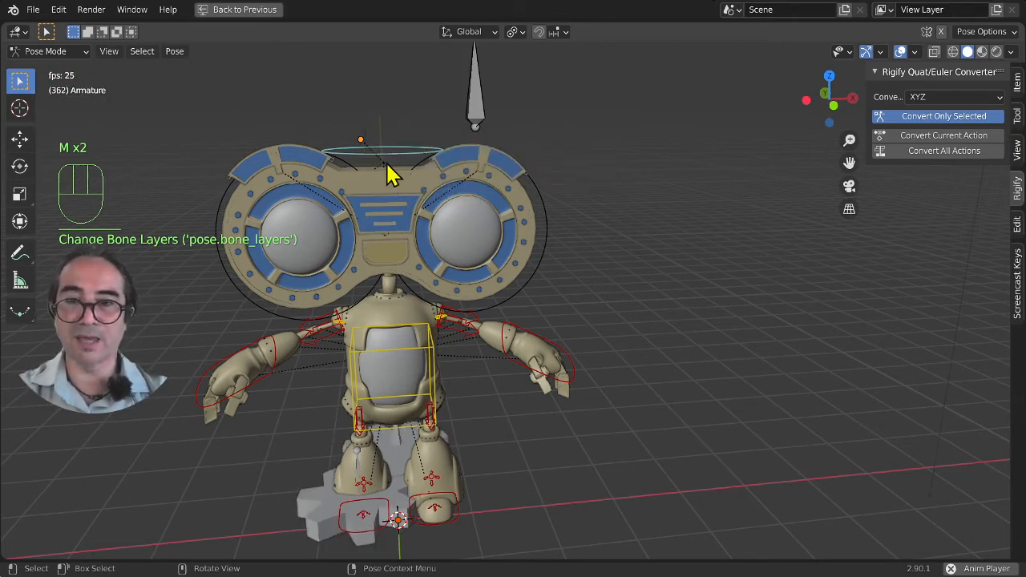
Try moving the remaining control bone, Bone.001, above the character's head.
left_click(478, 117)
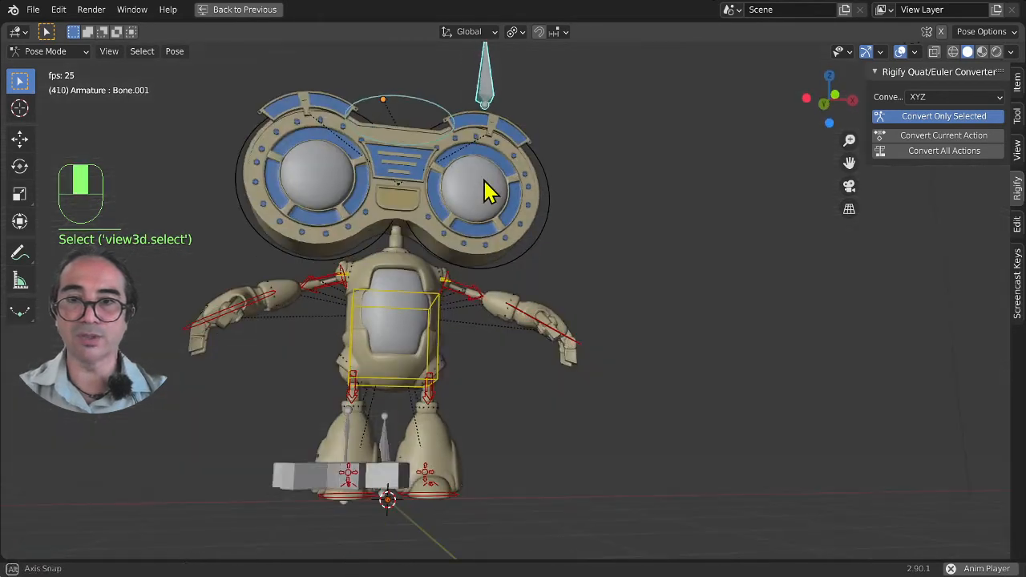
key("g")
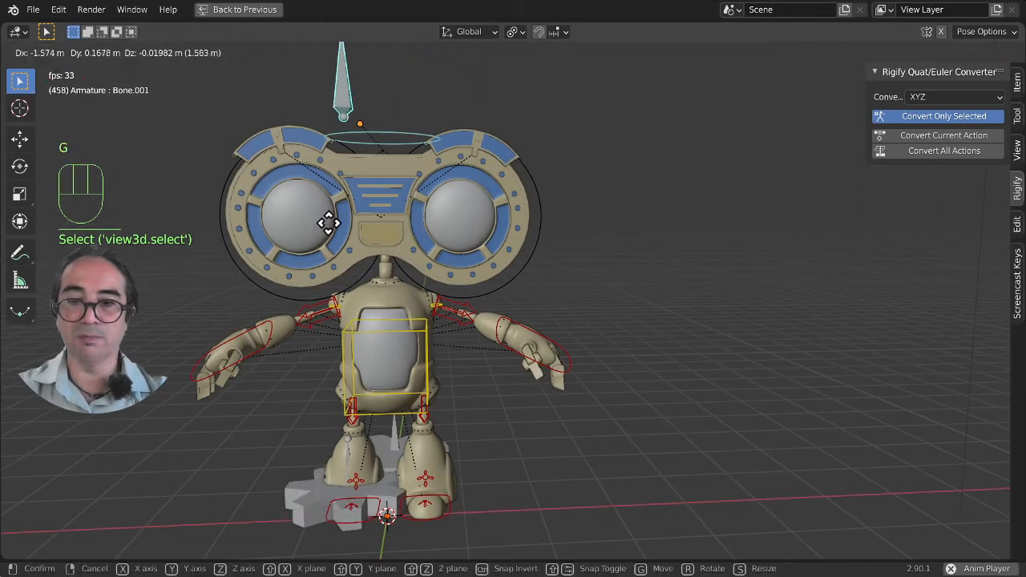
left_click(437, 410)
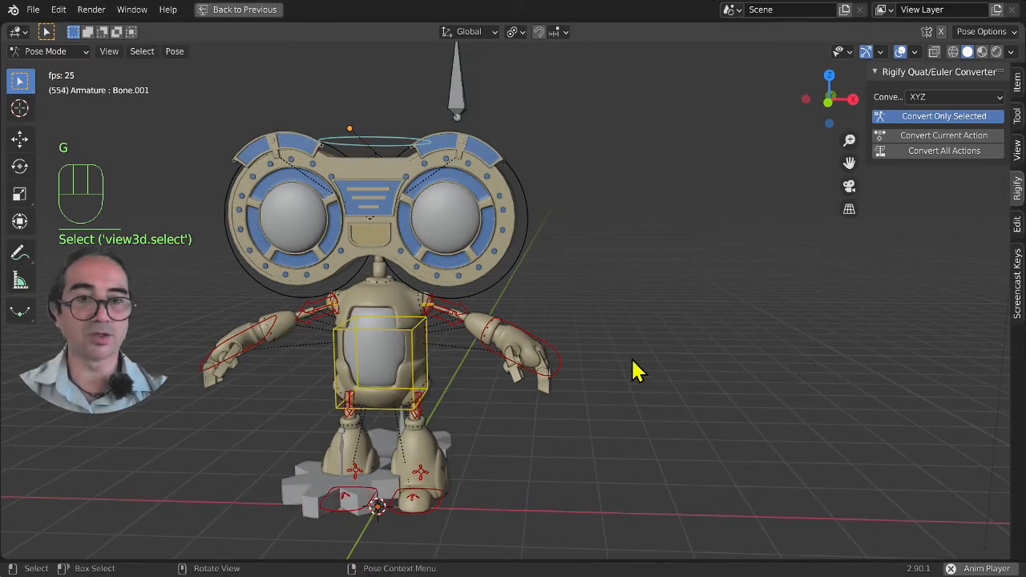
Hide the BUDY collection, return the armature to Object Mode and maximize the 3D viewport again.
key("ctrl+space")
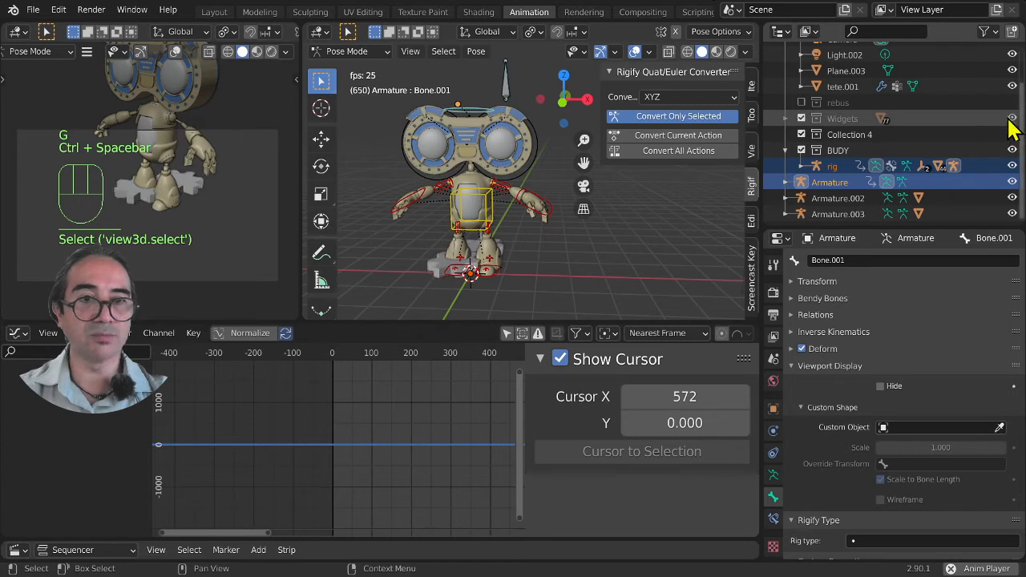
left_click(1012, 150)
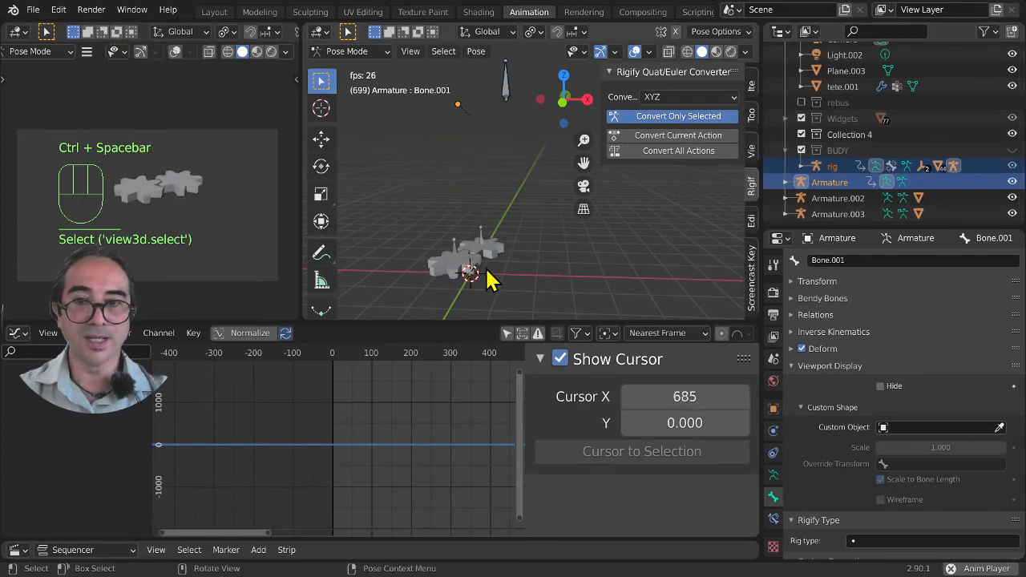
left_click_drag(436, 303, 437, 303)
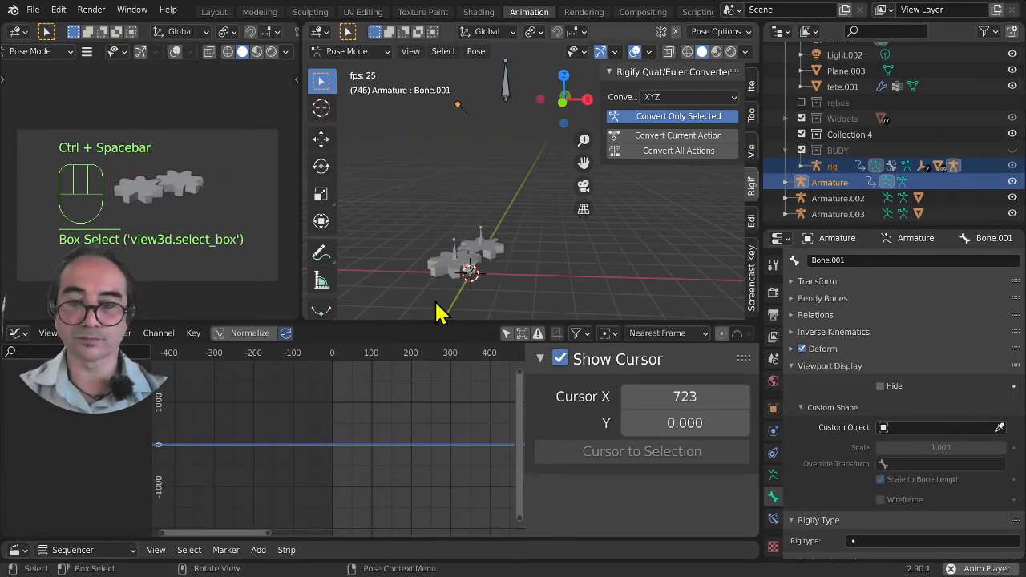
key("ctrl+Tab")
key("ctrl+space")
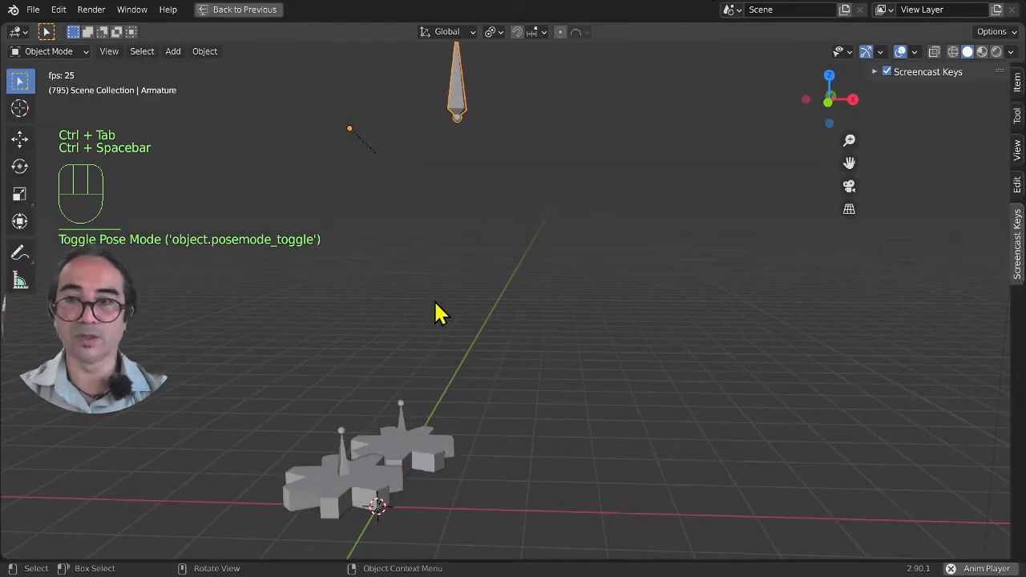
Duplicate the two gears with their armatures twice in top view, placing one pair on the +X side and one on the +Y side of the originals.
left_click_drag(501, 340, 273, 538)
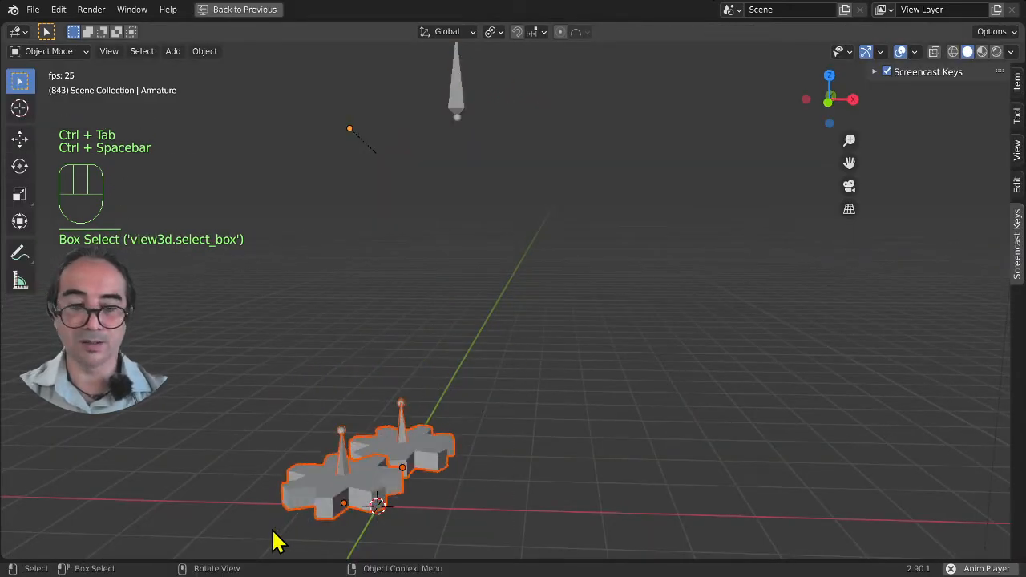
key("KP_7")
key("shift+d")
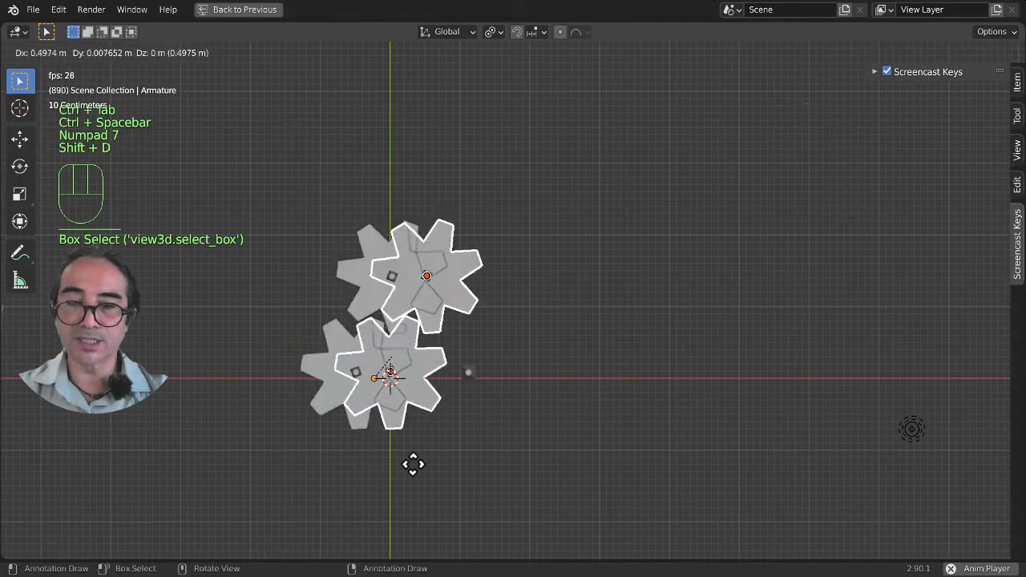
left_click(467, 456)
key("shift+d")
left_click(346, 272)
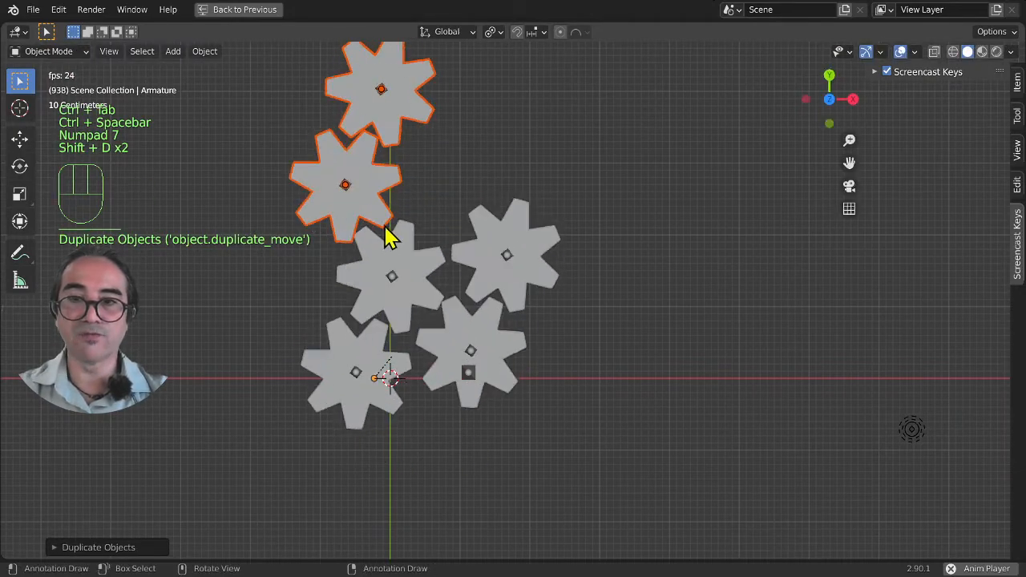
Move the farthest duplicated gear's armature to the +X side of its neighbour, scale it down and reposition it to mesh.
left_click(387, 94)
key("g")
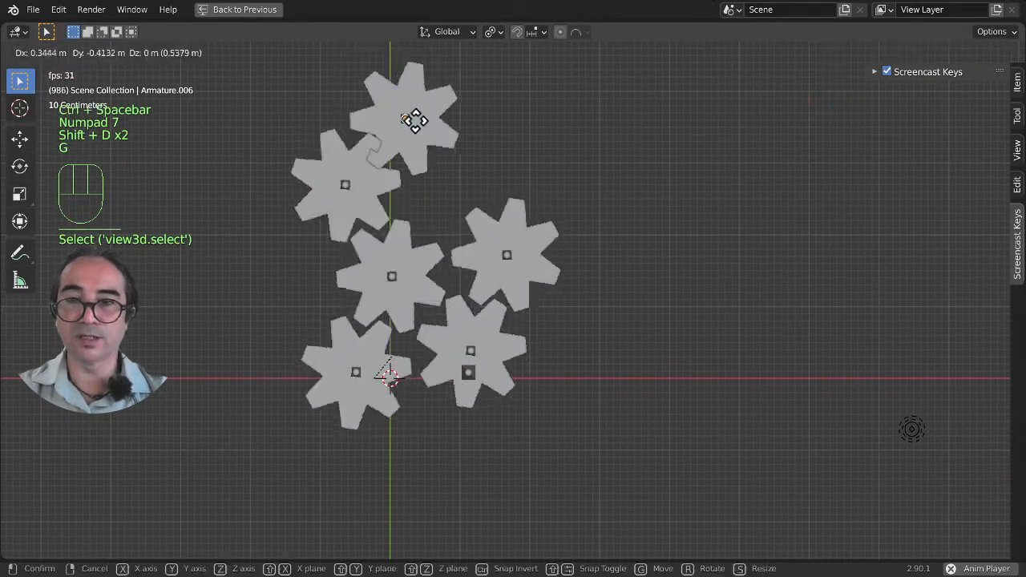
left_click(445, 161)
key("s")
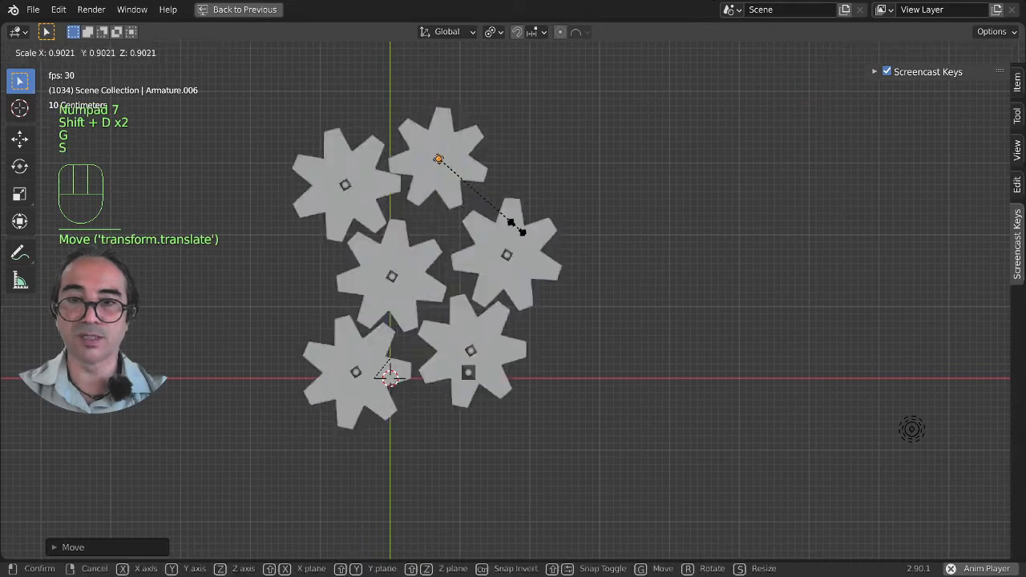
left_click(504, 220)
key("g")
left_click(496, 225)
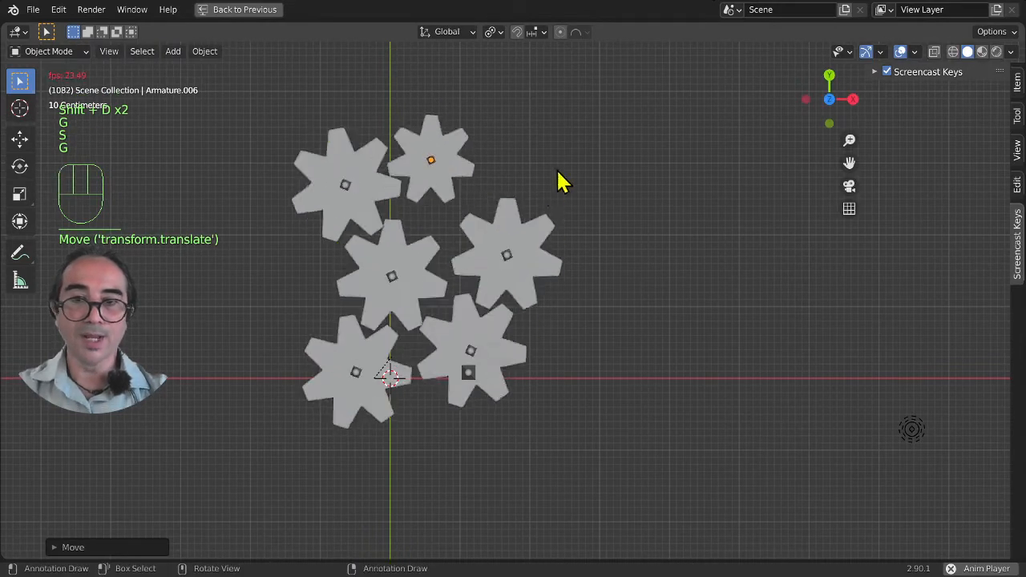
Select all six gears with their armatures and snap the 3D cursor to the selection.
left_click_drag(590, 98, 269, 449)
scroll(377, 456, "down", 3)
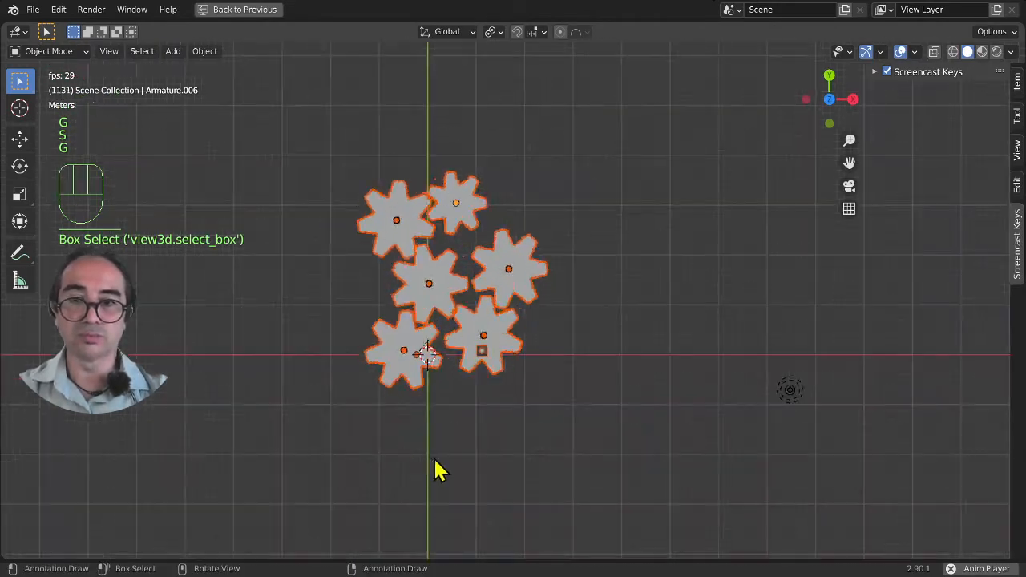
middle_click_drag(435, 469, 424, 412)
key("shift+s")
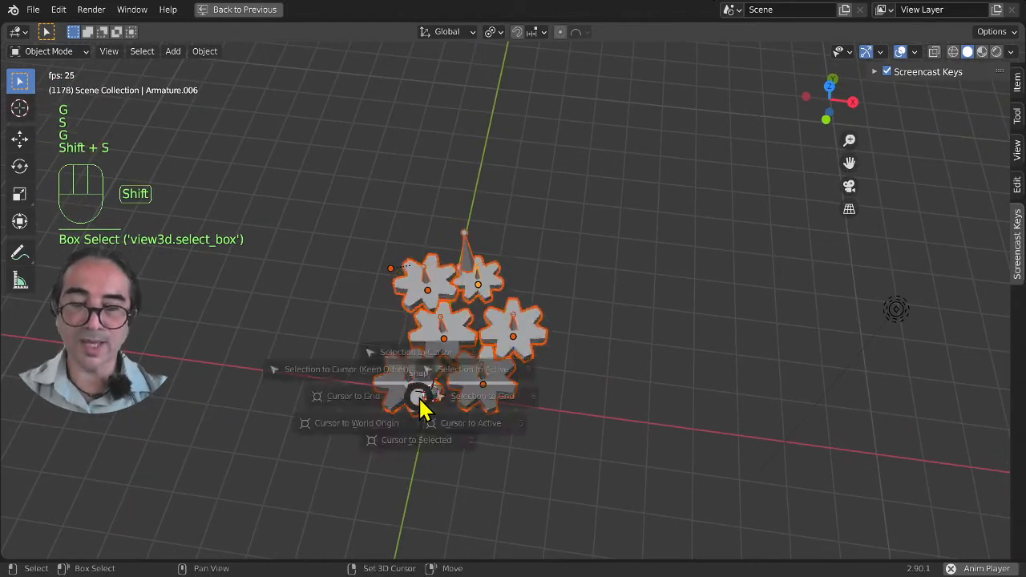
left_click(427, 492)
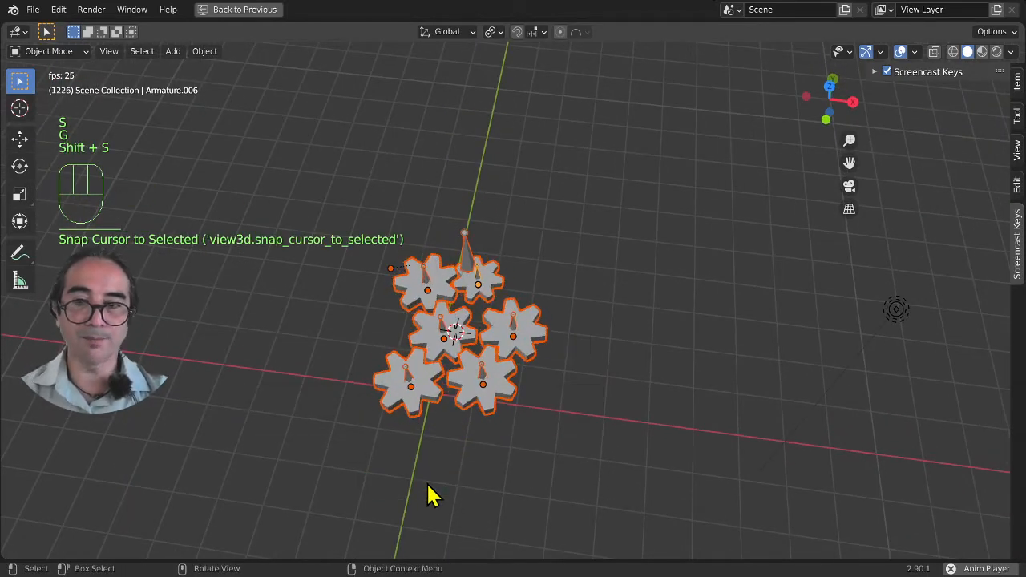
Add a cube empty at the 3D cursor and scale it up to about 1.64 around the six gears.
key("shift+a")
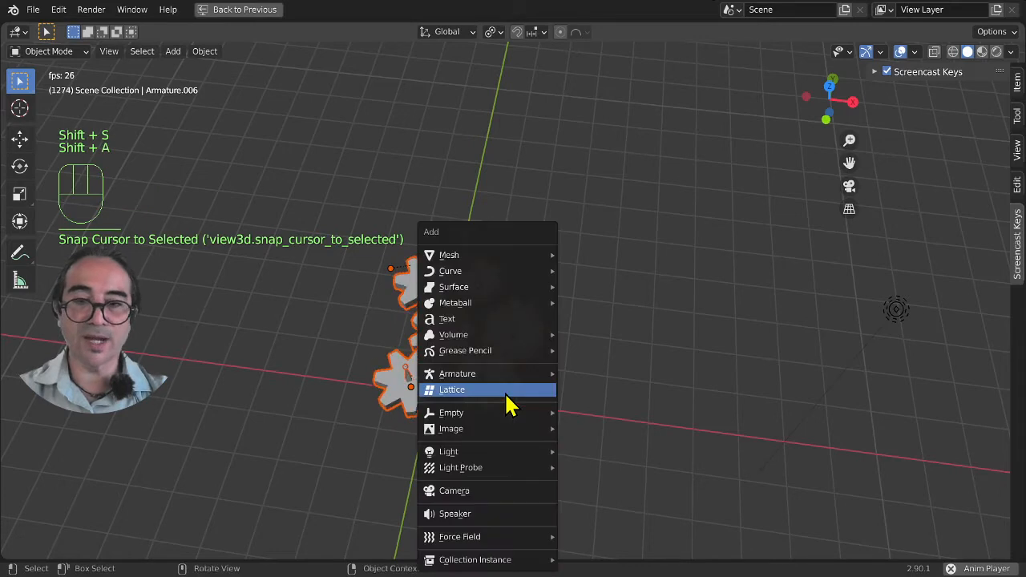
mouse_move(471, 260)
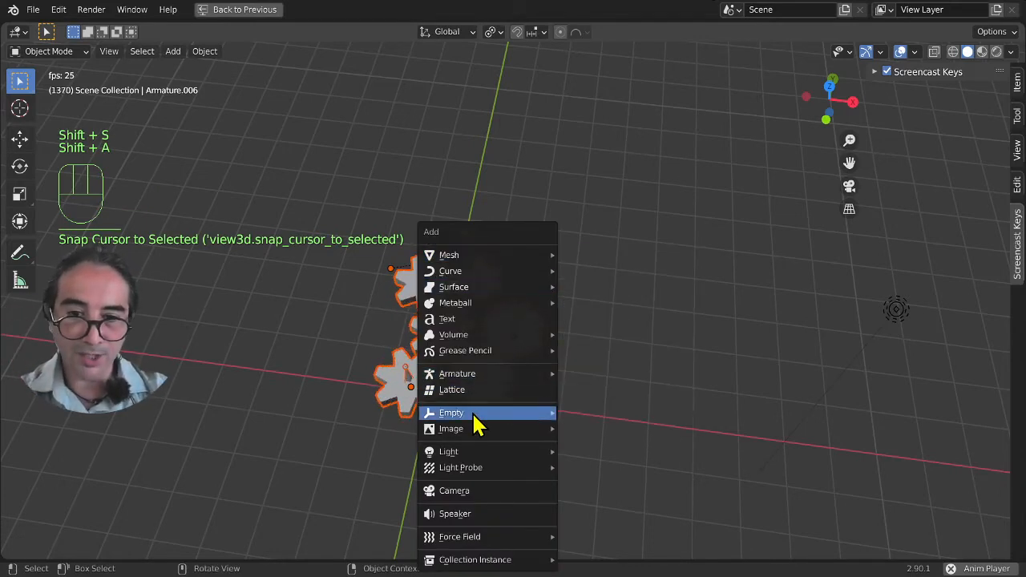
mouse_move(474, 415)
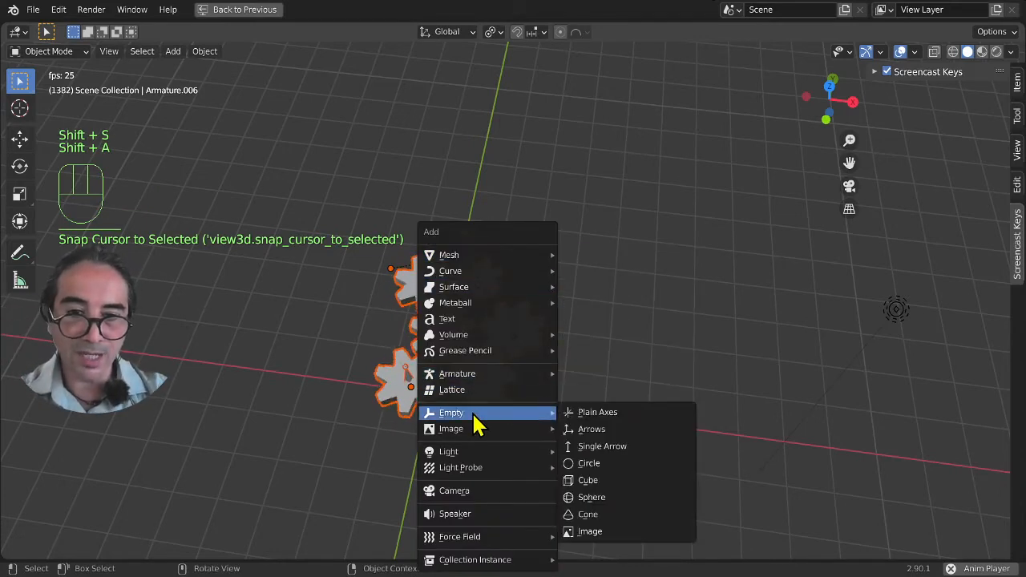
left_click(609, 478)
key("s")
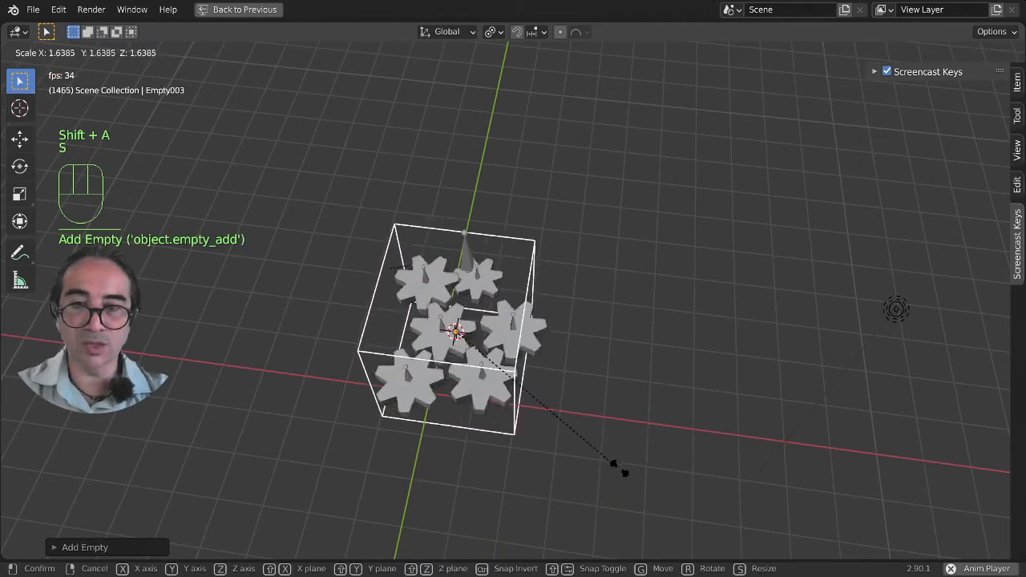
left_click(614, 467)
middle_click_drag(561, 435, 464, 445)
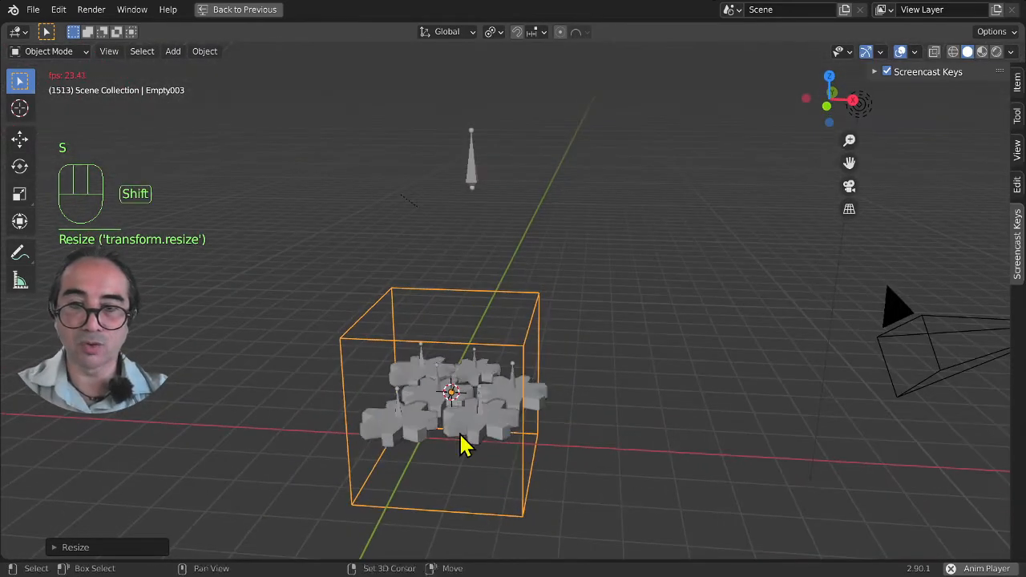
scroll(481, 393, "up", 3)
left_click_drag(307, 227, 648, 409)
left_click(440, 370, "shift")
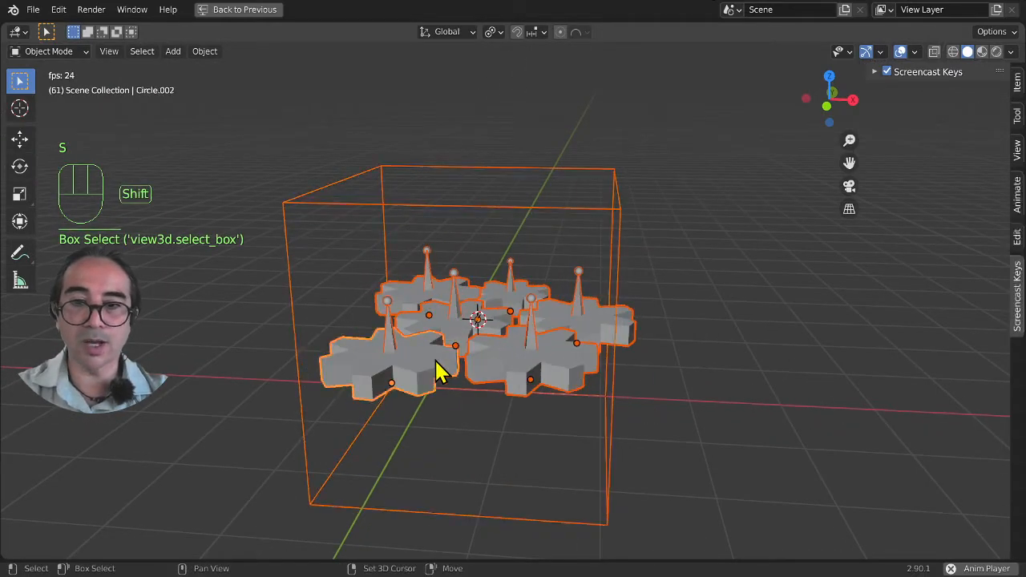
left_click(425, 256)
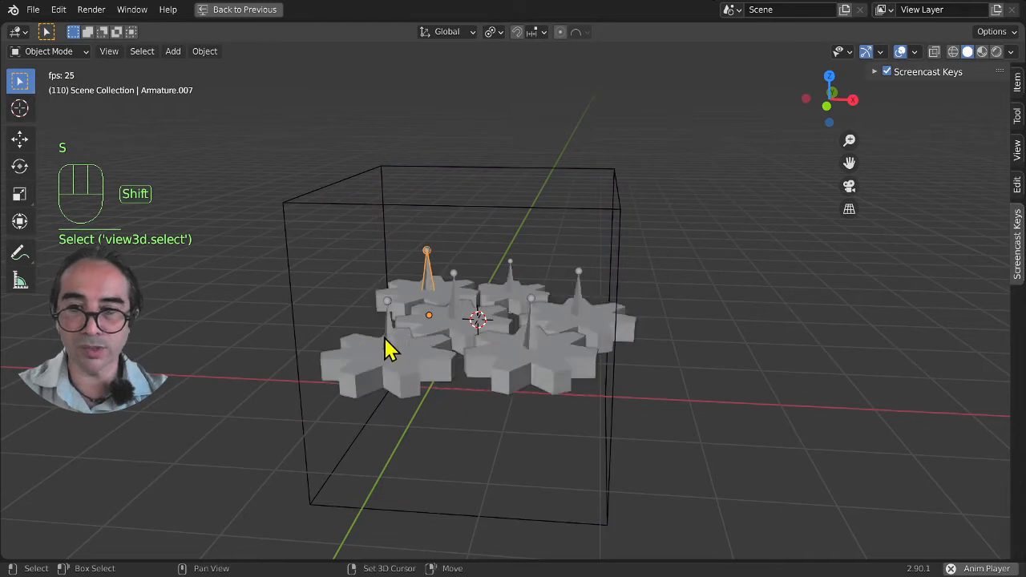
left_click(449, 308, "shift")
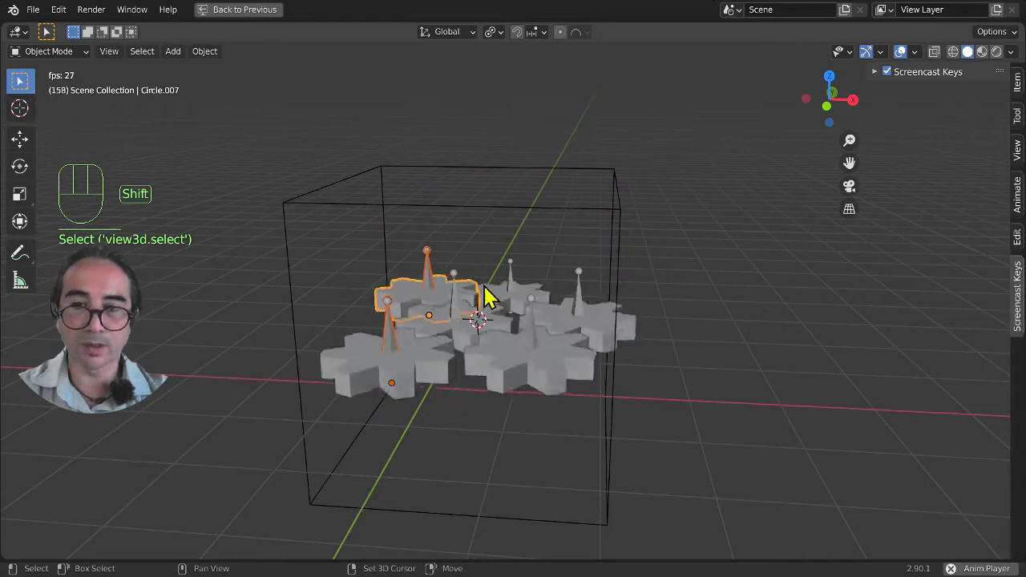
left_click(436, 307, "shift")
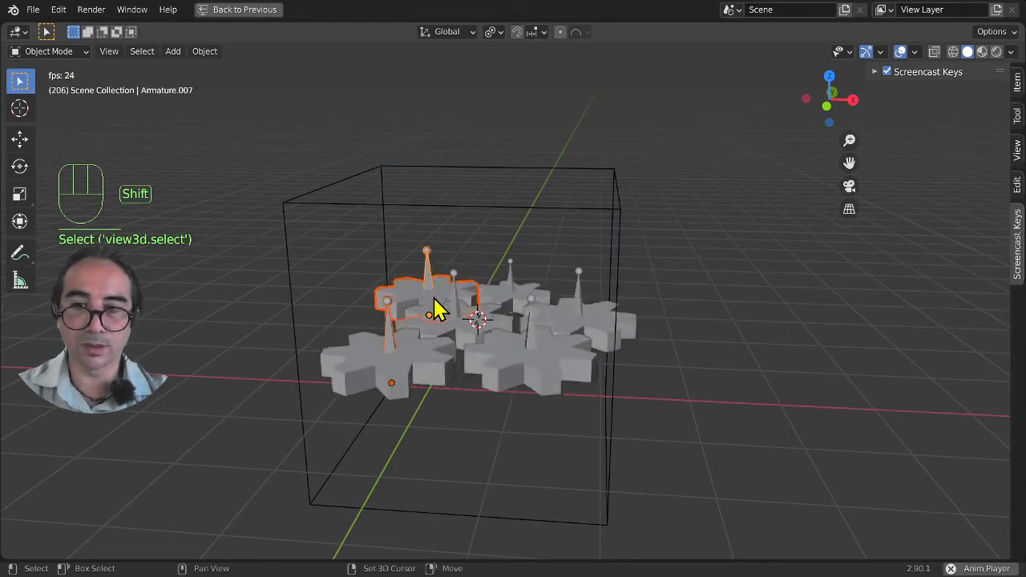
Select the six gear armatures with the cube empty as the active object and parent them to it with the Object option.
middle_click_drag(433, 353, 417, 333)
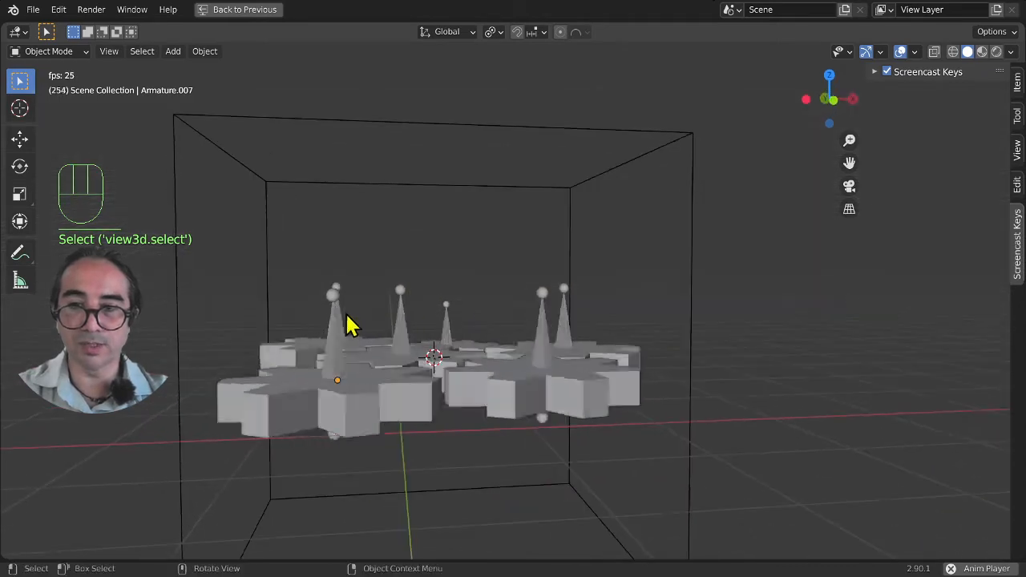
left_click(344, 327, "shift")
left_click_drag(294, 242, 583, 322, "shift")
left_click(569, 217, "shift")
left_click(569, 217, "shift")
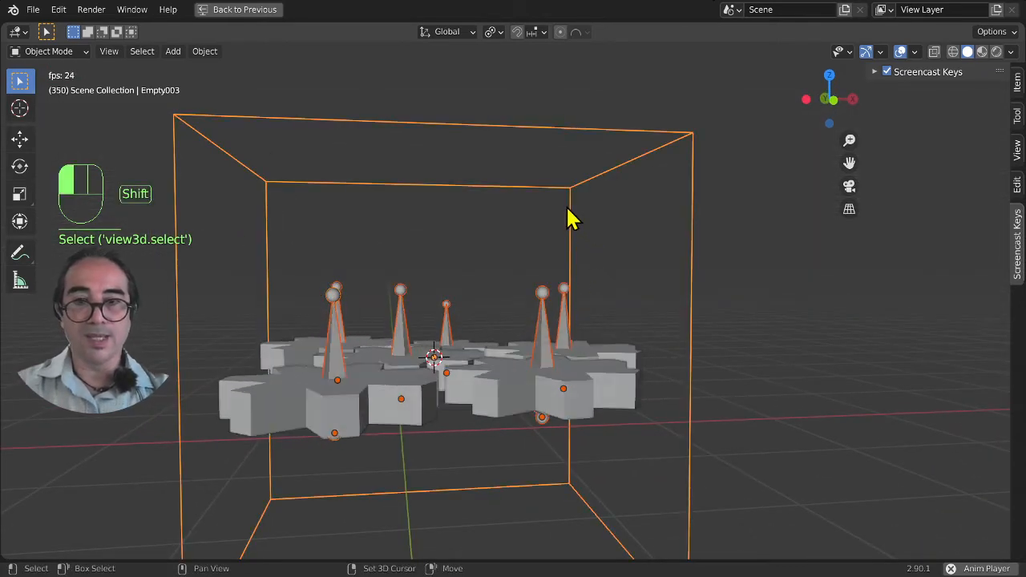
middle_click_drag(513, 192, 384, 188)
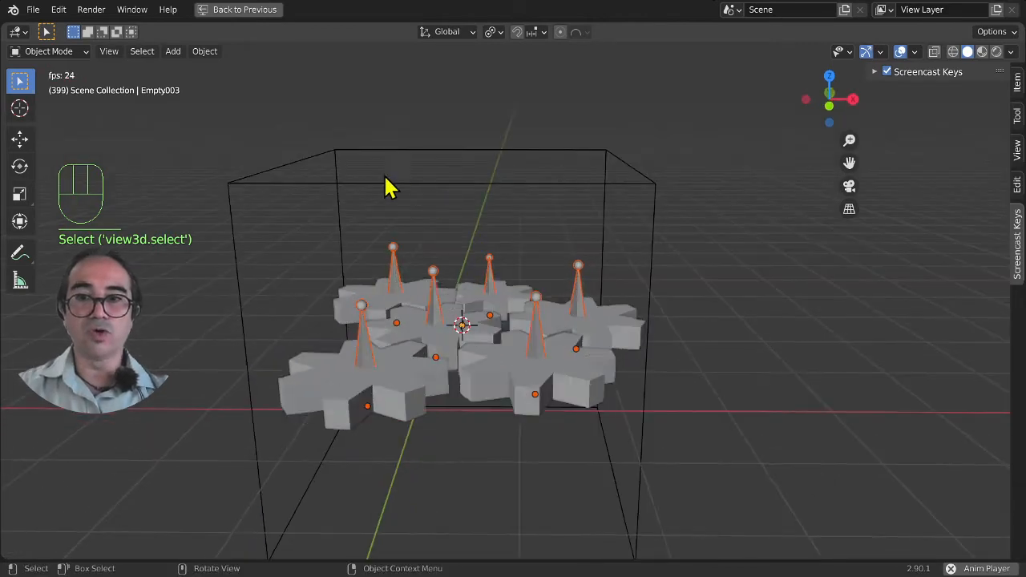
left_click(241, 183, "shift")
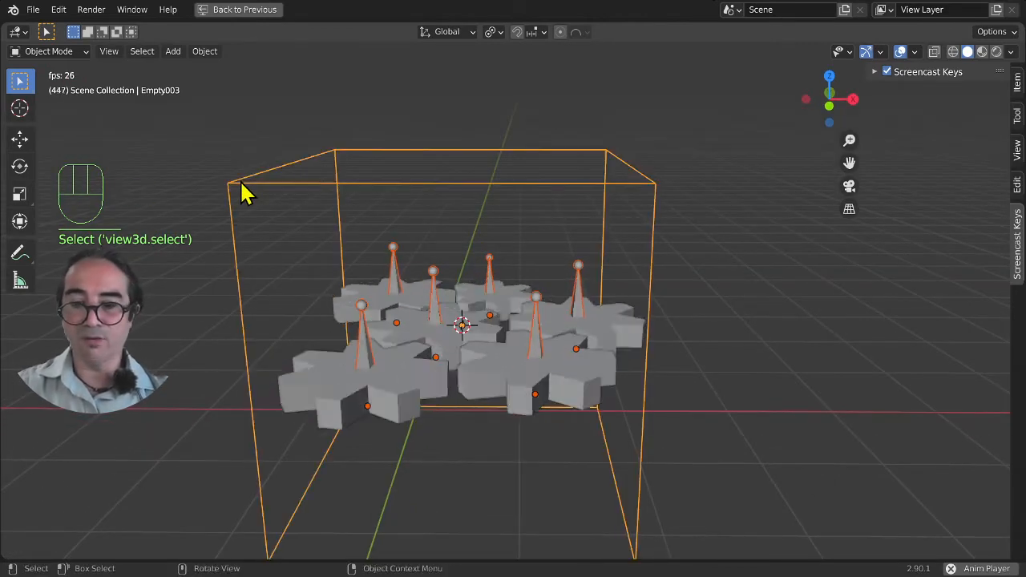
key("ctrl+p")
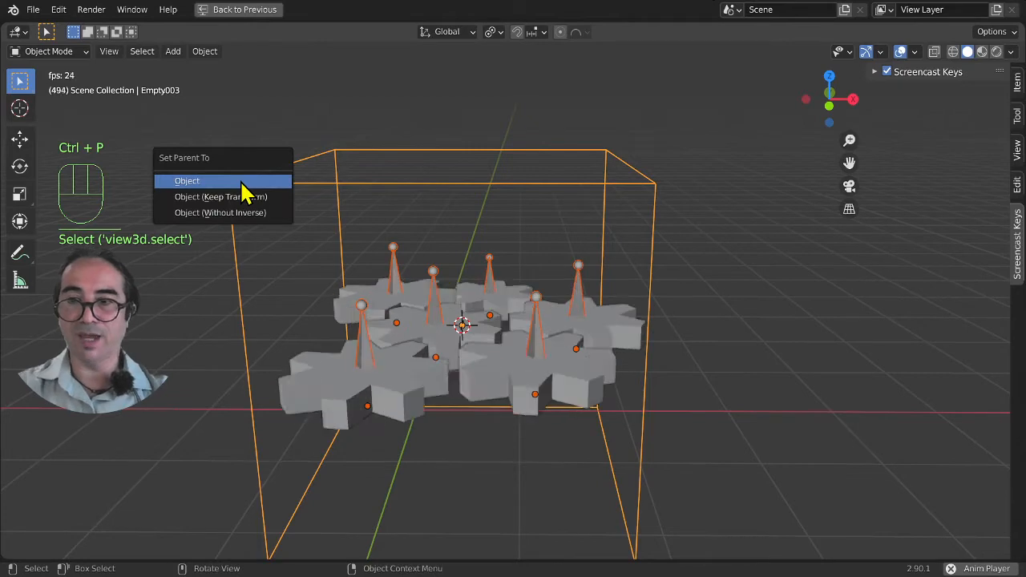
left_click(241, 181)
Select only the cube empty and rotate it 90° about the X axis in right side view to stand the gears upright.
left_click(423, 190)
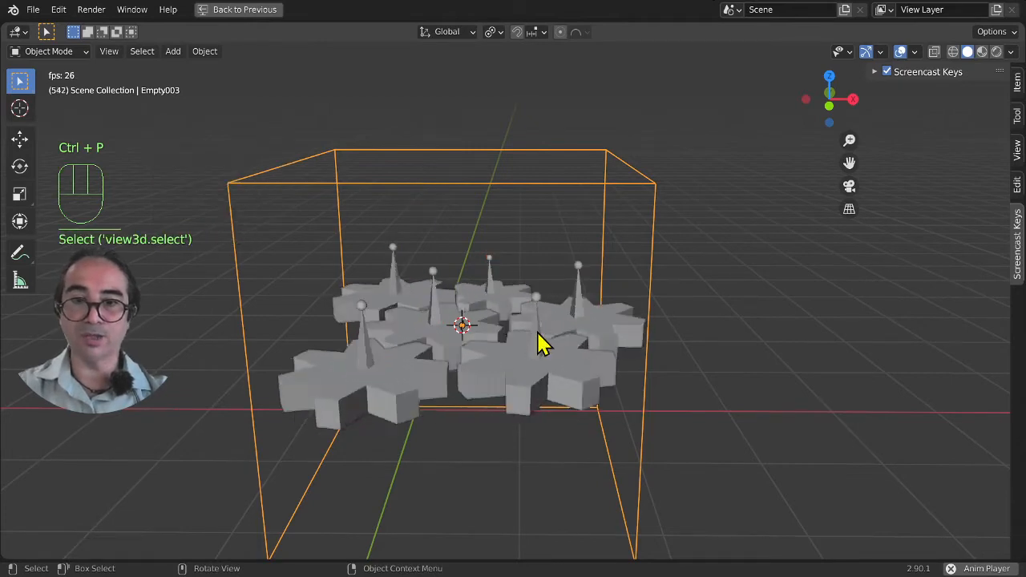
scroll(545, 344, "down", 3)
key("KP_3")
key("r")
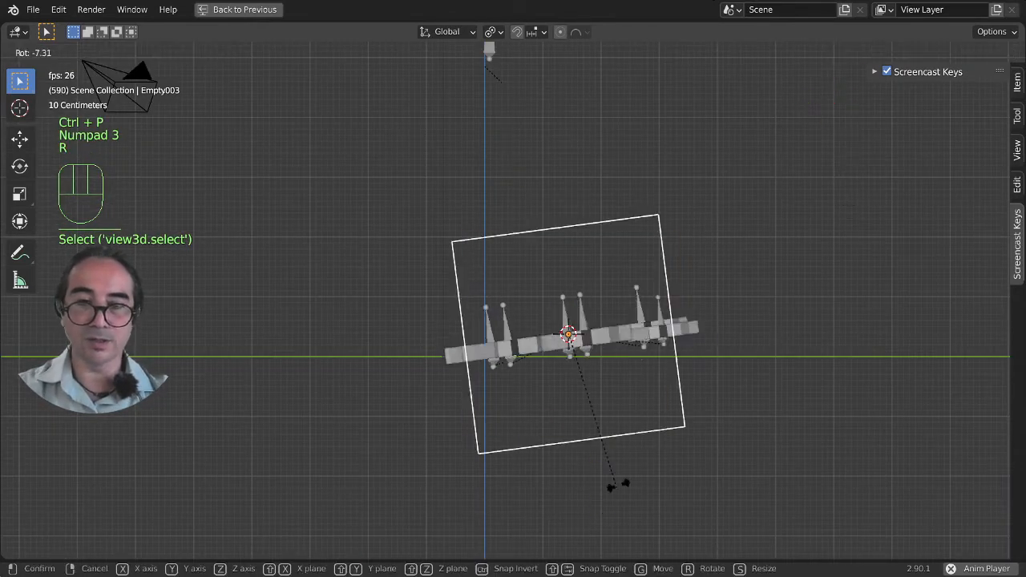
right_click(651, 360)
key("r")
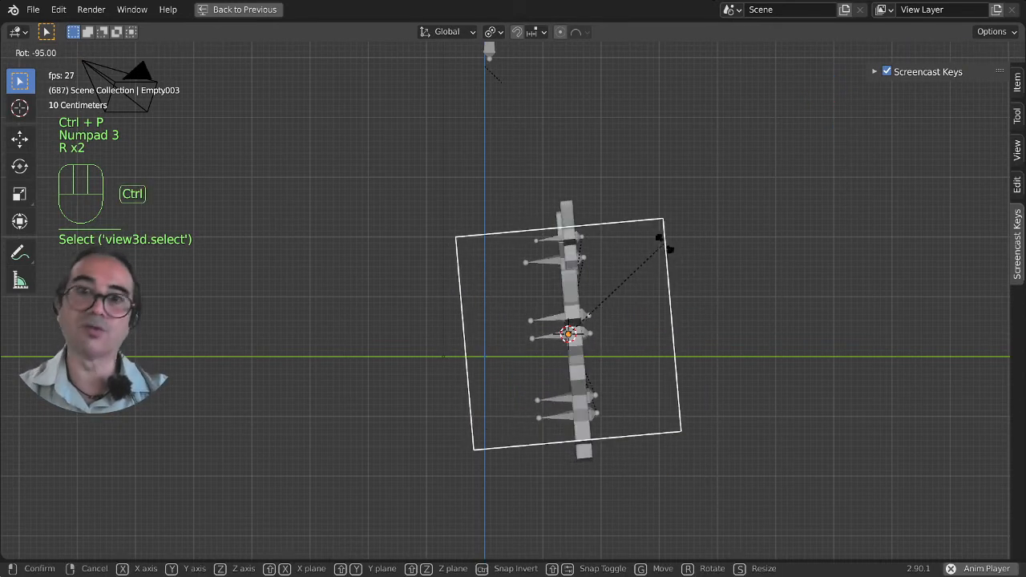
left_click(677, 264, "ctrl")
Scale the cube empty down to about 0.63 of its size and move it up toward the vertical axis.
key("s")
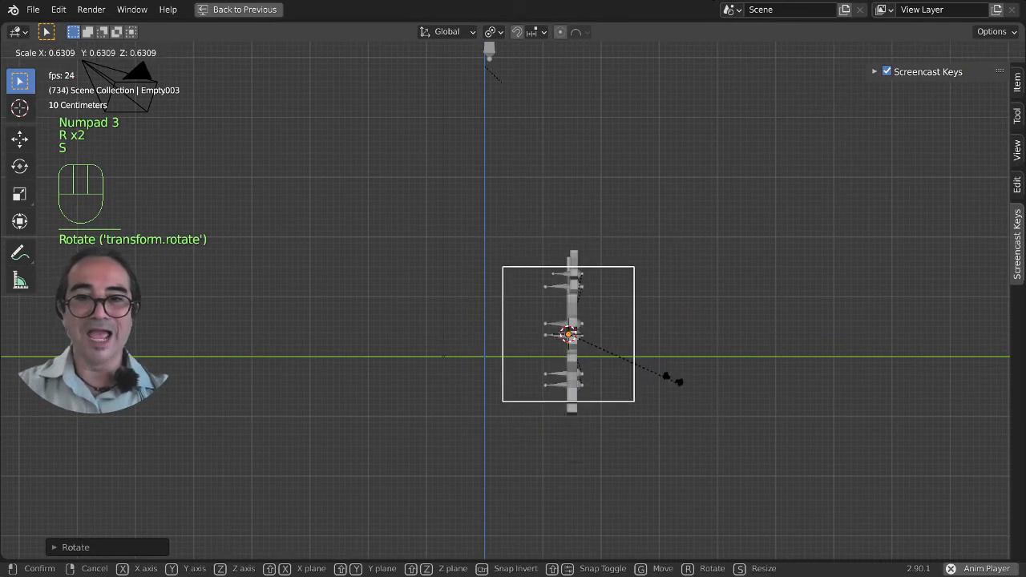
left_click(636, 361)
key("g")
left_click(585, 275)
Select all gears and their armatures without the cube empty, and duplicate them slightly lower on the +Y side.
scroll(530, 197, "up", 2)
left_click(532, 183)
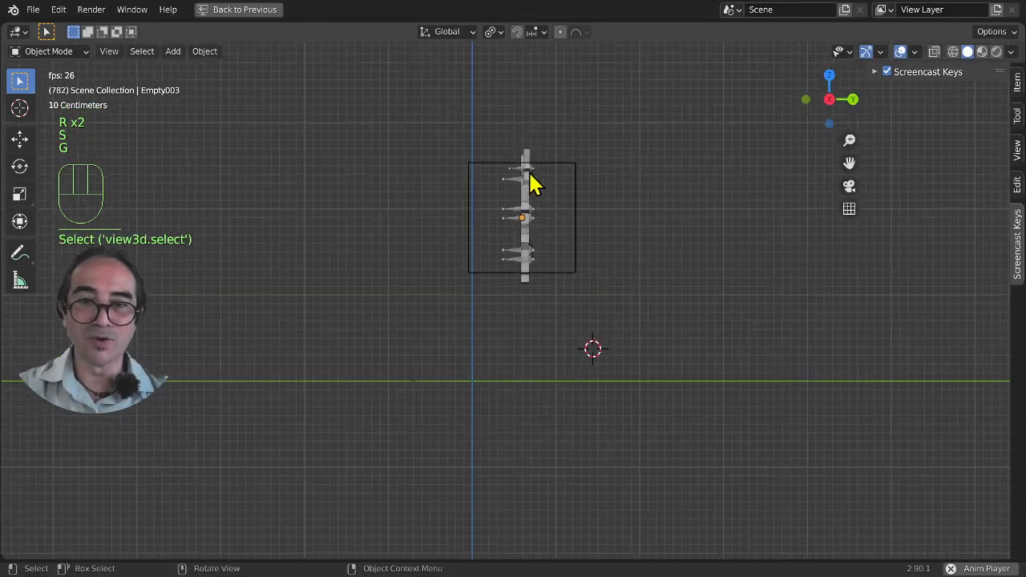
left_click_drag(553, 320, 553, 320)
scroll(565, 300, "up", 3)
left_click(586, 262, "shift")
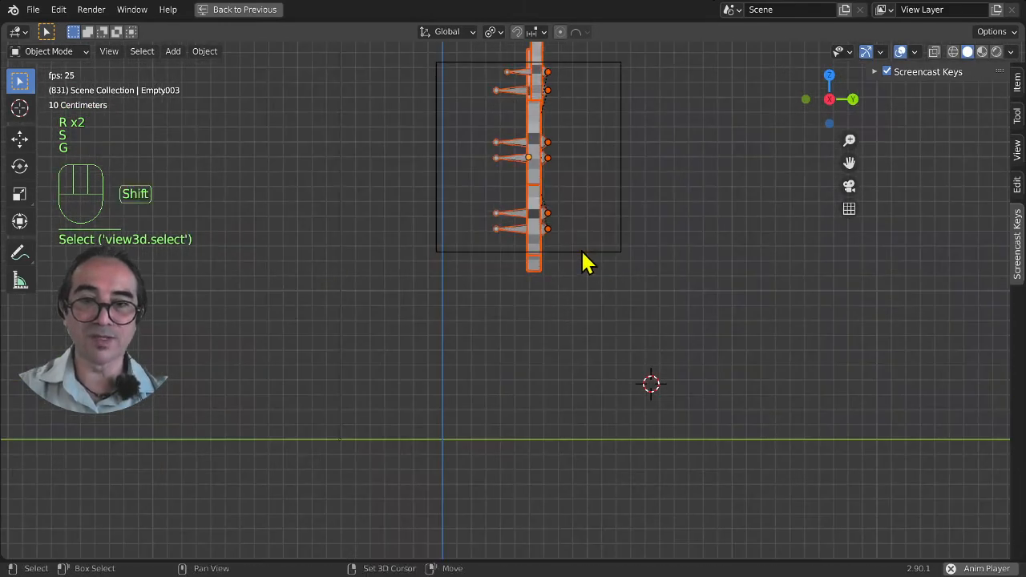
left_click(585, 261, "shift")
left_click(585, 260, "shift")
key("shift+d")
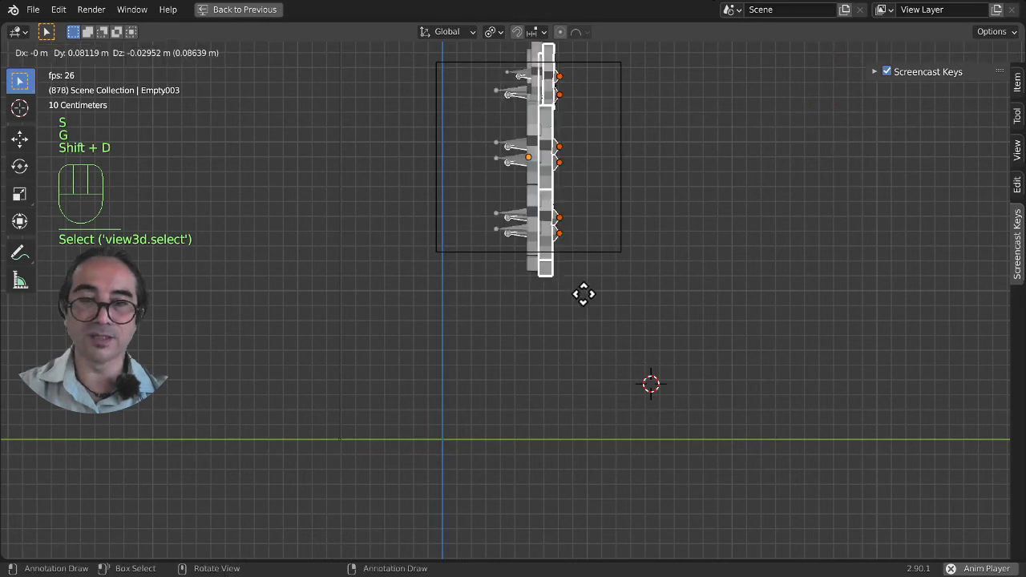
left_click(600, 350)
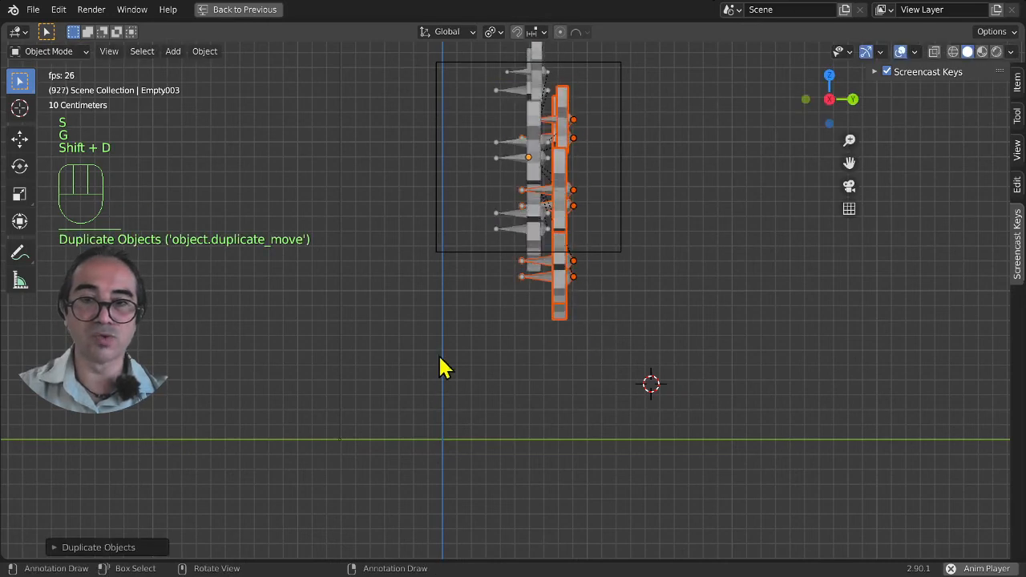
Select the cube empty, scale it down to 0.257 in front view and move it lower.
left_click(446, 258)
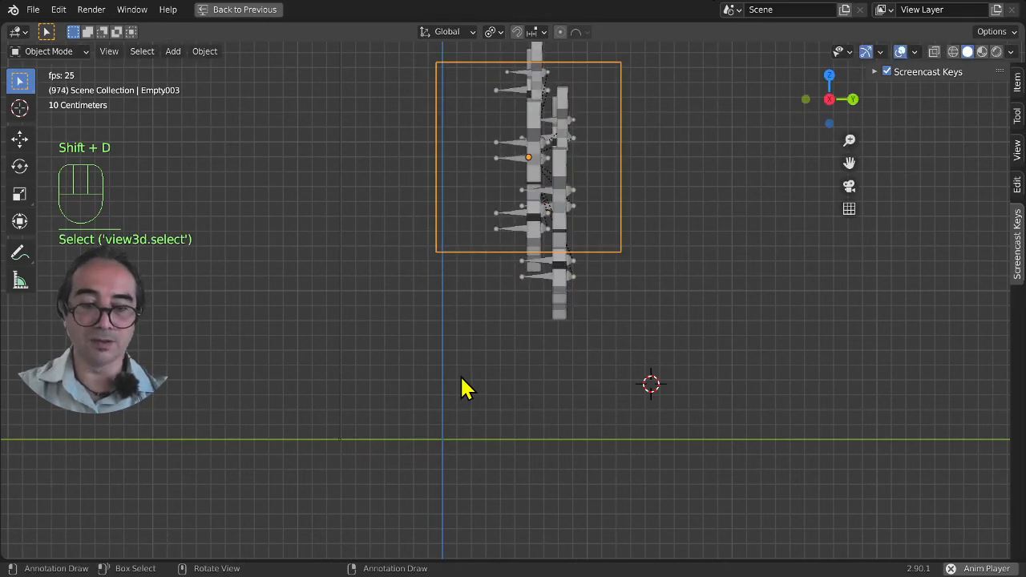
key("KP_1")
key("s")
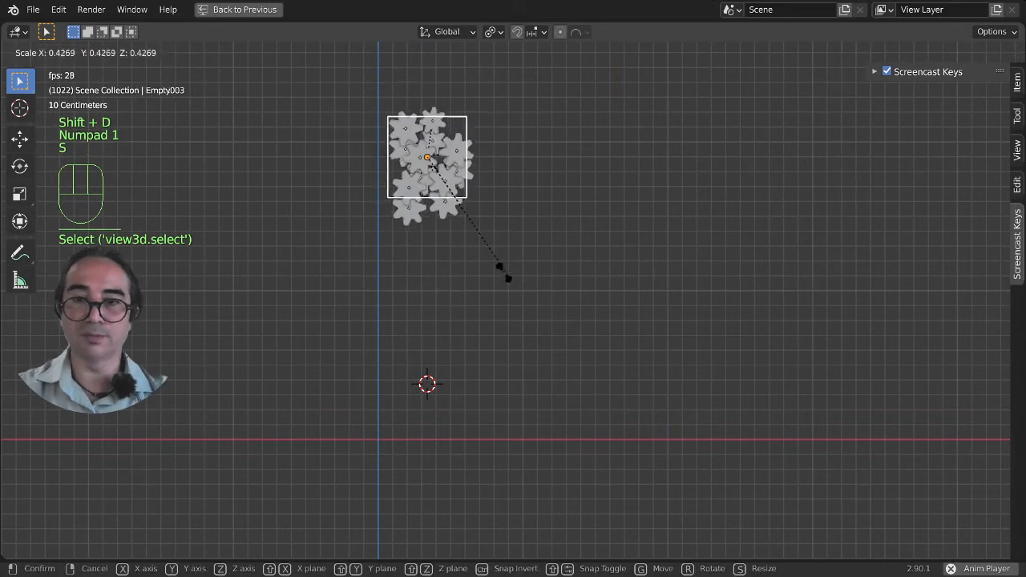
left_click(481, 313)
key("g")
left_click(479, 367)
Show the BUDY collection, maximize the 3D viewport and move the cube empty with its gears up into the character's torso.
key("ctrl+space")
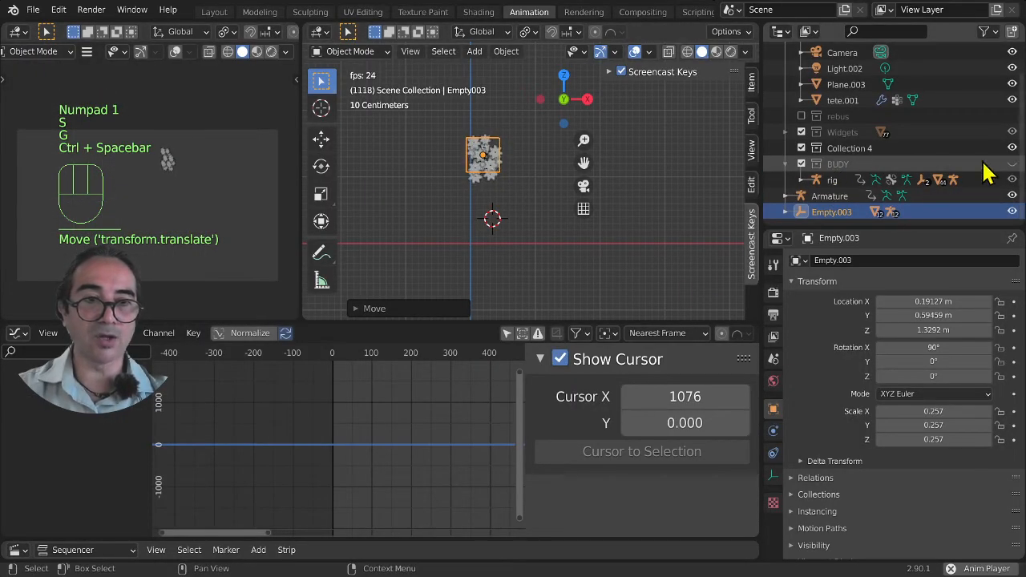
left_click(1013, 163)
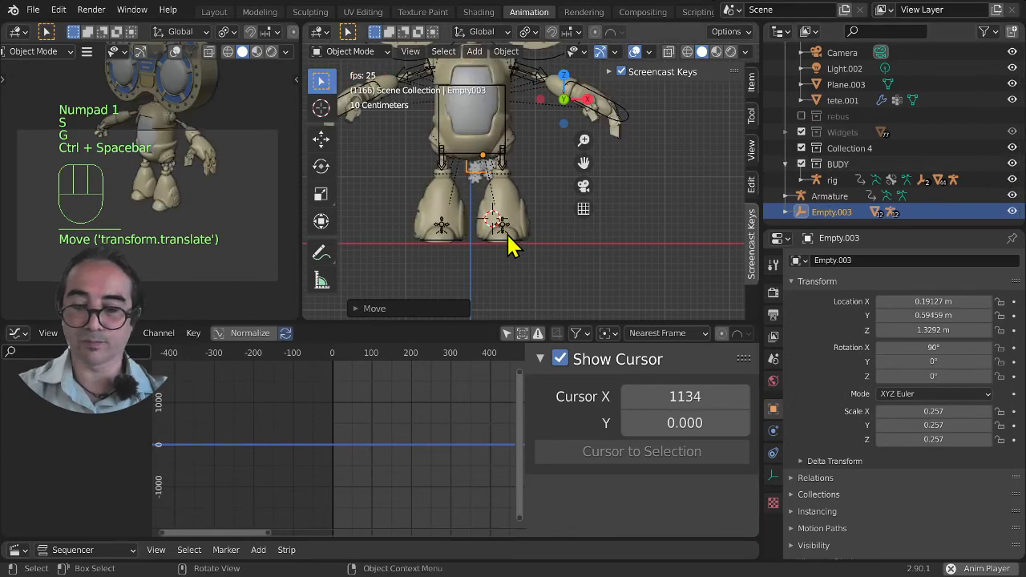
key("ctrl+space")
scroll(463, 343, "down", 1)
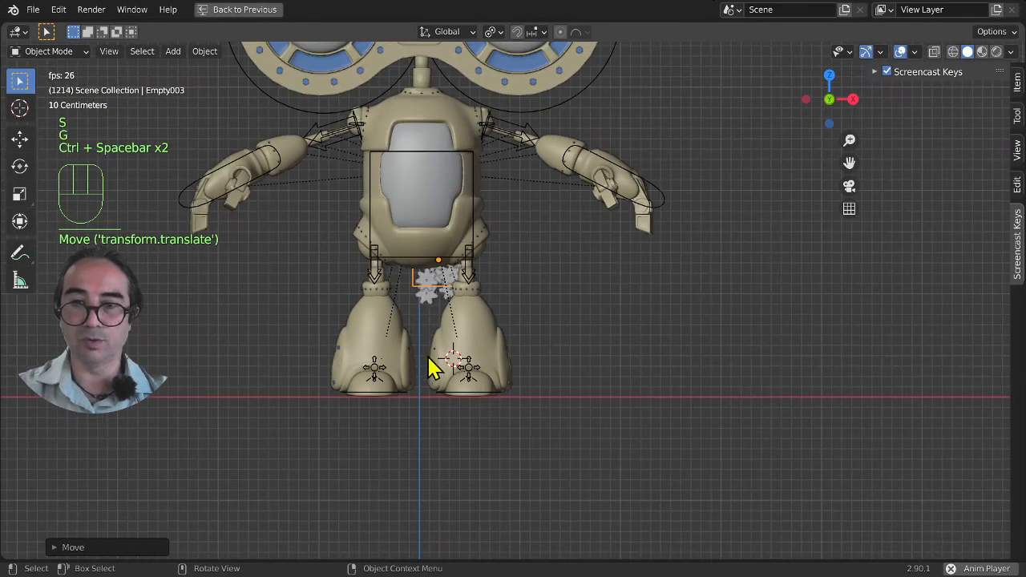
key("g")
left_click(403, 267)
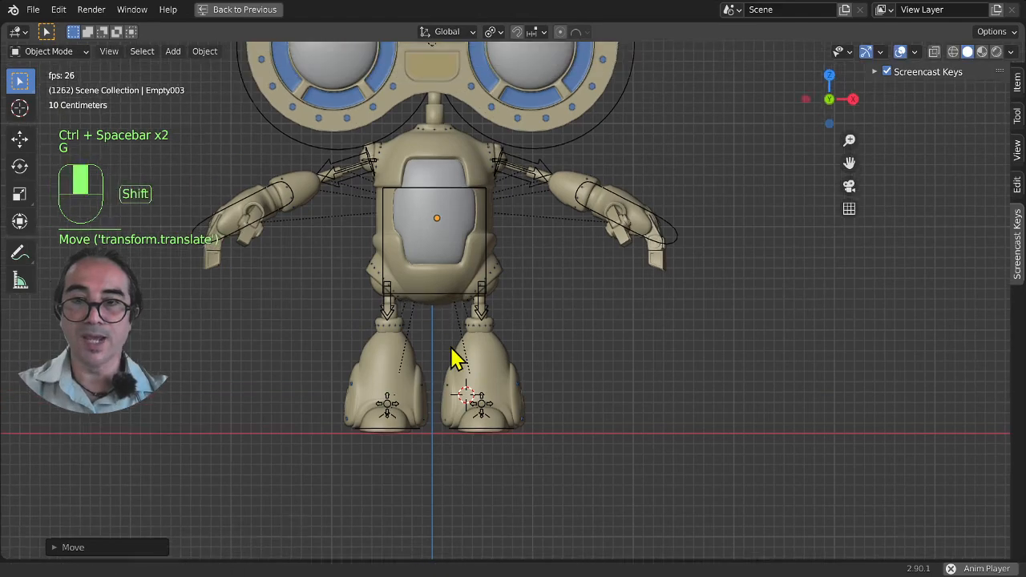
Enter Edit Mode on the torso mesh and select a face of the chest window.
scroll(451, 355, "up", 2)
key("Tab")
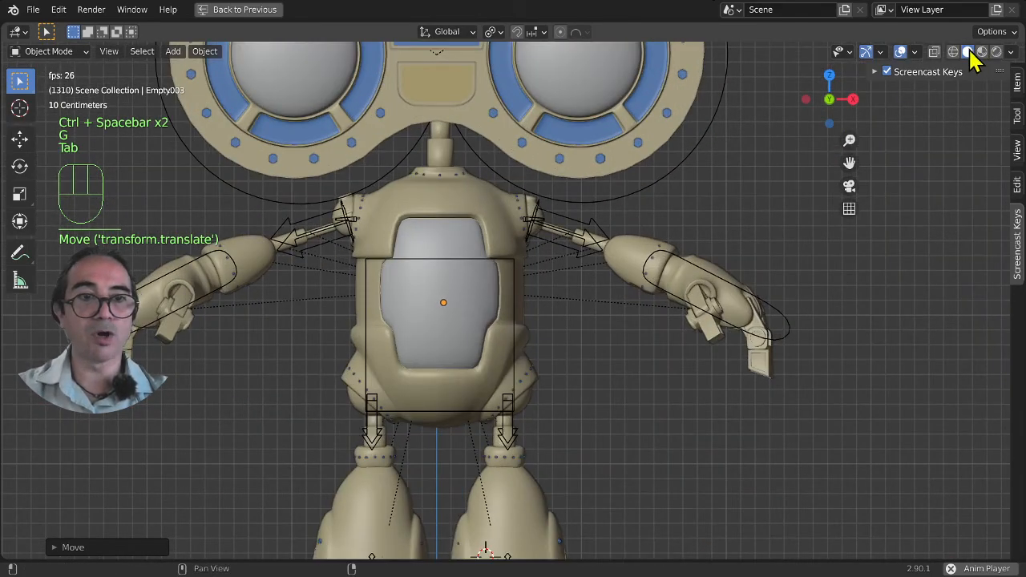
left_click(476, 224)
key("Tab")
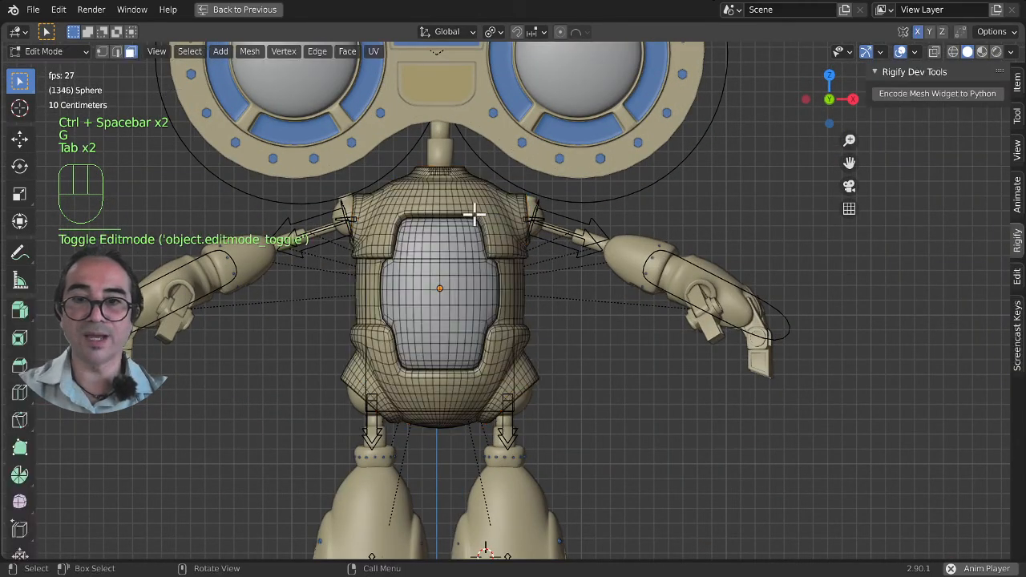
left_click(452, 269)
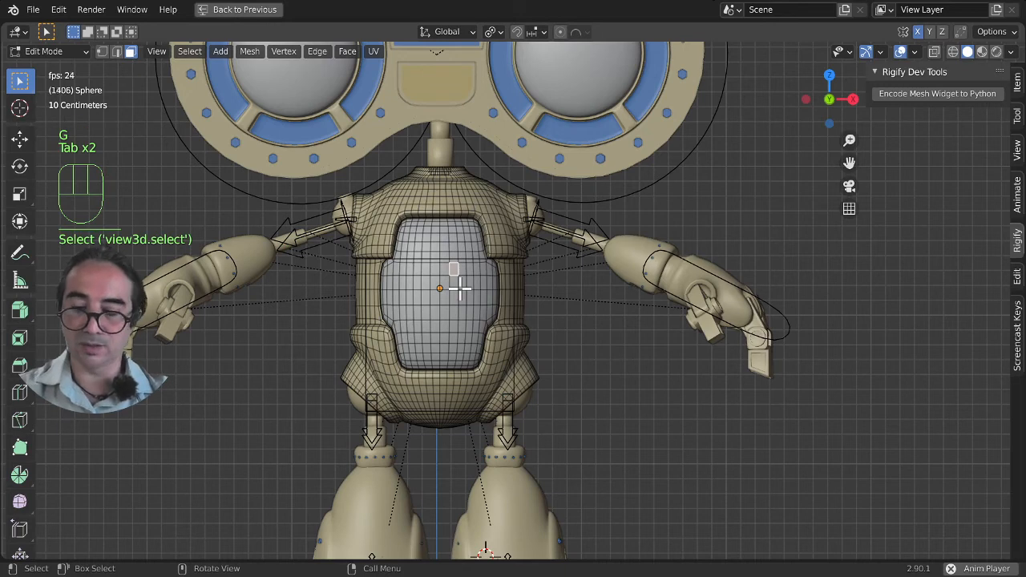
Restore the full layout, select all faces using the transparent material, separate them into their own object and return to Object Mode.
key("ctrl+space")
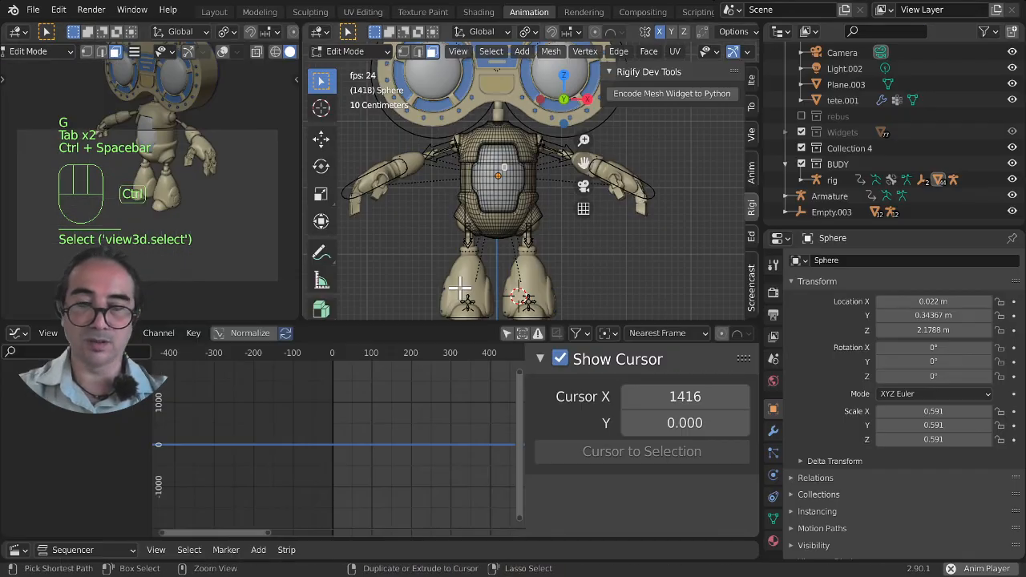
left_click(773, 542)
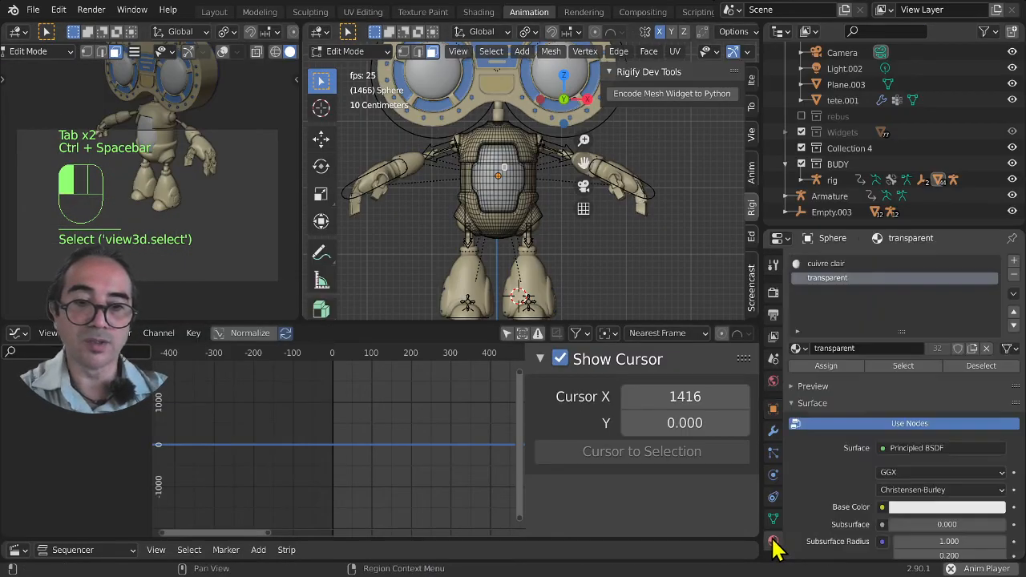
left_click(903, 367)
key("p")
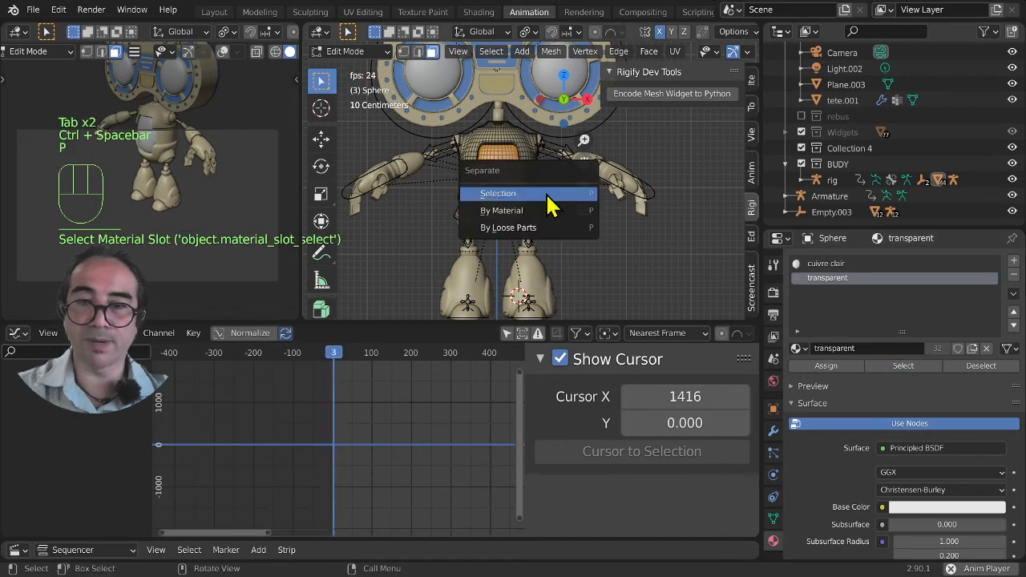
left_click(550, 196)
key("Tab")
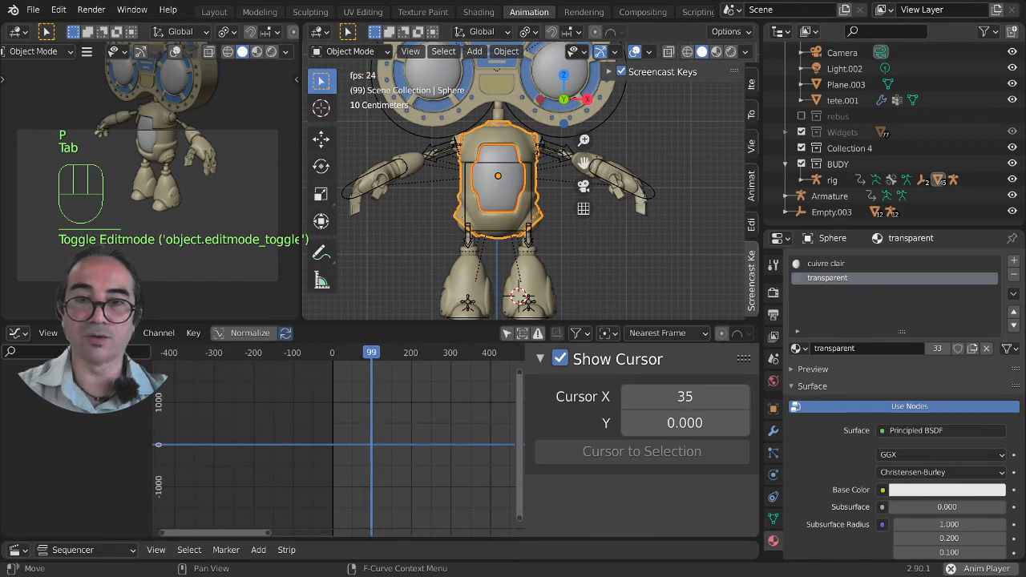
Hide the separated transparent chest window and maximize the 3D viewport.
left_click(510, 187)
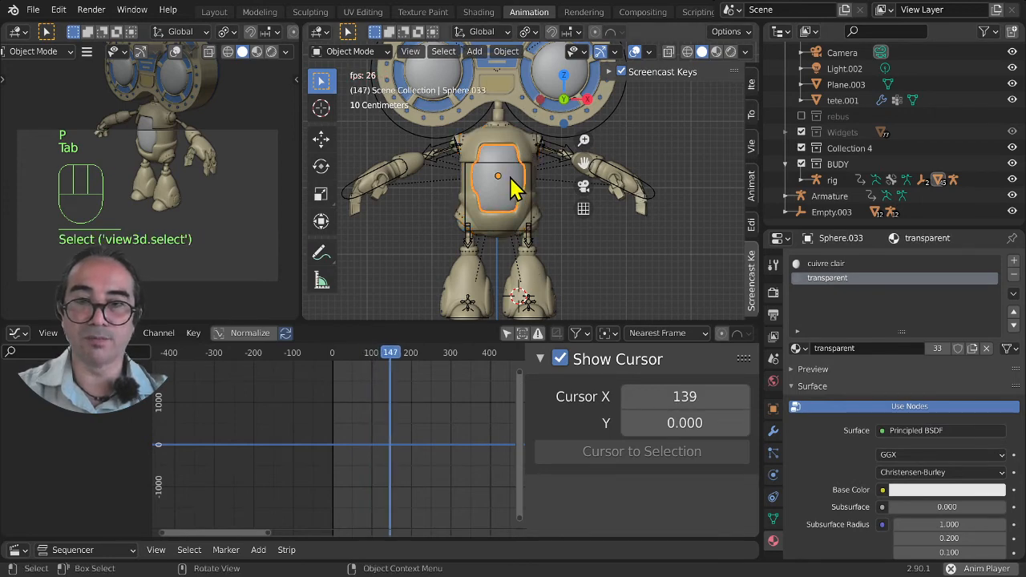
key("h")
key("ctrl+space")
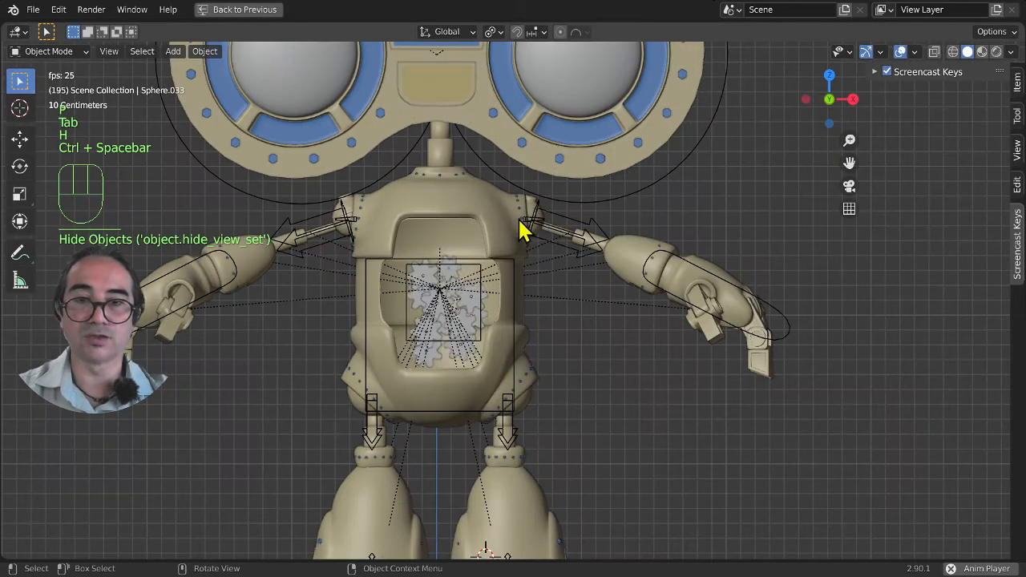
Set the solid viewport shading to MatCap lighting and choose a metallic matcap for it.
left_click(969, 55)
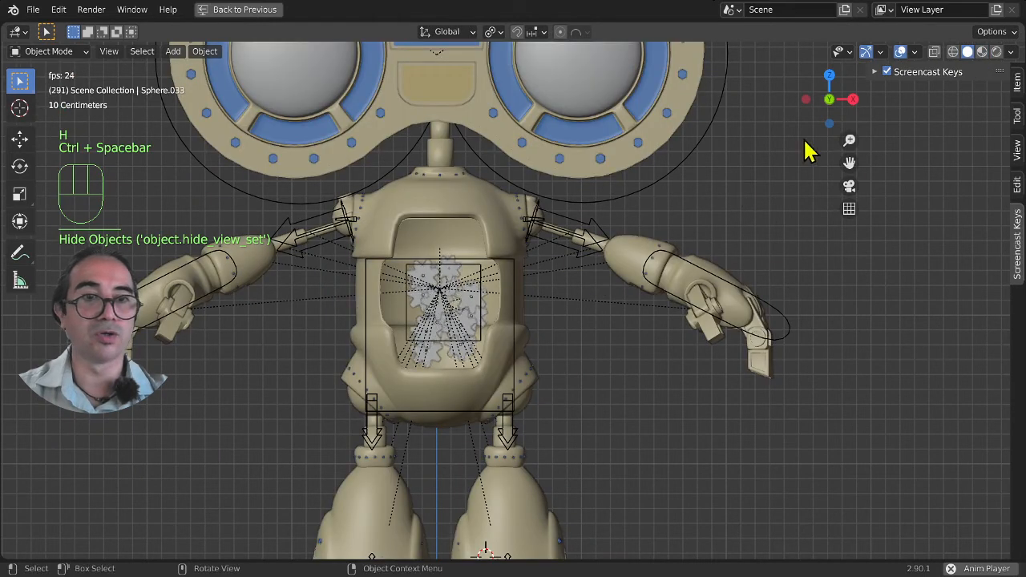
left_click(1011, 52)
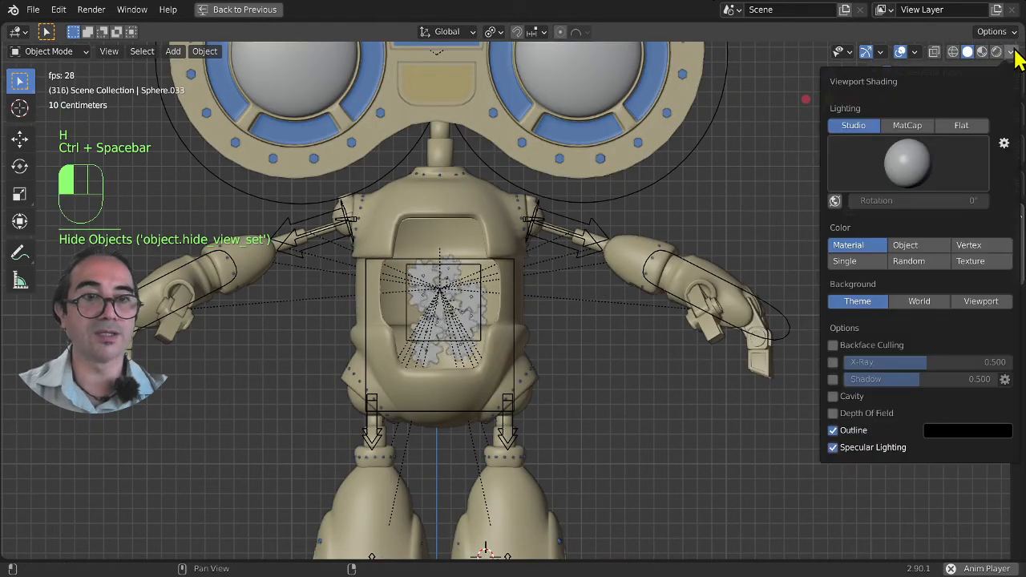
left_click(905, 127)
left_click(909, 162)
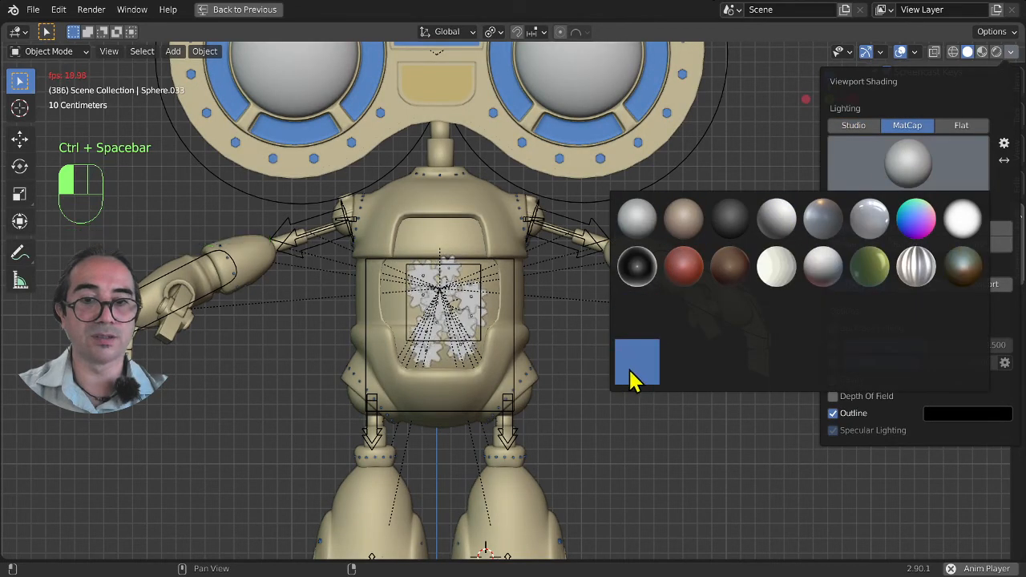
left_click(634, 375)
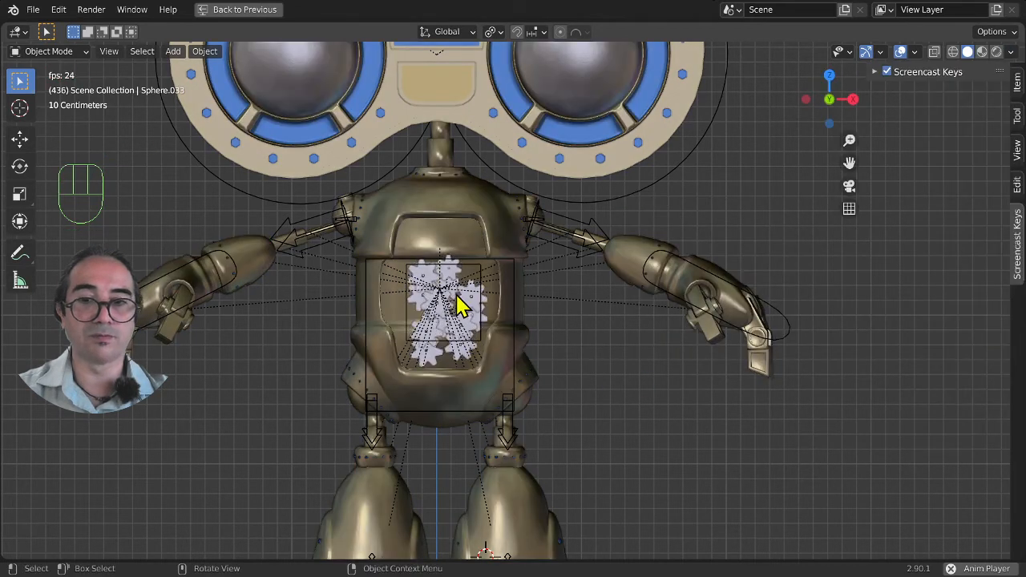
Select the cube empty in the torso, move it slightly up and scale it up to fill the chest opening.
left_click(476, 271)
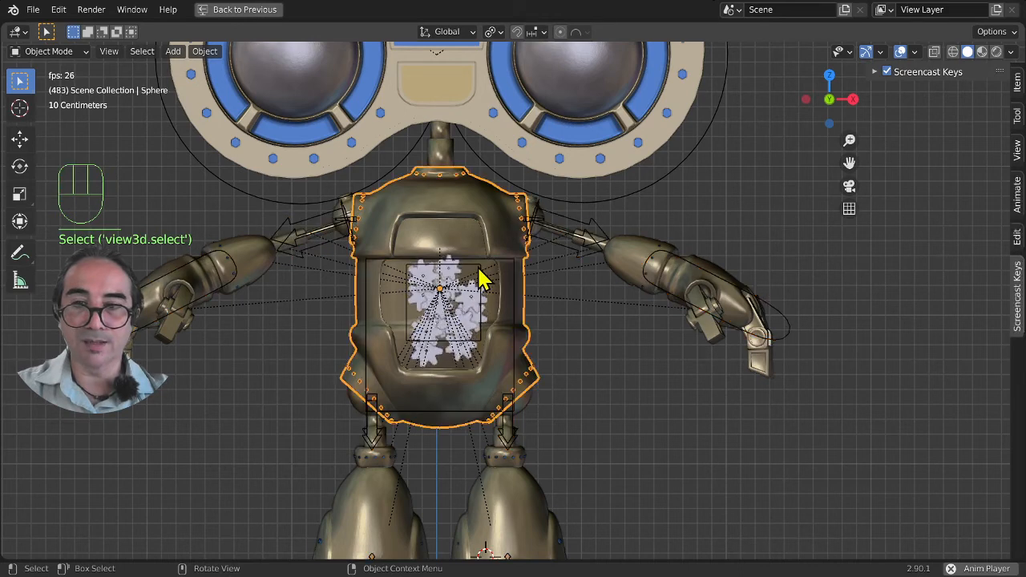
left_click(481, 279)
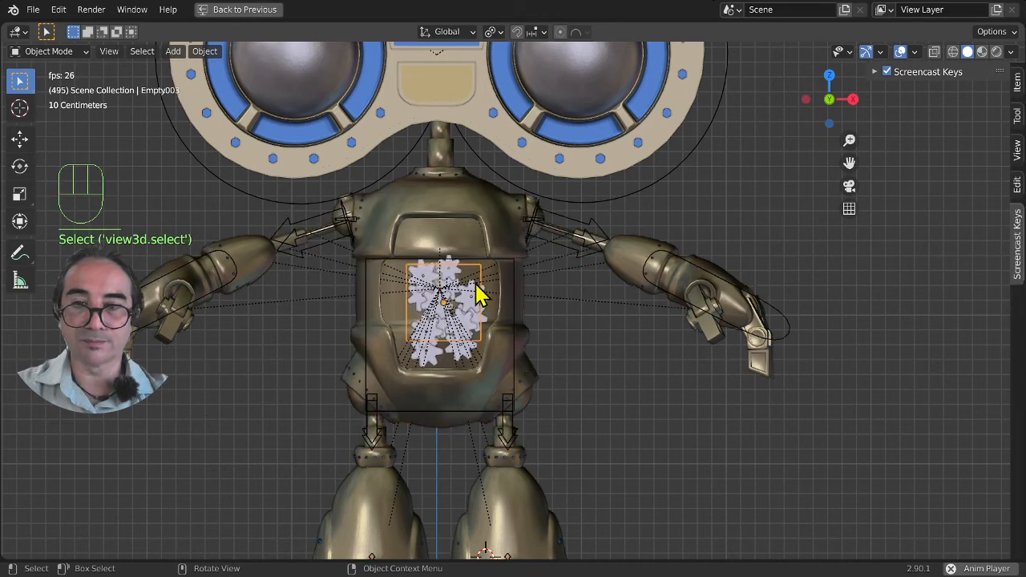
key("g")
left_click(499, 328)
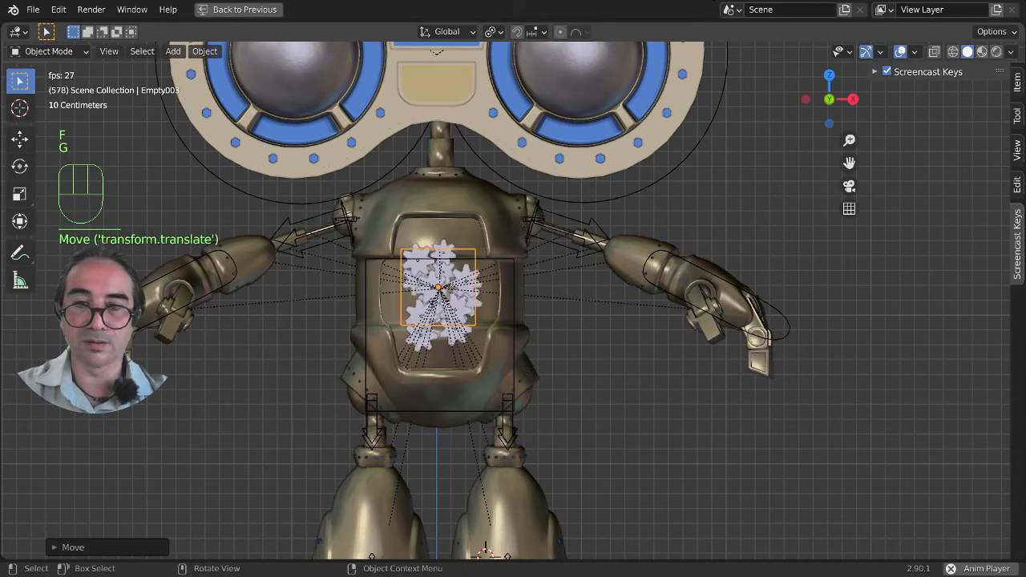
key("s")
left_click(515, 351)
scroll(489, 329, "down", 2)
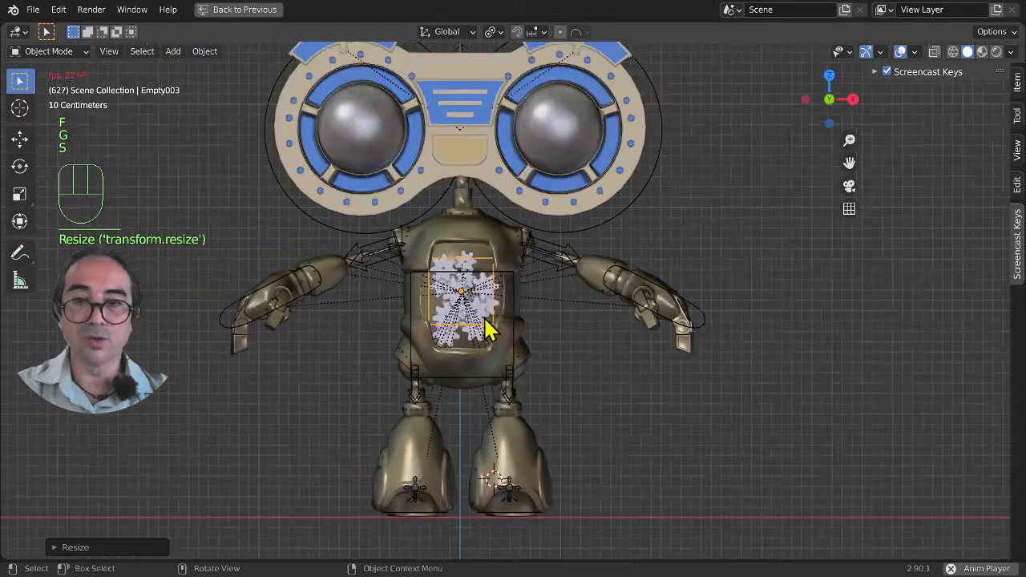
scroll(489, 329, "down", 2)
key("ctrl+Tab")
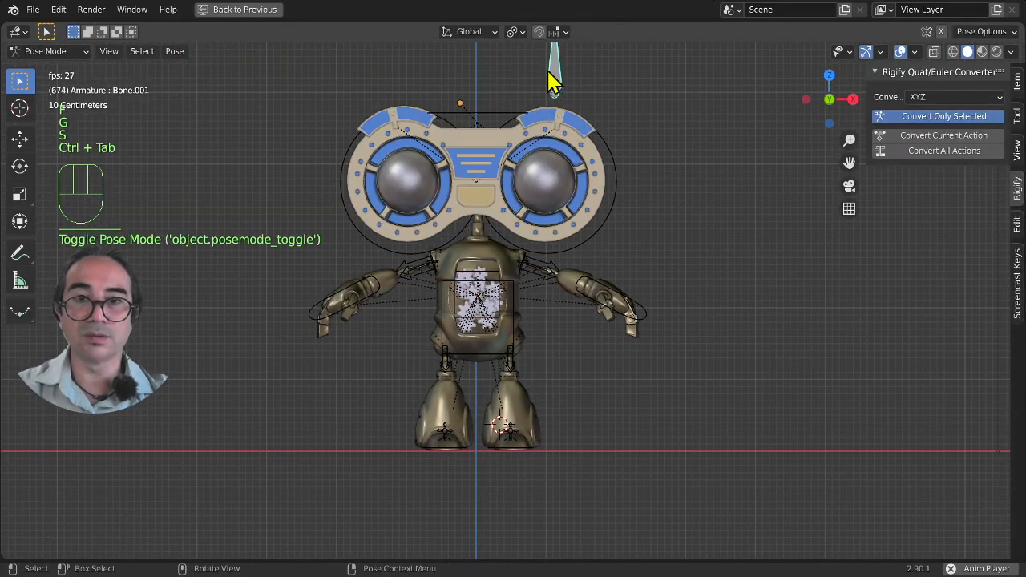
left_click(504, 355)
middle_click_drag(504, 355, 473, 369)
scroll(473, 369, "up", 1)
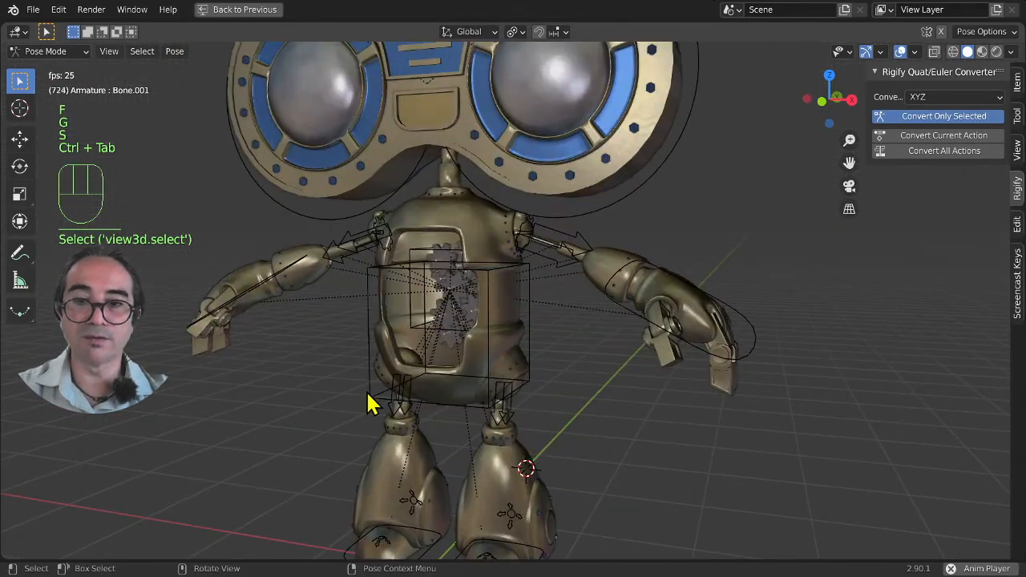
key("ctrl+Tab")
Select the cube empty, add the rig to the selection, enter Pose Mode and select the torso control bone.
left_click(369, 388)
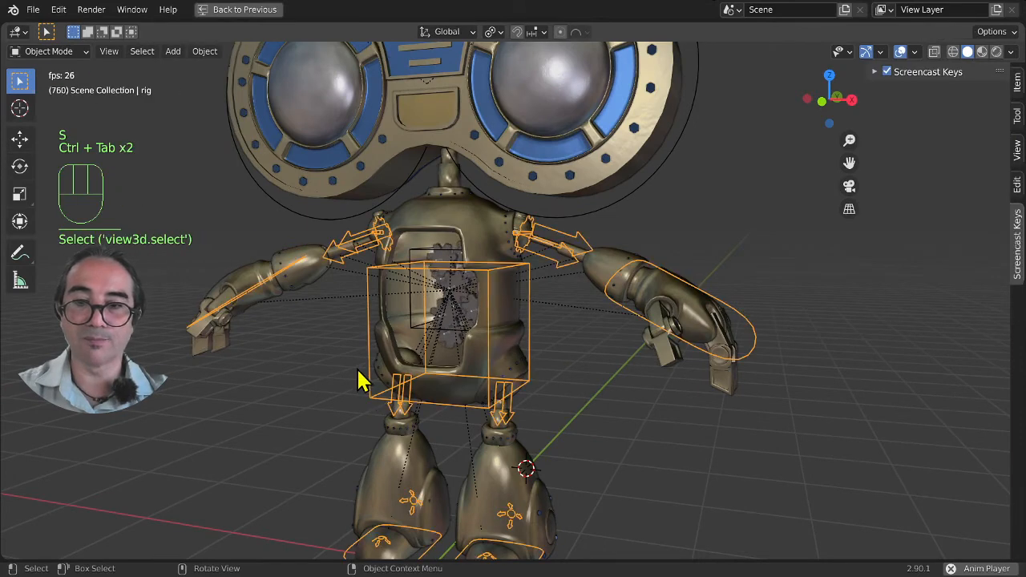
left_click(412, 312)
left_click(409, 303)
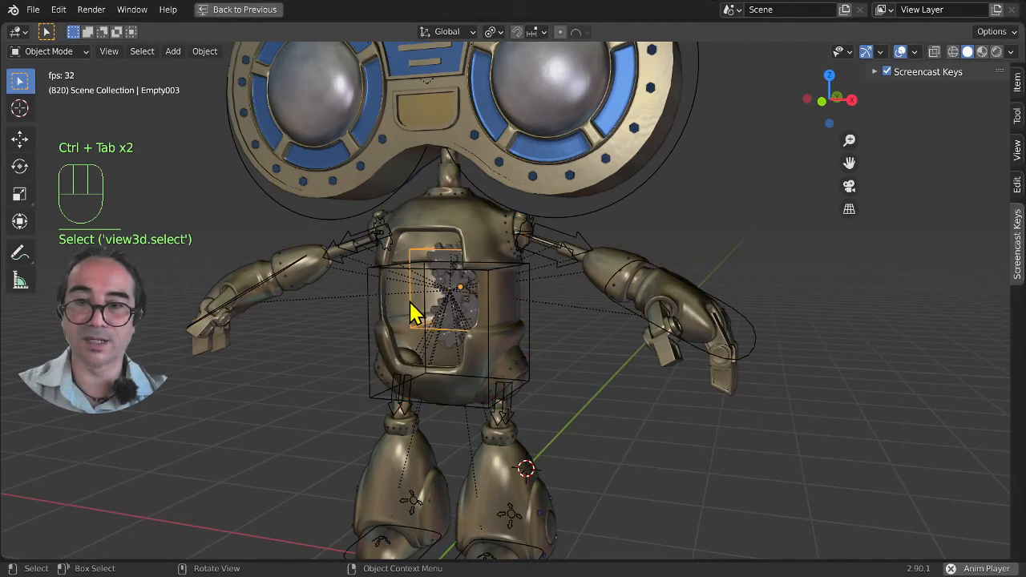
left_click(365, 352)
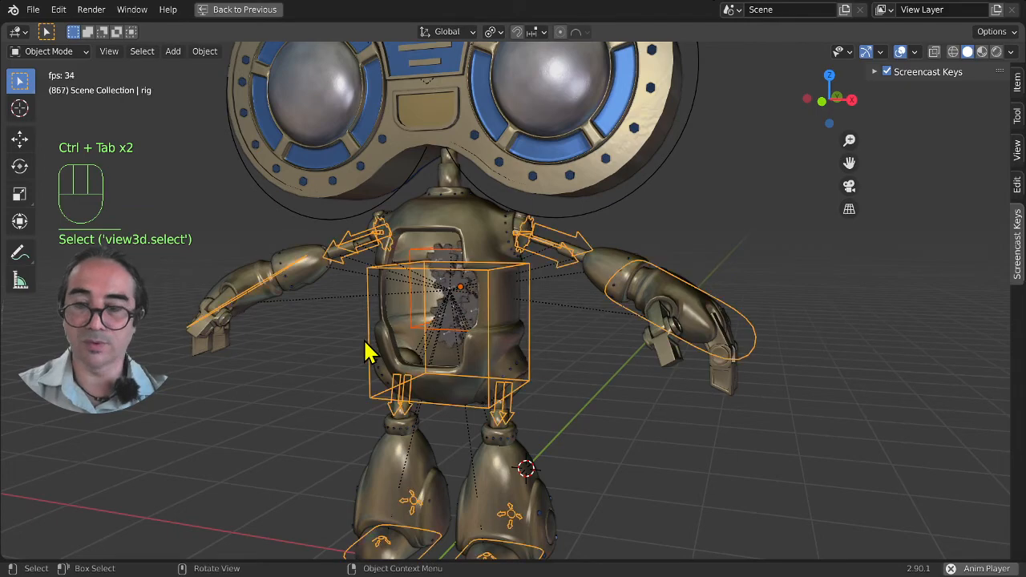
key("ctrl+Tab")
left_click(373, 317)
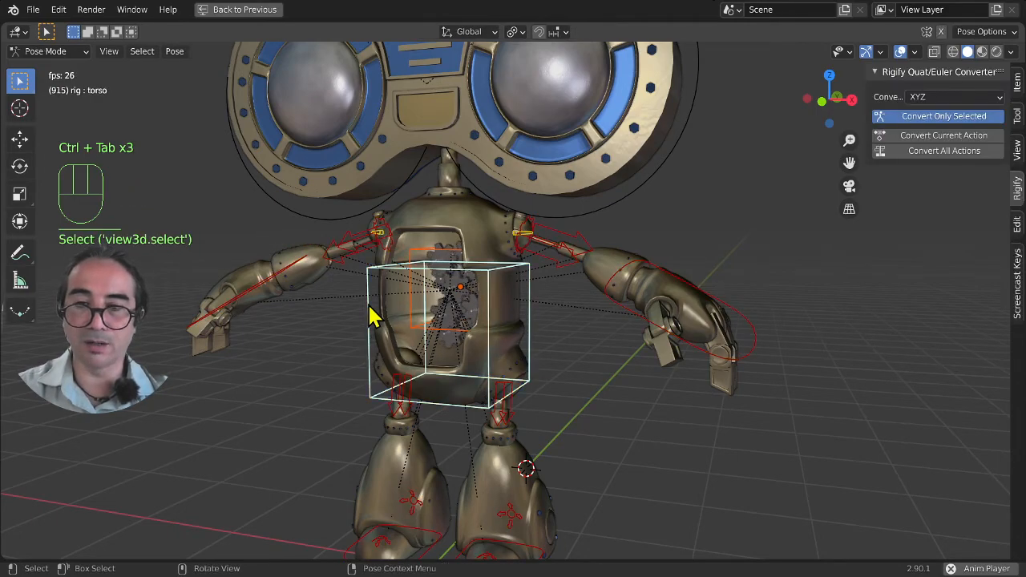
mouse_move(357, 392)
middle_mouse_down()
mouse_move(300, 392)
mouse_move(357, 390)
middle_mouse_up()
Parent the cube empty to the rig with the Object option and reselect the torso bone.
key("ctrl+p")
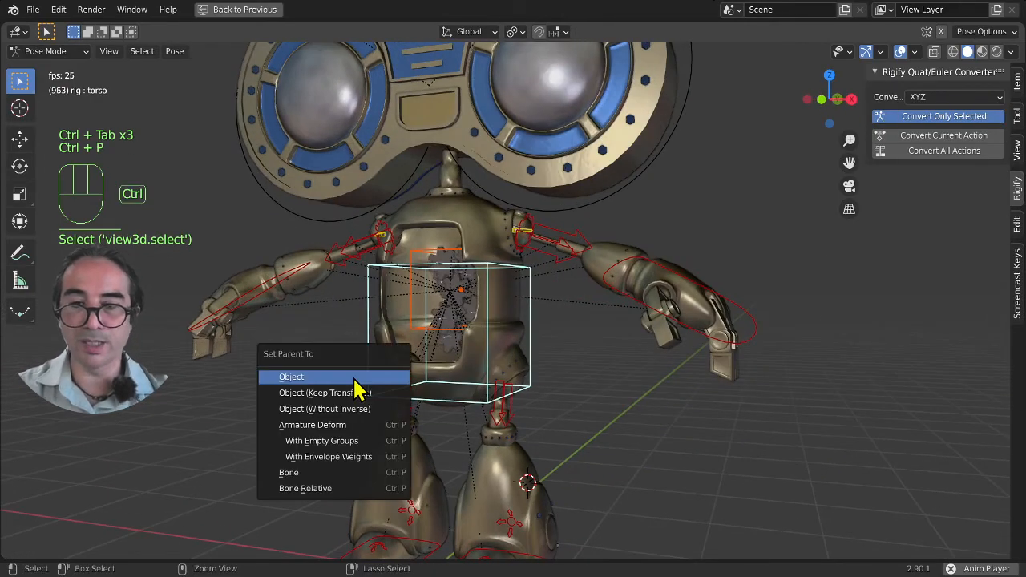
left_click(355, 381)
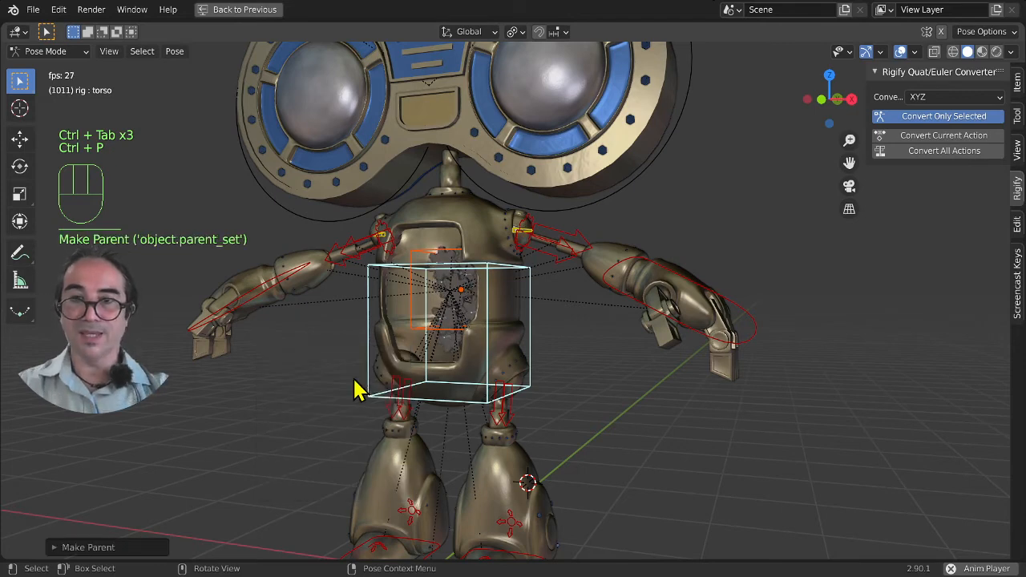
scroll(403, 392, "down", 3)
left_click(468, 383)
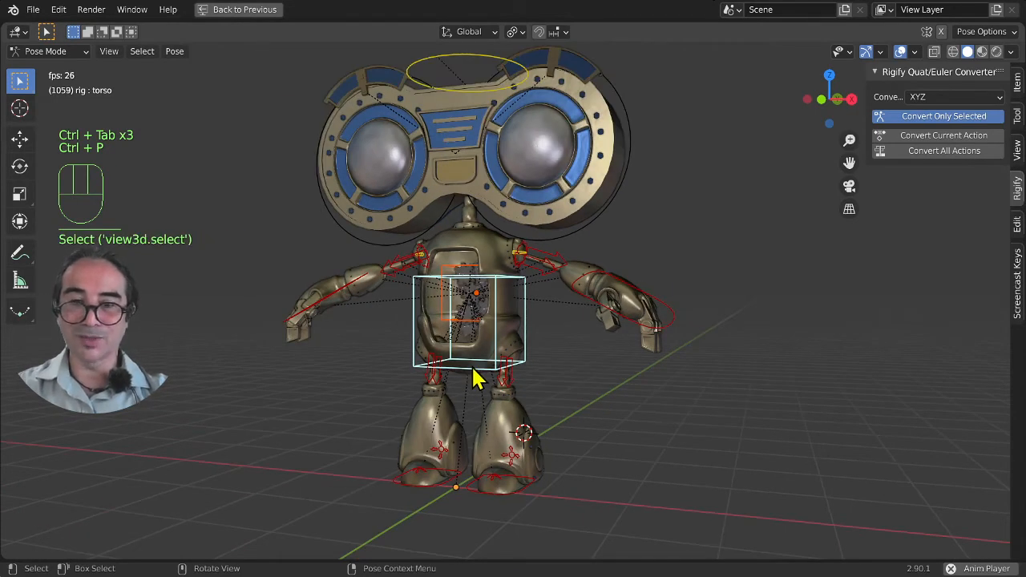
Try moving the torso bone during playback to test whether the gears follow, and cancel the move.
key("space")
key("space")
key("ctrl+space")
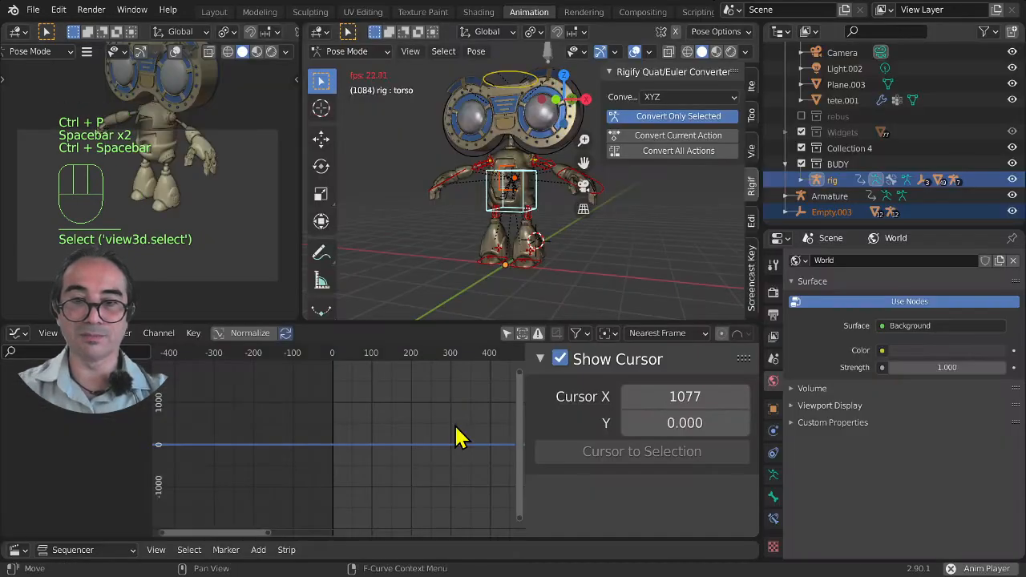
key("ctrl+space")
scroll(508, 401, "up", 5)
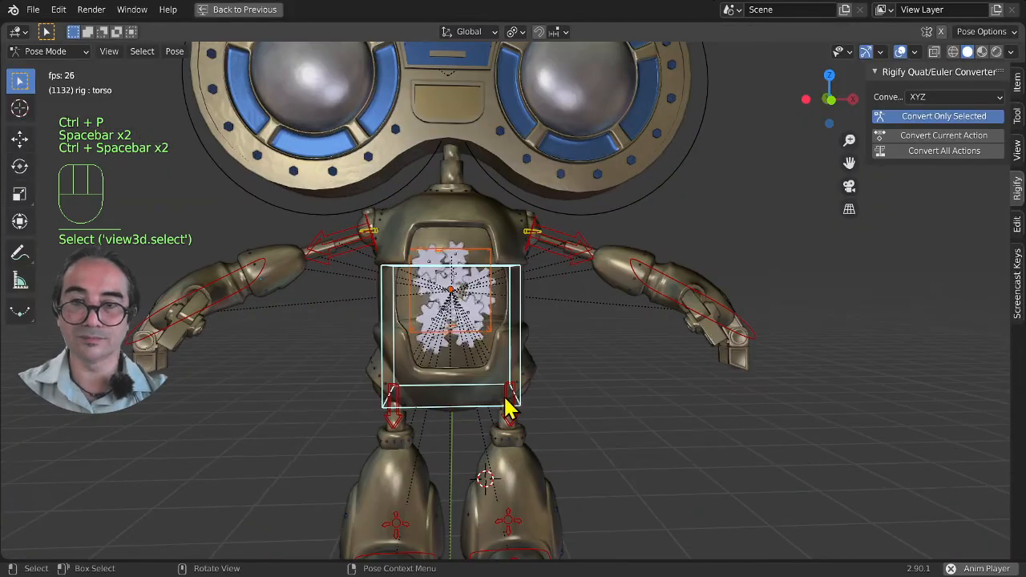
key("g")
key("g")
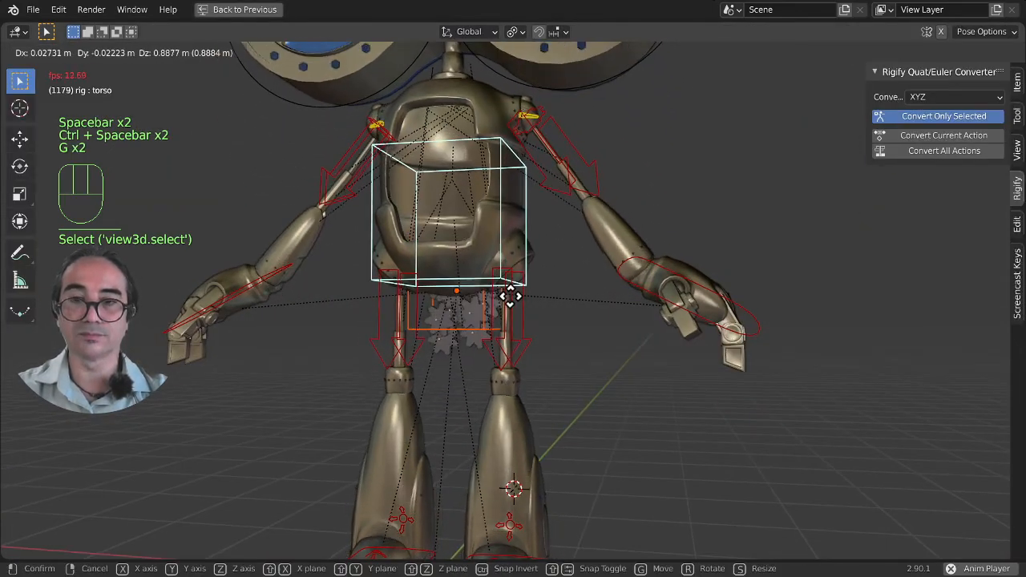
right_click(463, 384)
scroll(463, 385, "up", 1)
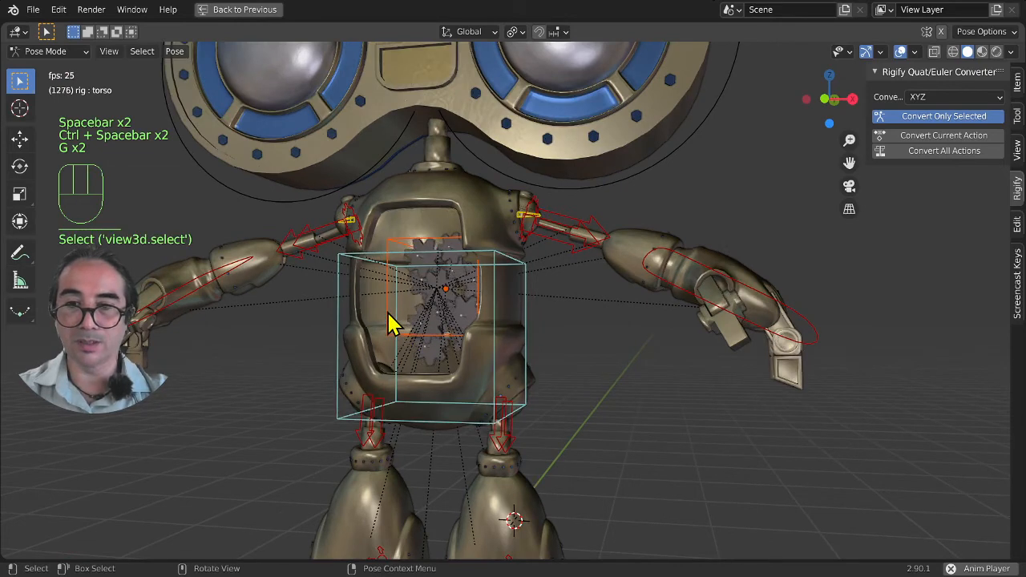
Parent the cube empty to the torso control bone with the Bone option.
key("ctrl")
key("shift")
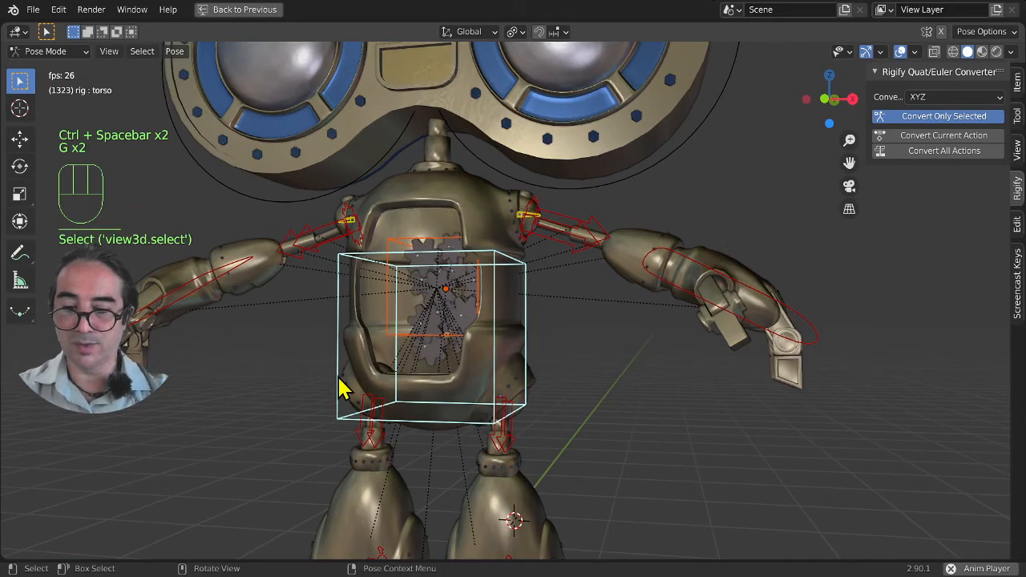
key("ctrl+p")
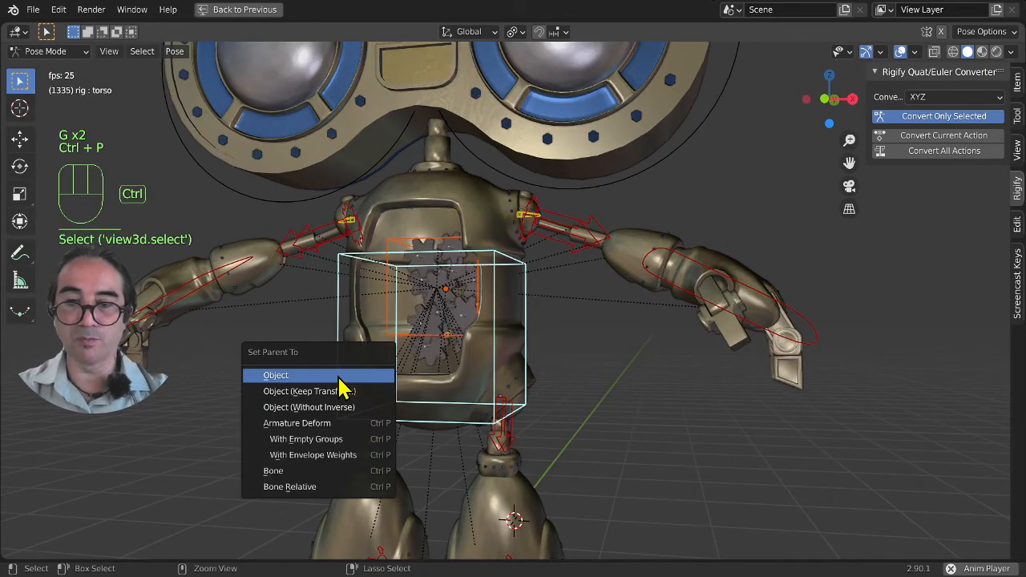
left_click(282, 480)
Move the torso bone sideways and try a trackball rotation on it to test that the gears follow.
key("g")
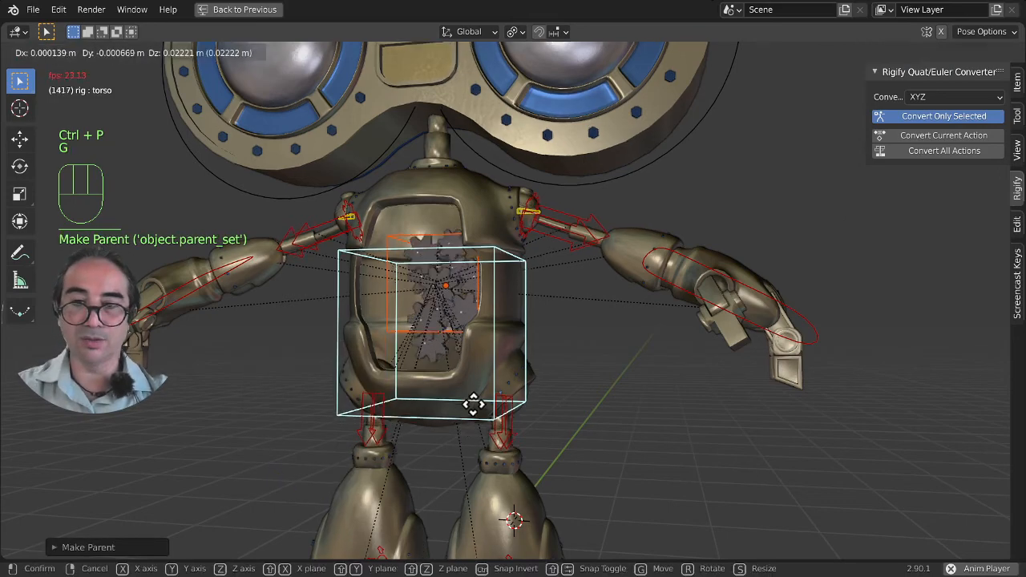
left_click(418, 433)
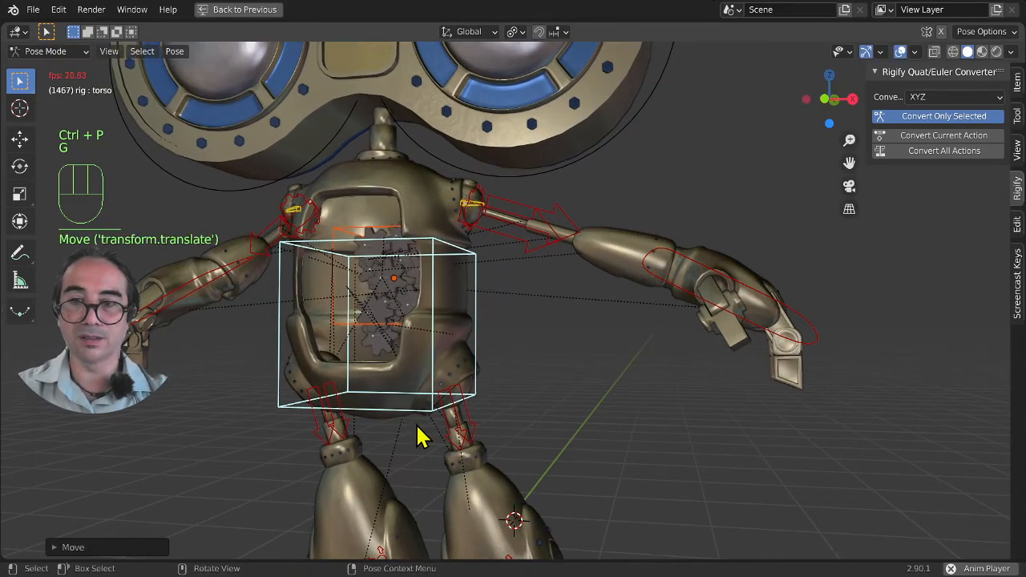
scroll(421, 433, "down", 3)
key("r")
key("r")
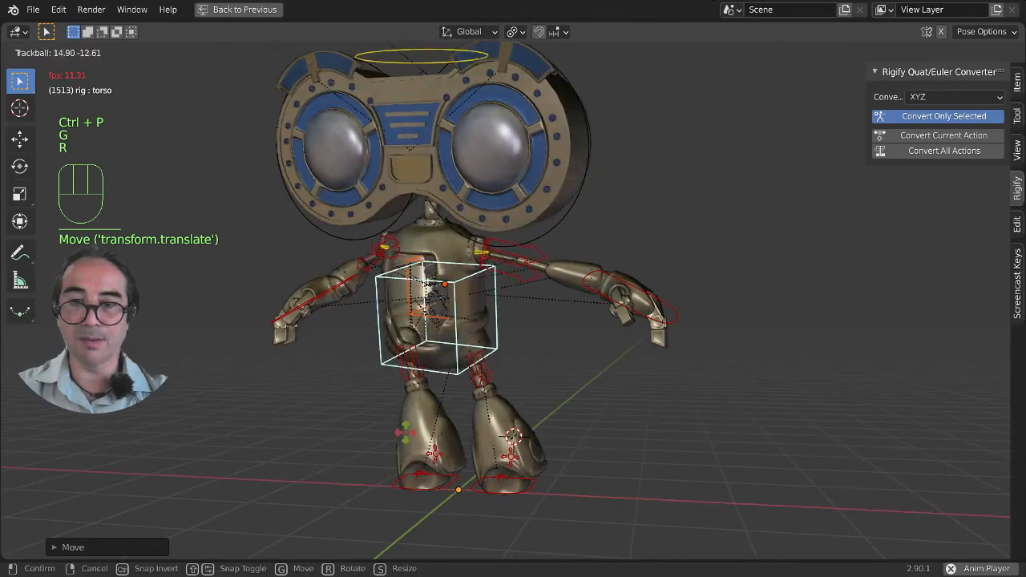
right_click(451, 442)
scroll(449, 373, "up", 3)
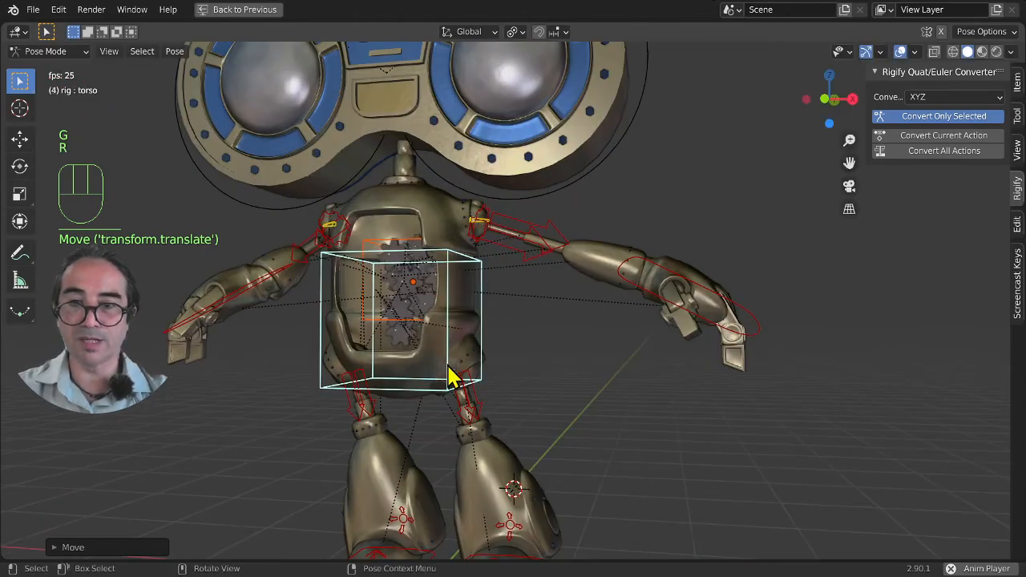
Return to Object Mode and select only the cube empty that carries the gears.
left_click(393, 336)
key("ctrl+Tab")
left_click(386, 321)
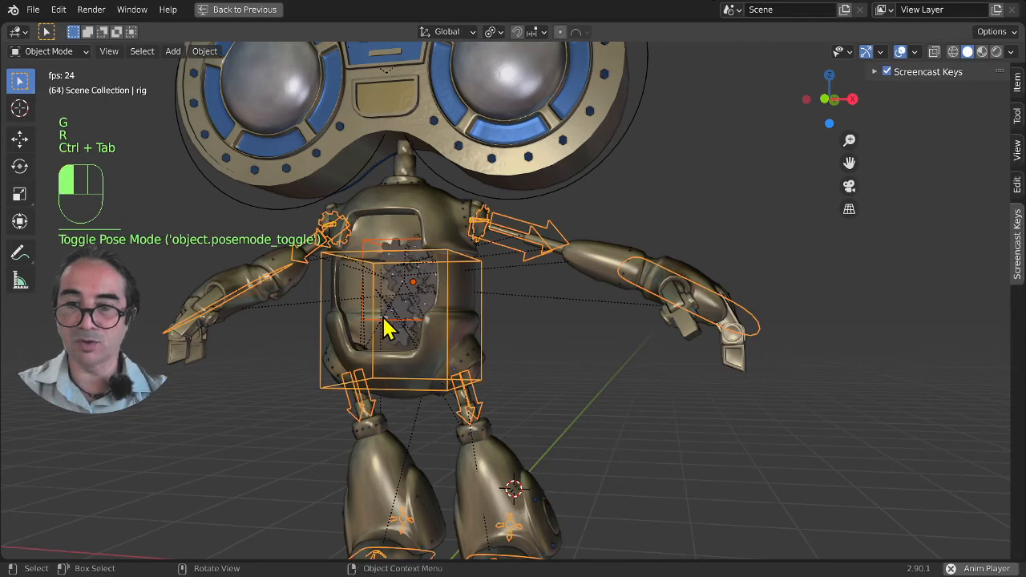
left_click(366, 328)
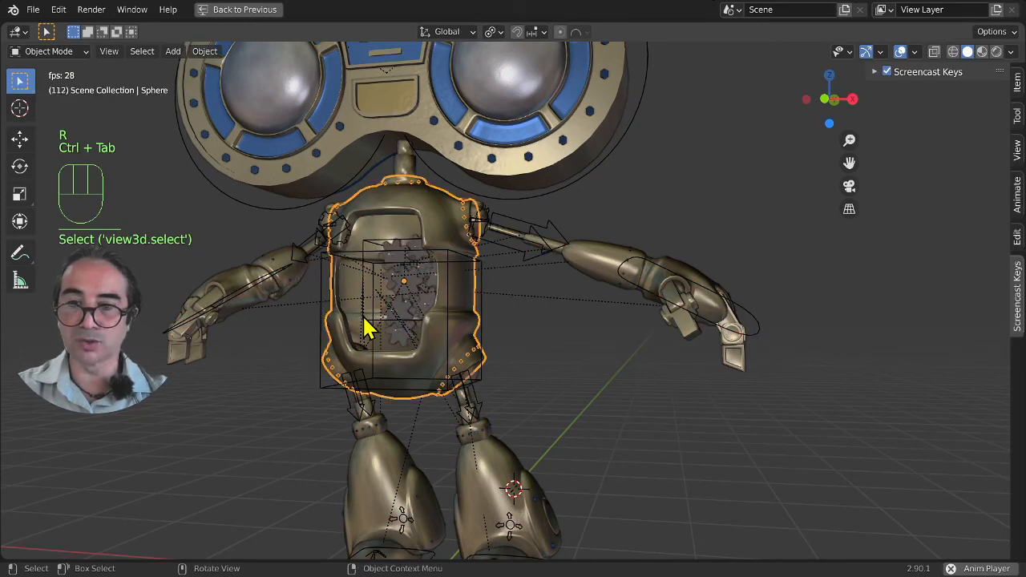
left_click(371, 253)
Move the cube empty with its gears along the global Y axis by about -0.183 m, towards the chest opening.
key("g")
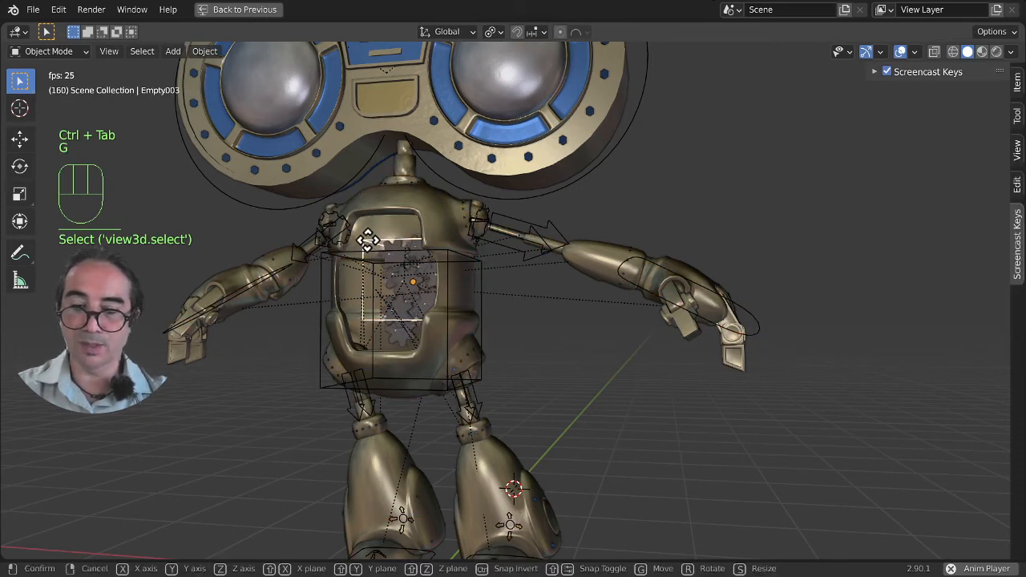
key("y")
key("y")
key("y")
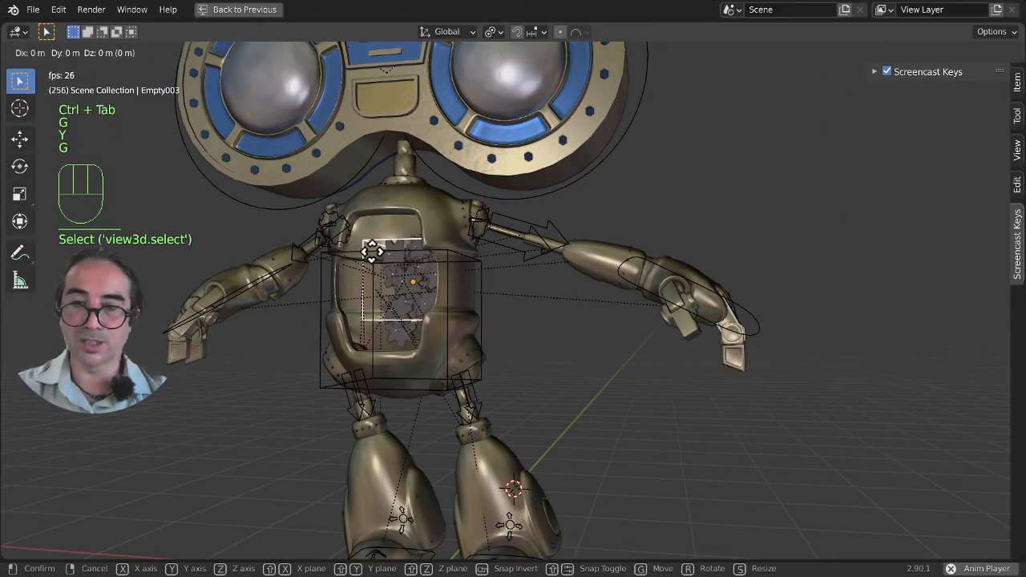
key("y")
left_click(362, 259)
middle_click_drag(361, 260, 465, 337)
key("g")
key("y")
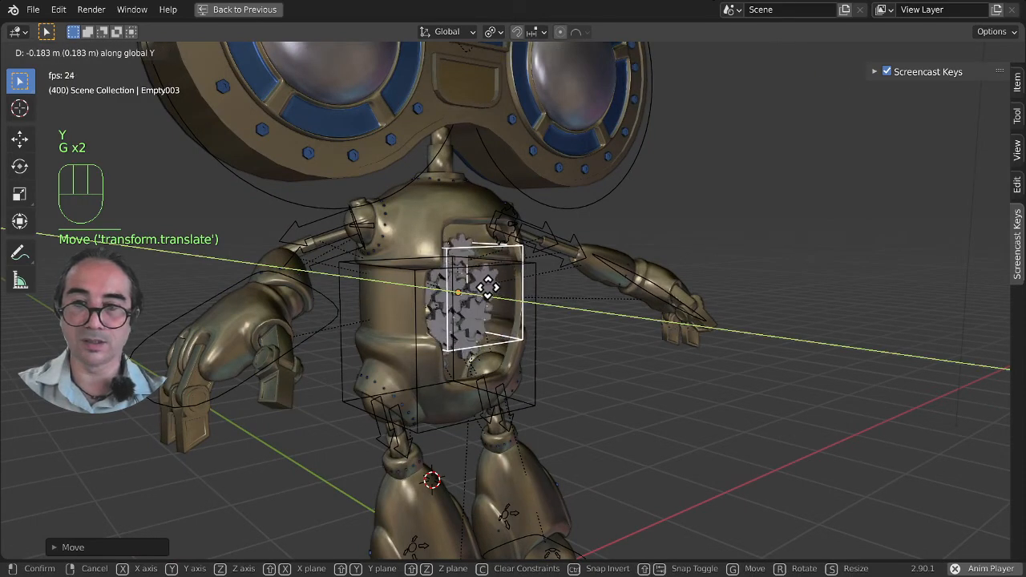
left_click(486, 284)
middle_click_drag(485, 283, 552, 426)
scroll(557, 416, "down", 3)
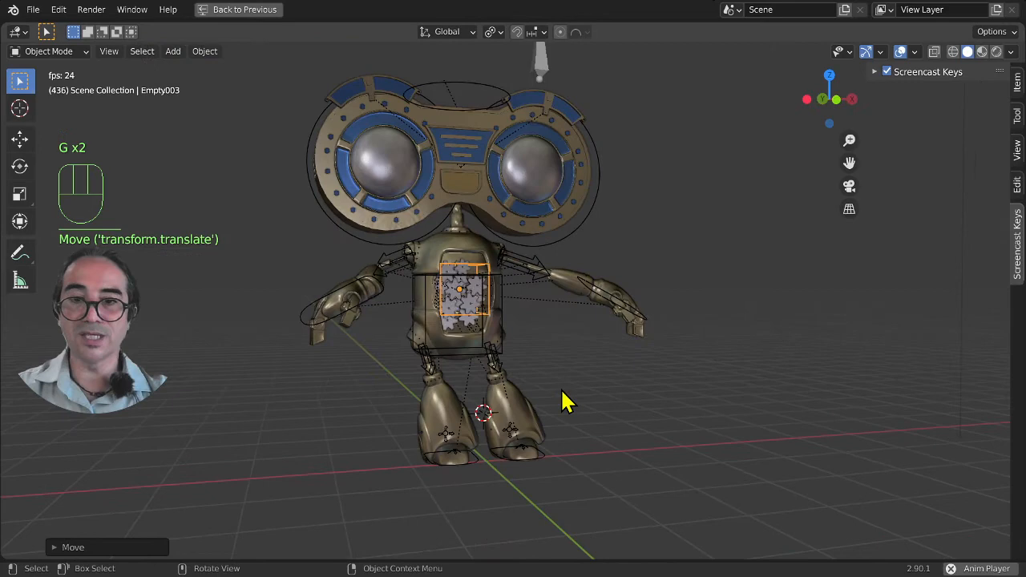
Put the armature above the head in Pose Mode and move its bone sideways towards negative X to test the gears' rotation.
left_click(551, 119)
key("ctrl+Tab")
middle_click_drag(565, 260, 598, 381, "shift")
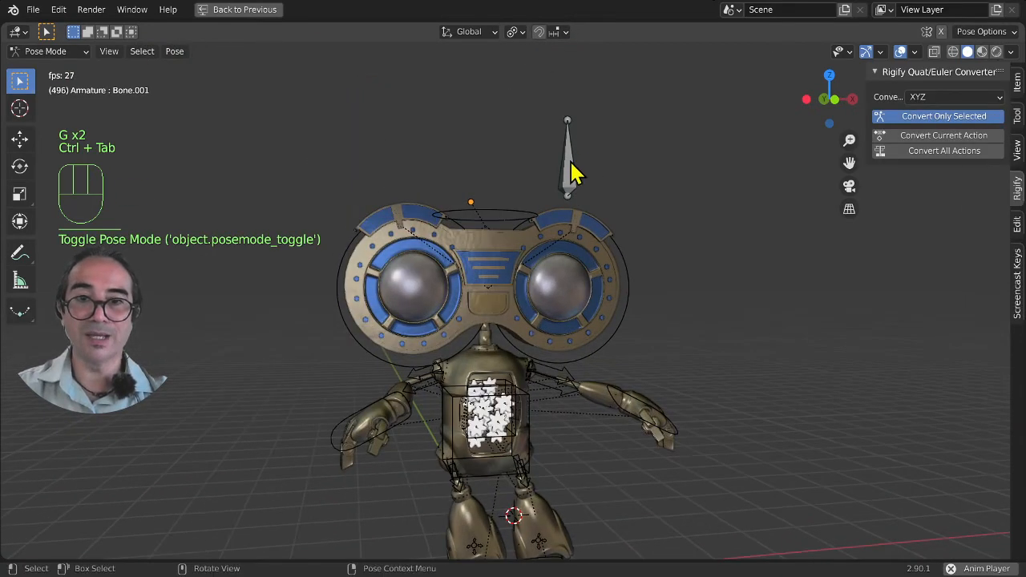
left_click_drag(570, 163, 578, 186)
mouse_move(648, 293)
middle_mouse_down()
mouse_move(618, 378)
mouse_move(648, 309)
middle_mouse_up()
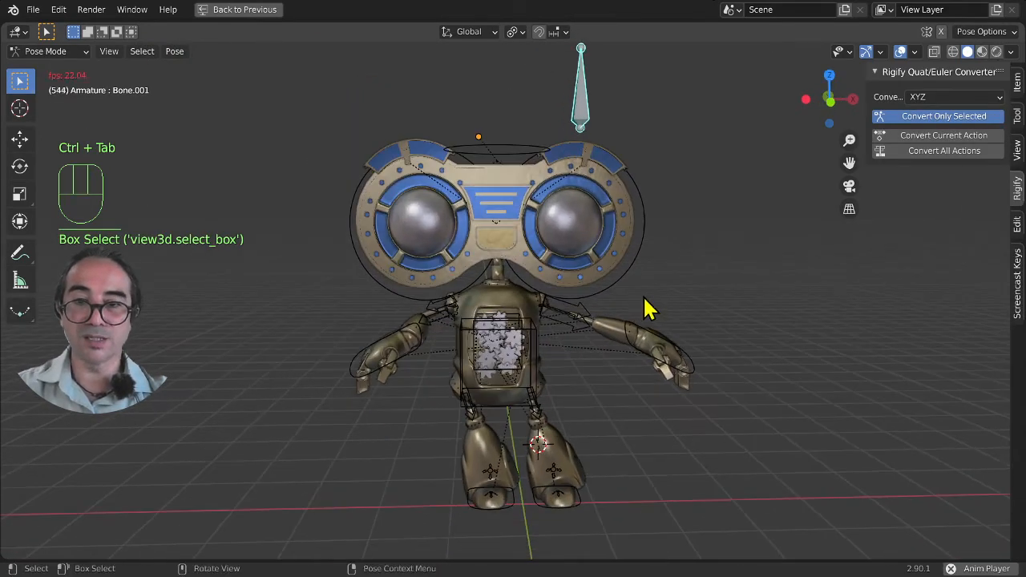
key("g")
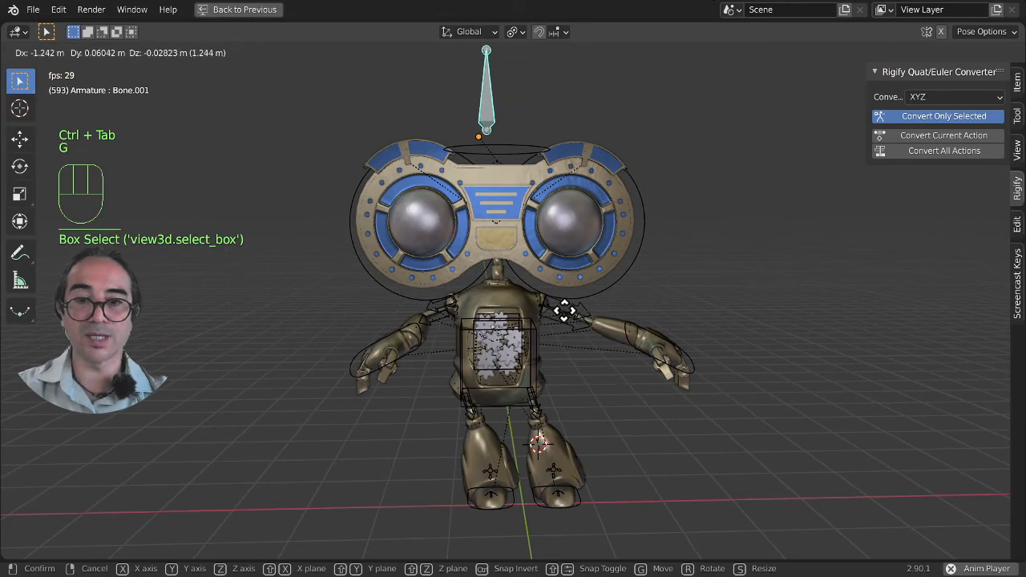
left_click(539, 311)
Move the gear control bone back towards positive X by about 1.3 m to turn the gears the other way.
middle_click_drag(653, 403, 627, 378)
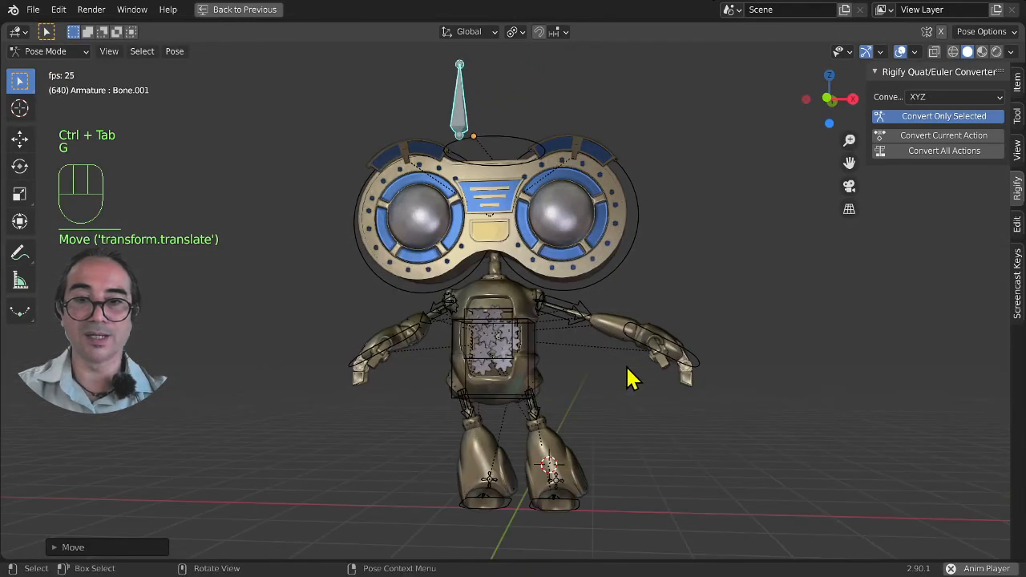
key("g")
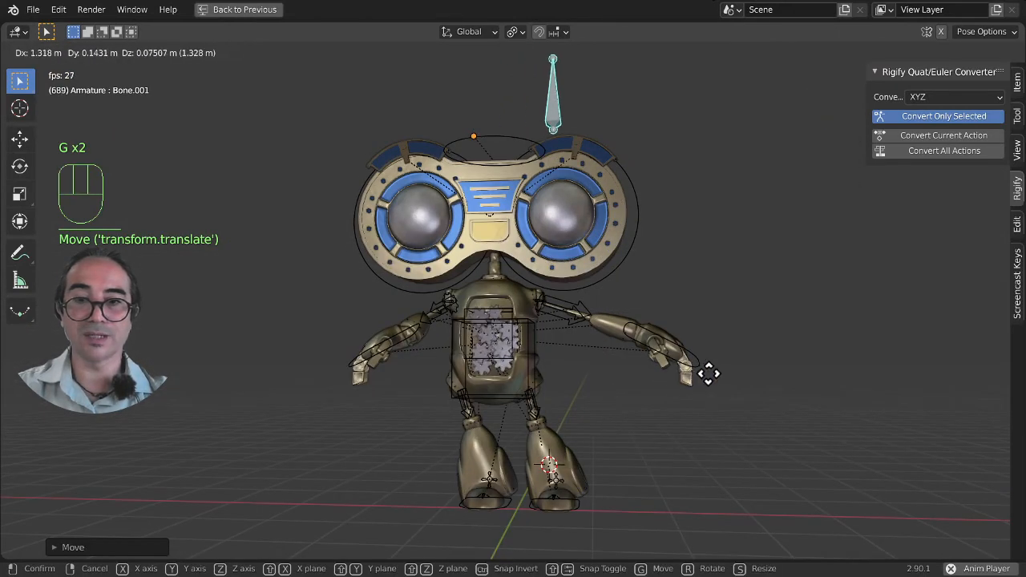
left_click(710, 374)
key("ctrl+space")
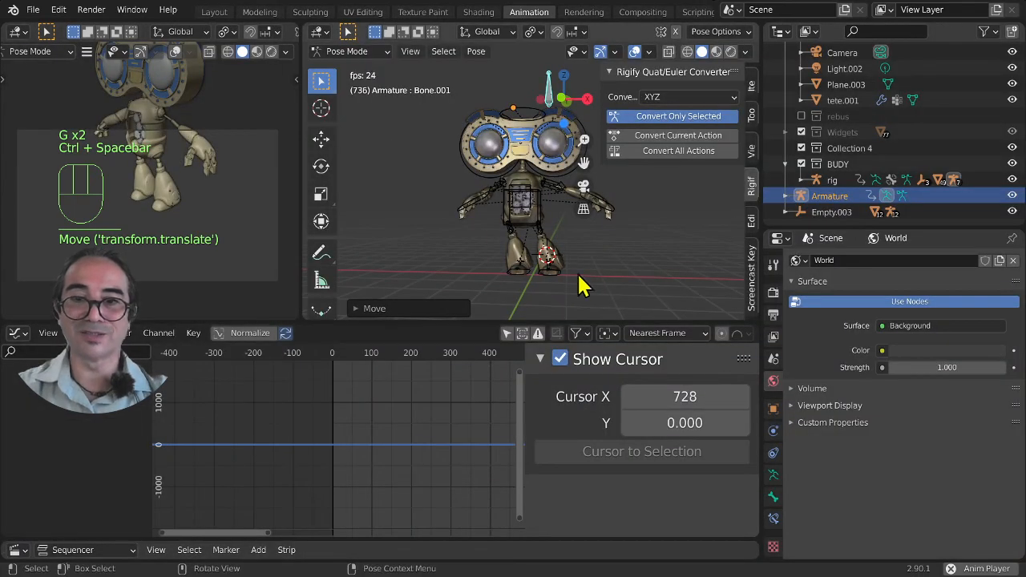
key("ctrl+space")
scroll(570, 412, "up", 1)
middle_click_drag(570, 412, 603, 370)
scroll(585, 418, "up", 1)
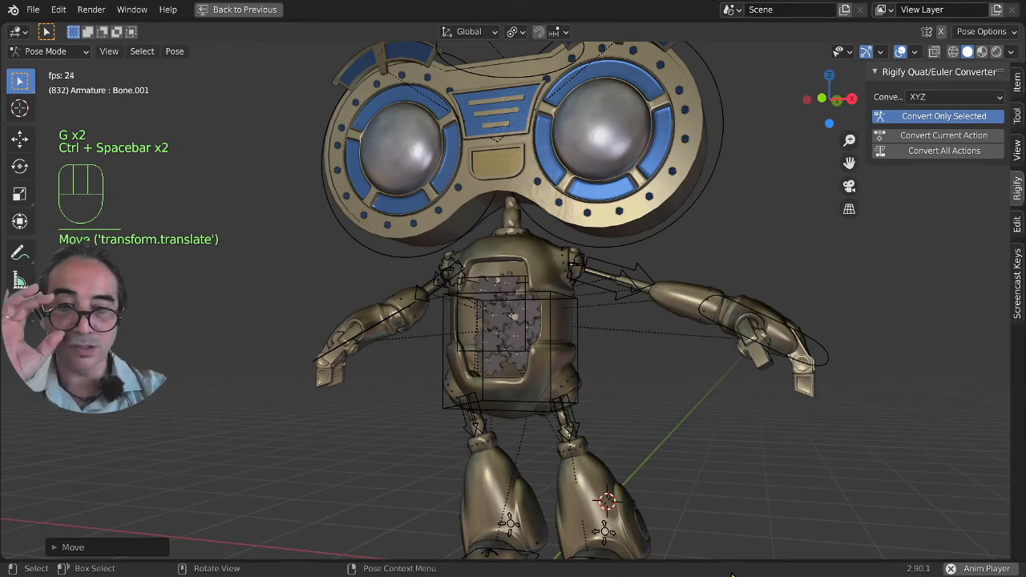